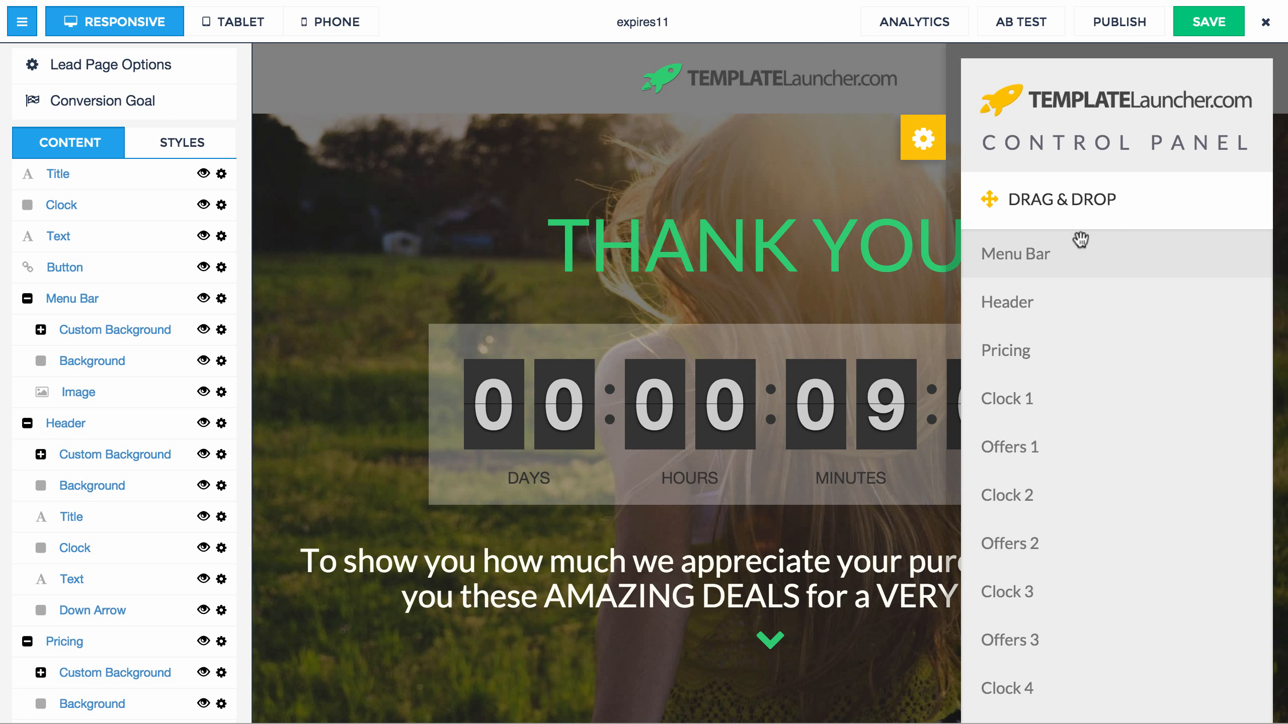
- Reorder the page sections so that Pricing comes first, Header second and Menu Bar third
scroll(1079, 236, "down", 3)
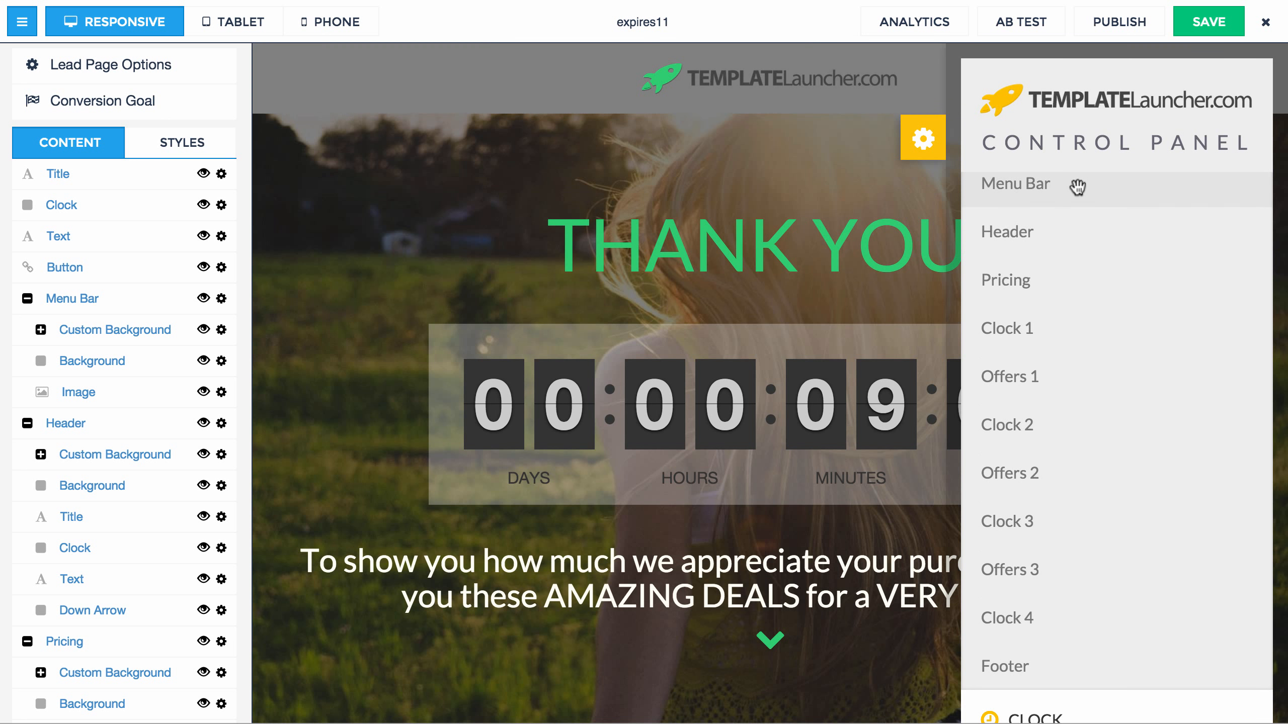
scroll(1077, 188, "down", 1)
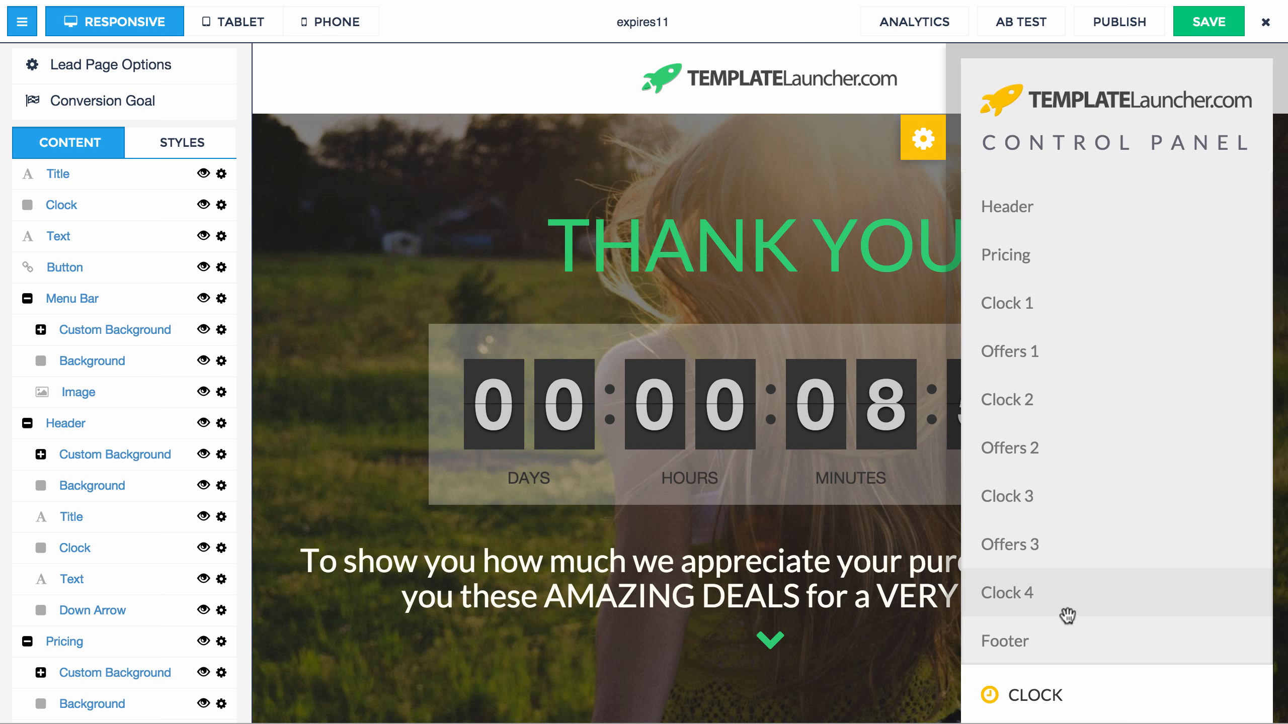
scroll(1085, 310, "up", 4)
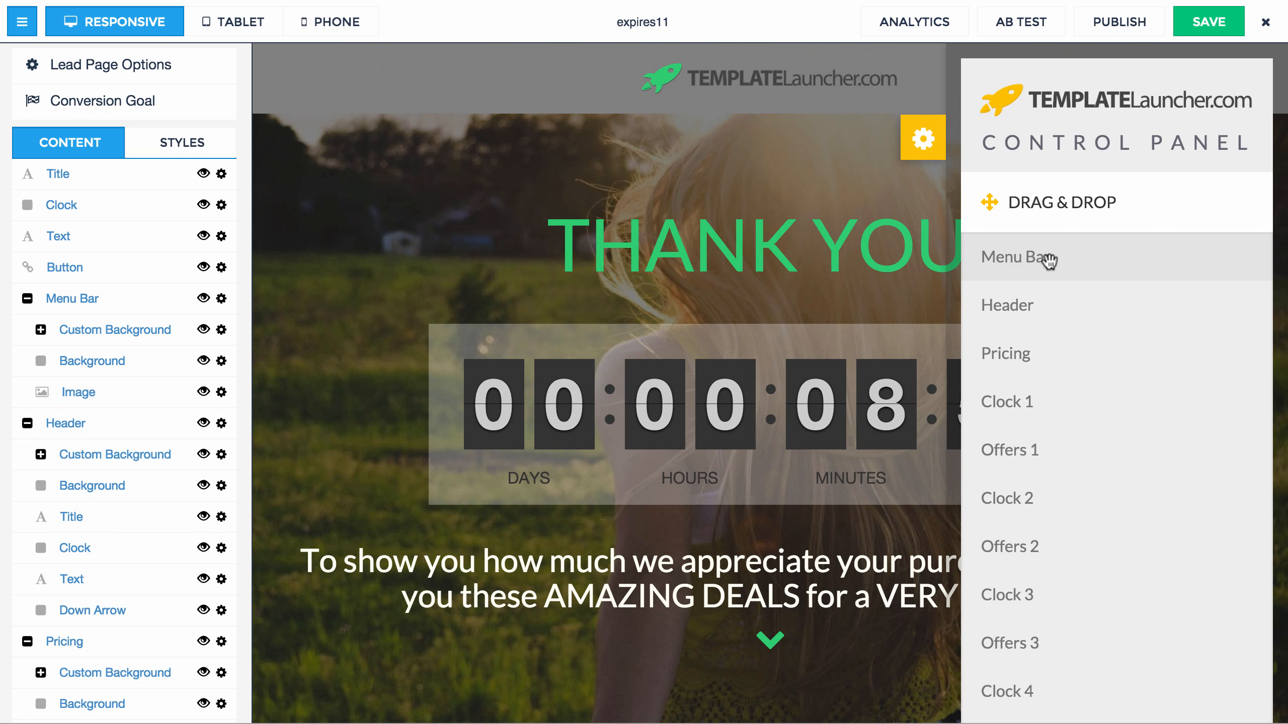
left_click_drag(1048, 260, 1014, 257)
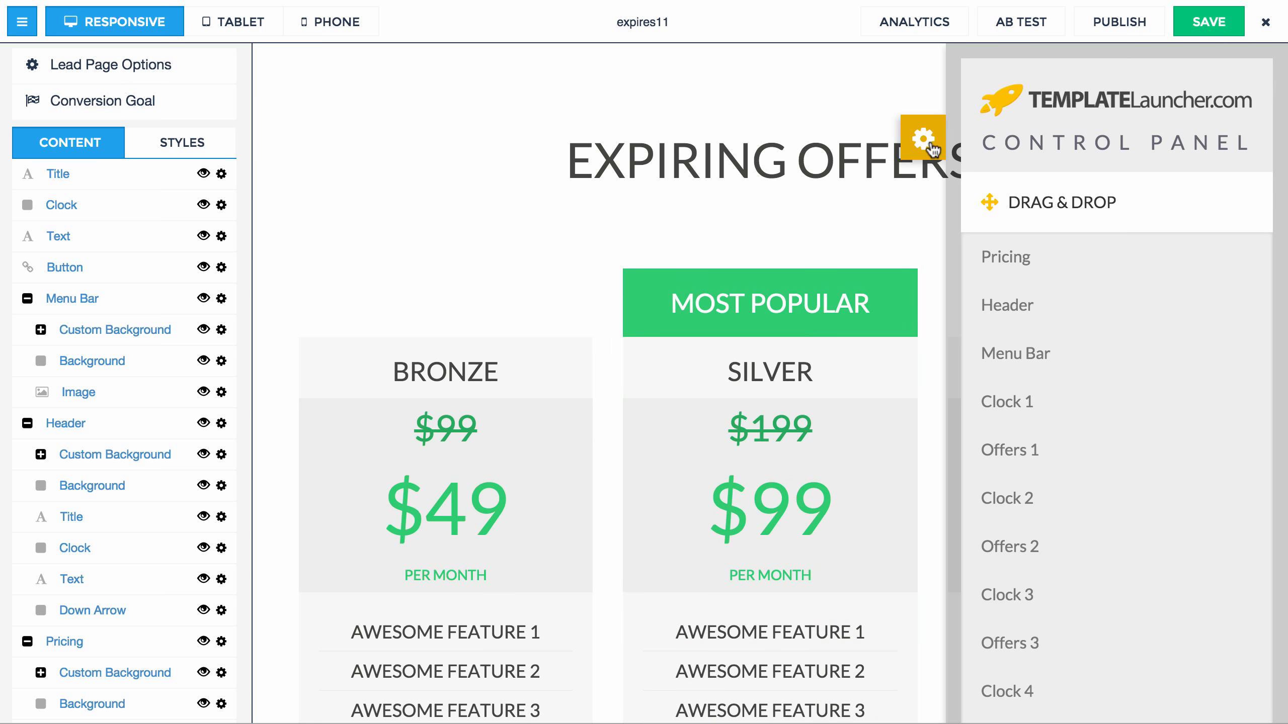
- Check the rearranged page and move the Menu Bar section back above Pricing
scroll(958, 423, "down", 10)
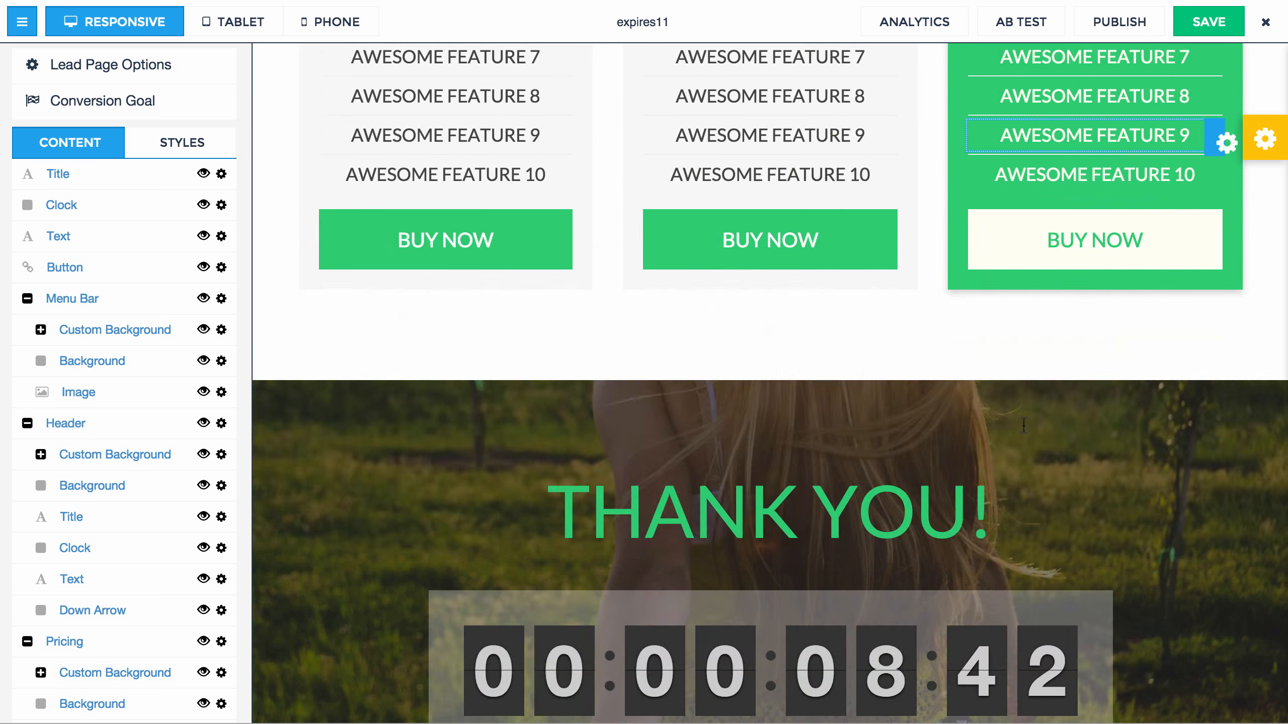
scroll(1052, 376, "up", 8)
scroll(1052, 376, "up", 5)
left_click(1263, 138)
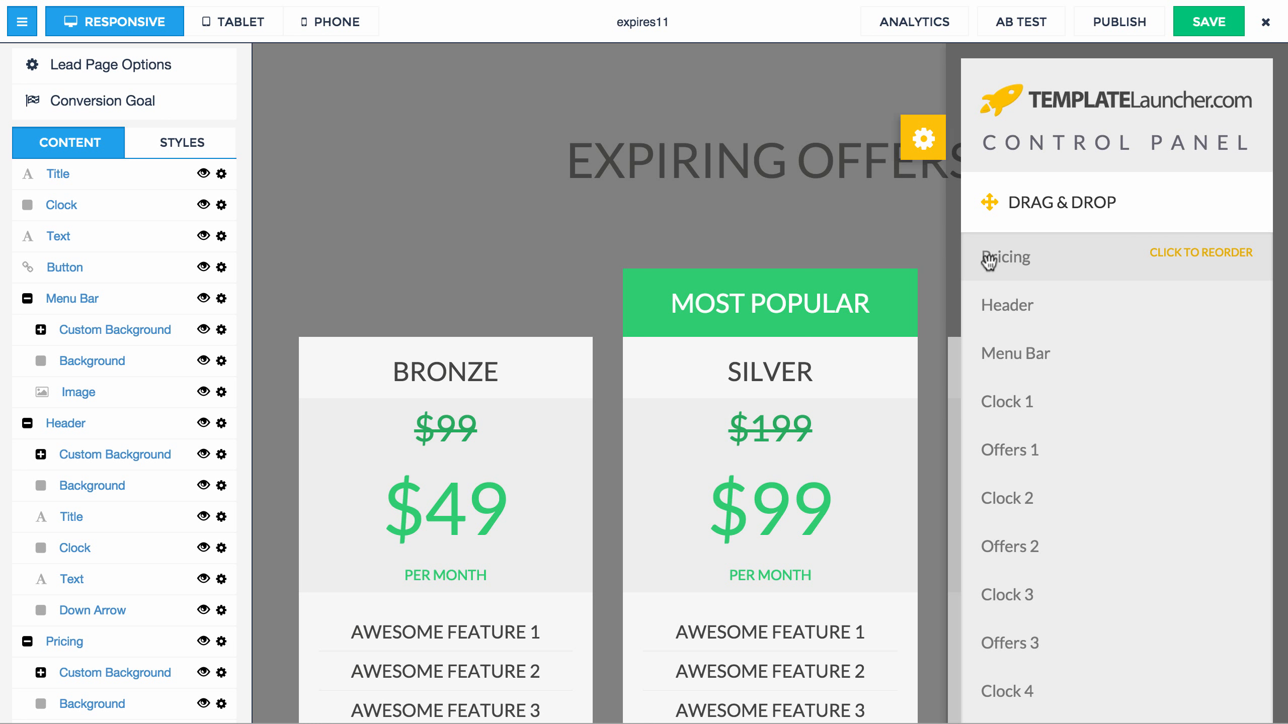
left_click_drag(1032, 355, 1084, 265)
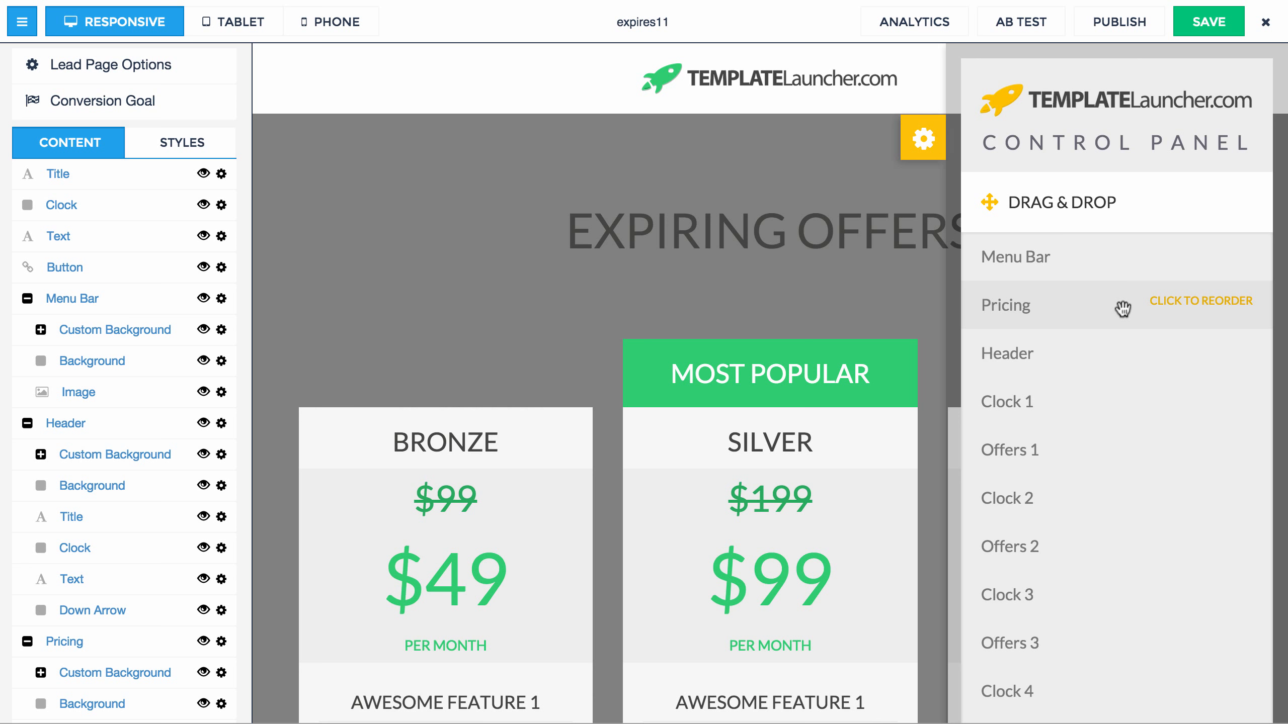
- Reorder the Pricing columns to Column 3, Column 1, Column 2 - Most Popular and review them on the page
left_click(1125, 305)
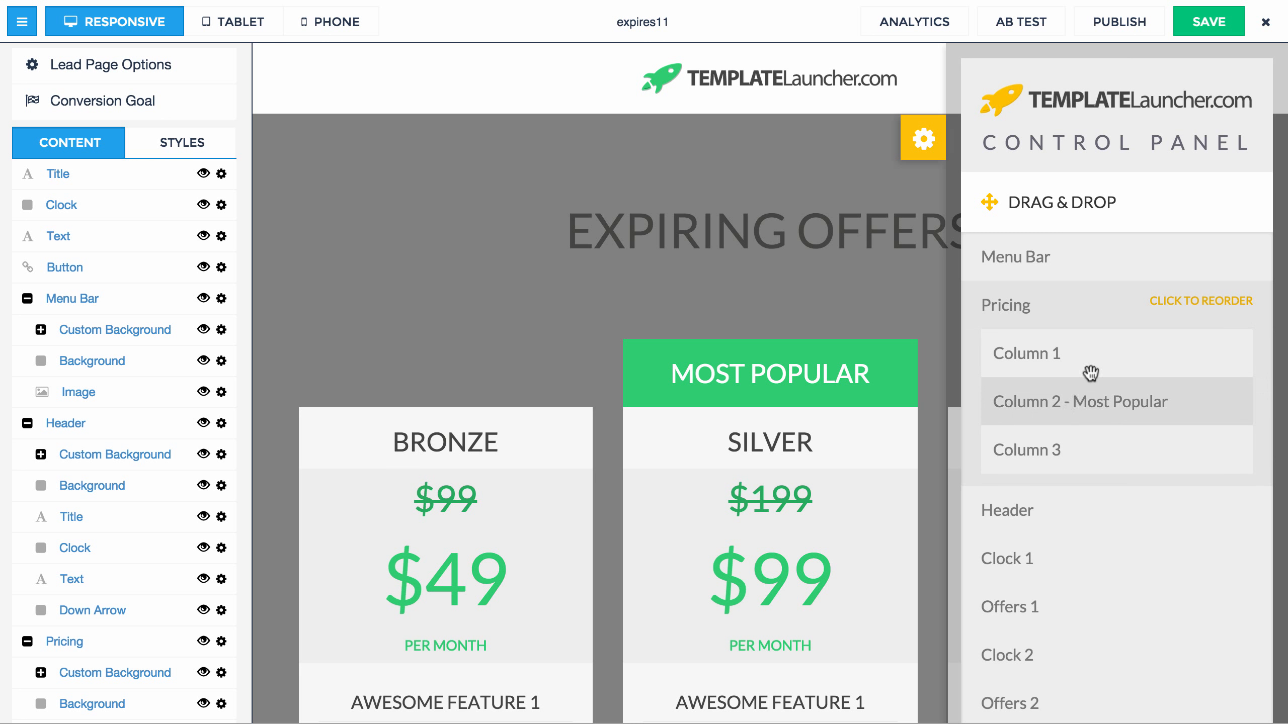
left_click_drag(1090, 374, 1080, 351)
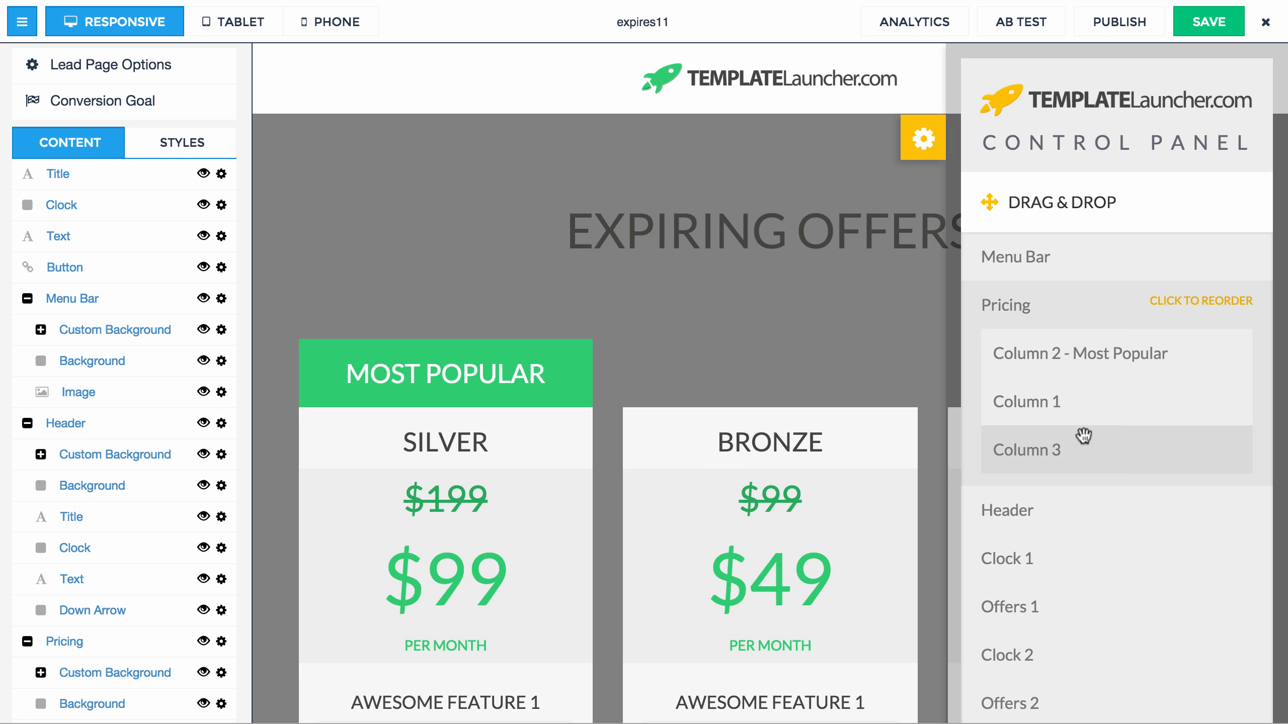
left_click_drag(1081, 440, 1084, 398)
left_click_drag(1083, 350, 1103, 479)
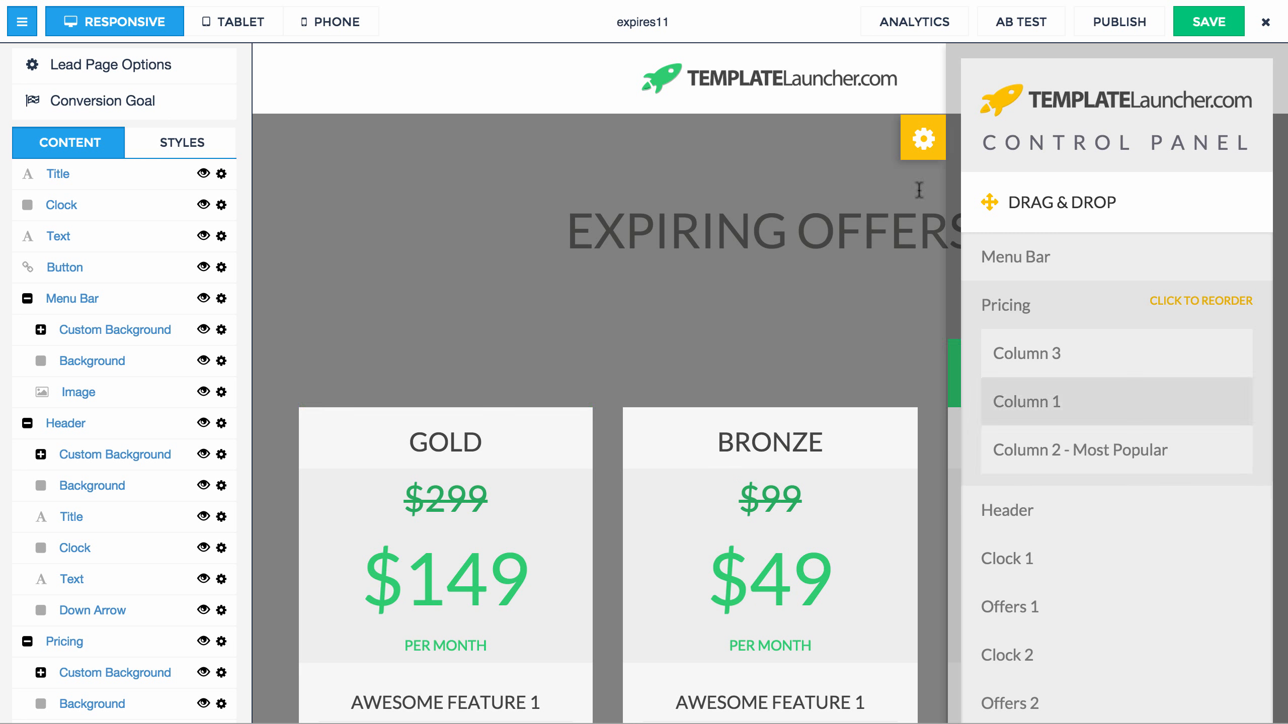
left_click(548, 330)
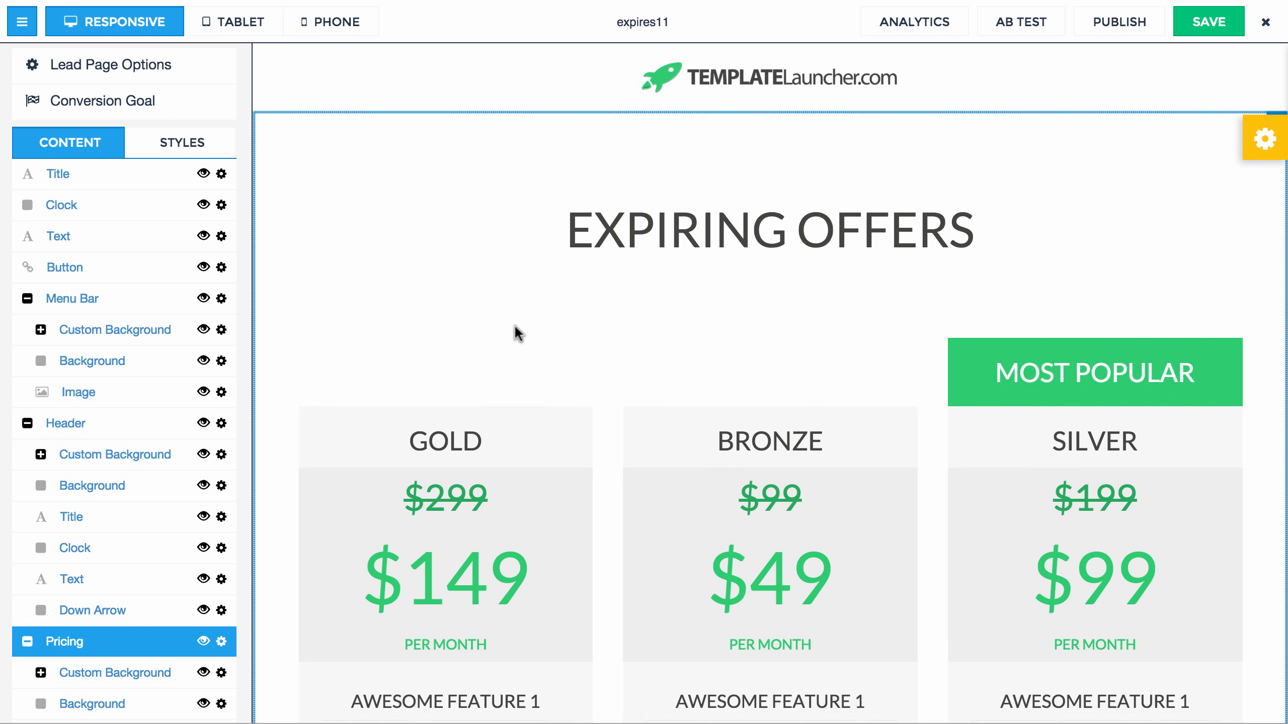
scroll(514, 324, "down", 12)
scroll(515, 326, "up", 12)
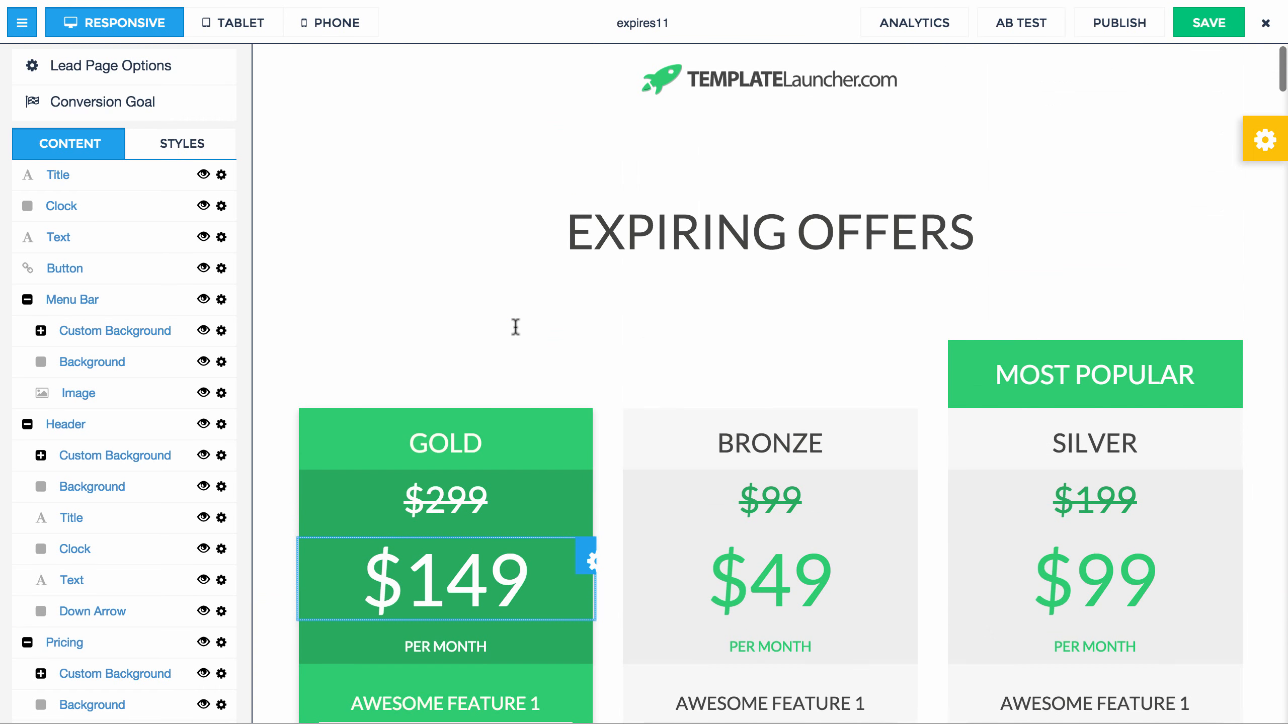
- Collapse the Pricing column list and move the Offers 1 section to directly below Menu Bar
left_click(1258, 140)
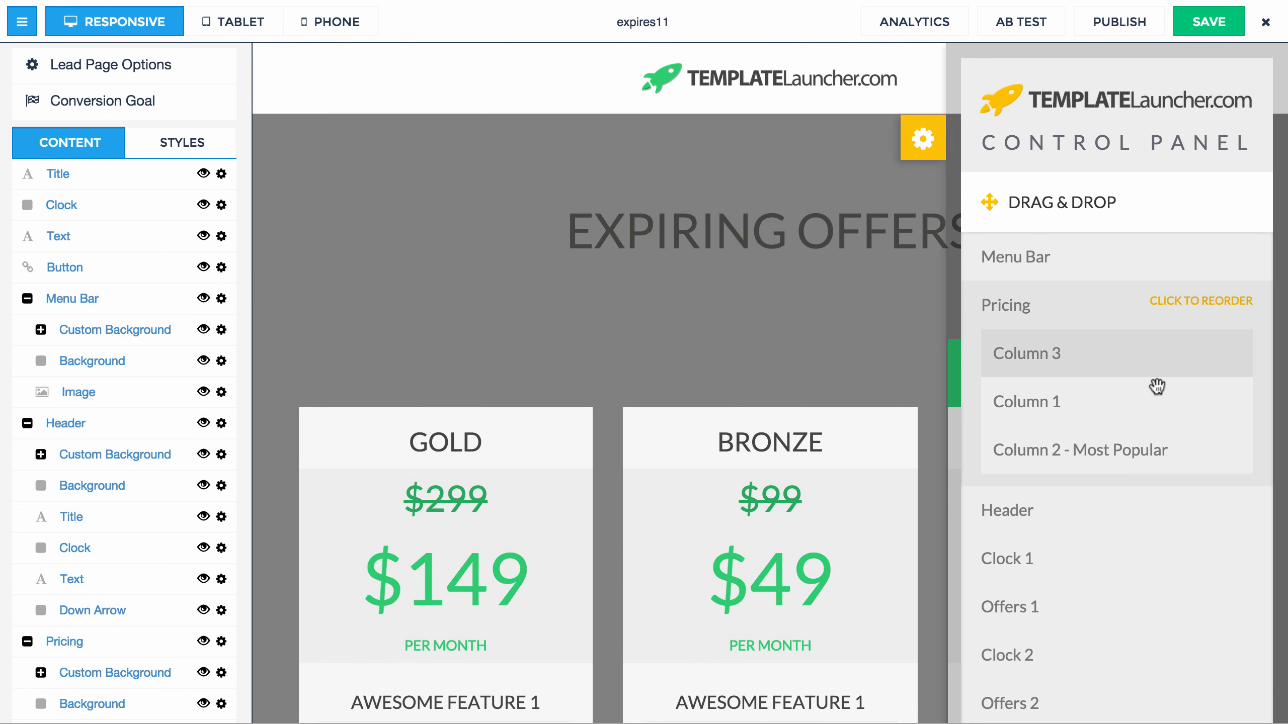
left_click(1049, 300)
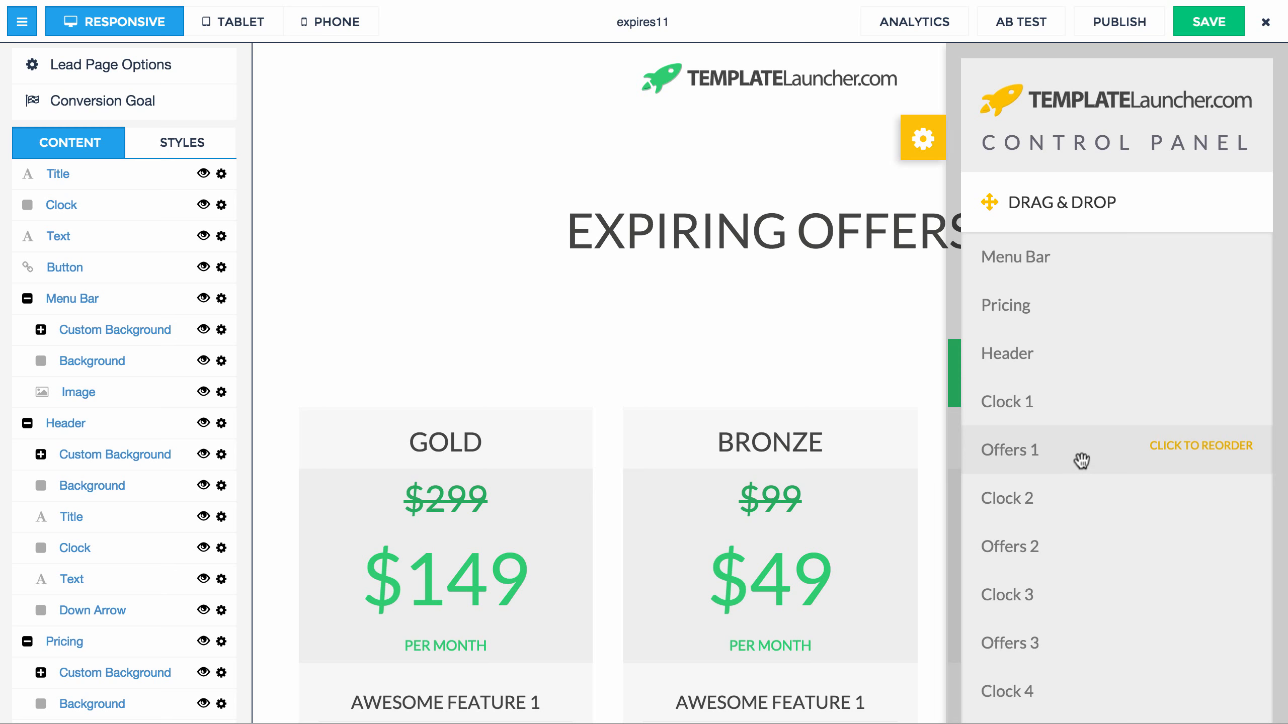
left_click_drag(1081, 458, 1104, 298)
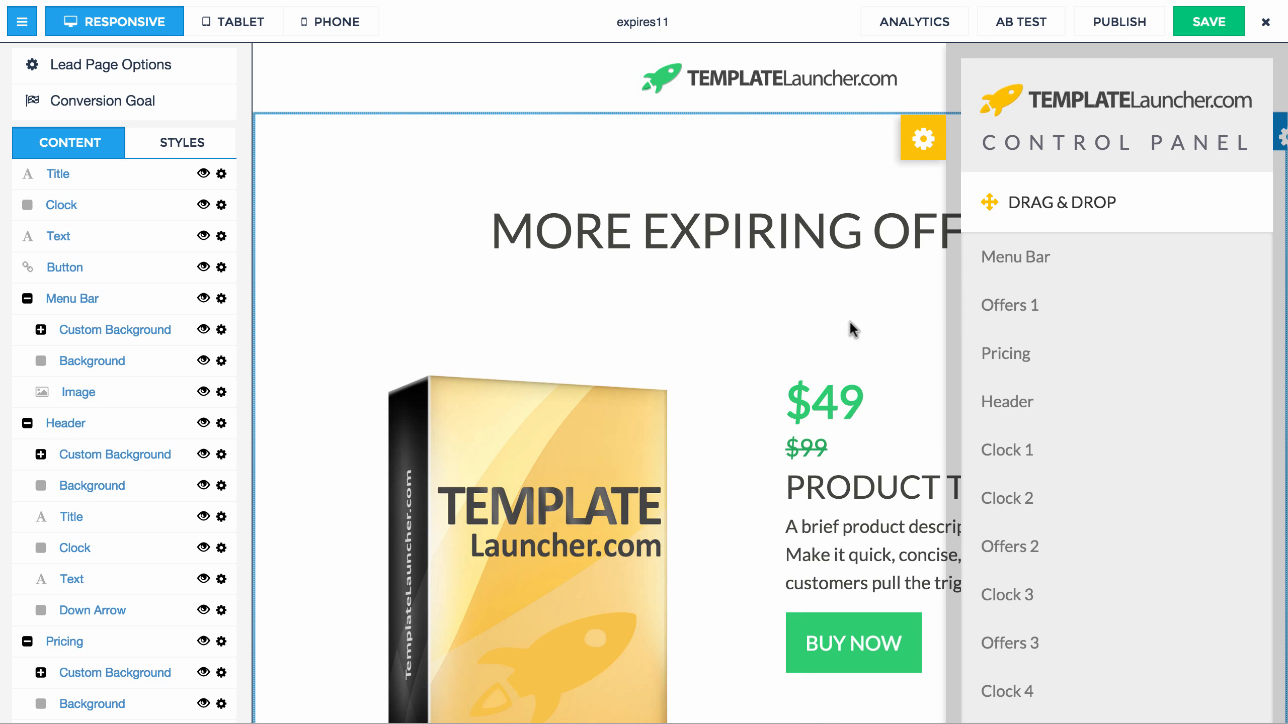
- Move Row 3 above Row 1 within the Offers 1 section
left_click(1014, 305)
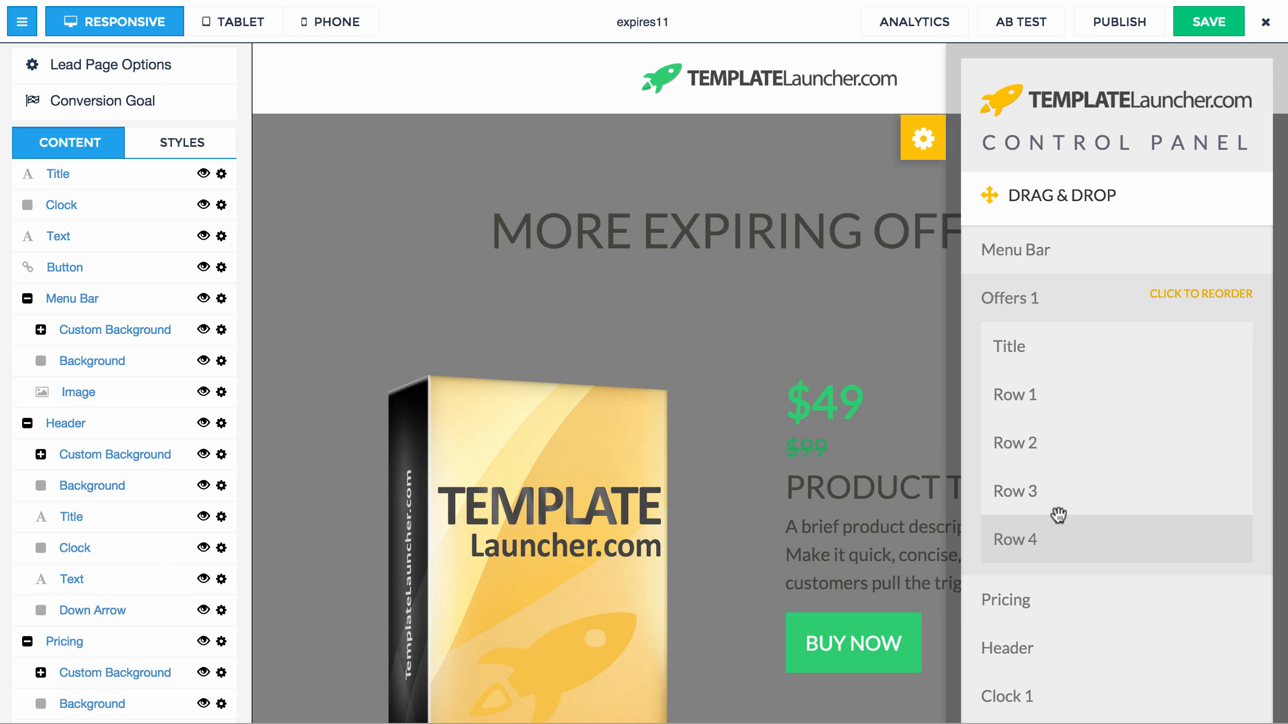
left_click_drag(1059, 515, 1034, 362)
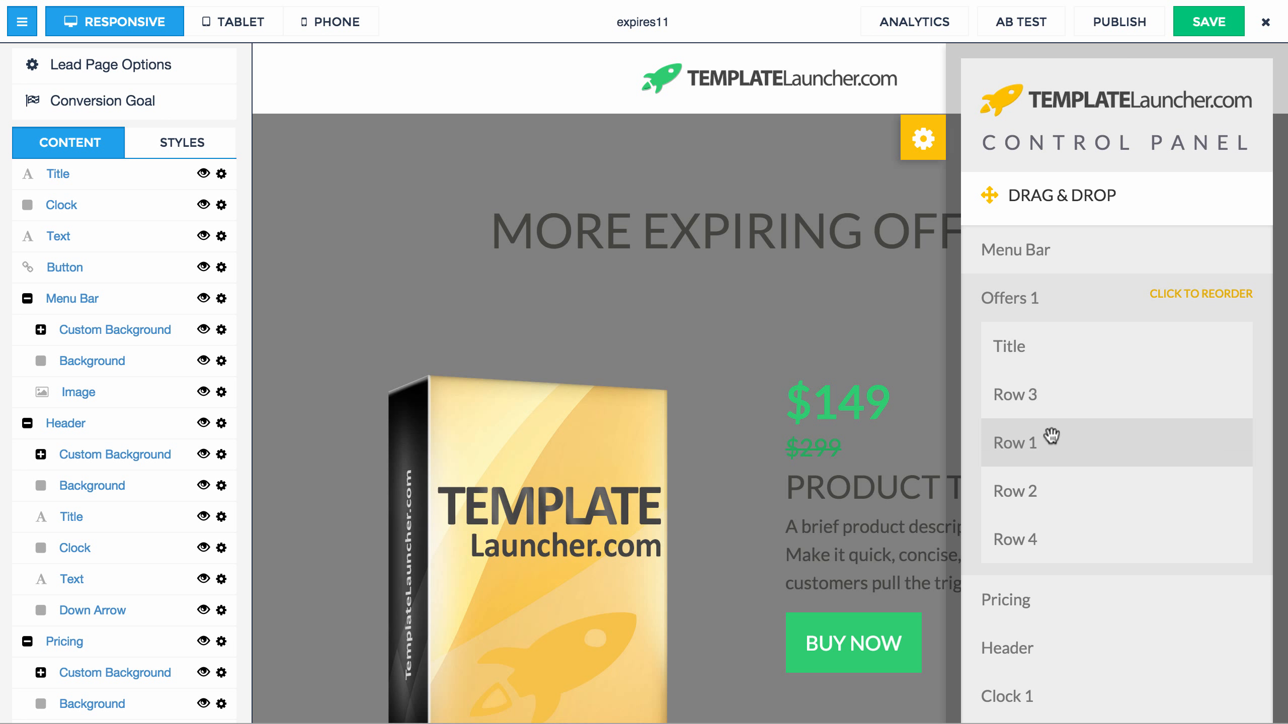
left_click(1058, 402)
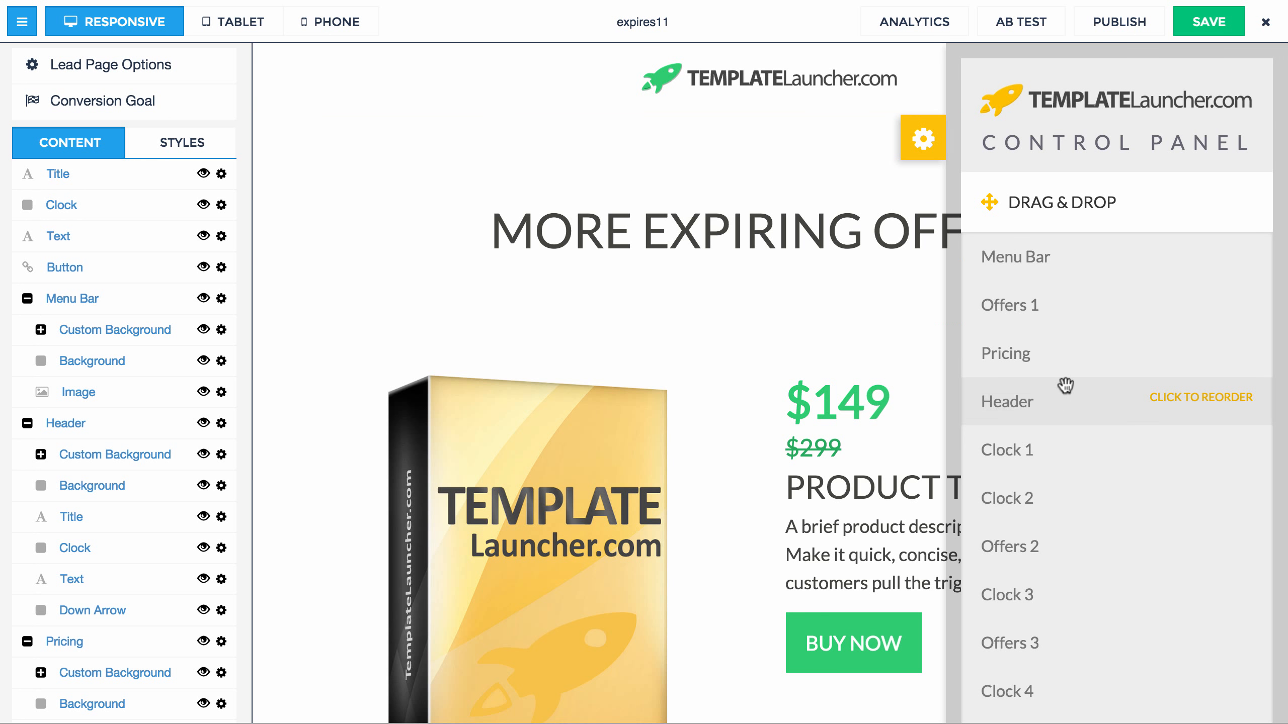
- Move the Header section to directly below Menu Bar and collapse the section ordering list
left_click_drag(1065, 385, 1067, 305)
left_click_drag(1057, 393, 1065, 337)
left_click(1086, 204)
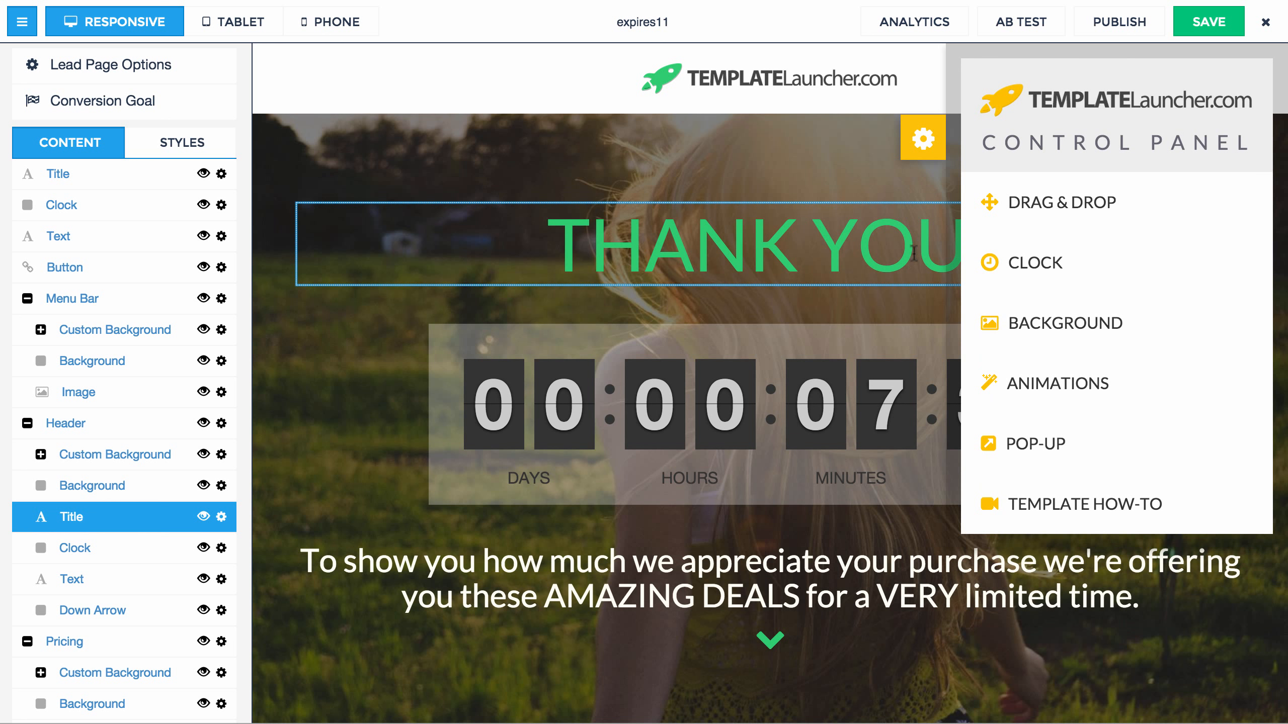
- Open the countdown clock settings and hide the page editor's content sidebar
left_click(1095, 268)
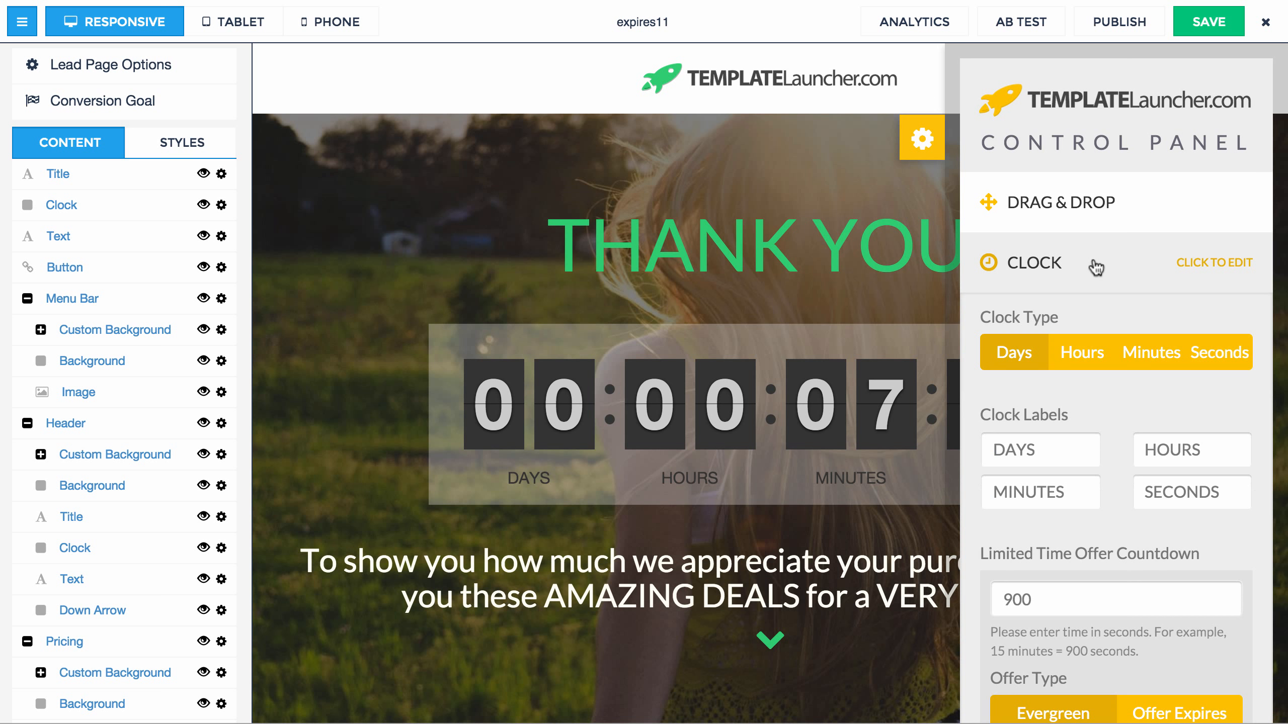
left_click(919, 138)
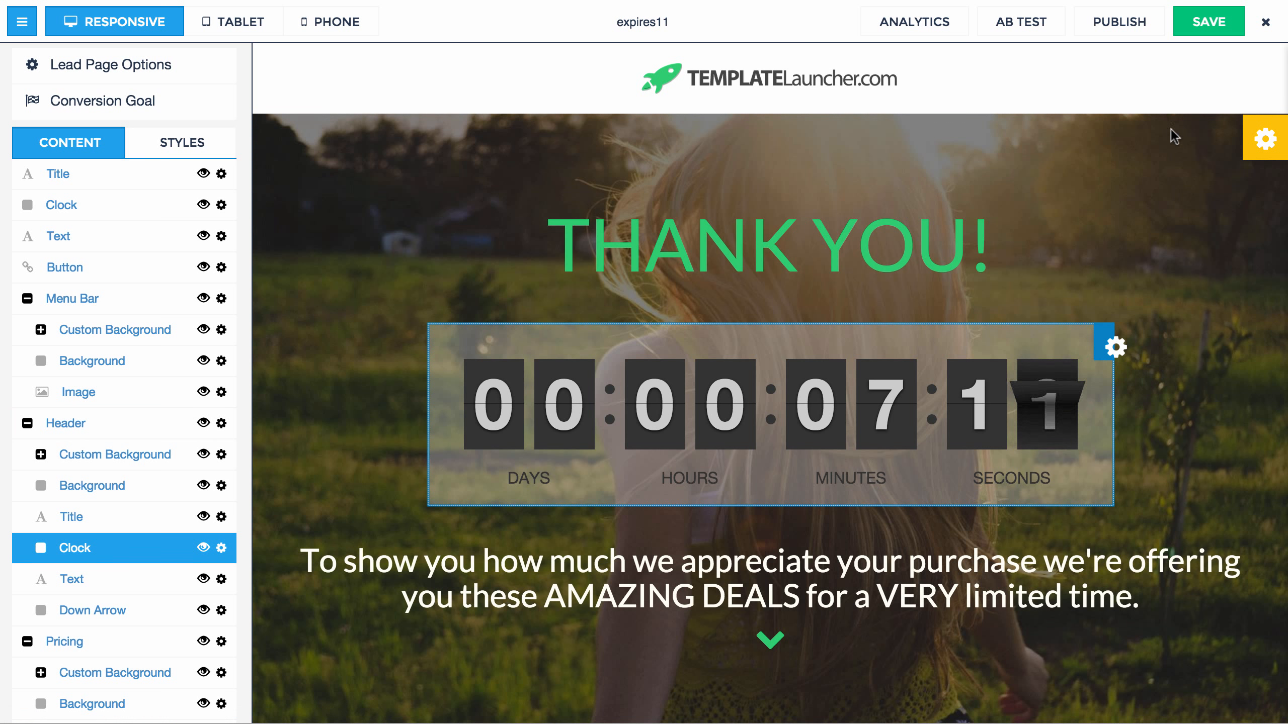
left_click(1266, 139)
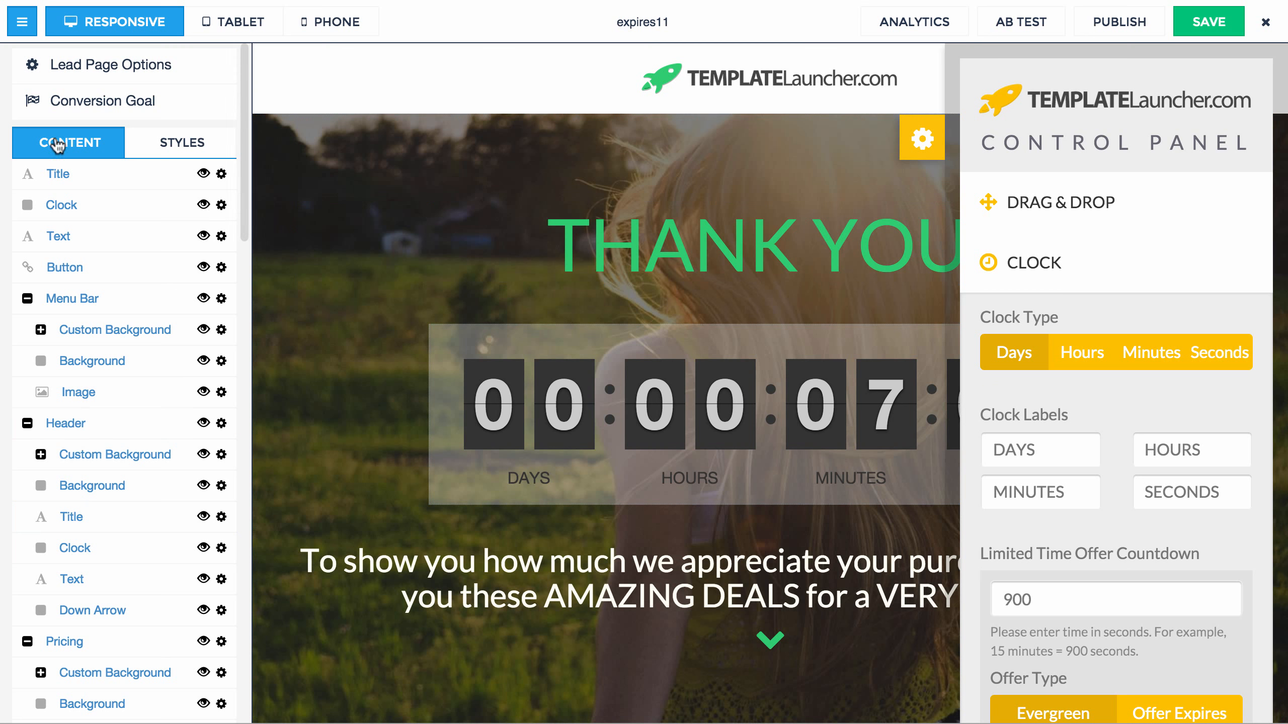
left_click(25, 29)
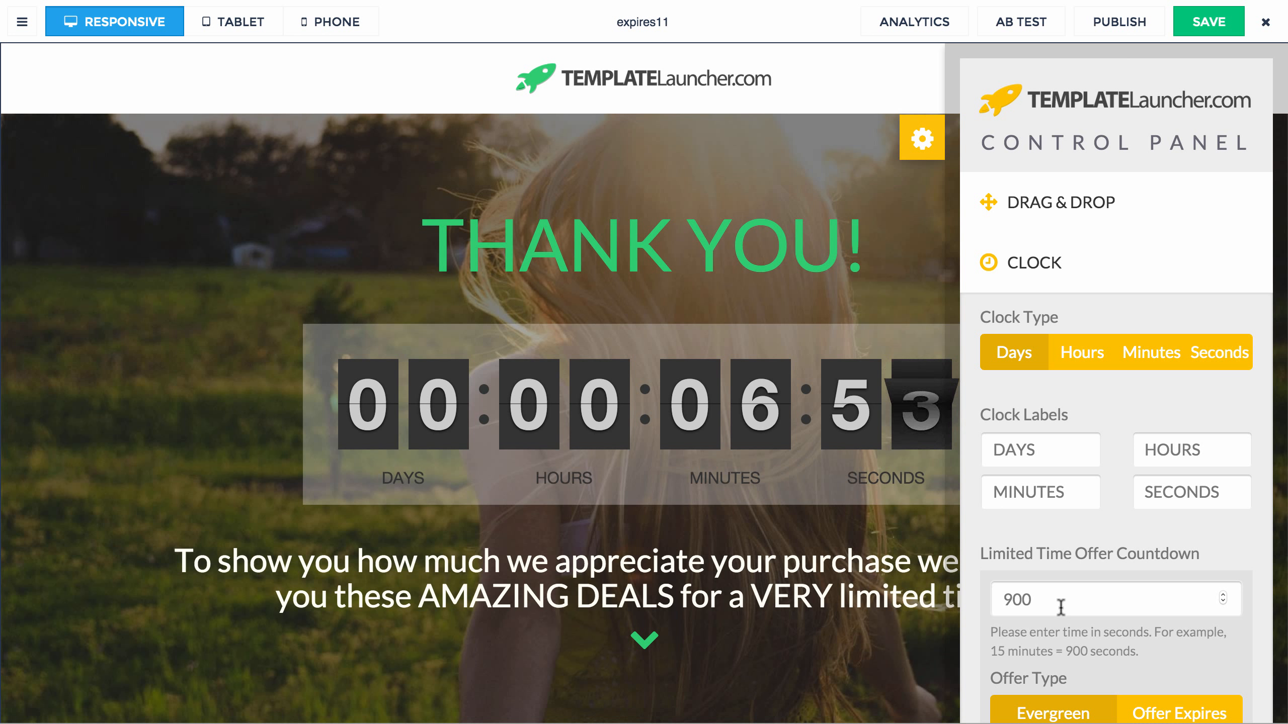
- Set the limited time offer countdown to 15 seconds and the clock type to Seconds
left_click_drag(1060, 607, 991, 603)
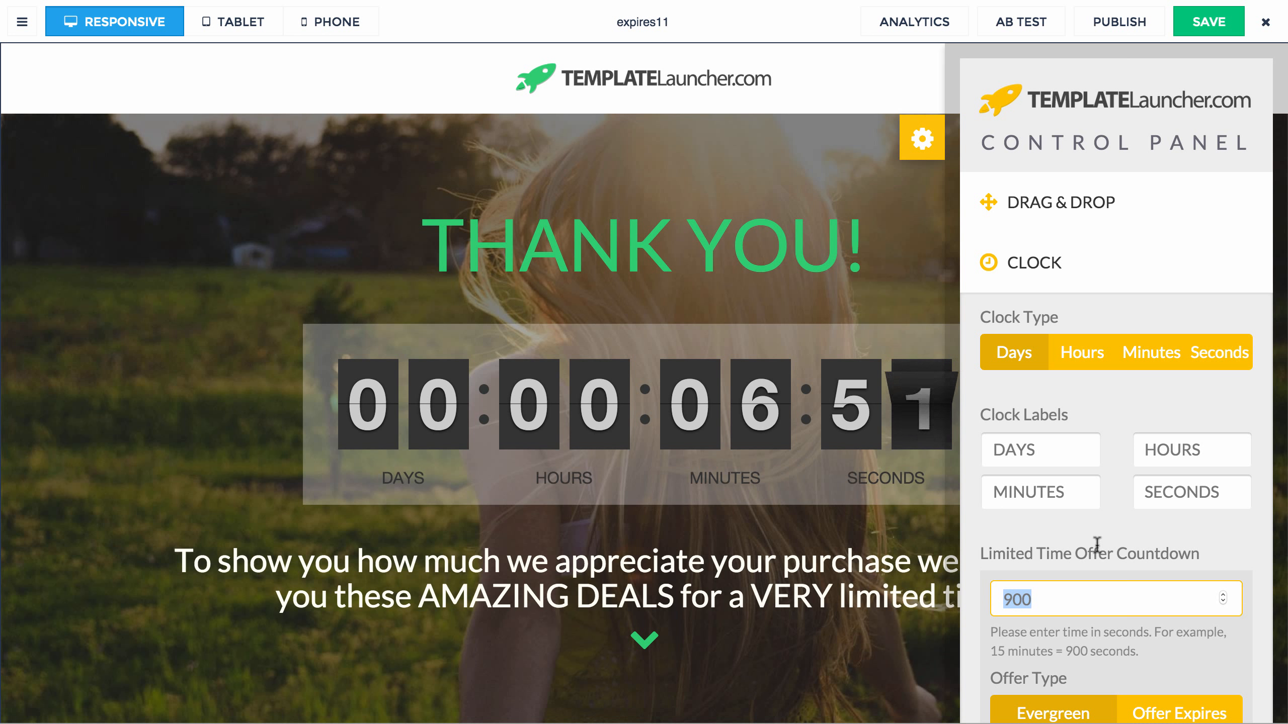
type("15")
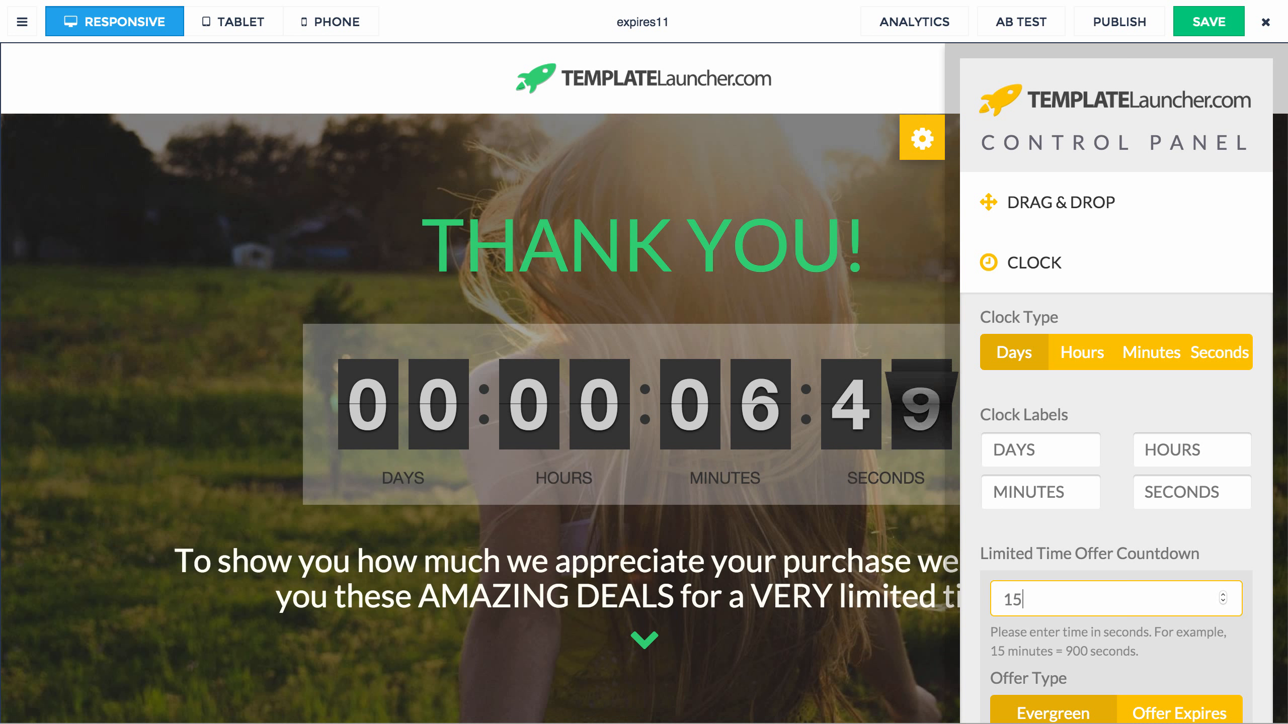
left_click(1116, 525)
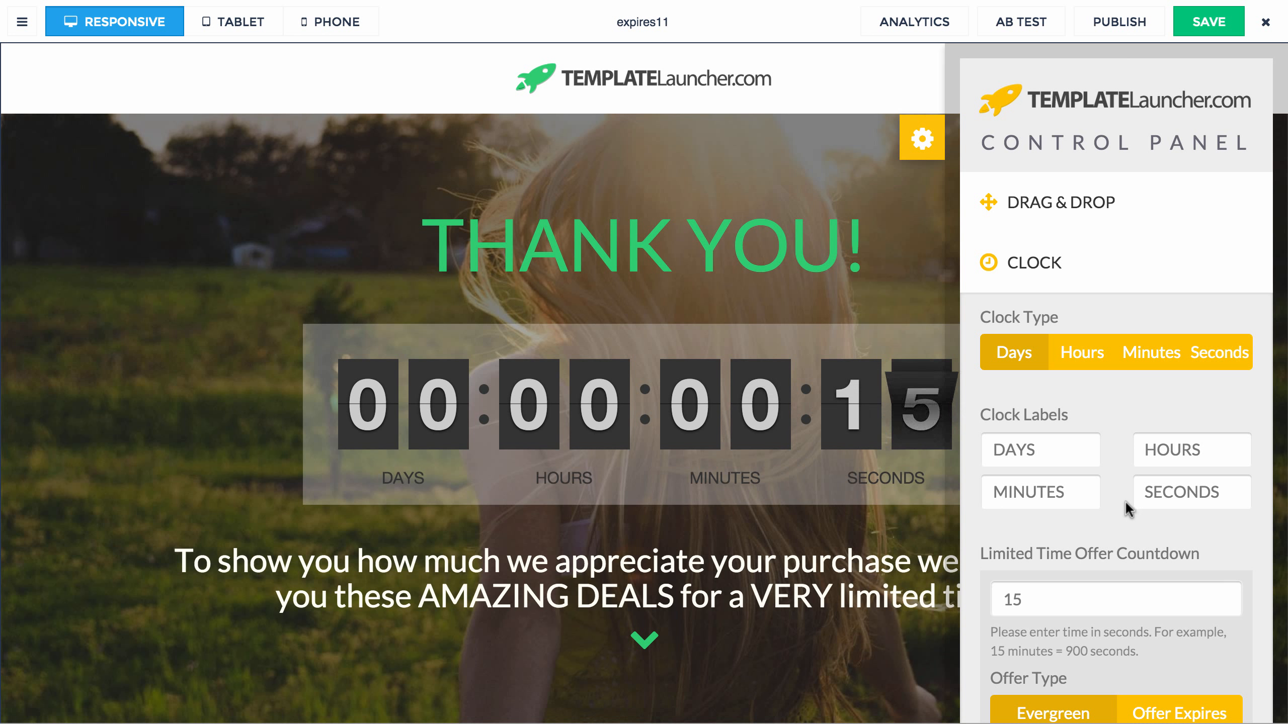
left_click(1188, 367)
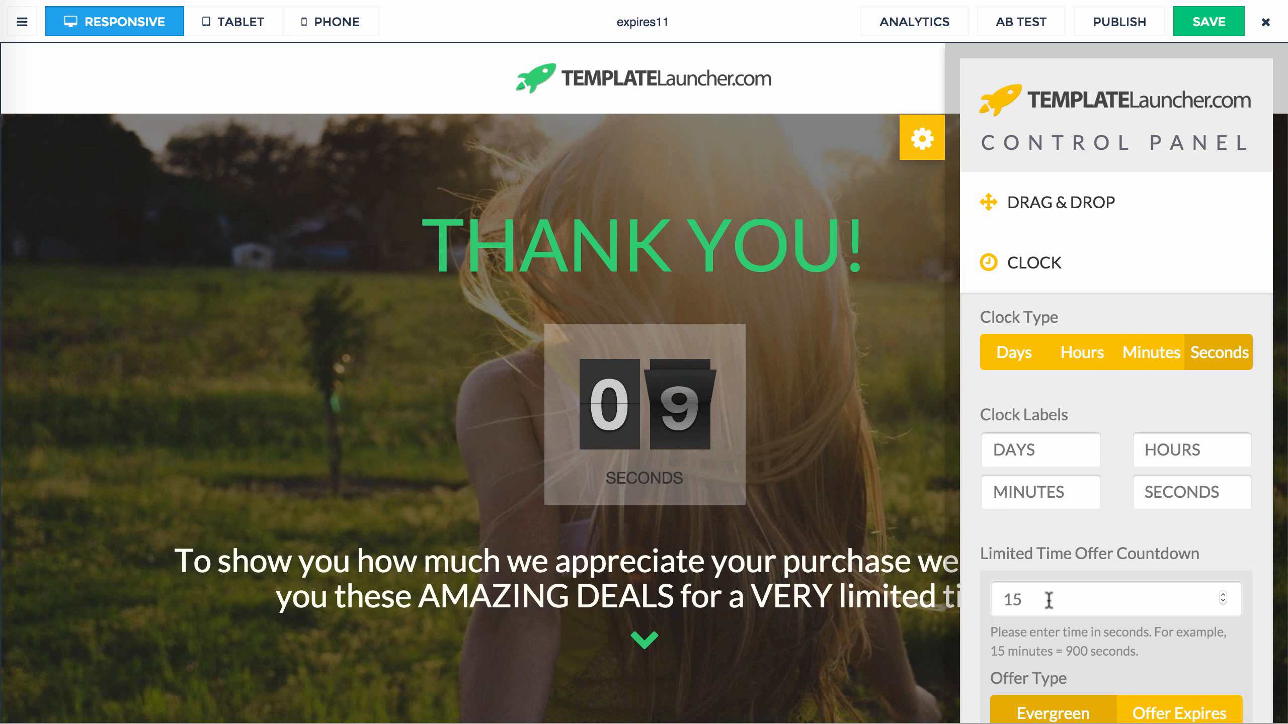
- Set the limited time offer countdown to 900 seconds and the clock type to Minutes
left_click_drag(1052, 599, 992, 600)
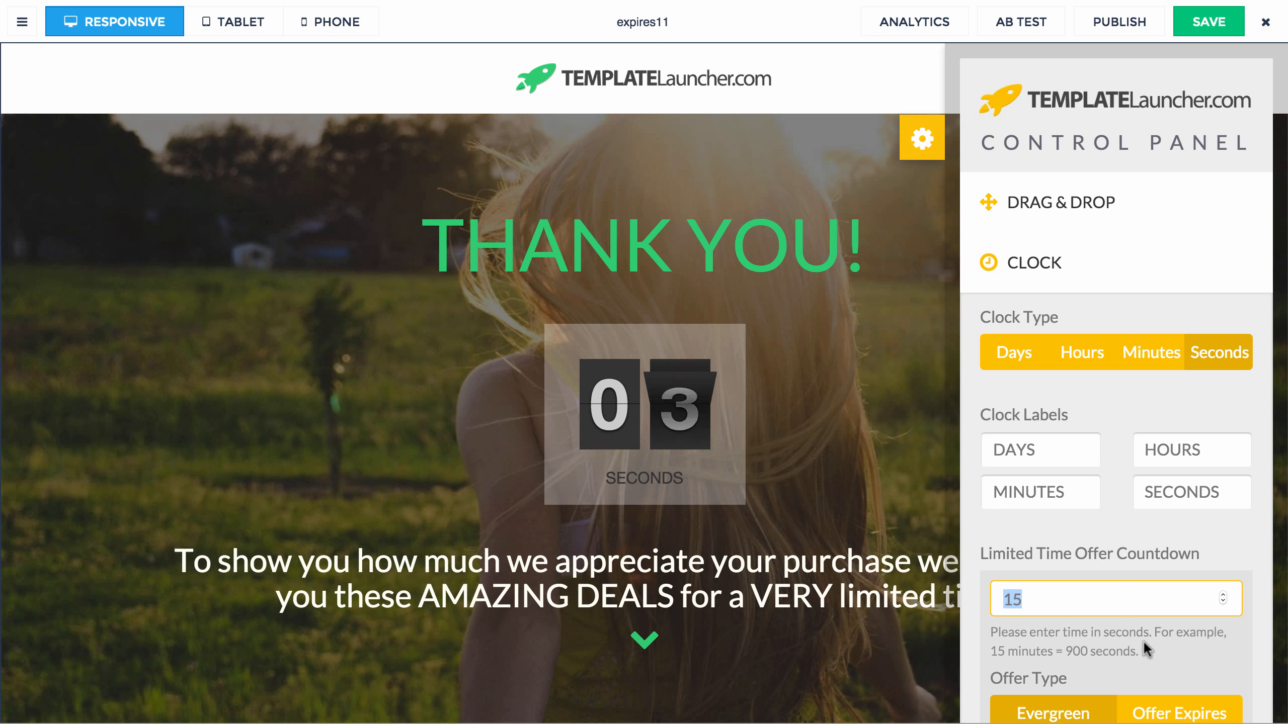
type("900")
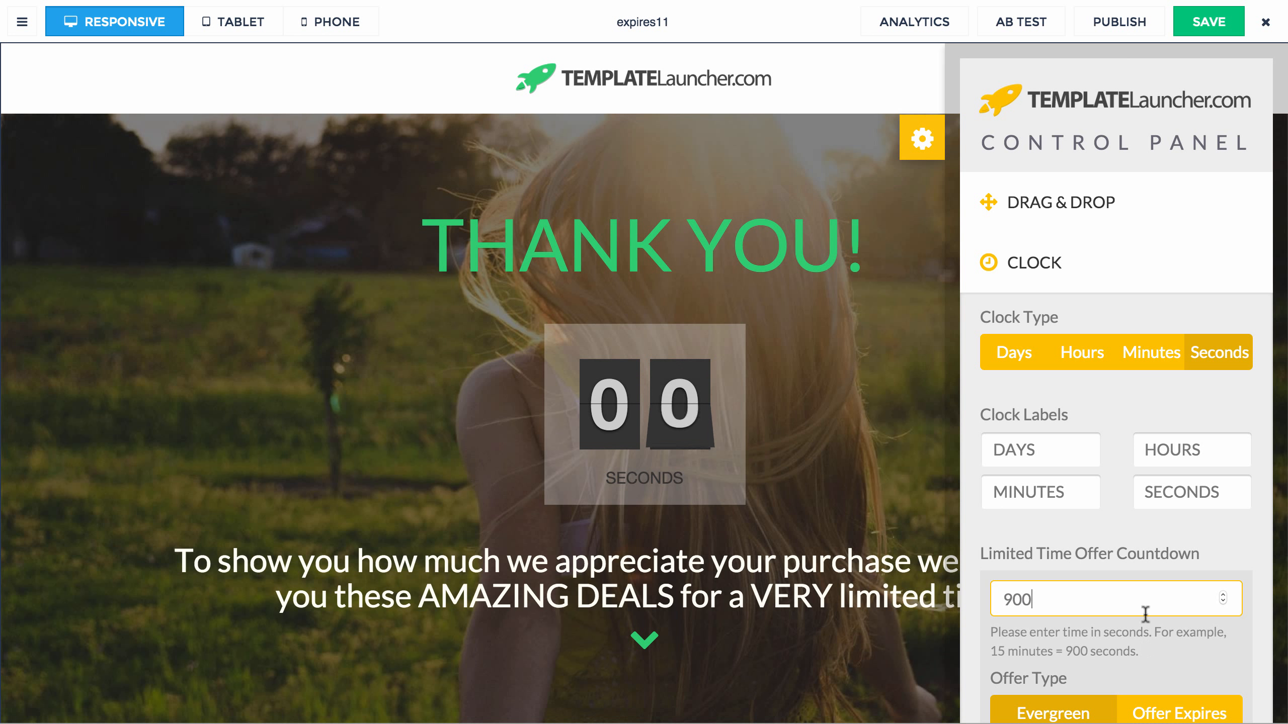
left_click(1149, 556)
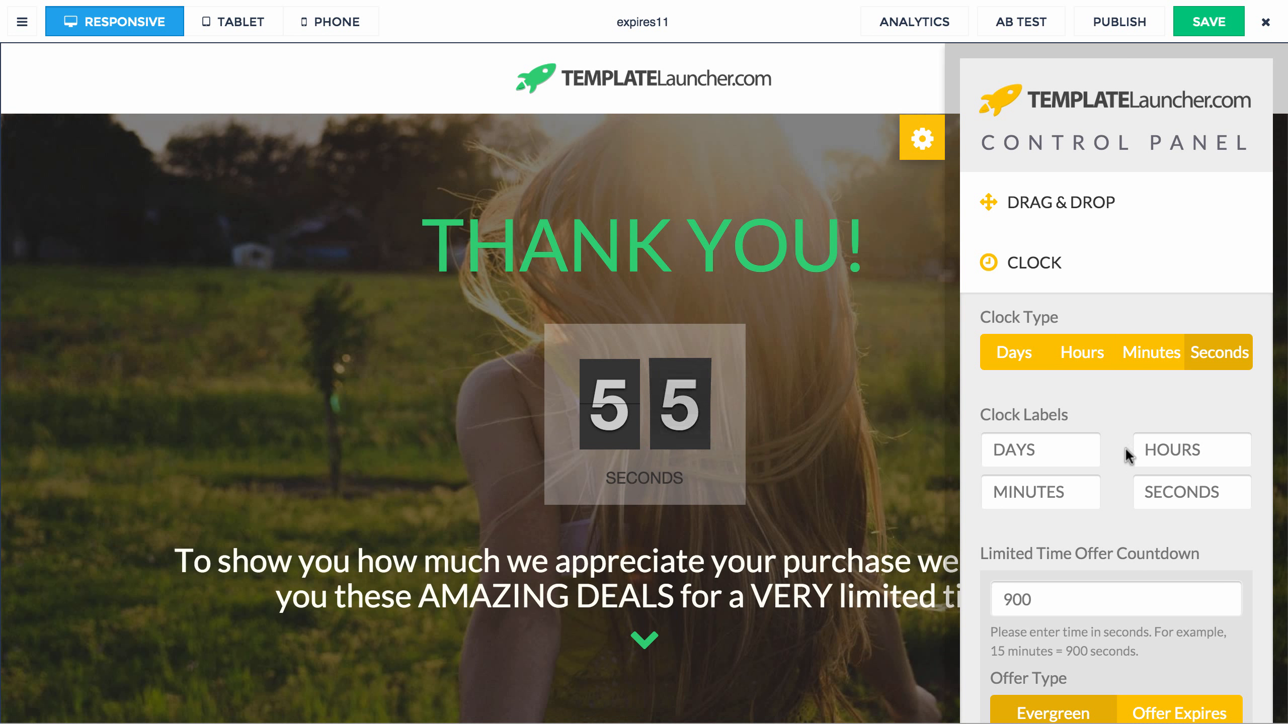
left_click(1152, 371)
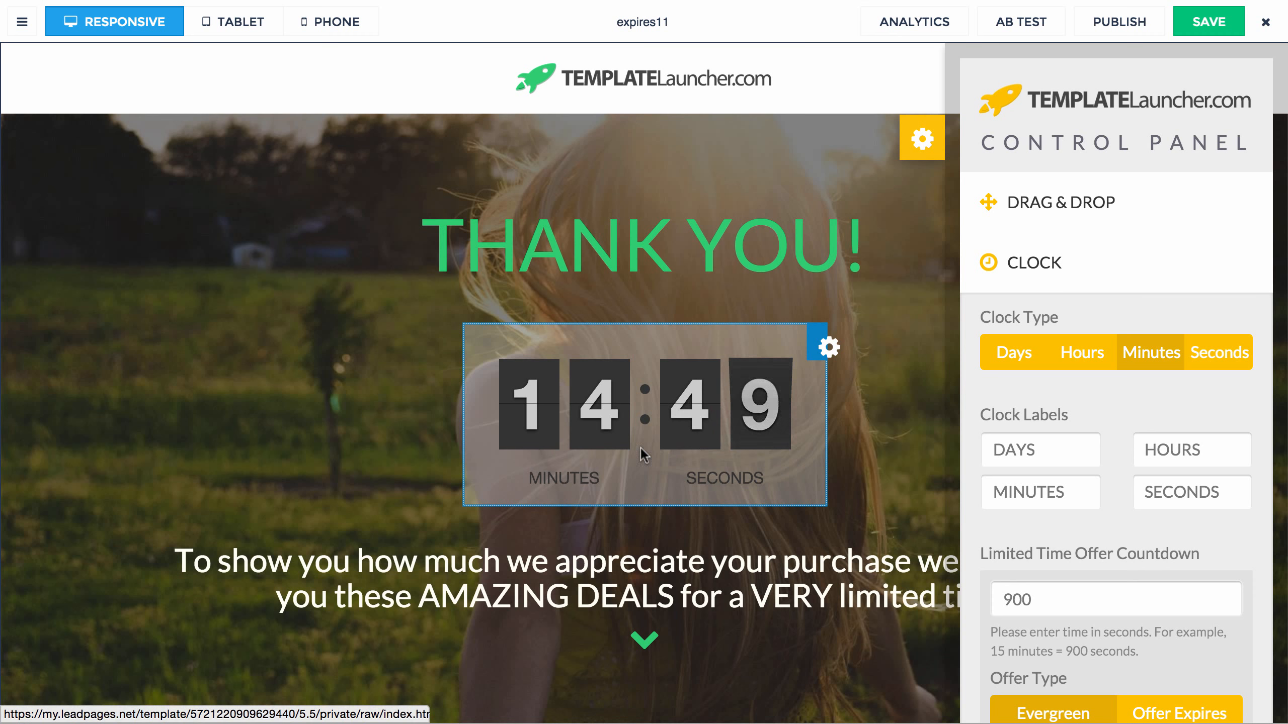
- Set the limited time offer countdown to 9000 seconds and the clock type to Hours
double_click(1083, 613)
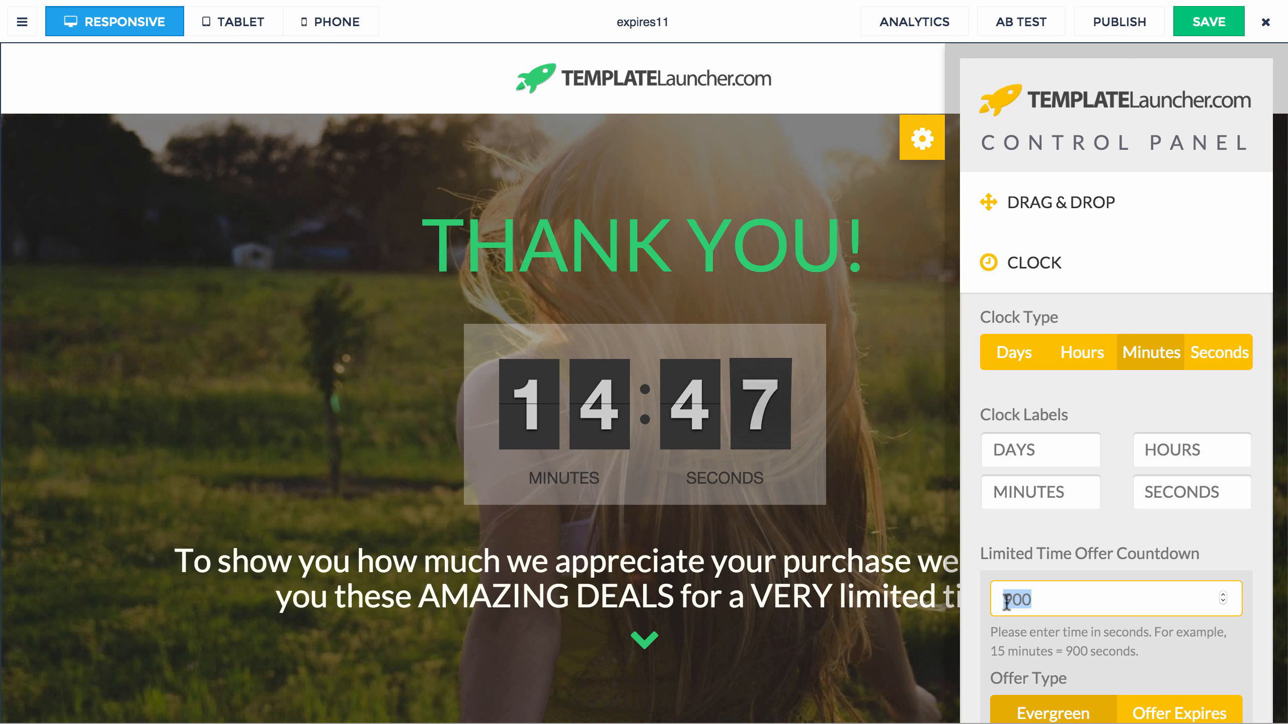
left_click(1067, 614)
type("0")
left_click(1088, 405)
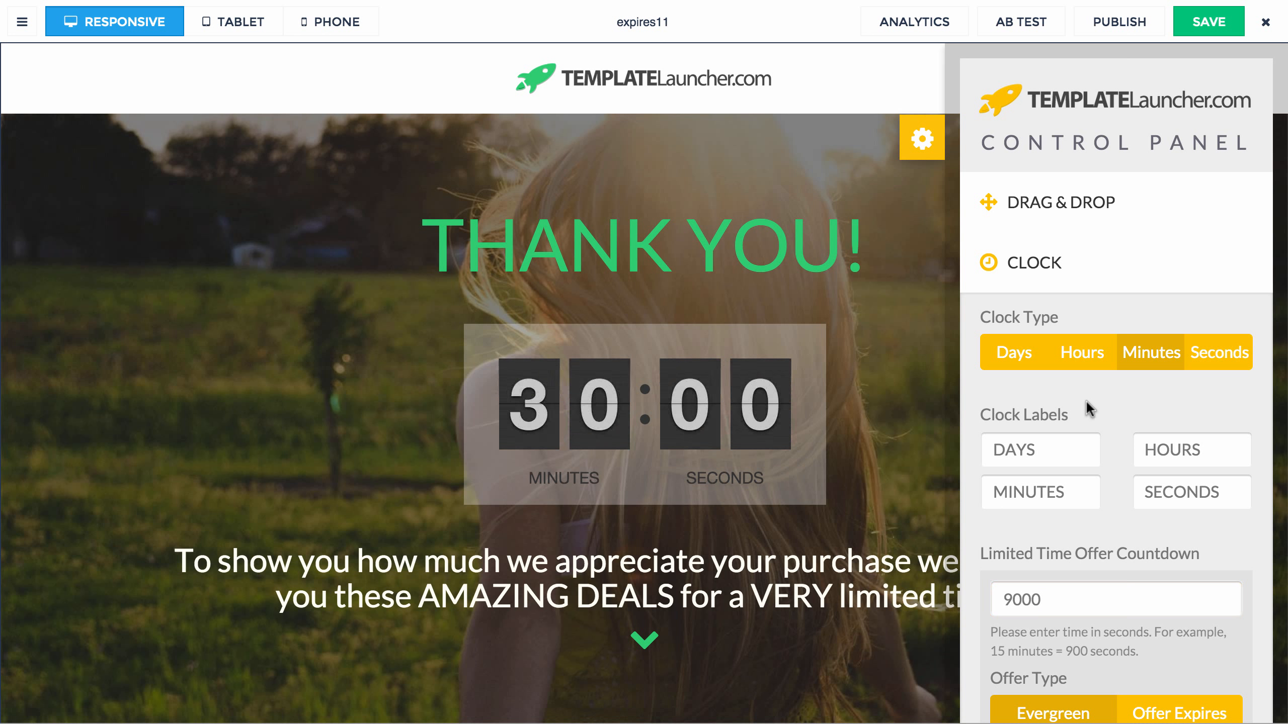
left_click(1081, 356)
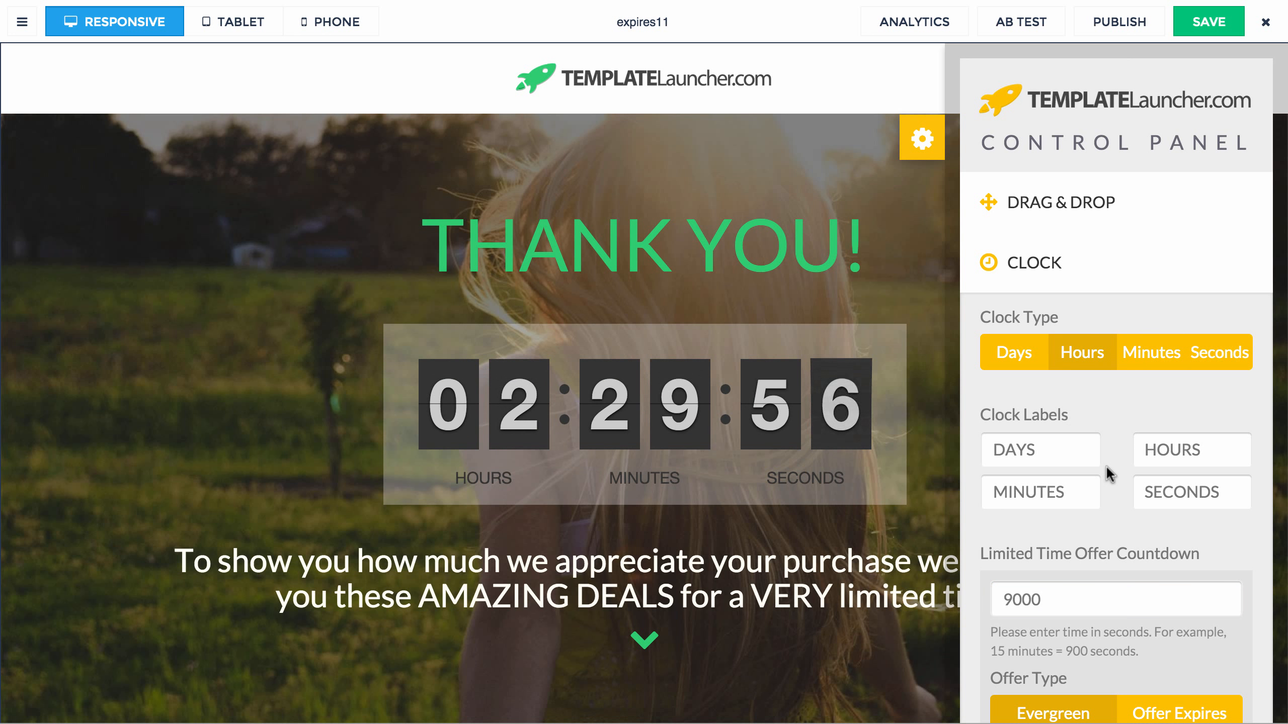
- Set the limited time offer countdown to 90000 seconds and the clock type to Days
left_click(1072, 596)
type("0")
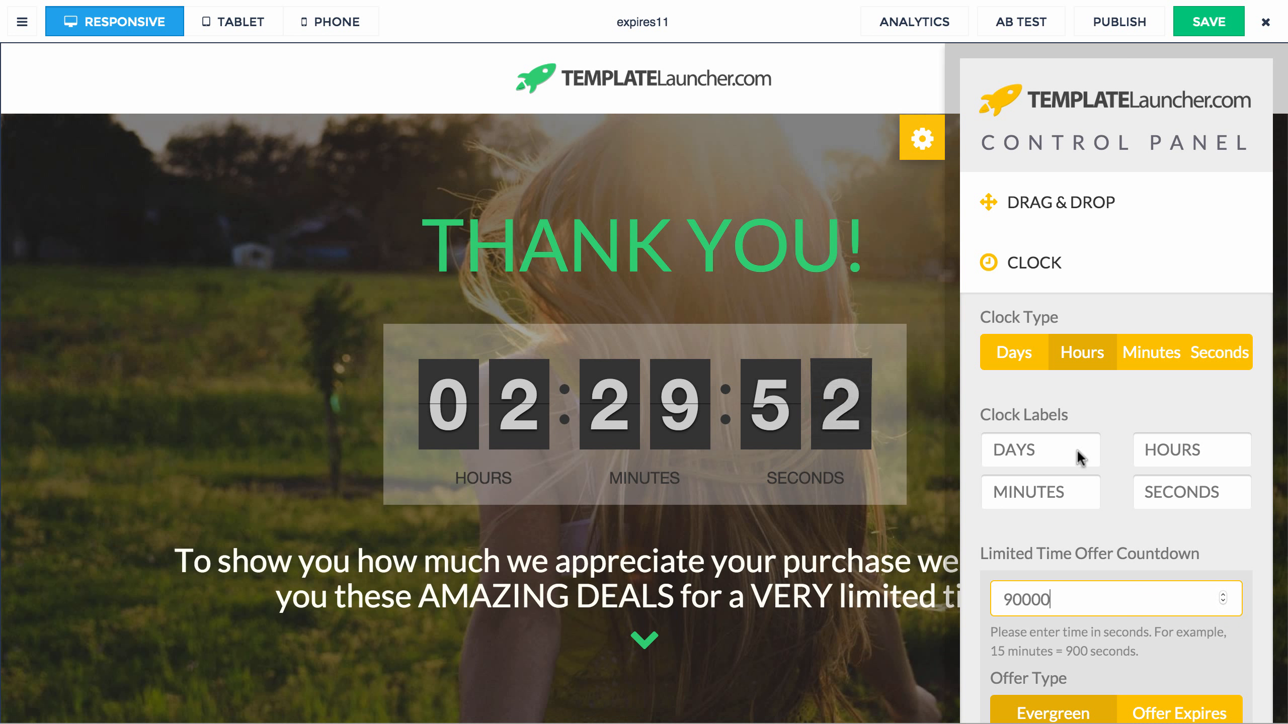
left_click(1034, 374)
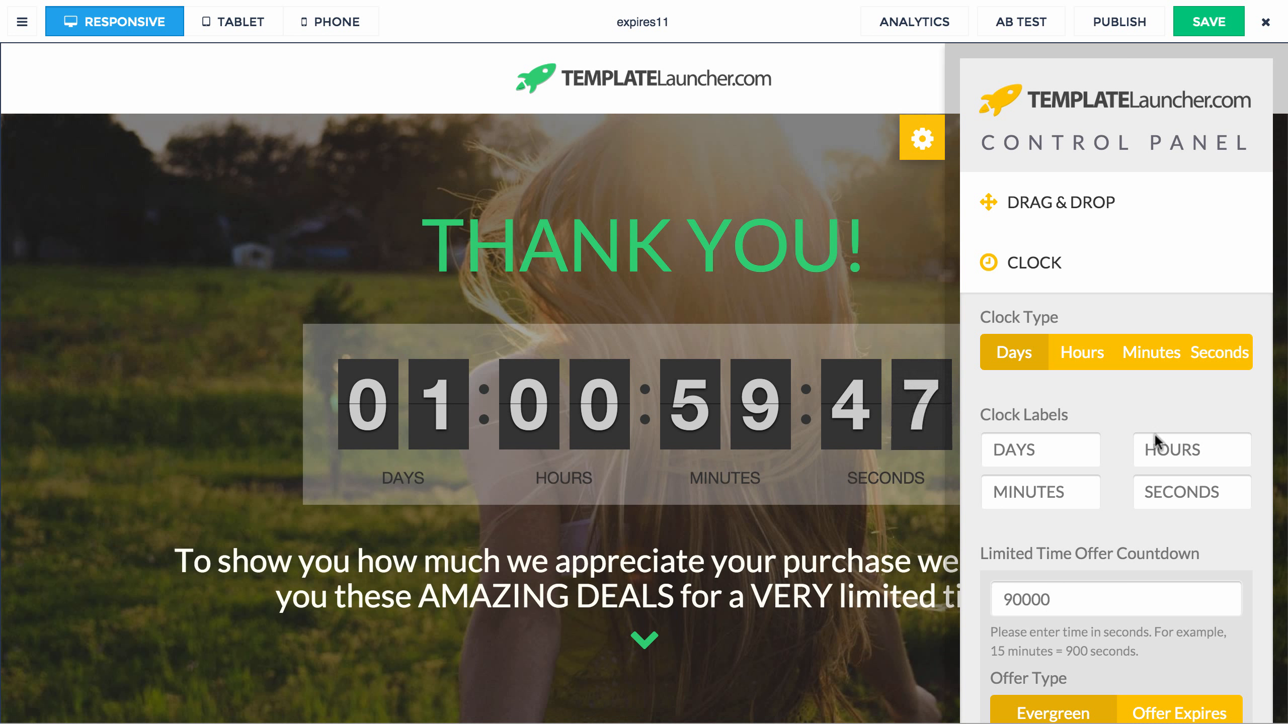
- Compare the clock displays by switching the clock type to Seconds and back to Days twice
left_click_drag(1055, 602, 1001, 603)
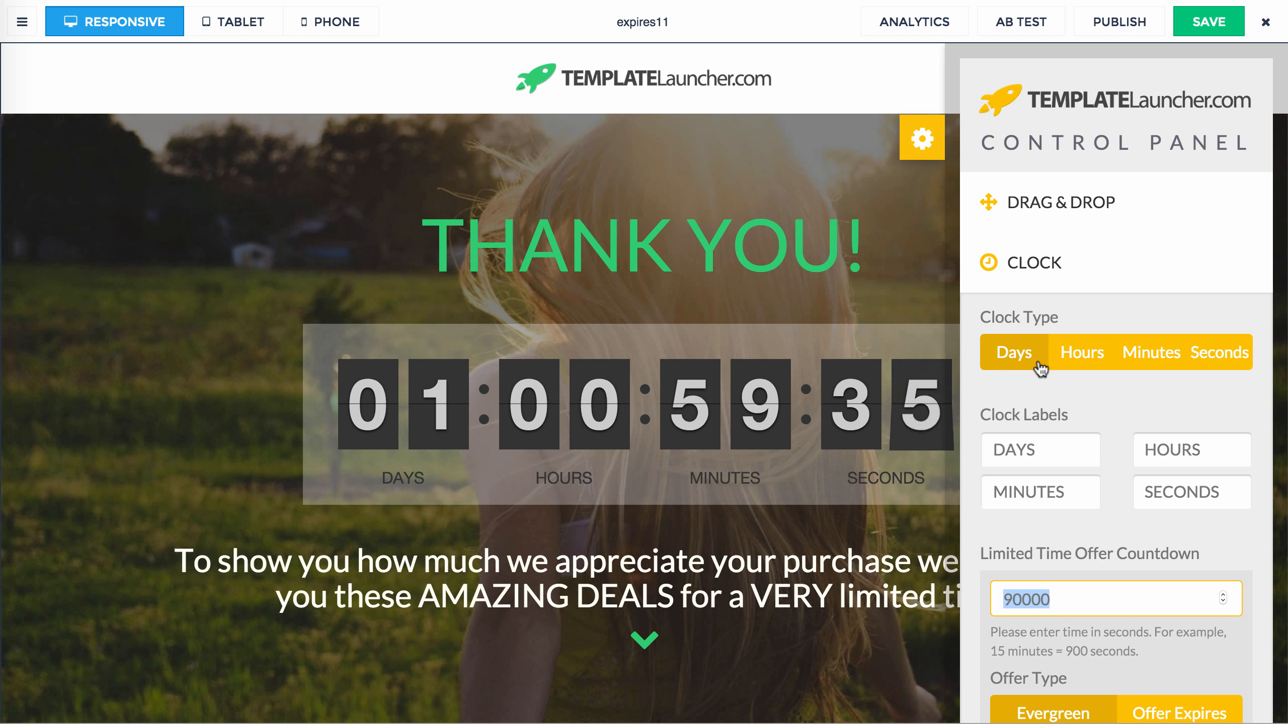
left_click(1204, 363)
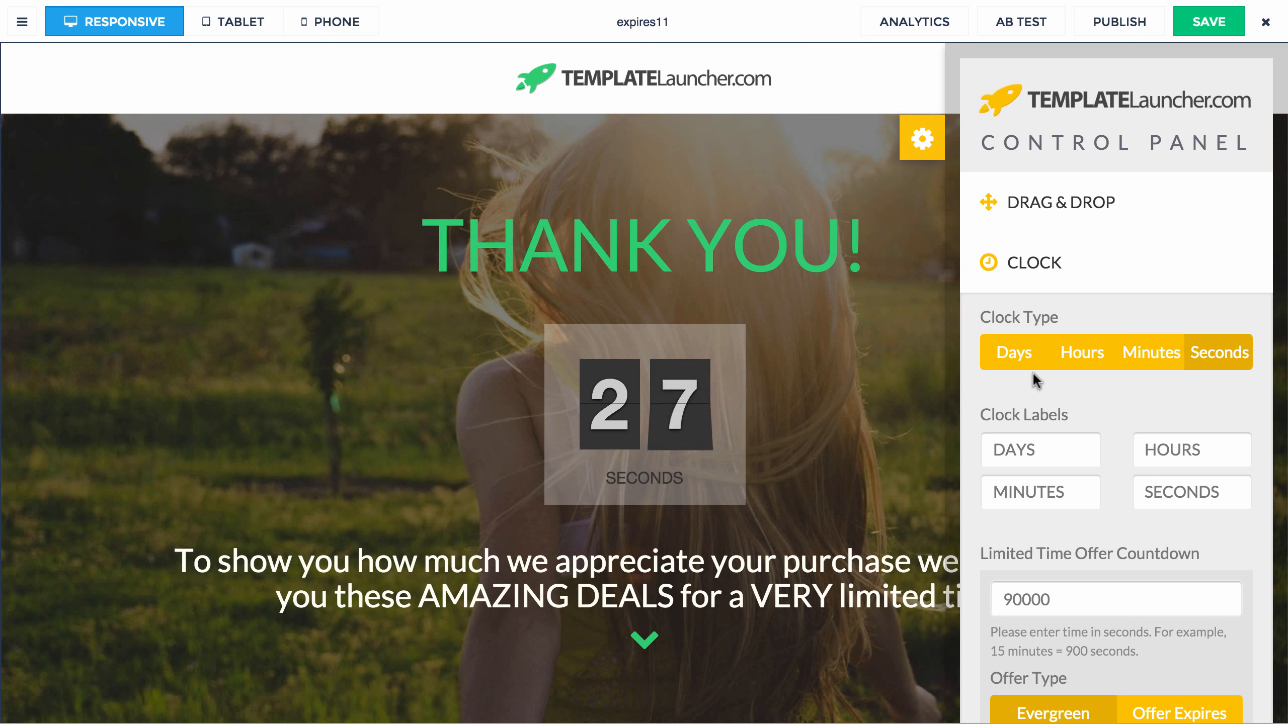
left_click(1013, 356)
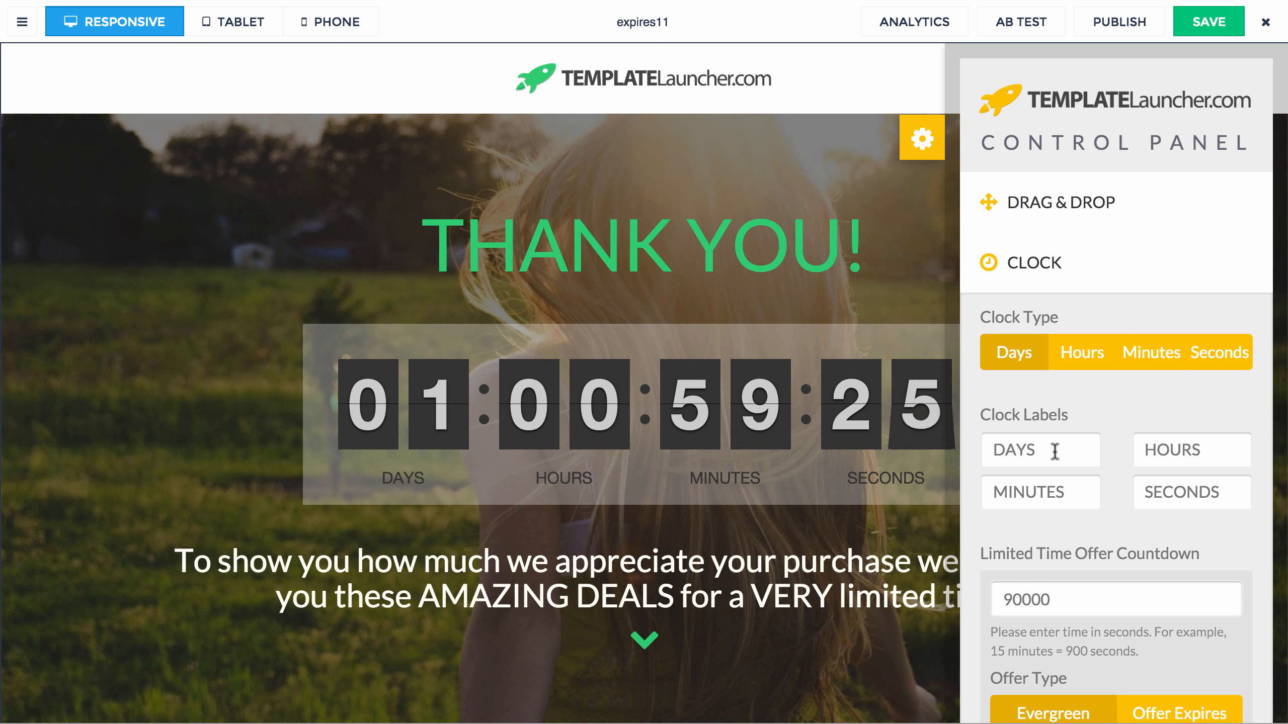
left_click(1190, 363)
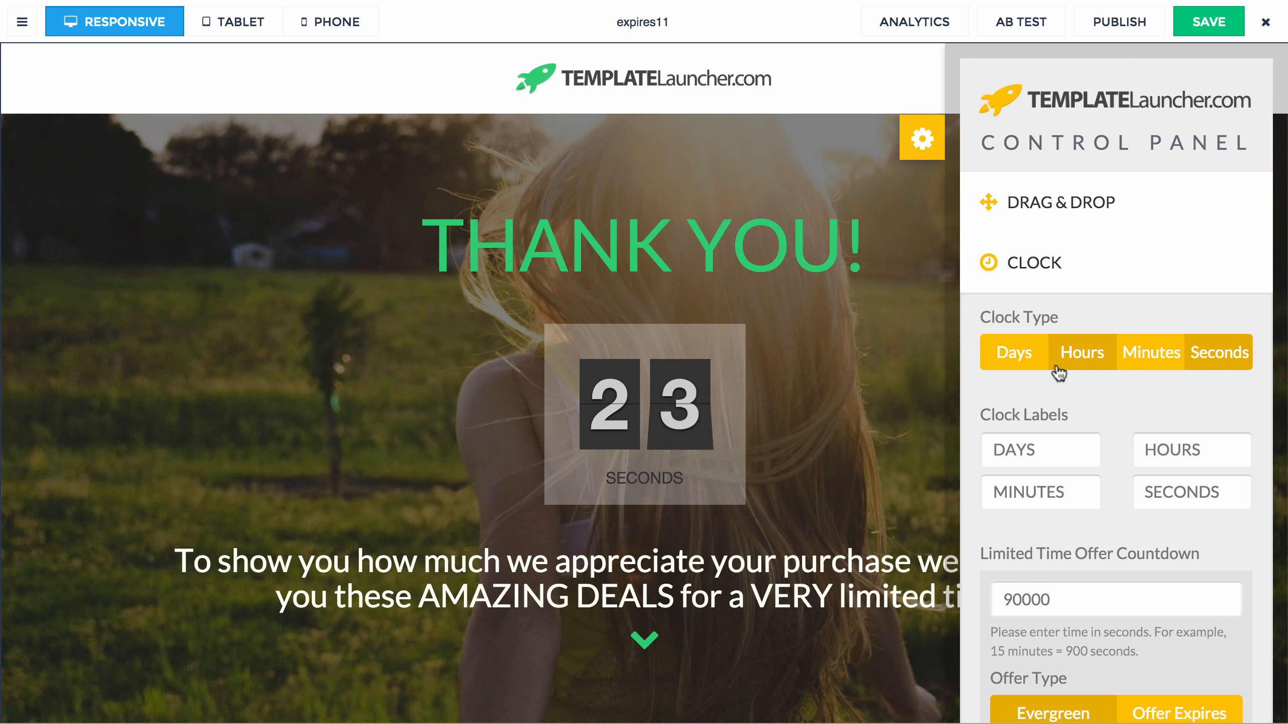
left_click(1012, 357)
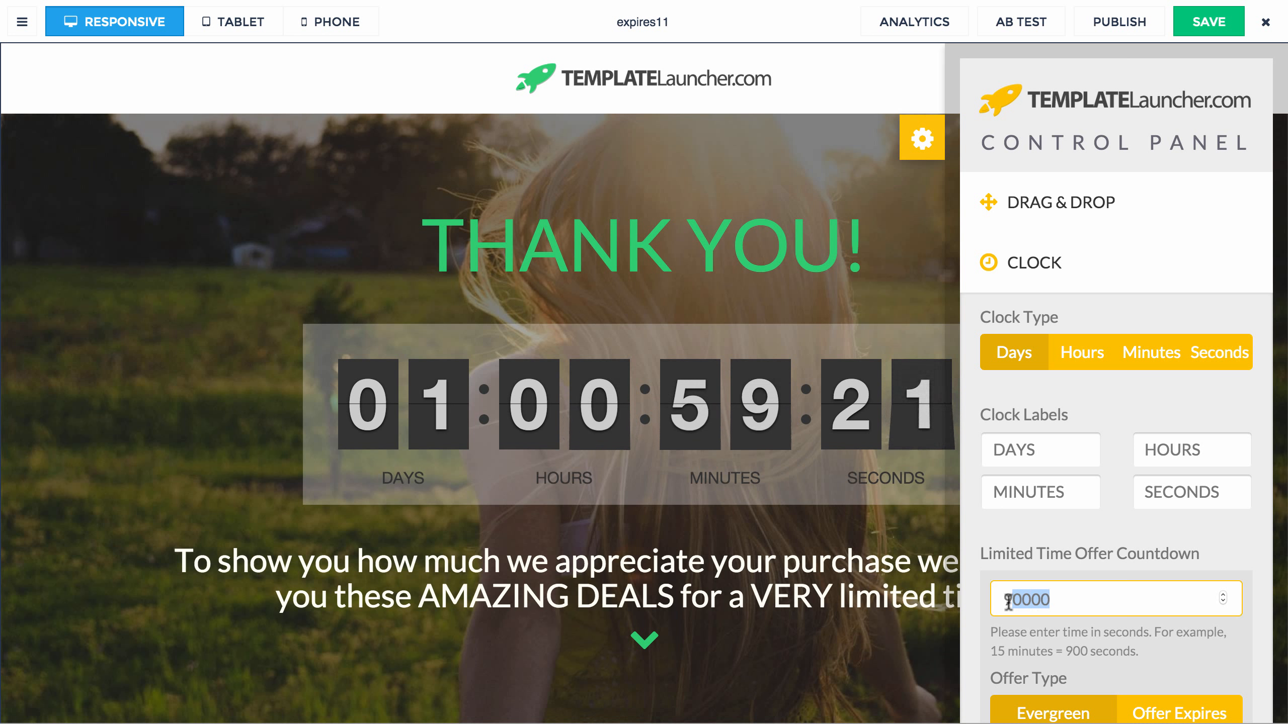
- Set the limited time offer countdown to 15 seconds, previewing it as Seconds before choosing the Days clock type
left_click(1202, 354)
left_click(1008, 600)
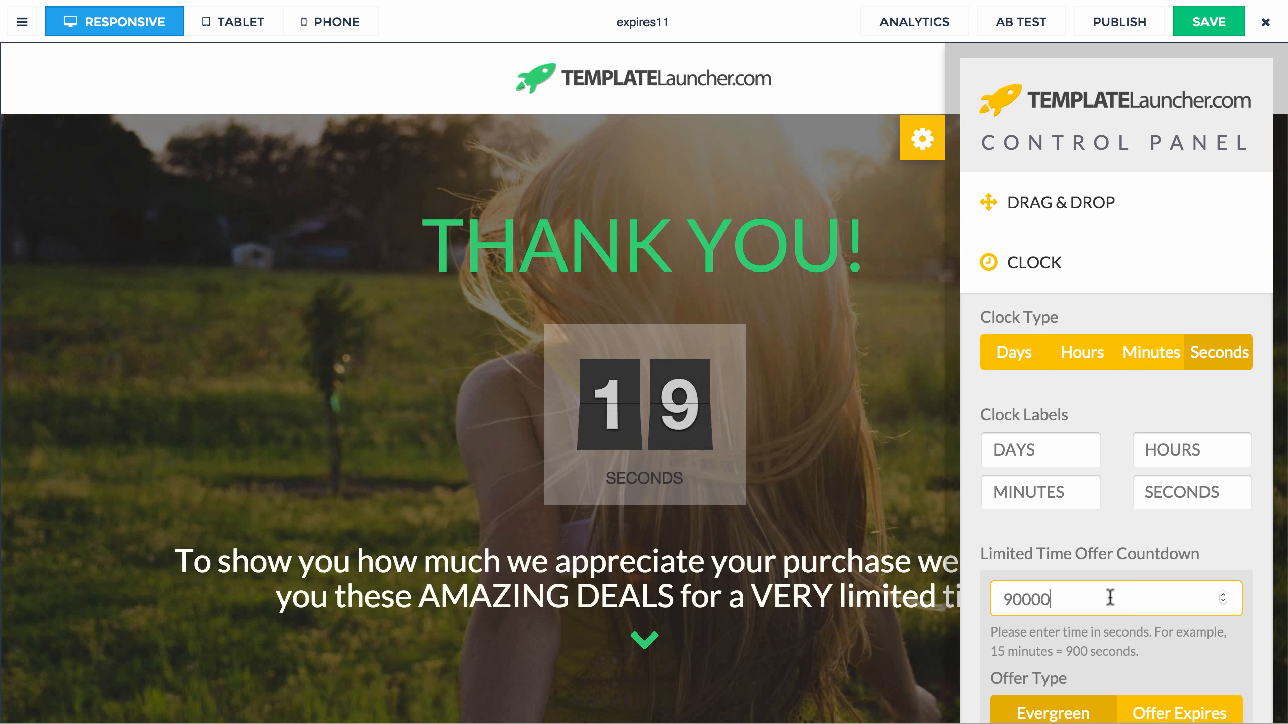
double_click(994, 599)
type("15")
left_click(1113, 399)
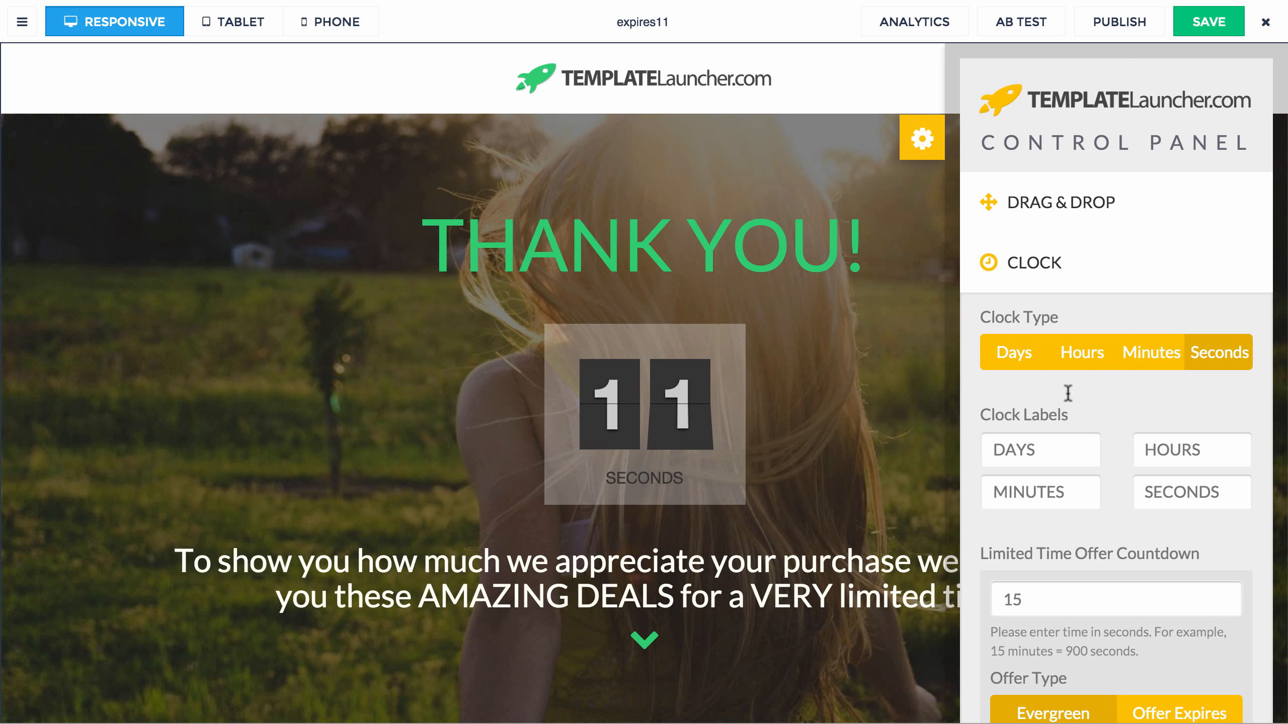
left_click(1012, 356)
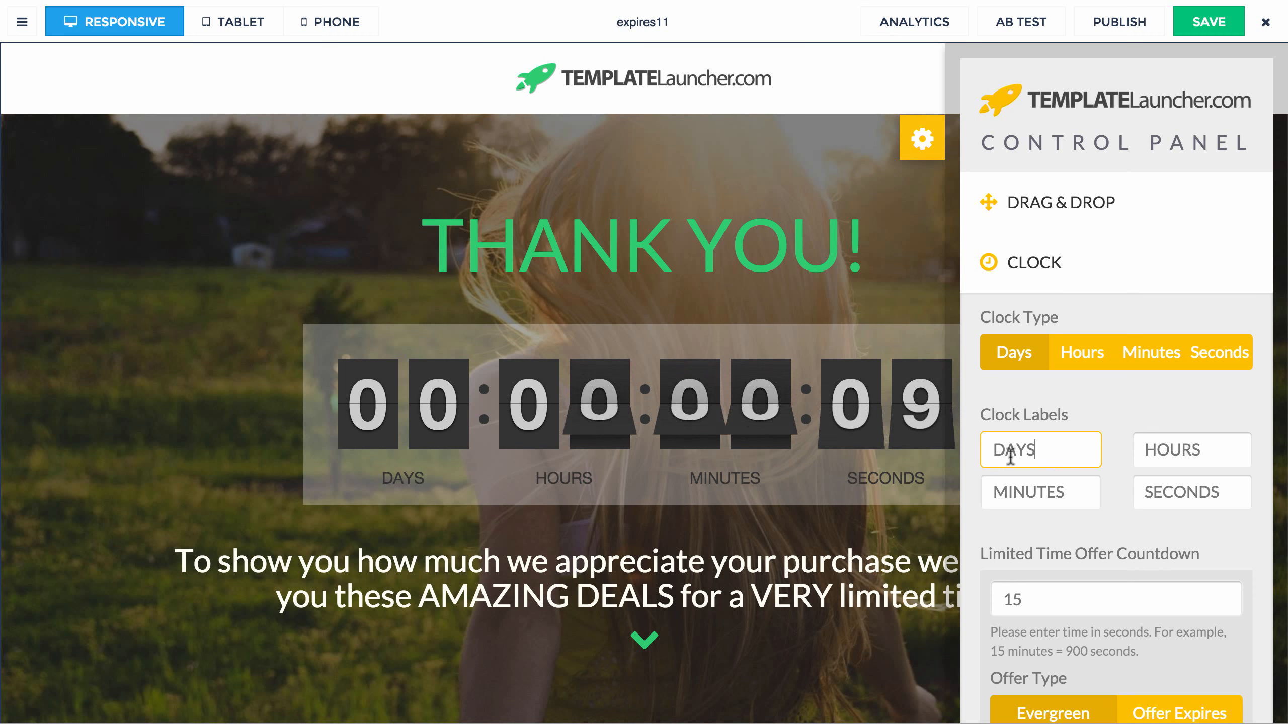
- Rename the clock's days label to HOURS, and restore it to DAYS
left_click_drag(1032, 451, 991, 450)
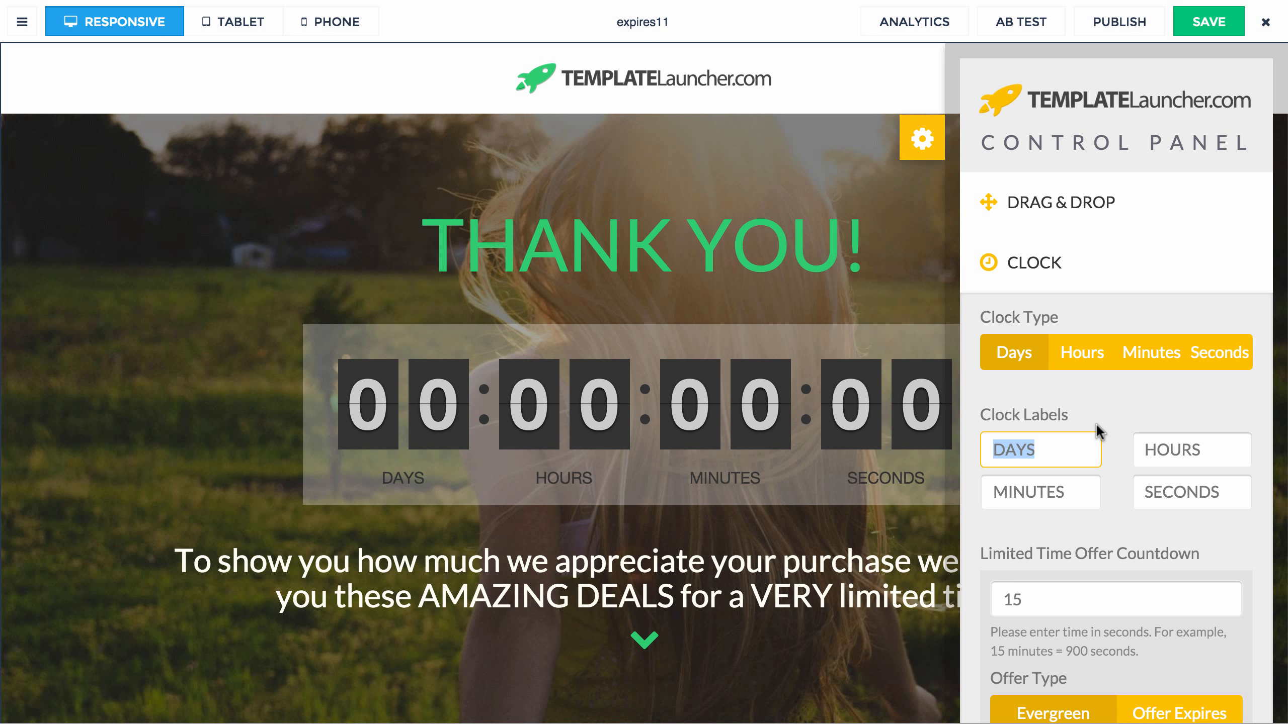
type("HOURS")
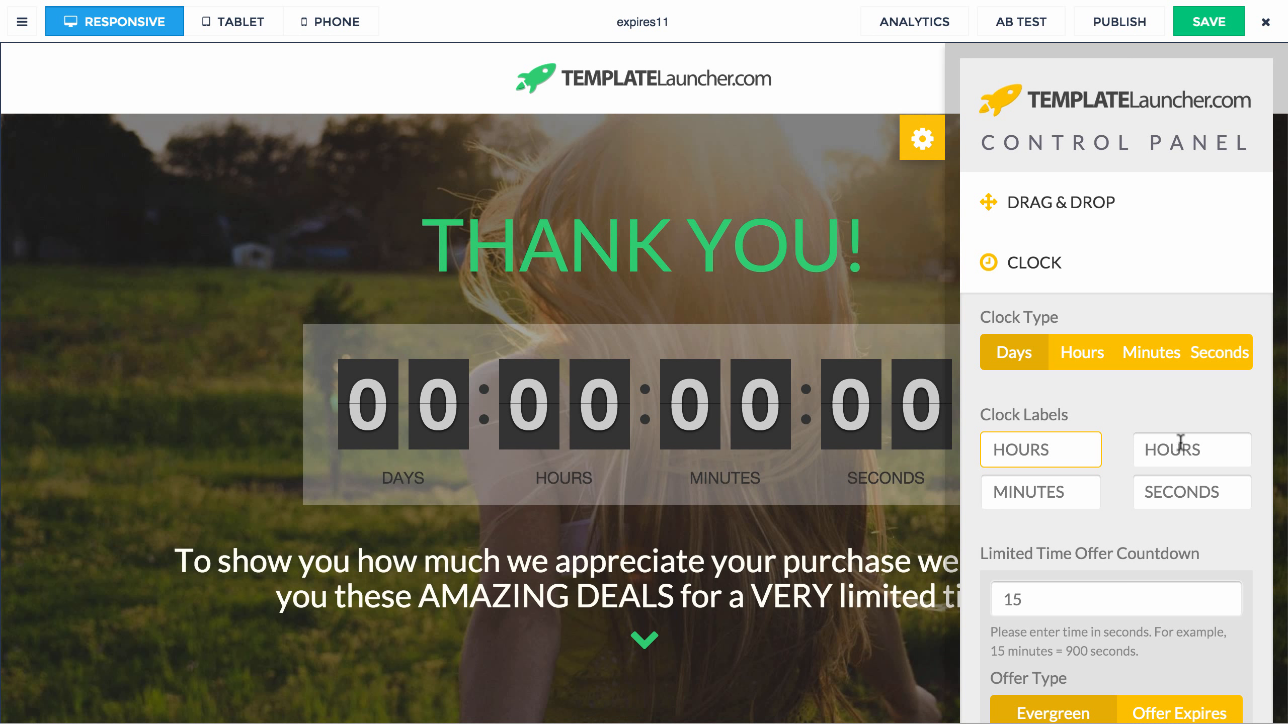
left_click(1180, 443)
left_click_drag(1219, 446, 1135, 447)
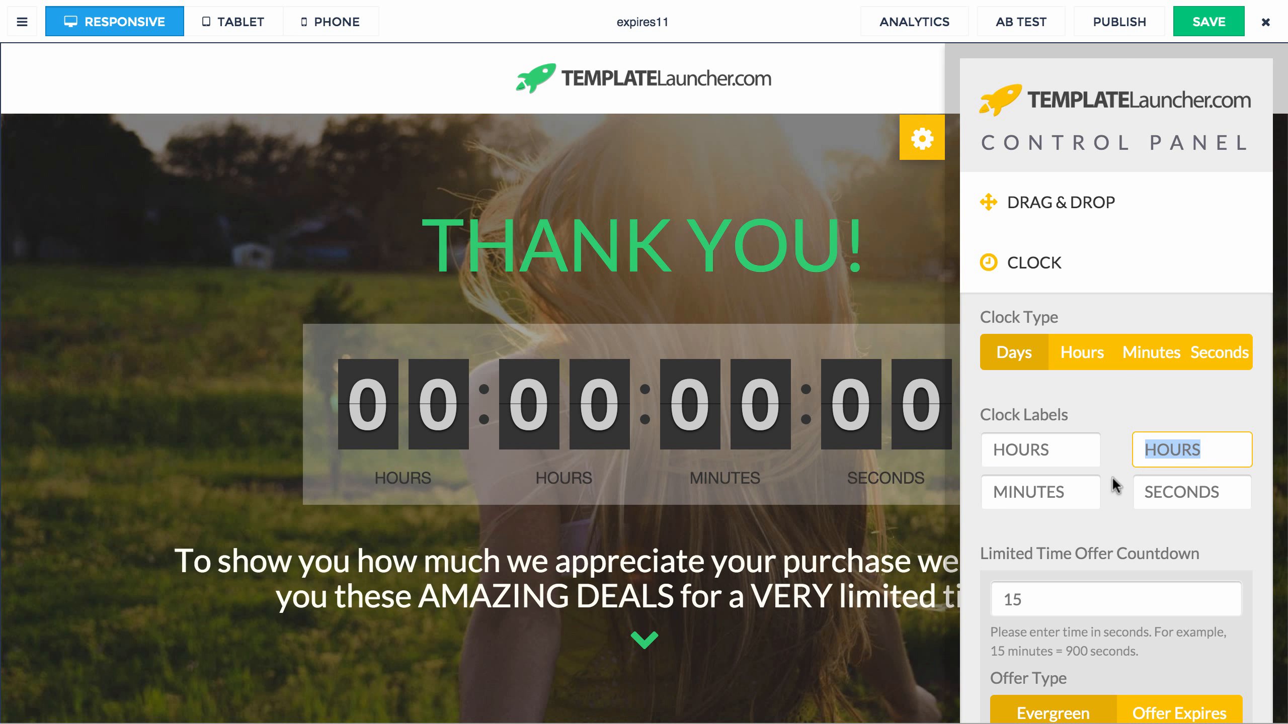
left_click_drag(1049, 450, 958, 444)
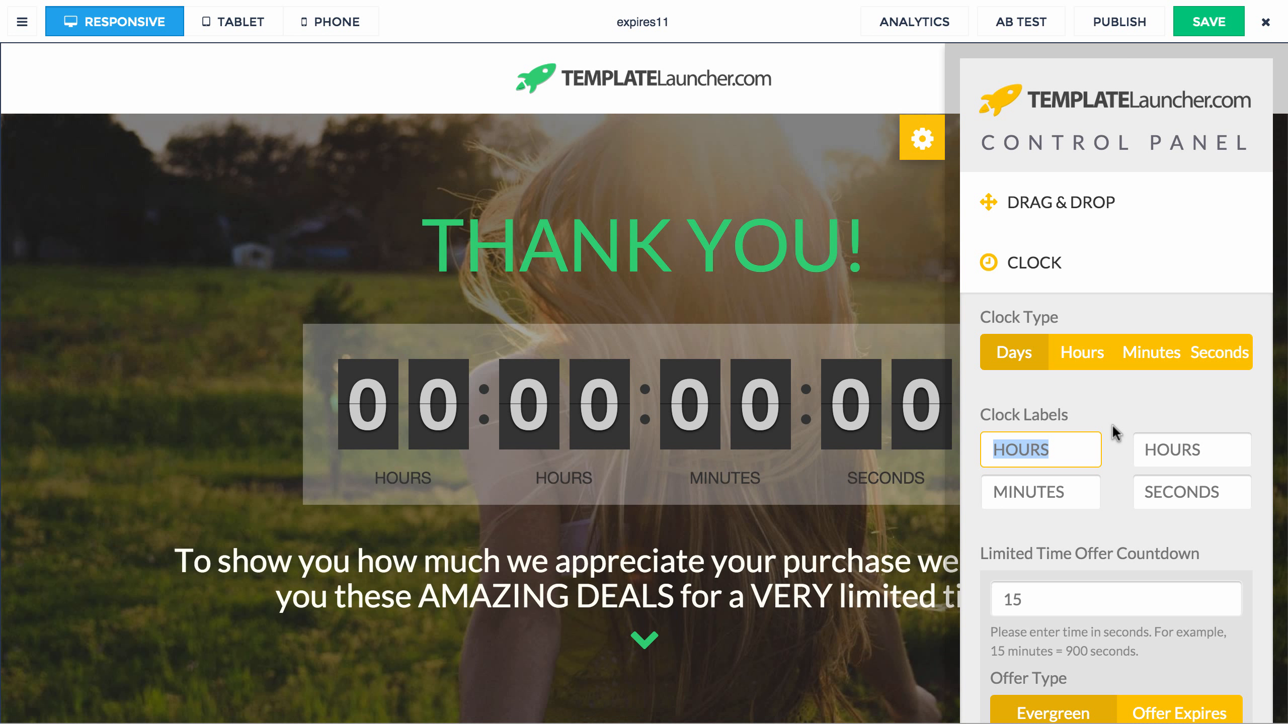
type("DAYS")
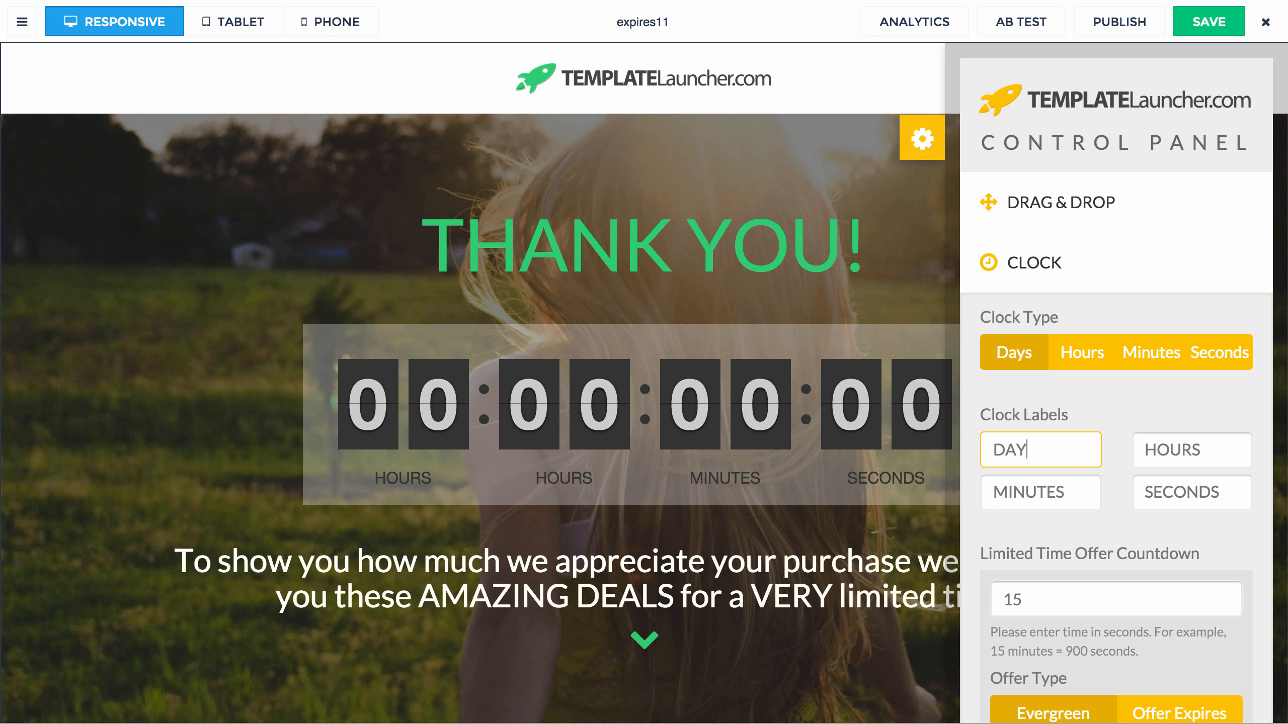
left_click(1109, 418)
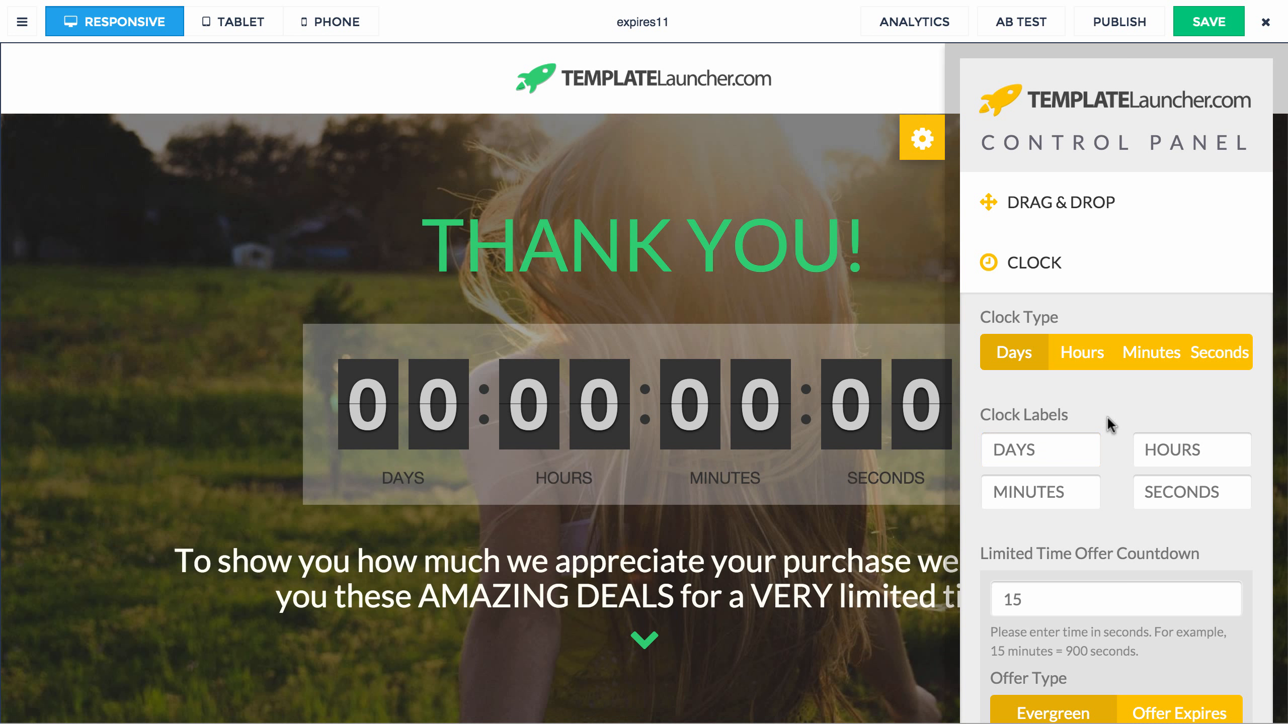
- Examine the clock settings, including the Limited Time Offer Countdown and the Evergreen and Offer Expires explanations
scroll(1107, 426, "down", 5)
scroll(1107, 427, "down", 2)
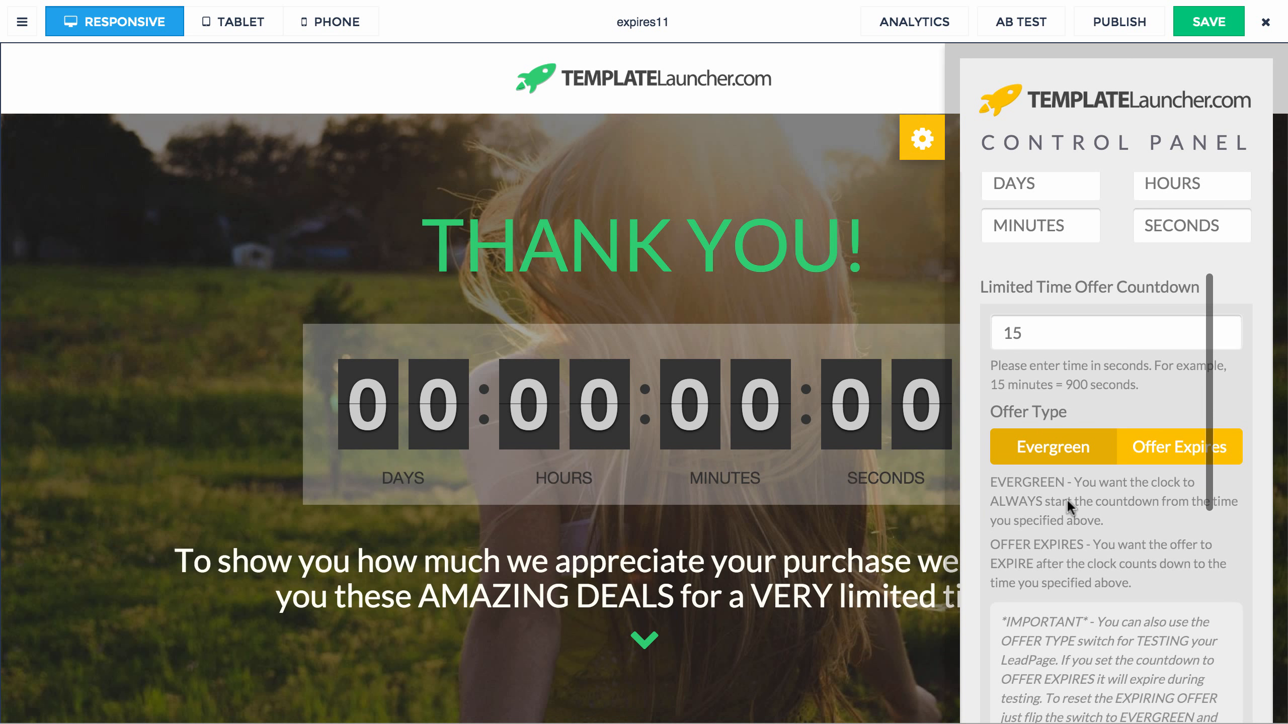
scroll(1041, 575, "down", 2)
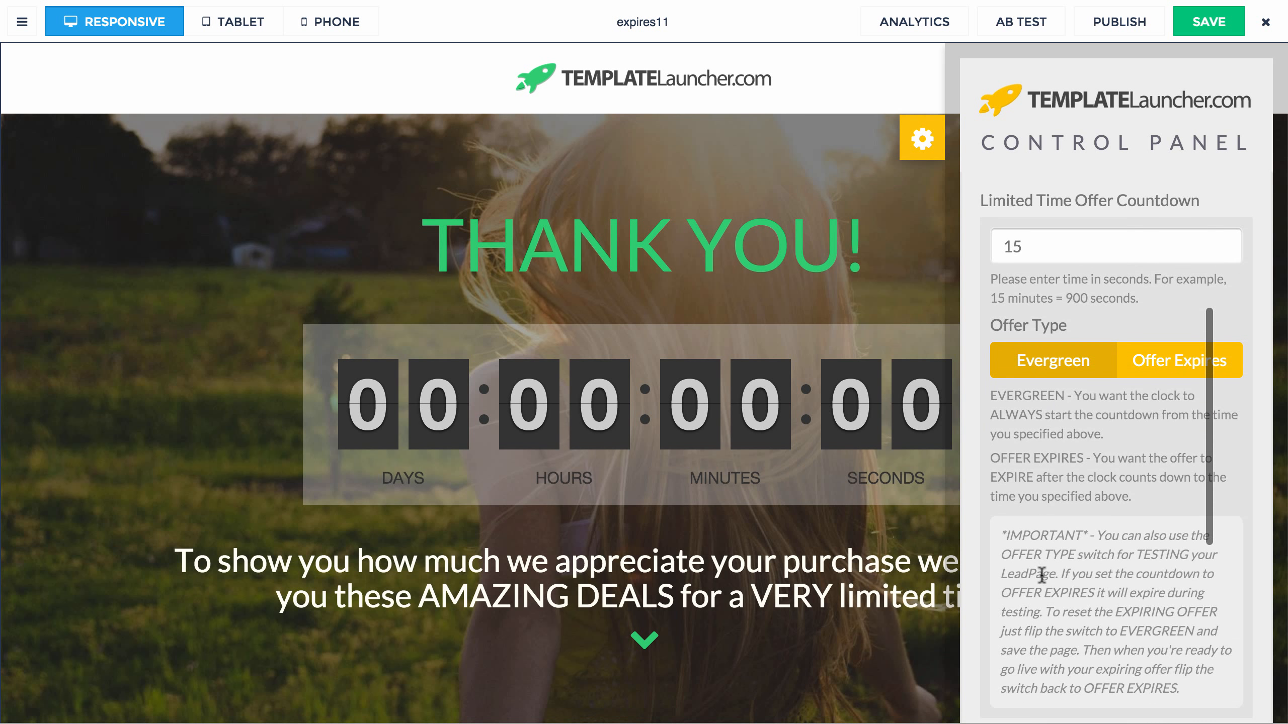
scroll(1041, 543, "up", 4)
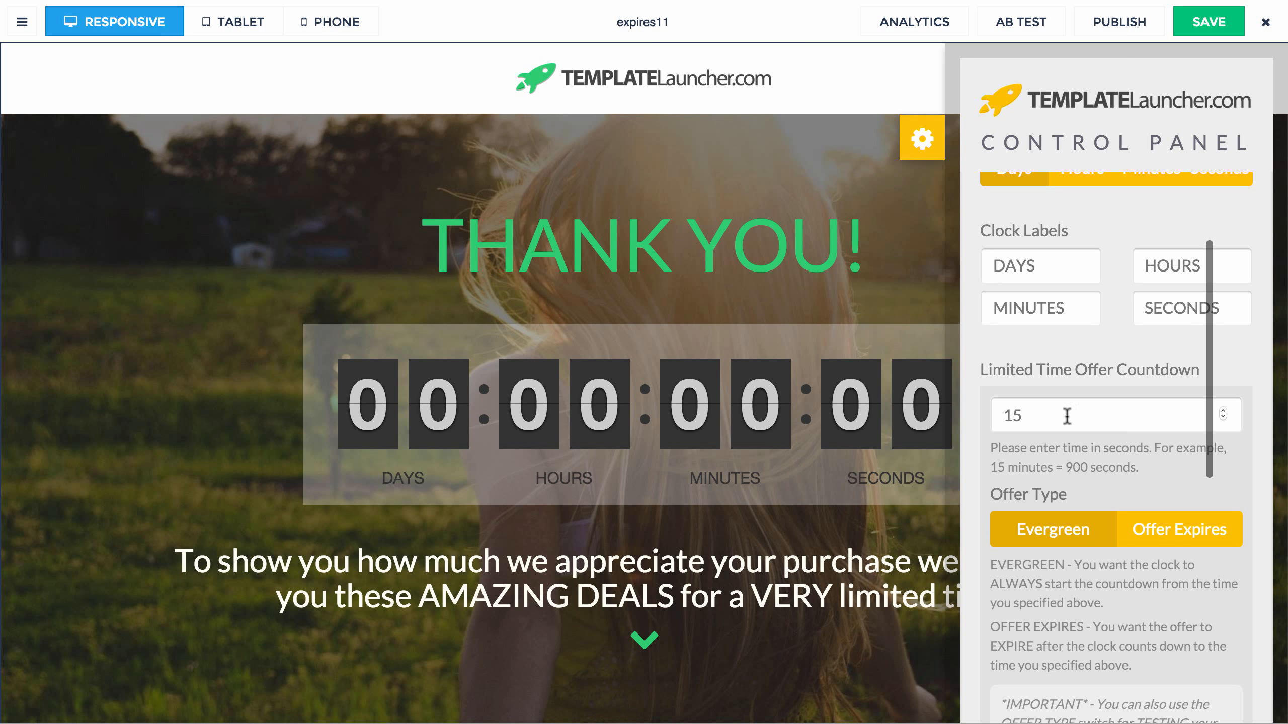
scroll(1207, 259, "down", 2)
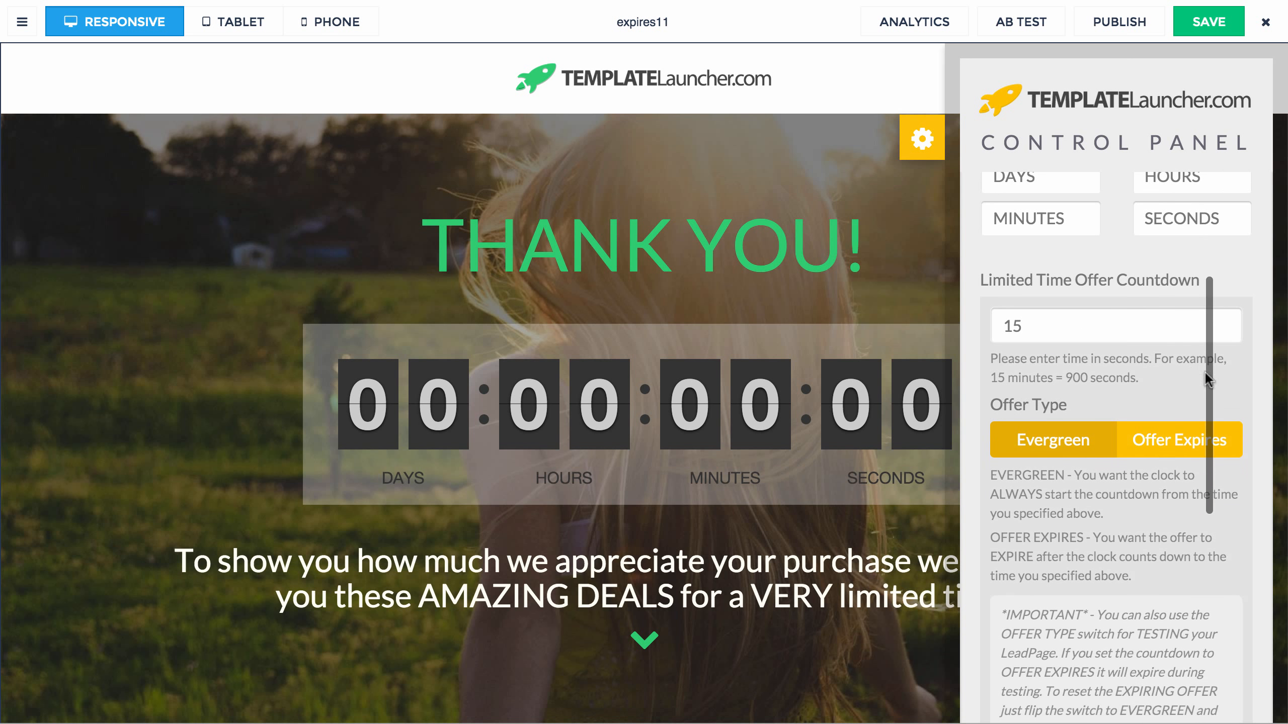
scroll(1080, 243, "up", 6)
left_click(1072, 227)
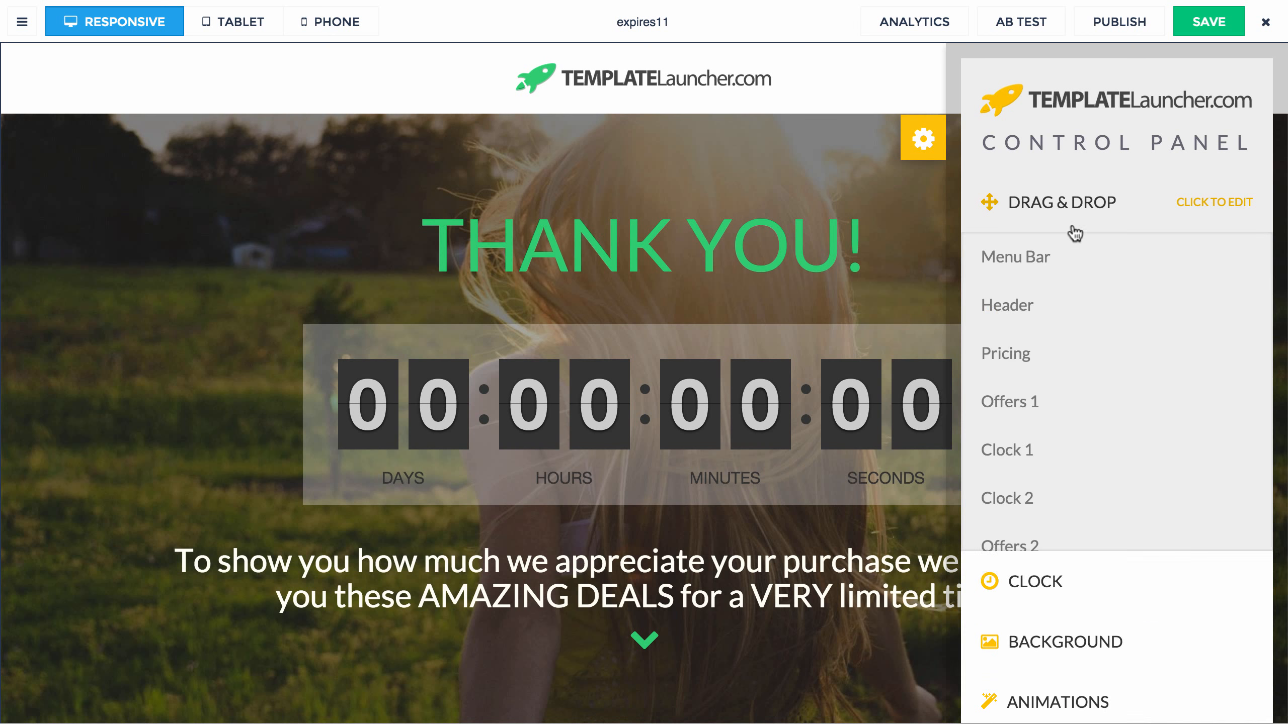
left_click(1069, 230)
left_click(1067, 262)
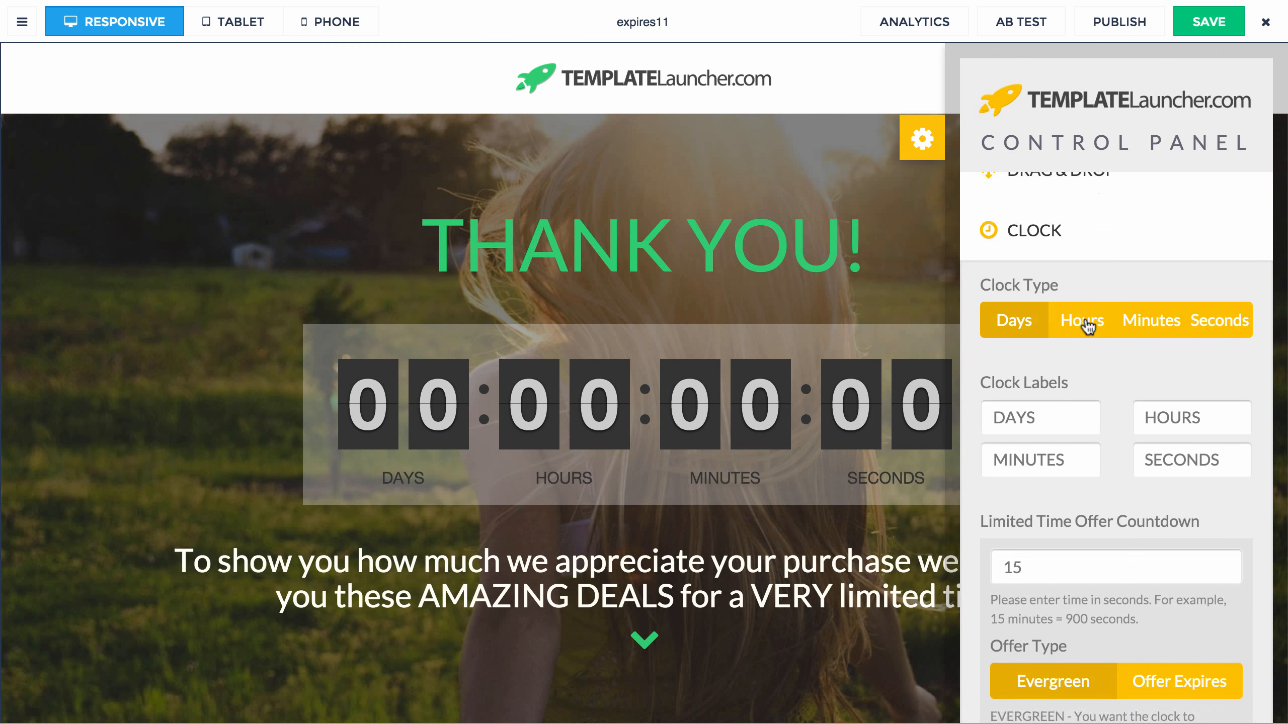
scroll(1086, 320, "down", 5)
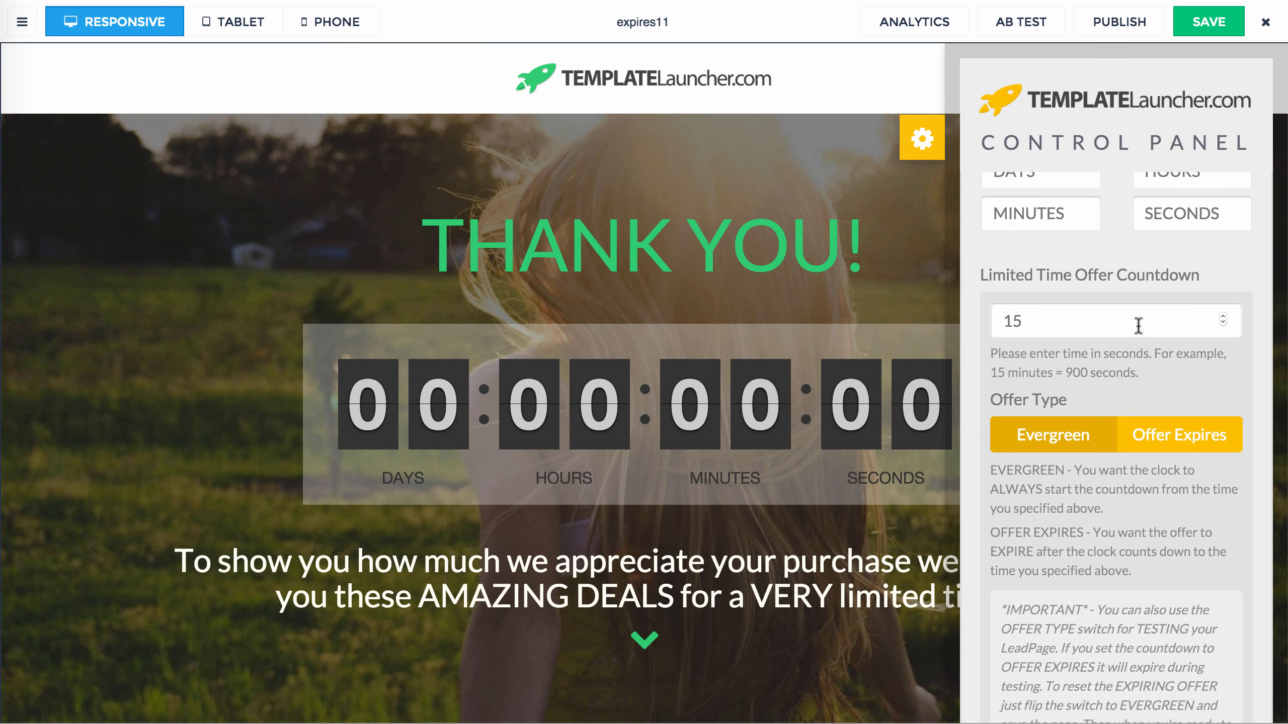
scroll(1101, 371, "down", 1)
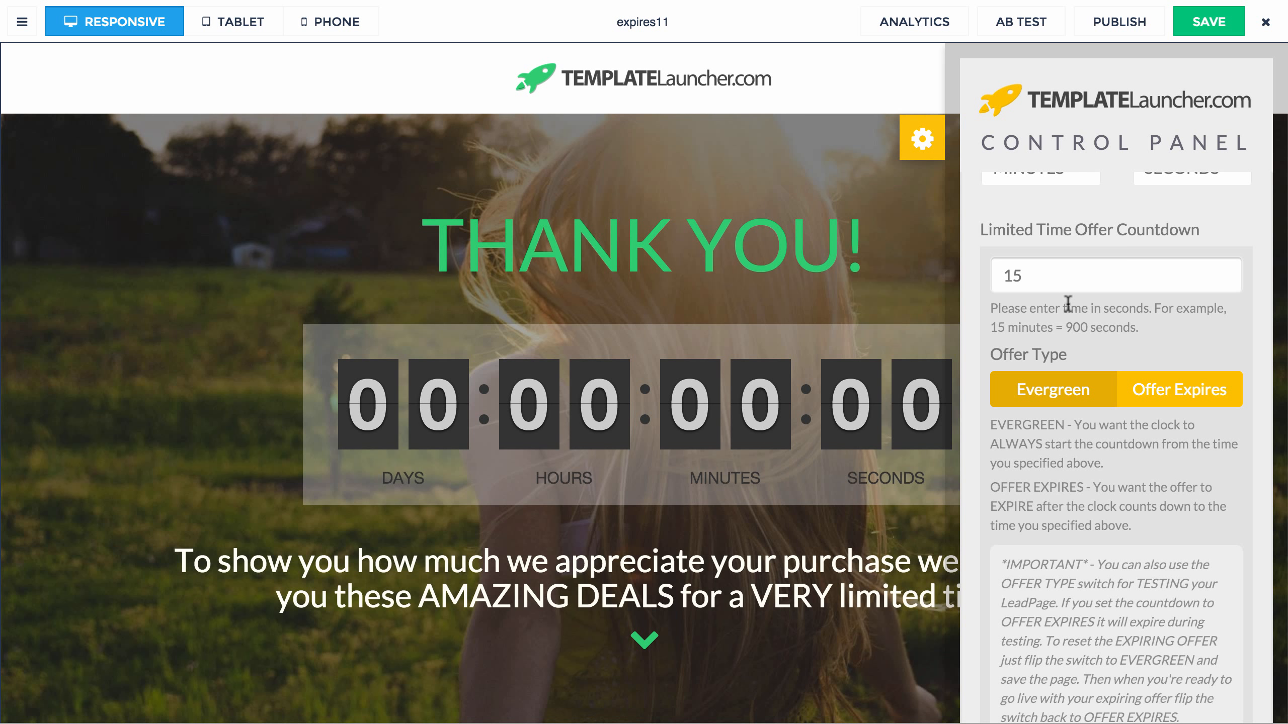
scroll(1068, 304, "up", 4)
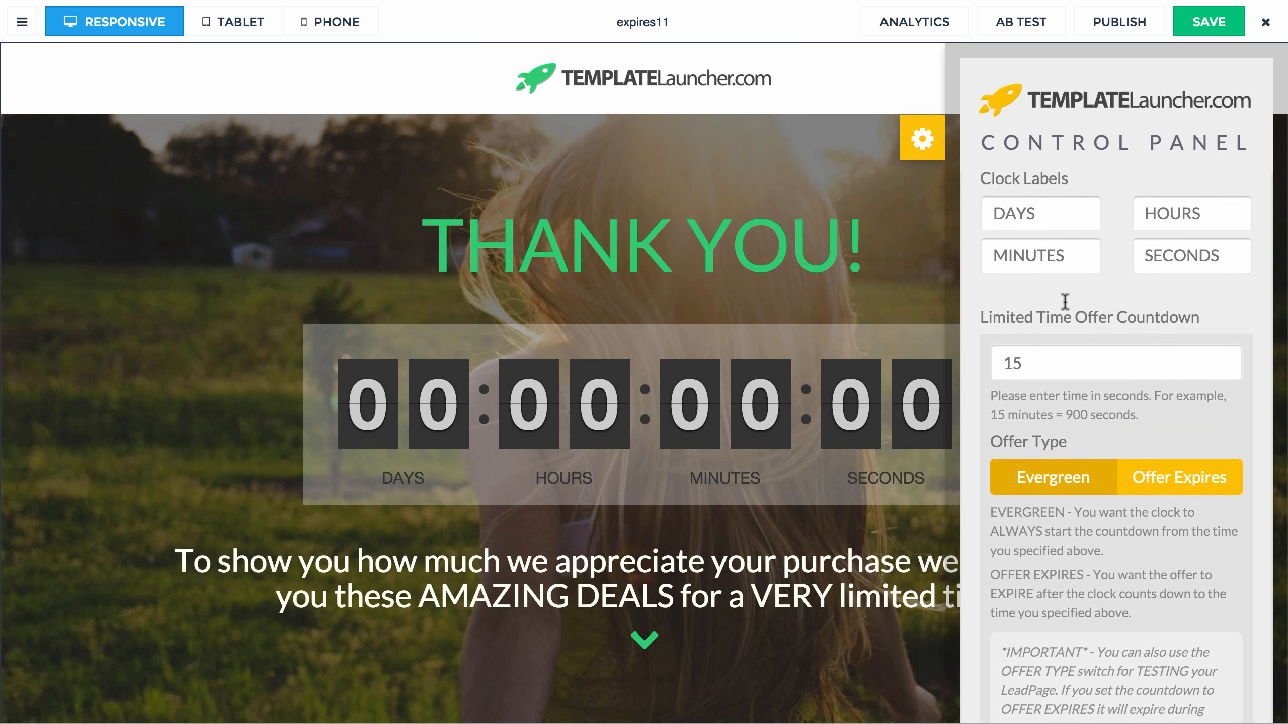
scroll(1071, 319, "up", 3)
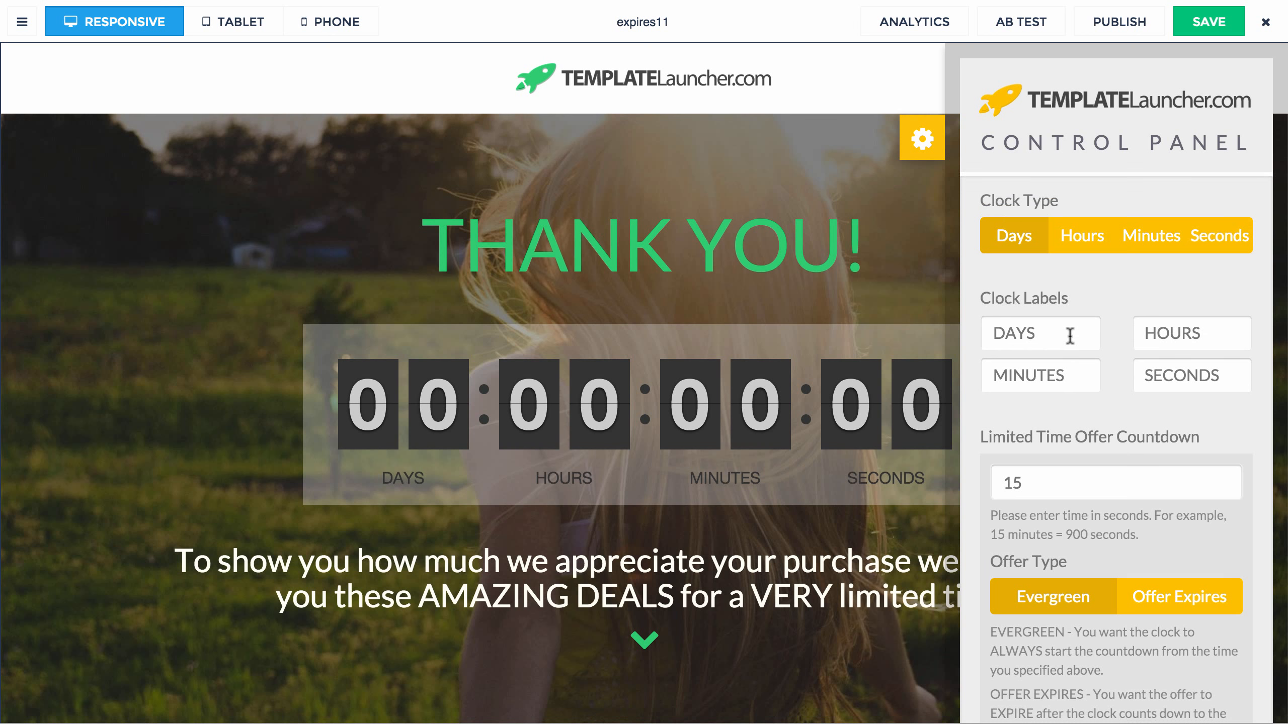
scroll(1069, 334, "down", 2)
scroll(1069, 334, "down", 2)
left_click_drag(1202, 311, 977, 313)
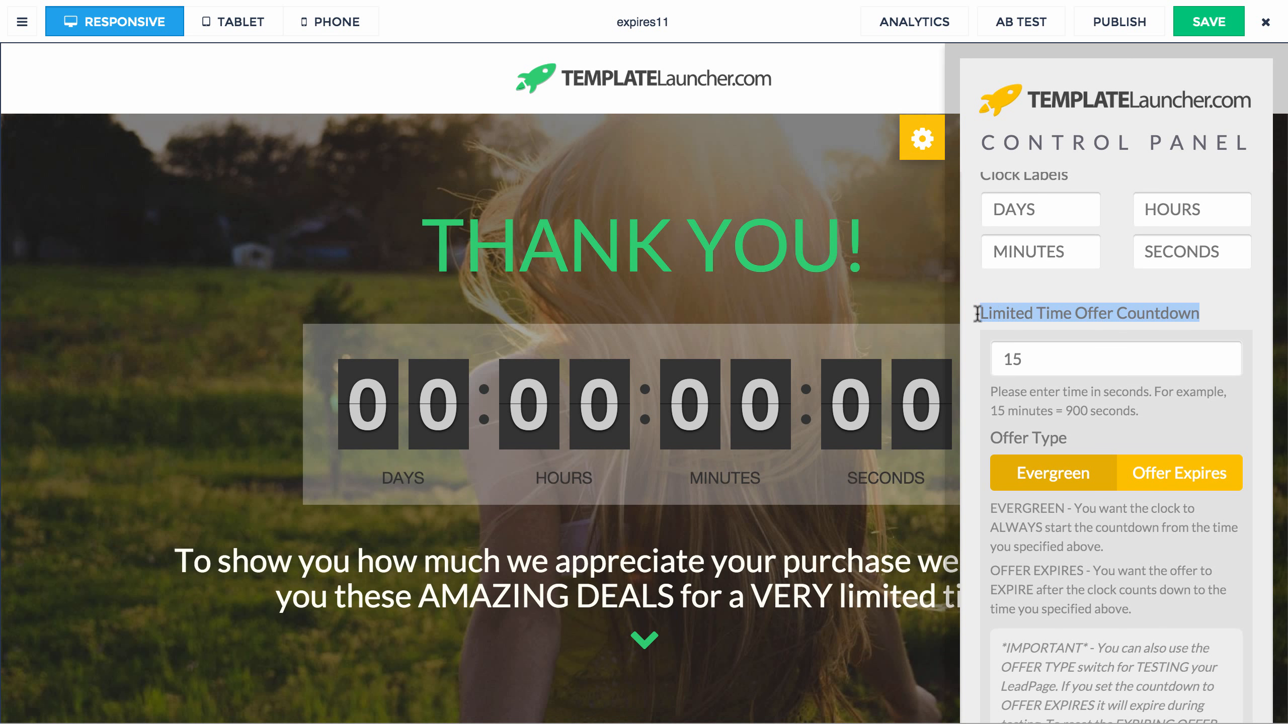
- Browse the Expiration Date Countdown calendar through December 2015 and back, and return to the Limited Time Offer Countdown settings
scroll(1029, 338, "down", 8)
left_click_drag(1183, 430, 980, 429)
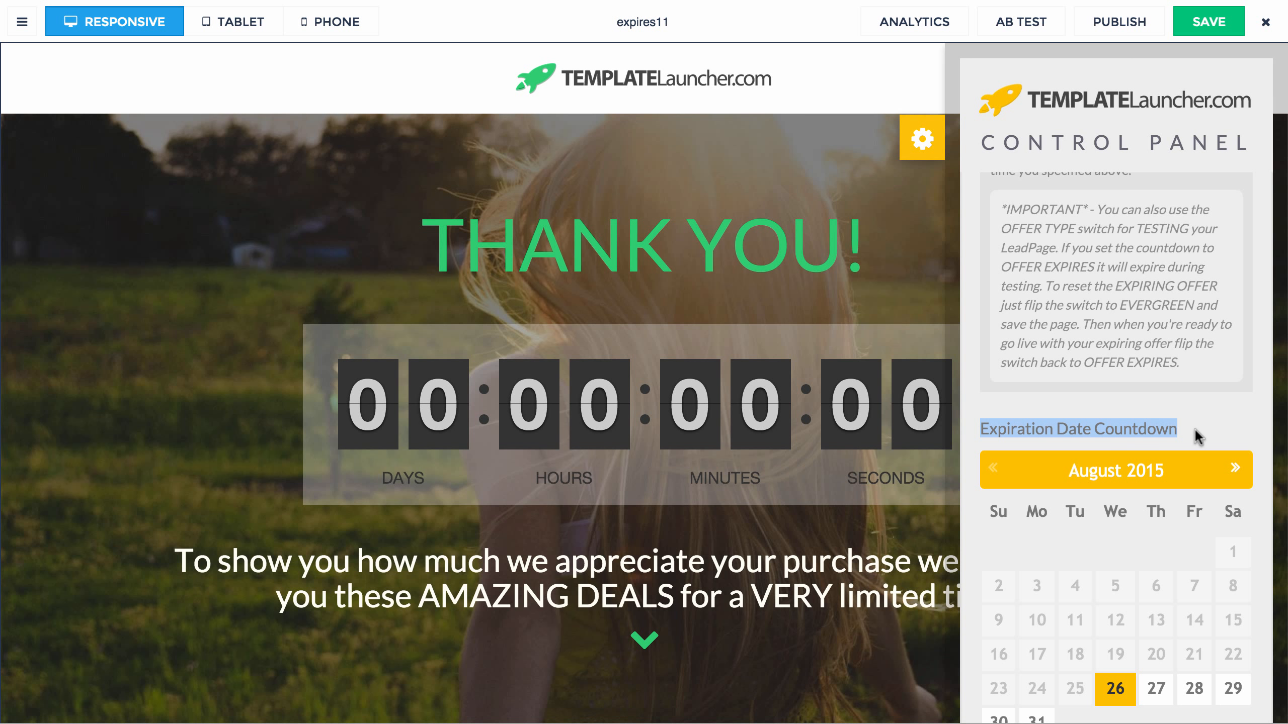
scroll(1195, 427, "down", 2)
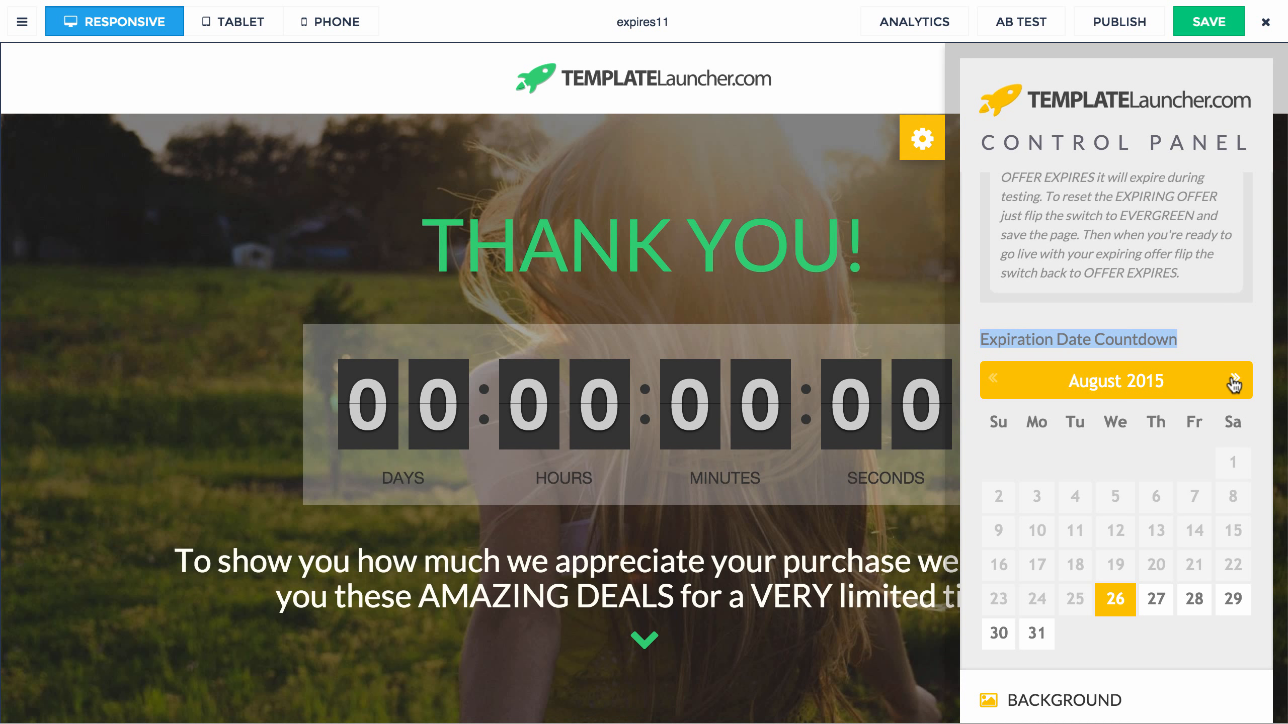
left_click(1234, 381)
left_click(1233, 381)
left_click(1233, 380)
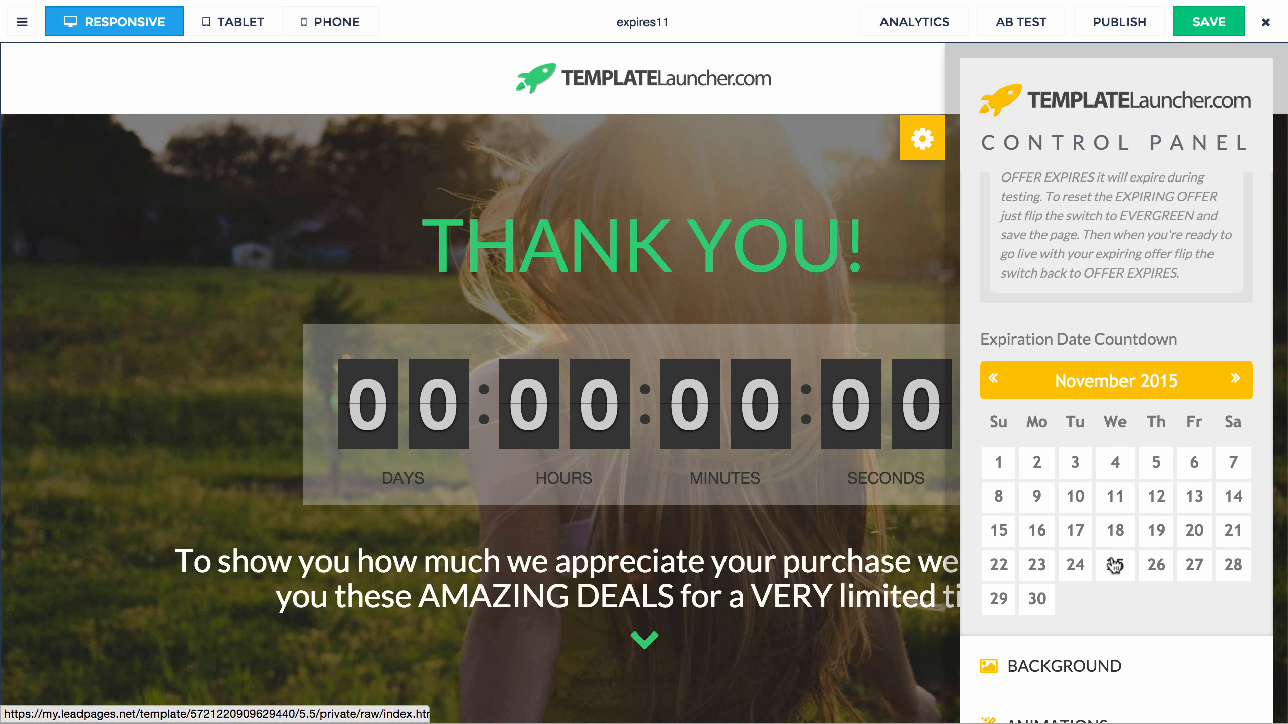
left_click(1234, 380)
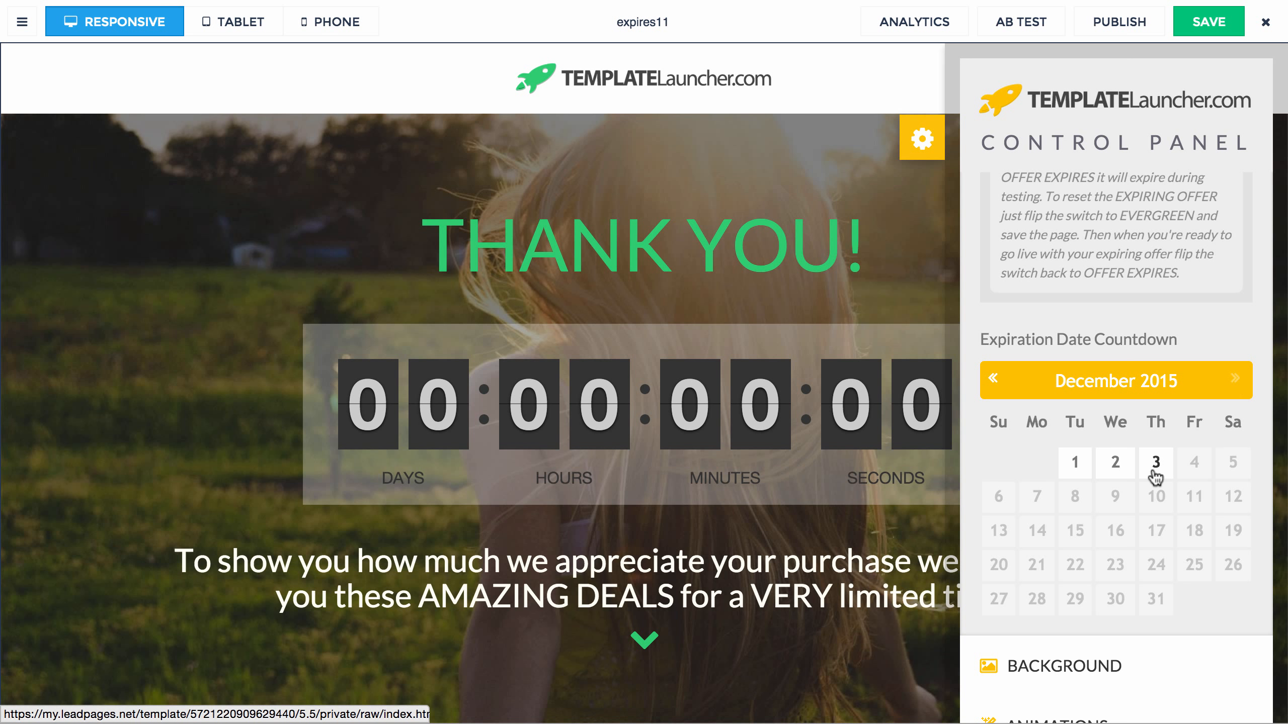
left_click(992, 382)
left_click(992, 381)
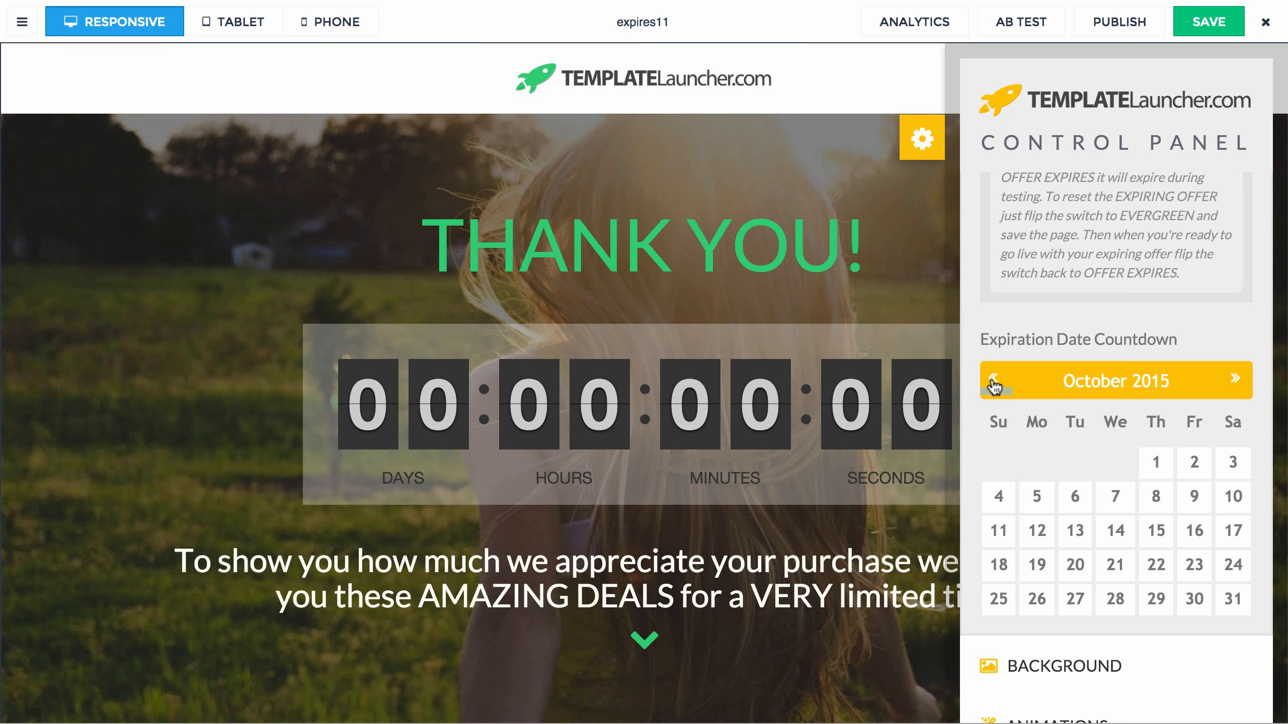
left_click(993, 381)
left_click(993, 381)
scroll(1015, 358, "up", 10)
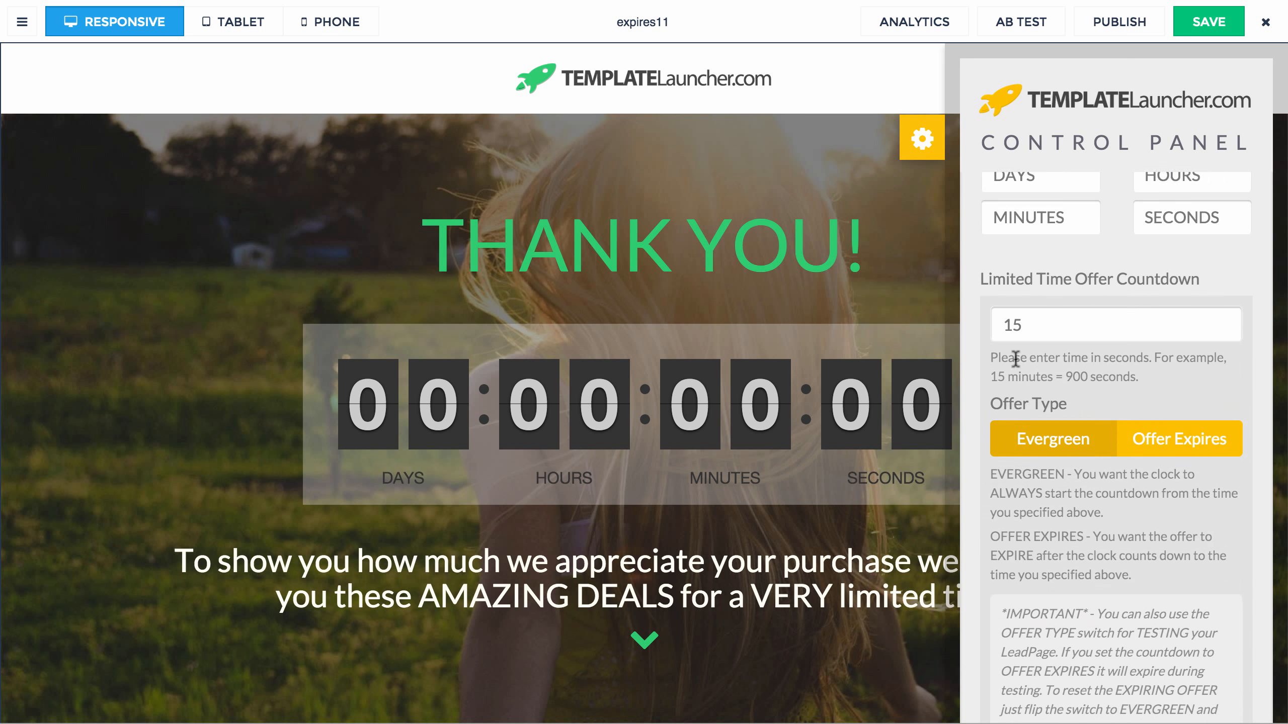
scroll(1016, 358, "up", 2)
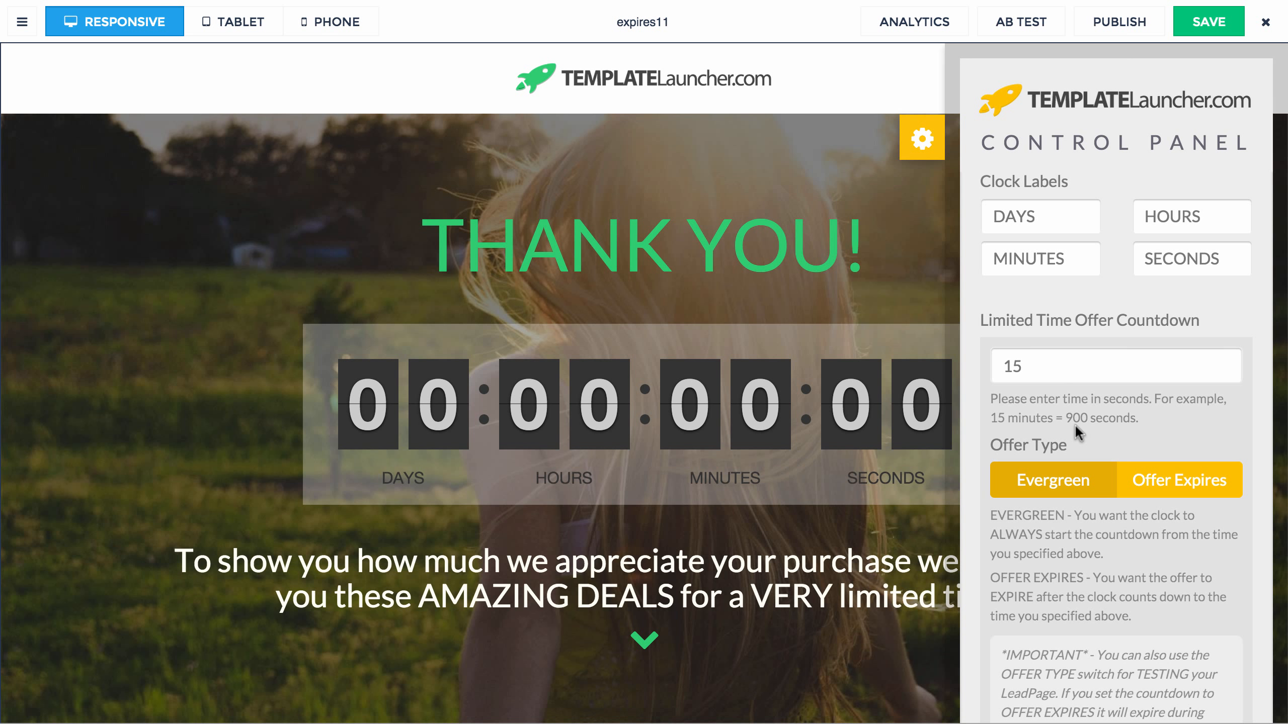
scroll(1068, 421, "down", 1)
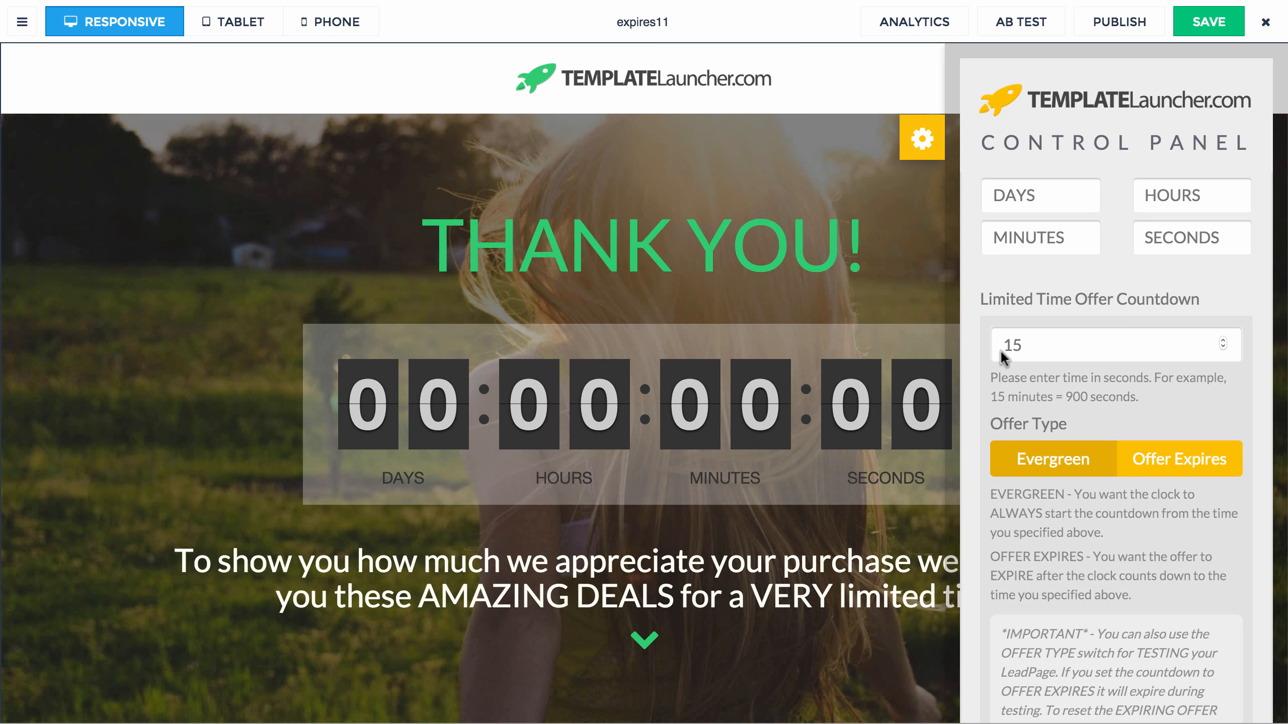
- Review the Evergreen and Offer Expires explanations for the limited time offer and set its offer type to Offer Expires
scroll(1047, 414, "down", 2)
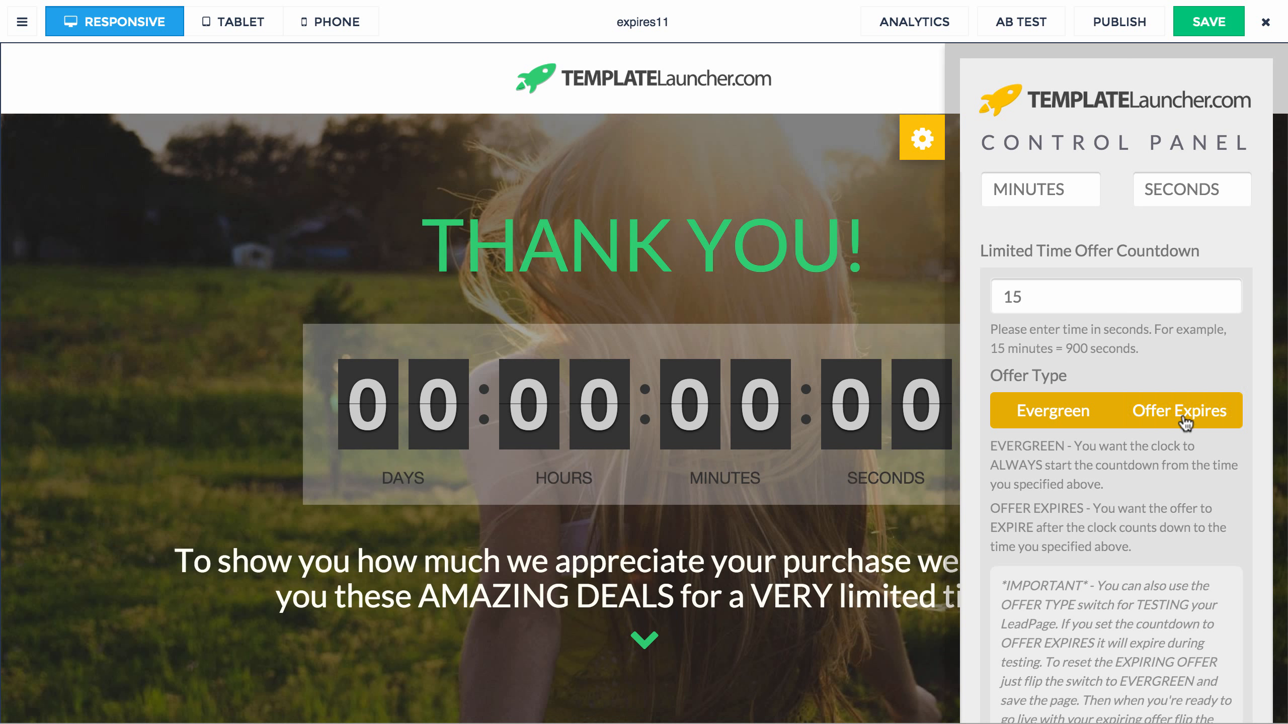
scroll(1120, 458, "down", 1)
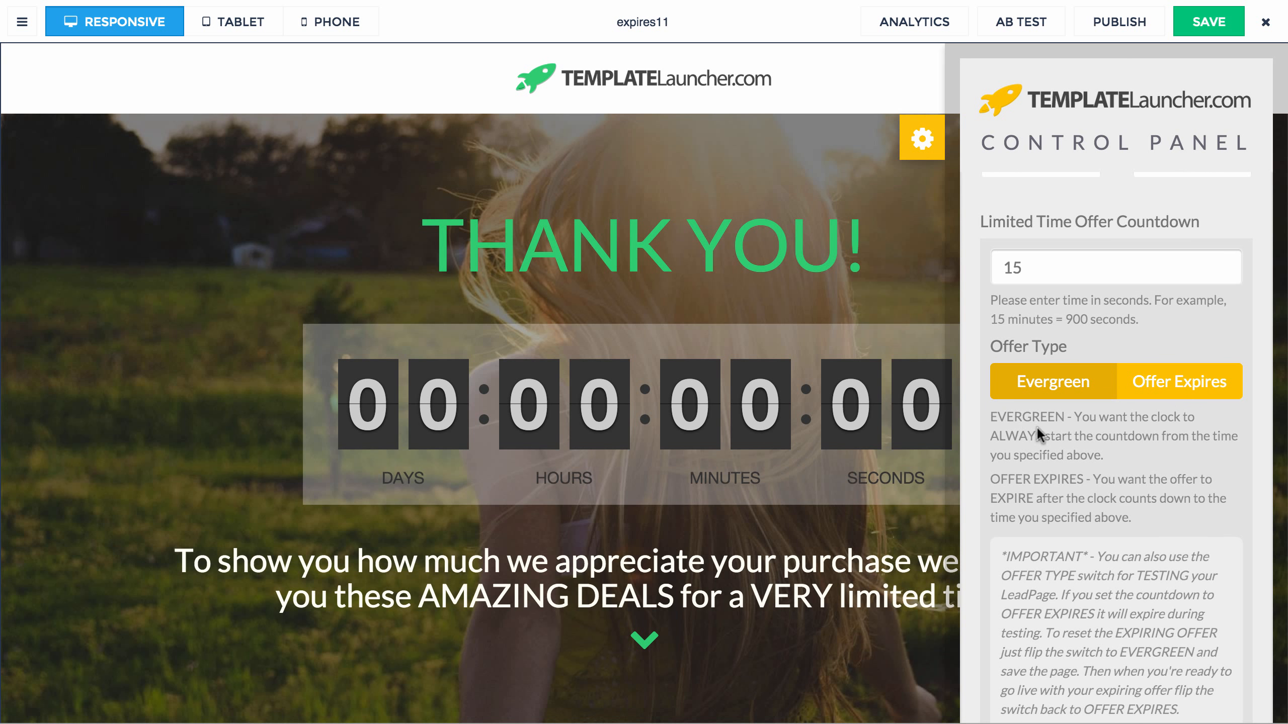
double_click(1019, 418)
double_click(1034, 479)
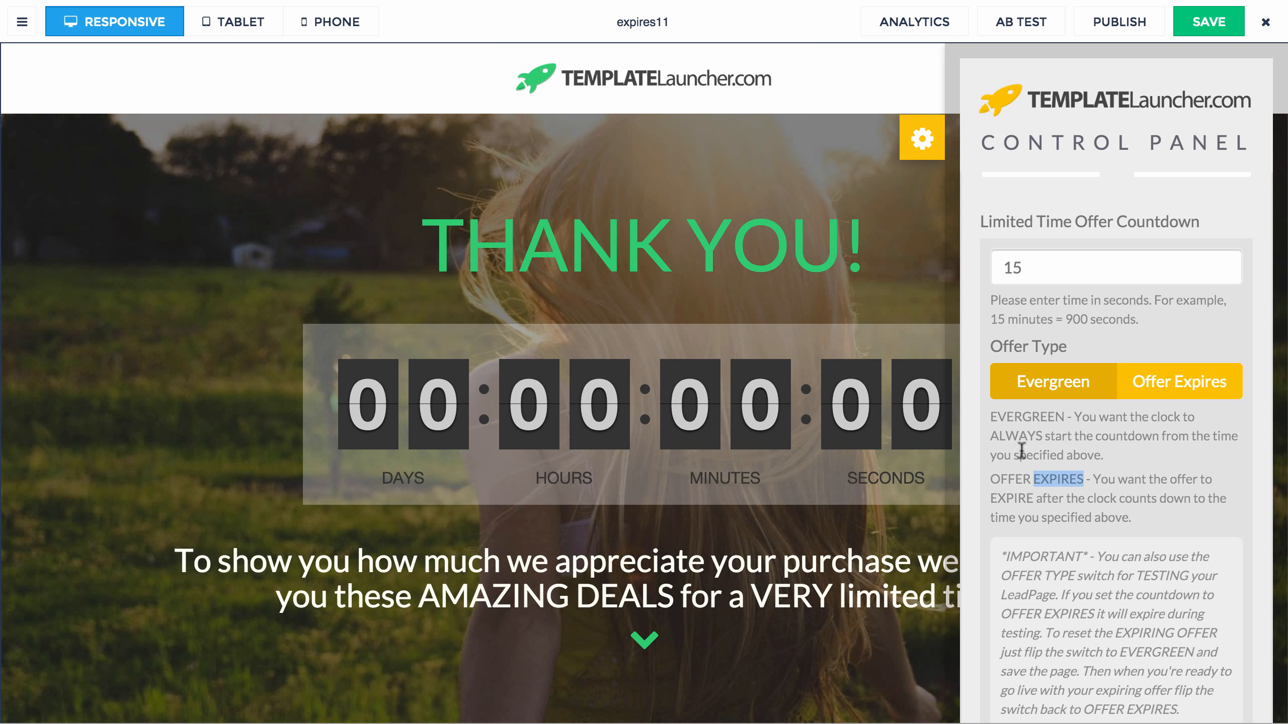
double_click(1028, 417)
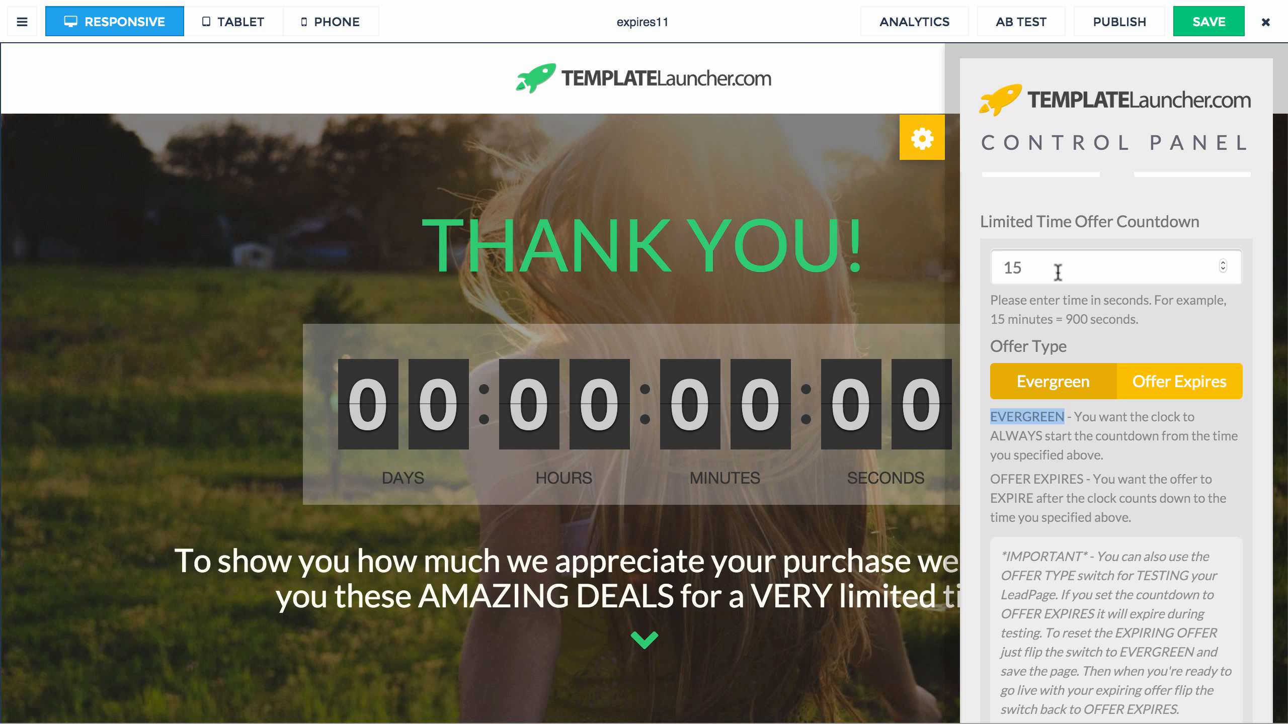
left_click(1168, 379)
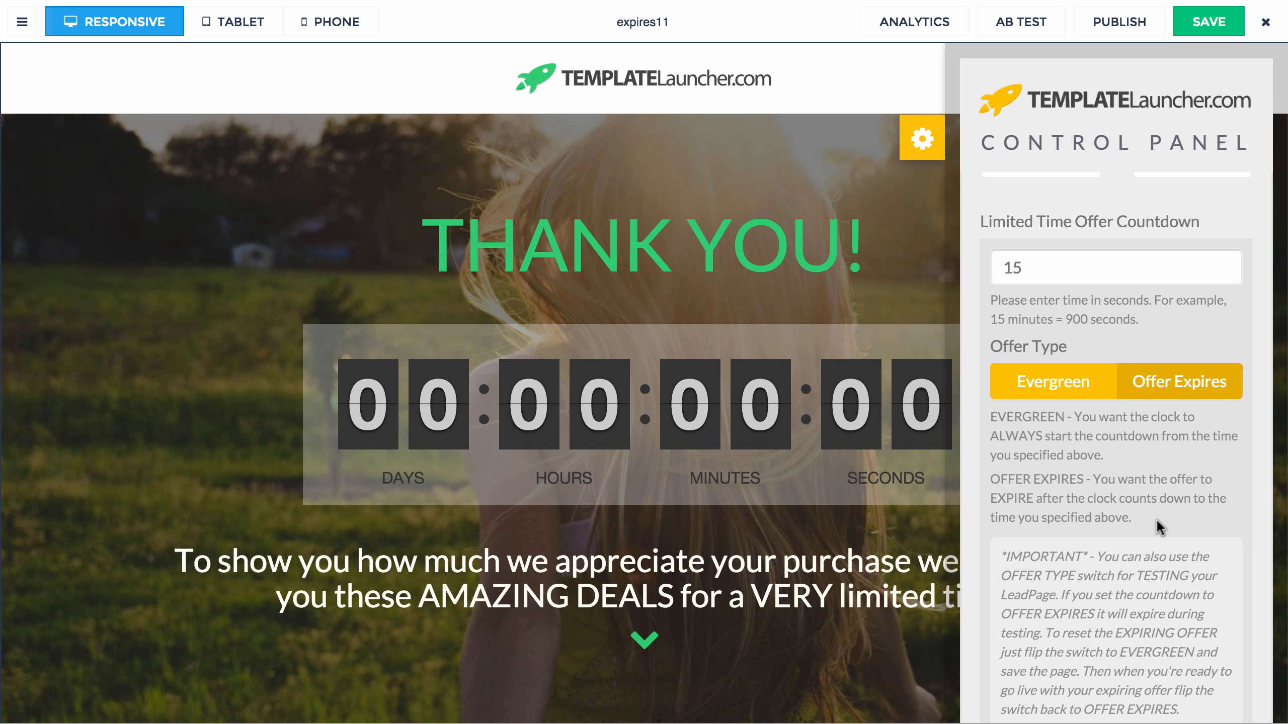
- View the "Times Up!" pop-up with its expired-deals message and notify button, and close it
scroll(1160, 527, "down", 10)
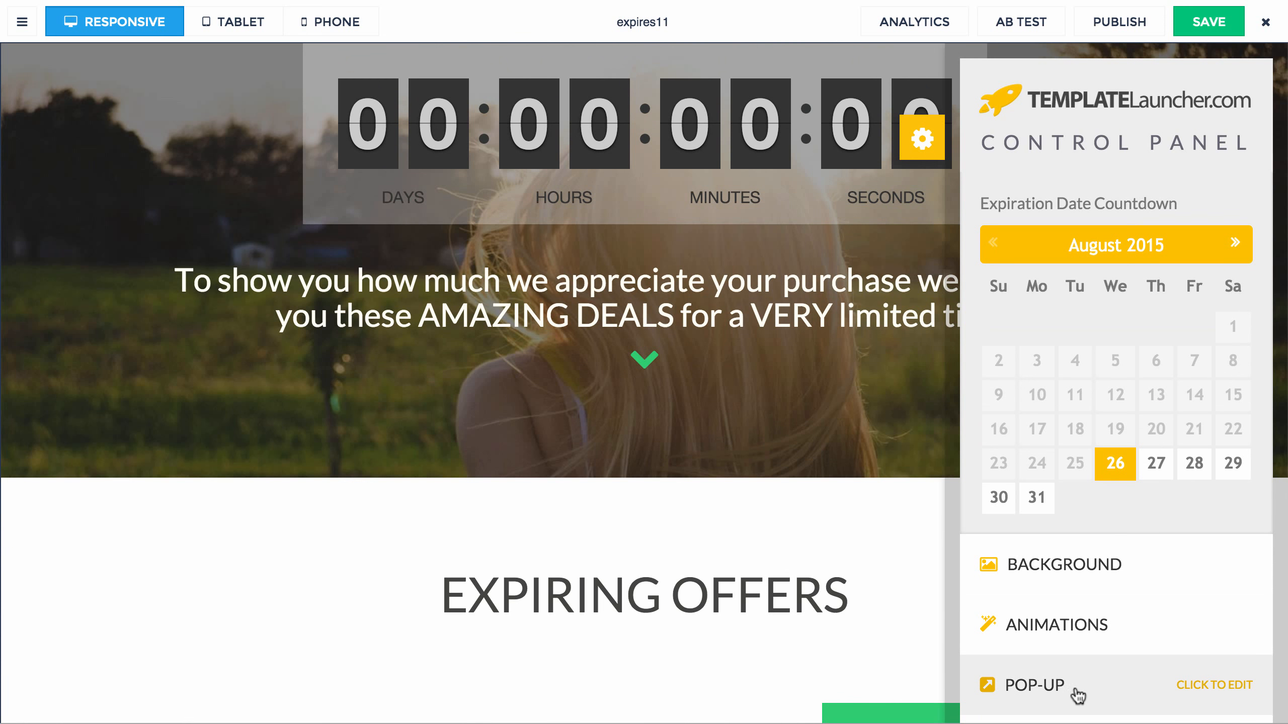
left_click(1073, 669)
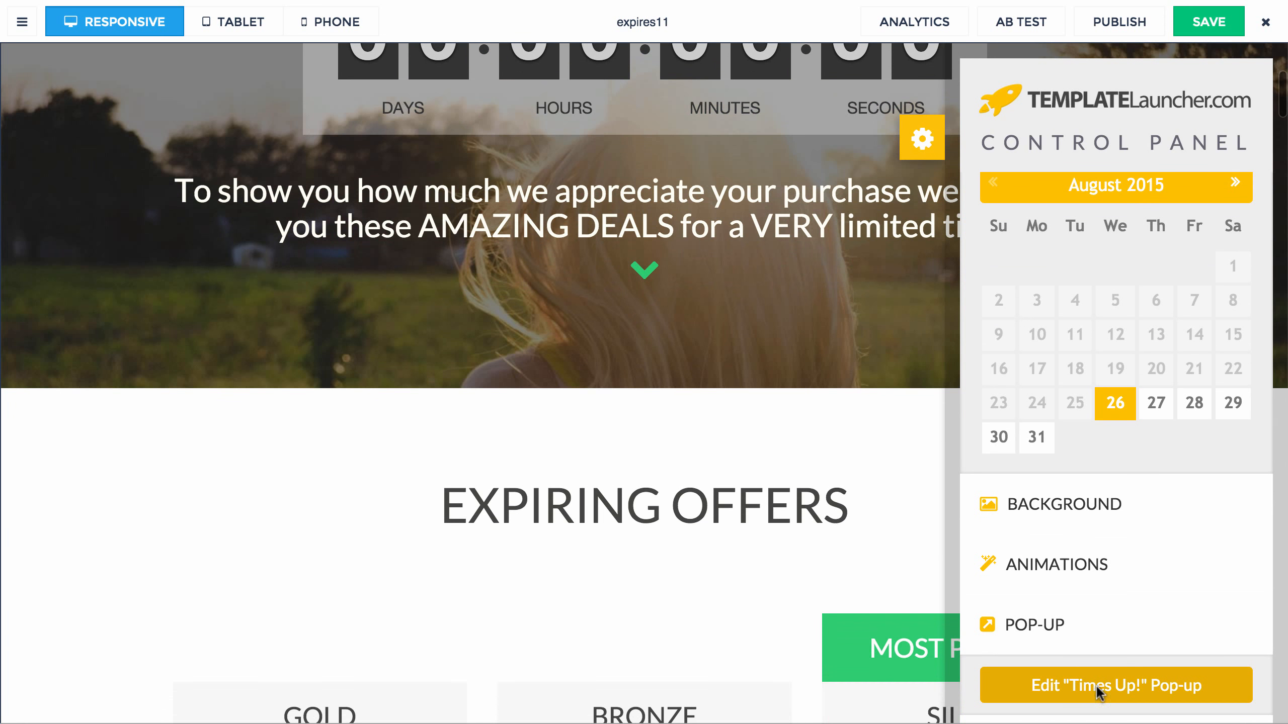
left_click(1096, 684)
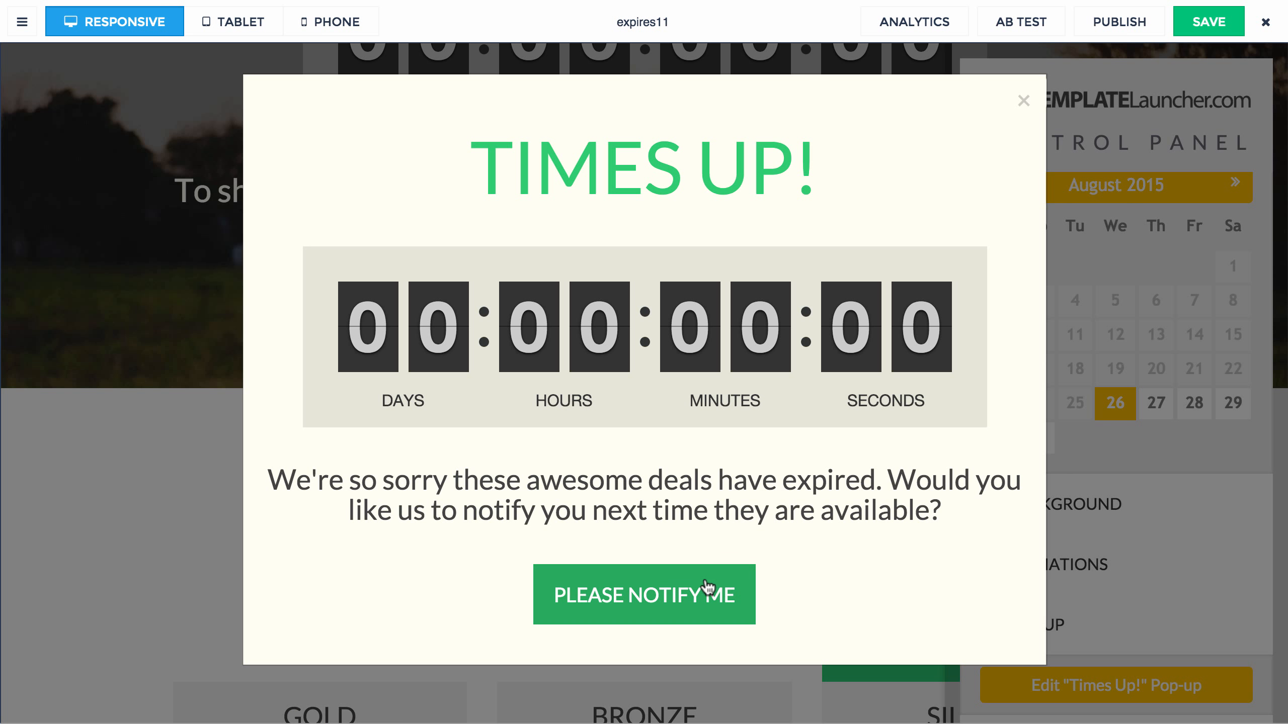
left_click(1017, 94)
- Examine the Offer Type switch and the important note about testing and resetting the expiring offer
scroll(1013, 558, "up", 5)
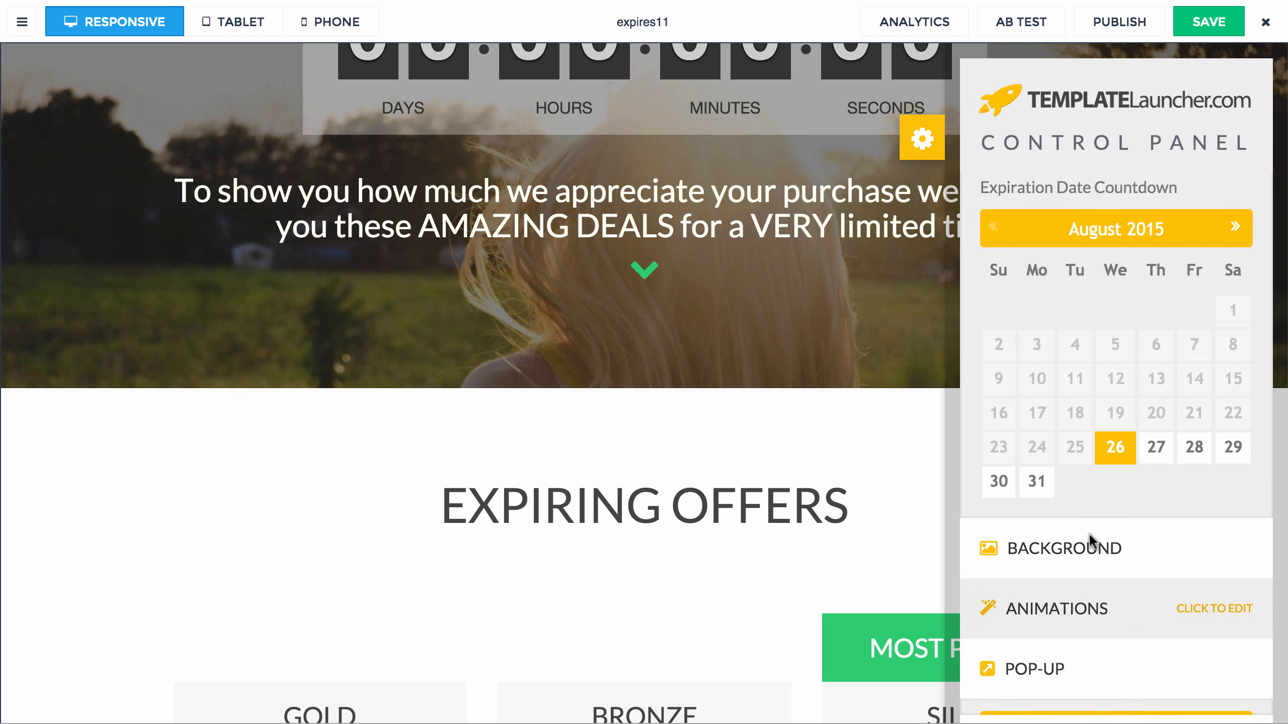
scroll(912, 454, "up", 7)
scroll(1075, 398, "up", 4)
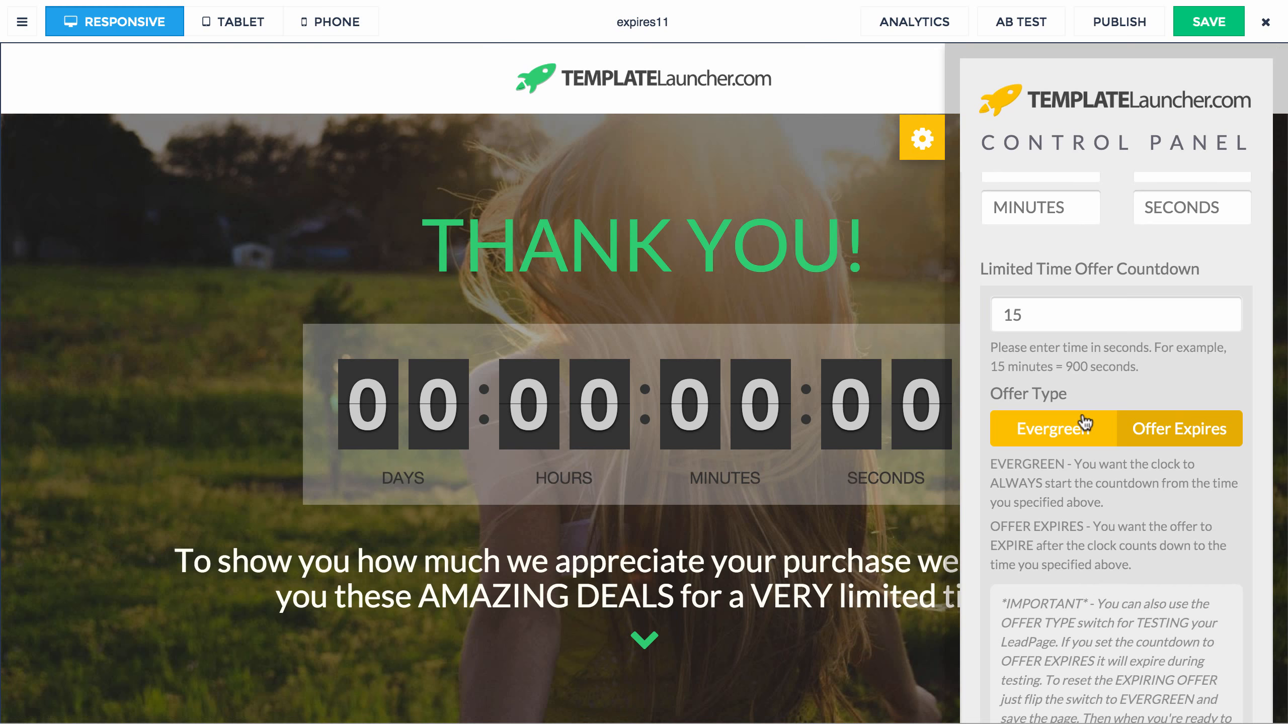
scroll(1144, 437, "down", 1)
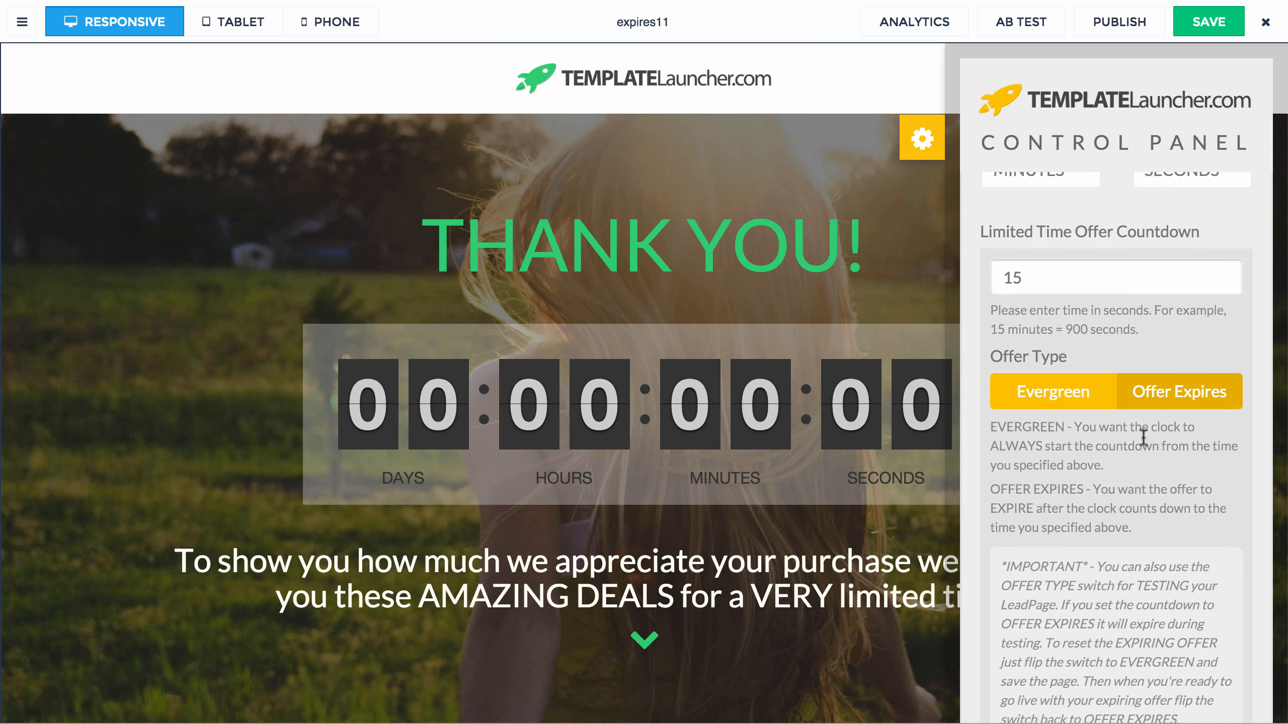
left_click(1160, 389)
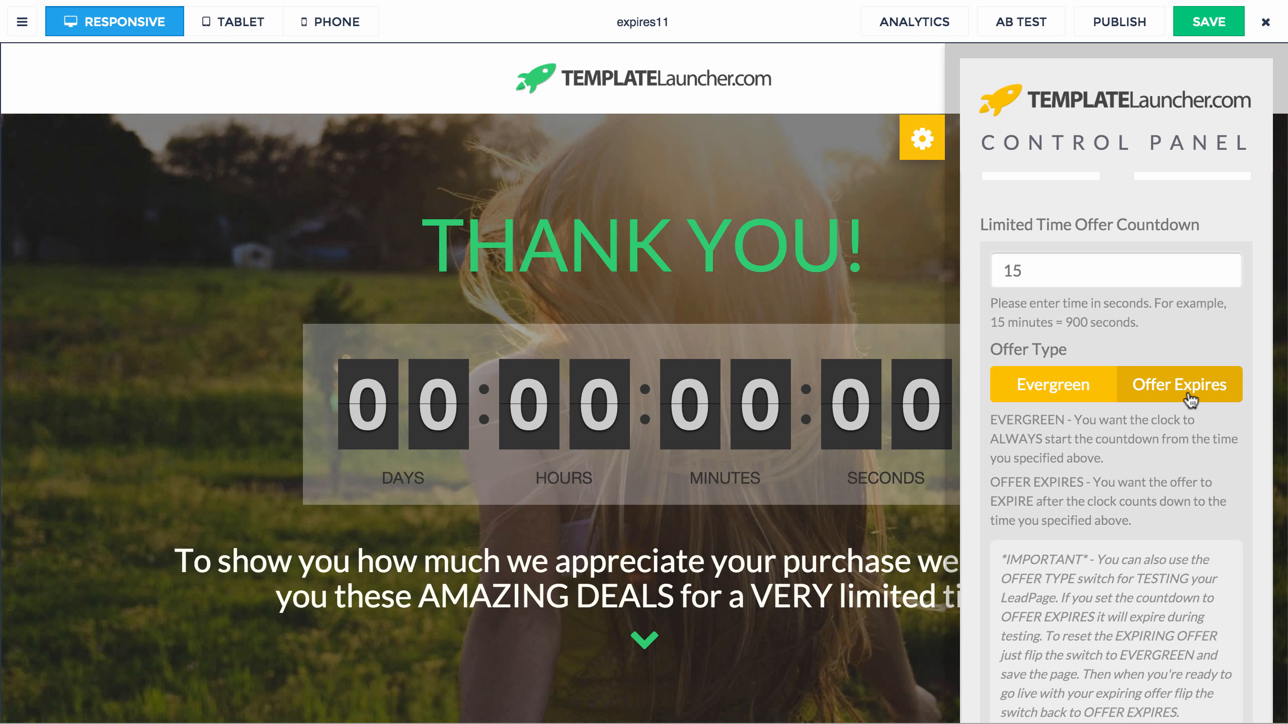
scroll(1149, 510, "down", 2)
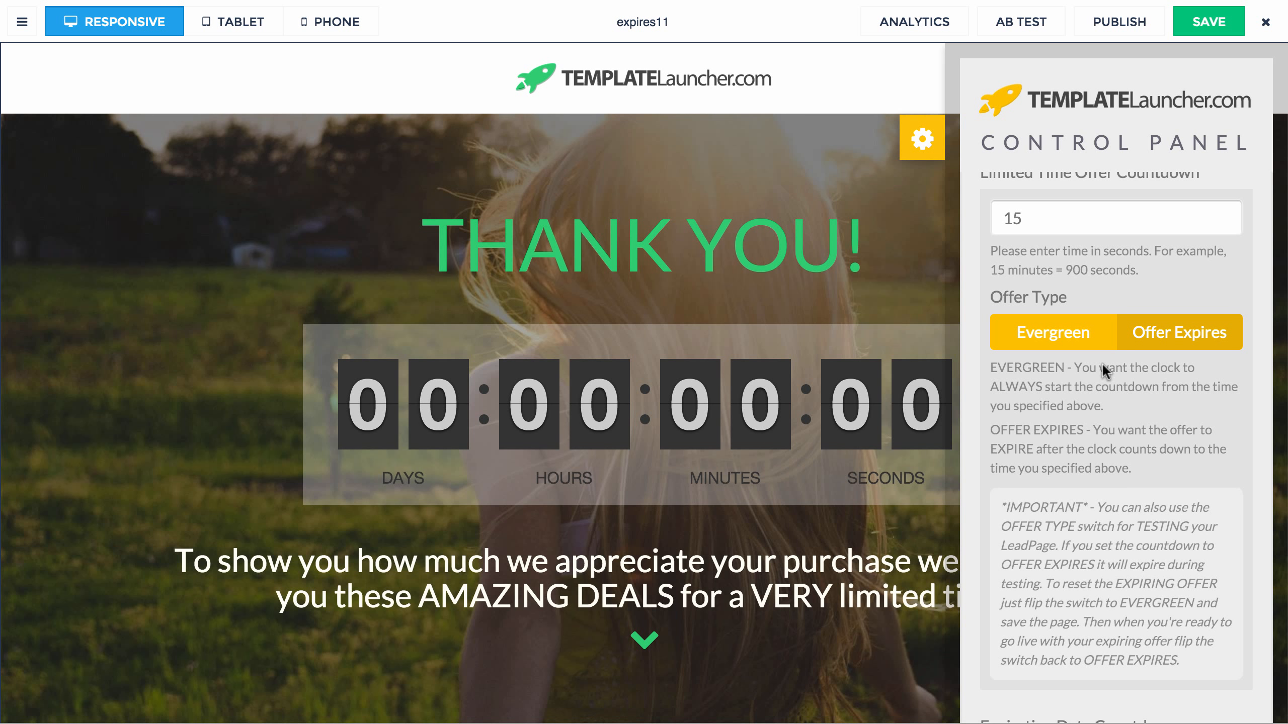
scroll(1067, 277, "up", 1)
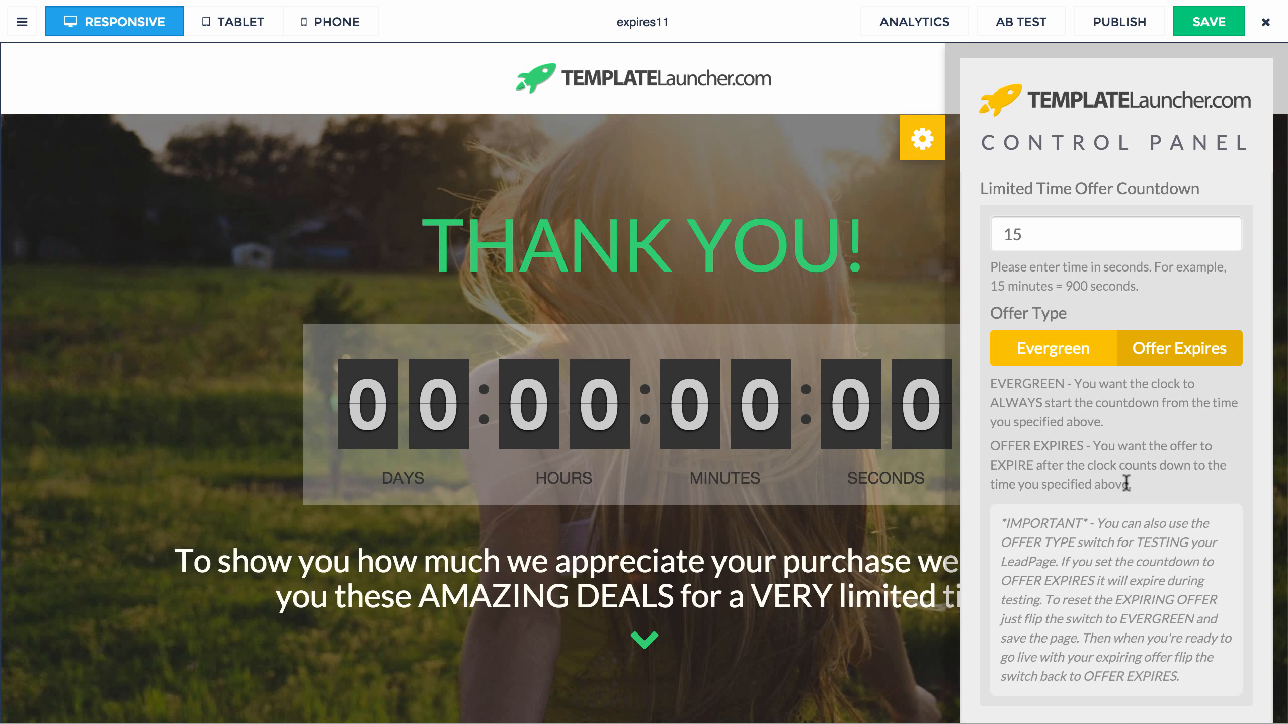
left_click(1062, 361)
scroll(1123, 573, "down", 1)
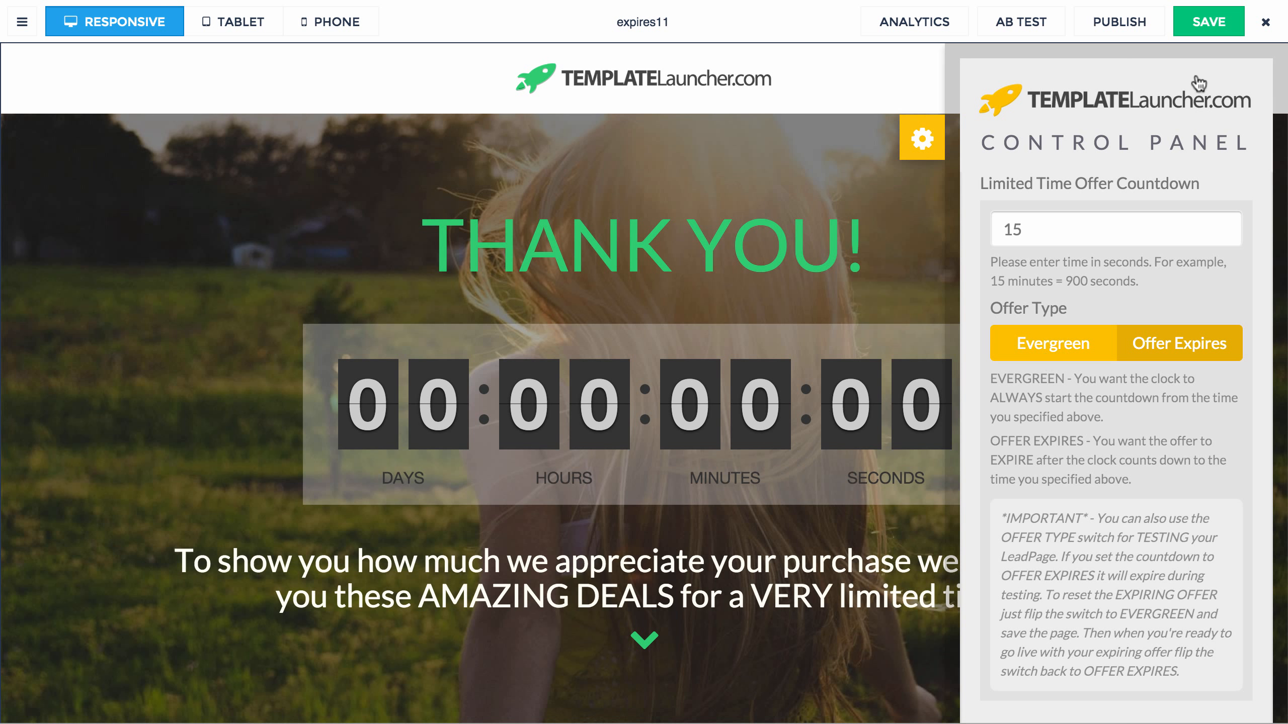
- Look over the expiration date calendar and clock settings, collapse the Clock section, and open the Background settings for the Header
scroll(1136, 425, "down", 5)
scroll(1136, 423, "down", 10)
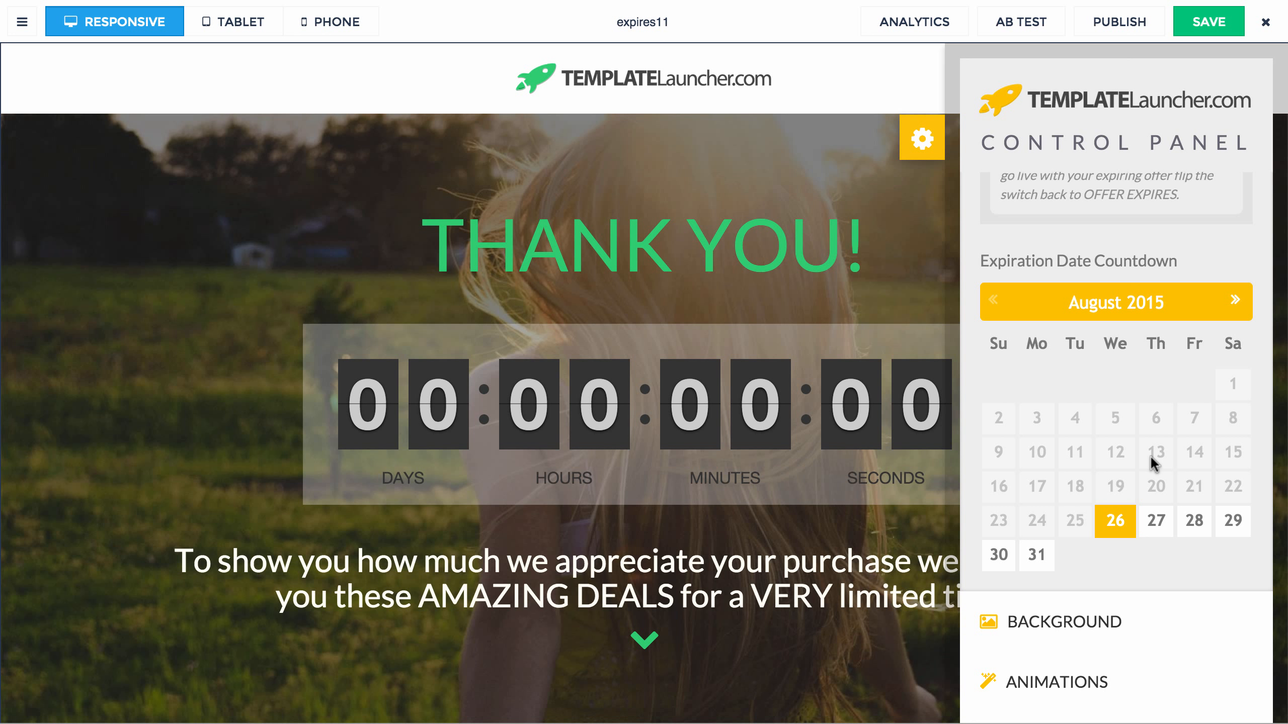
scroll(1125, 343, "up", 5)
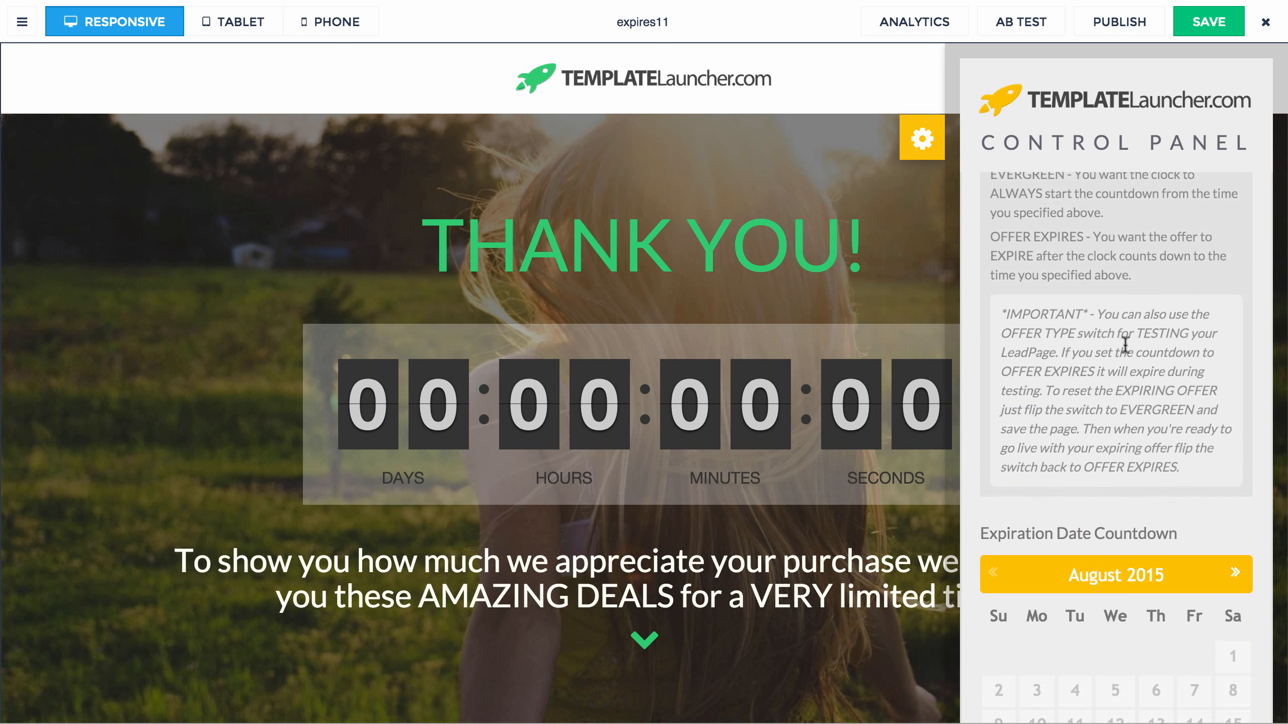
scroll(1125, 345, "up", 3)
scroll(1100, 342, "up", 8)
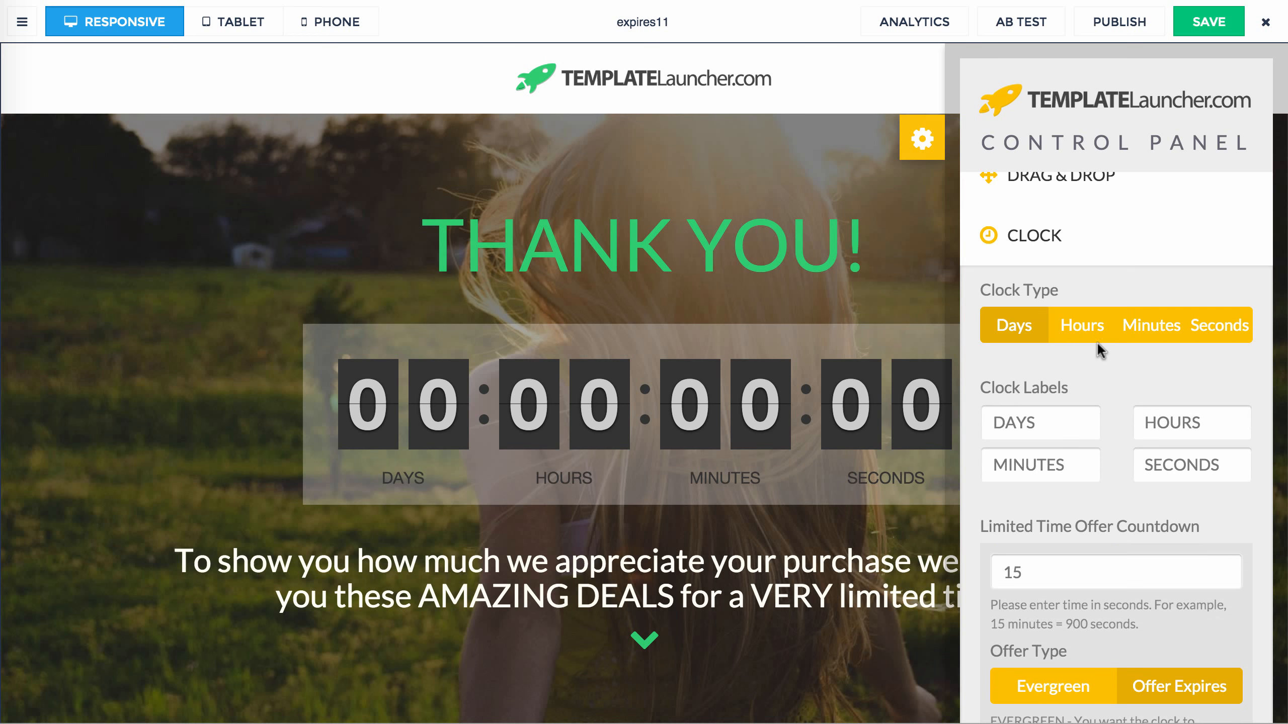
scroll(1073, 253, "up", 1)
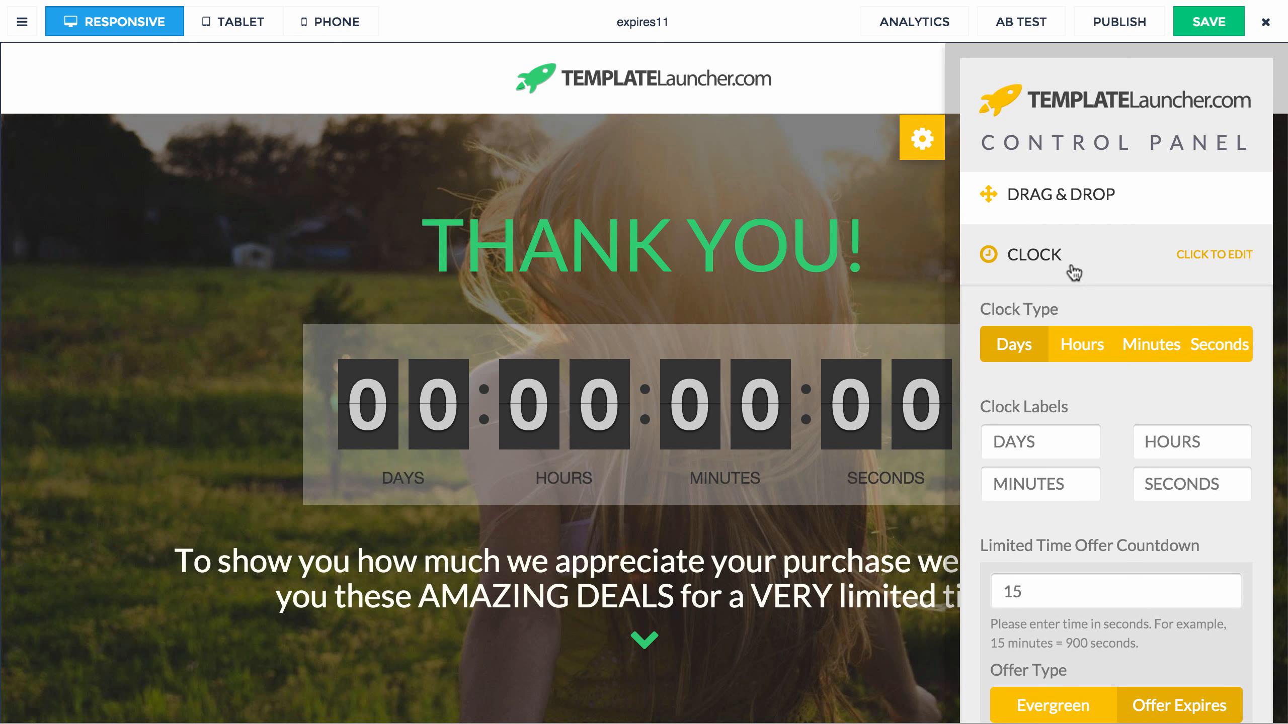
left_click(1073, 272)
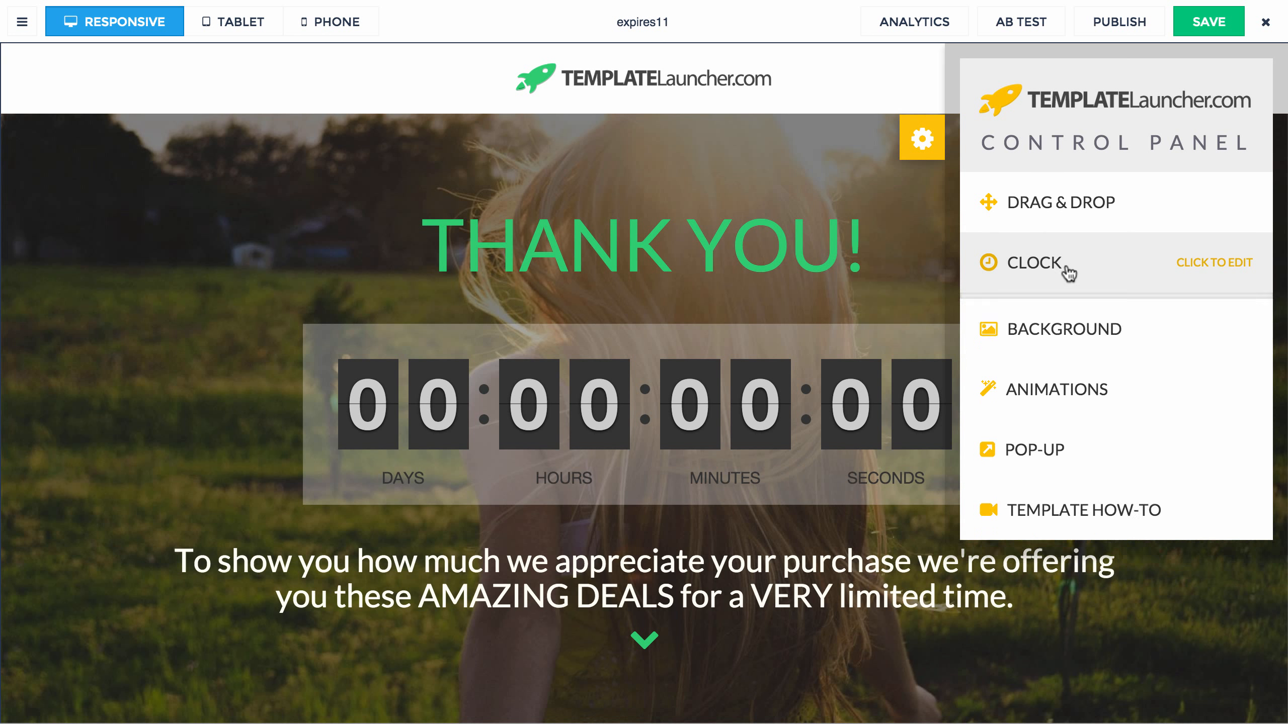
left_click(1123, 329)
scroll(1119, 369, "down", 2)
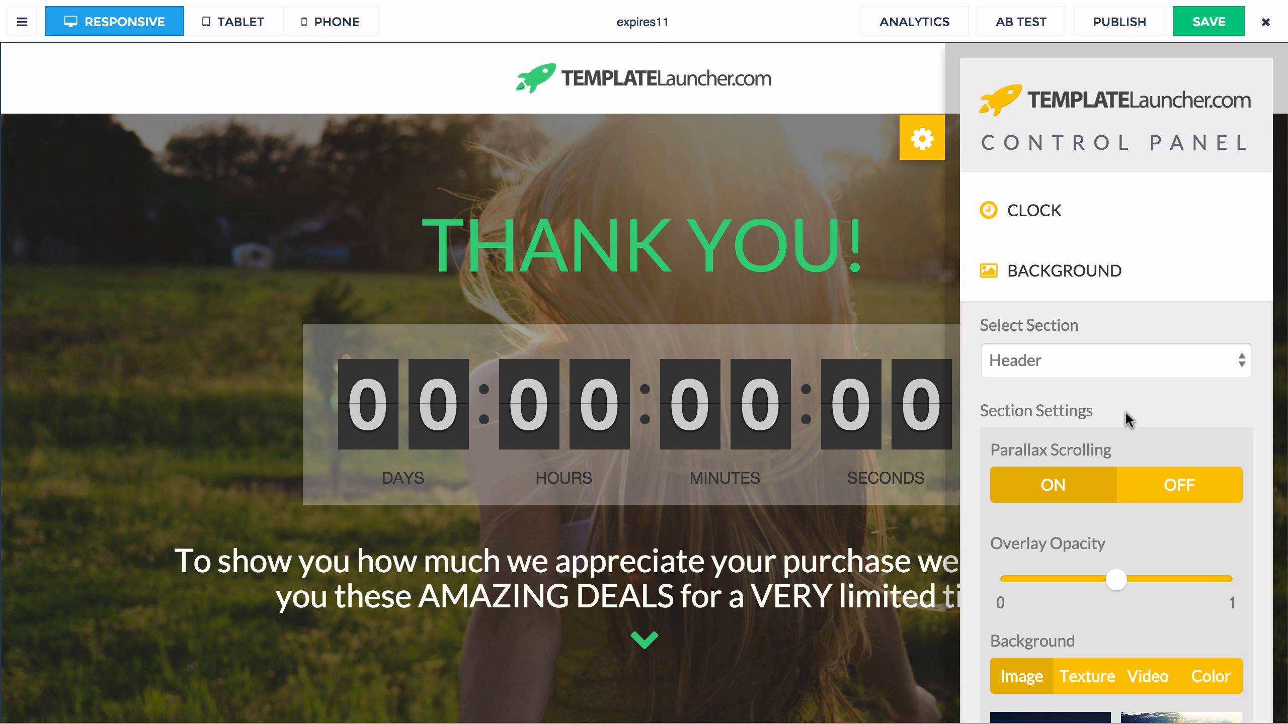
- Examine the Header's section settings and preview its parallax scrolling effect between the header and the Expiring Offers section
scroll(1107, 395, "down", 1)
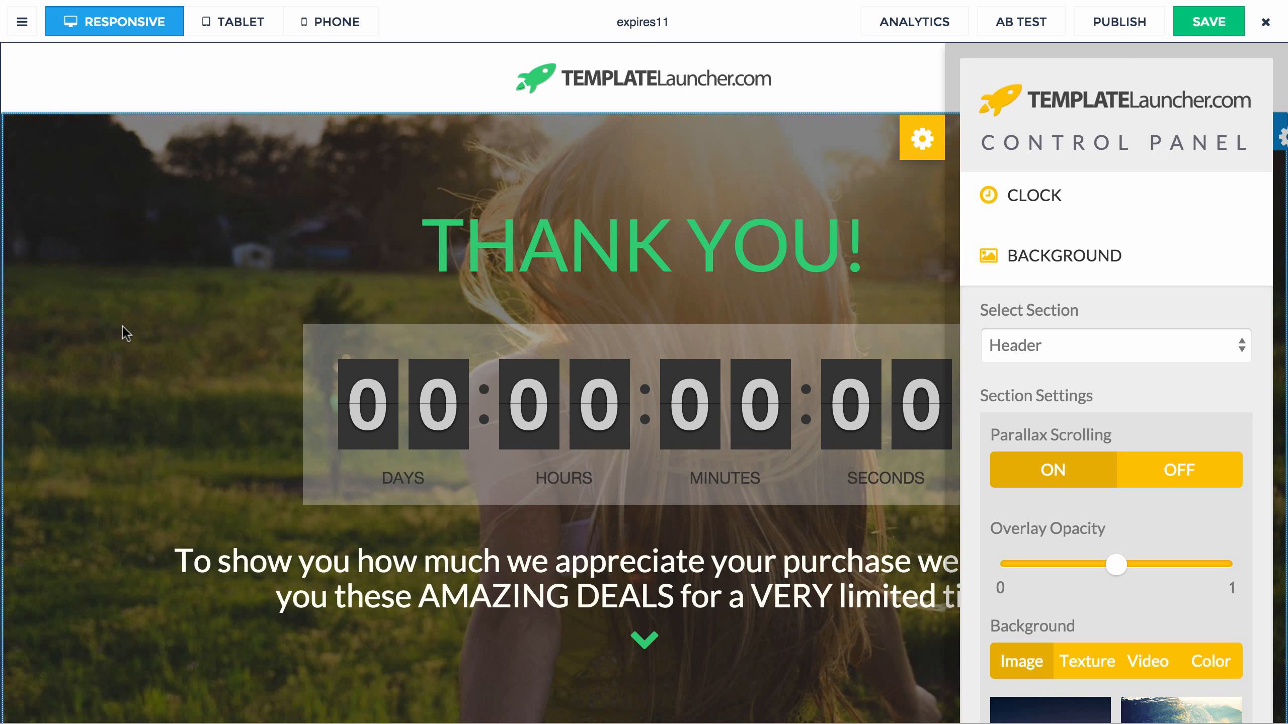
scroll(123, 326, "down", 4)
scroll(123, 326, "down", 3)
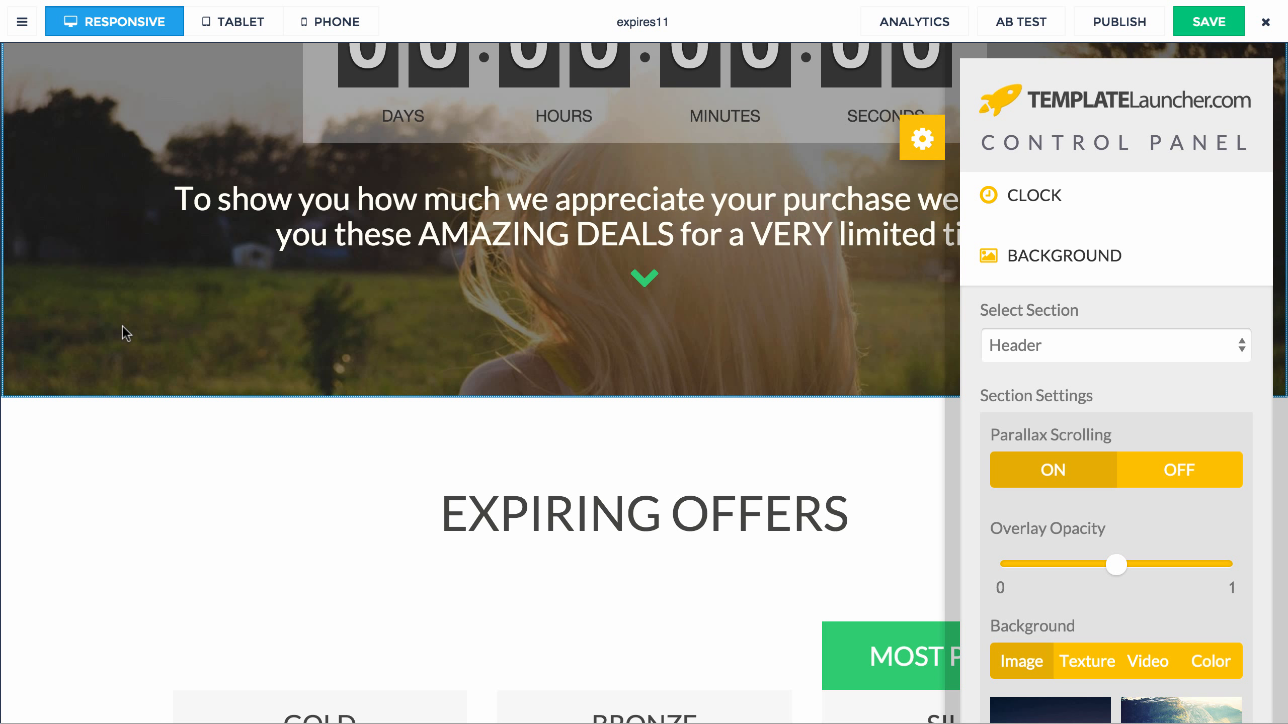
scroll(133, 326, "up", 7)
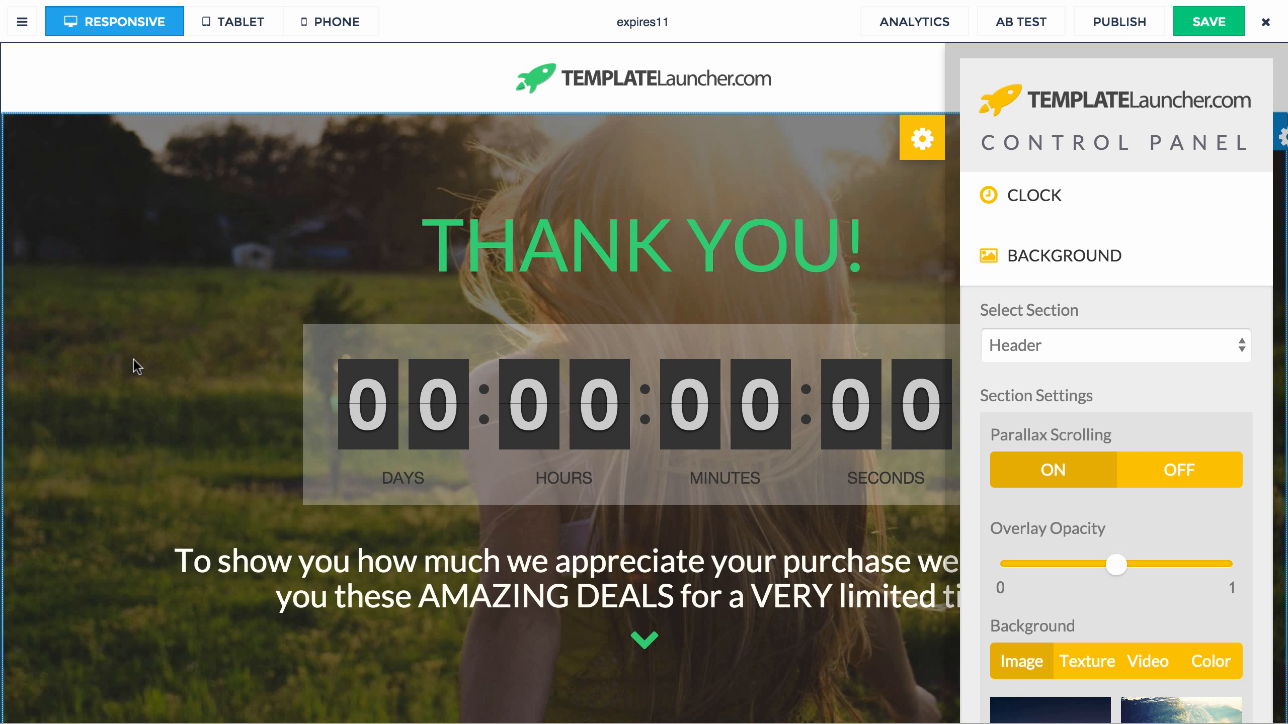
left_click(1044, 264)
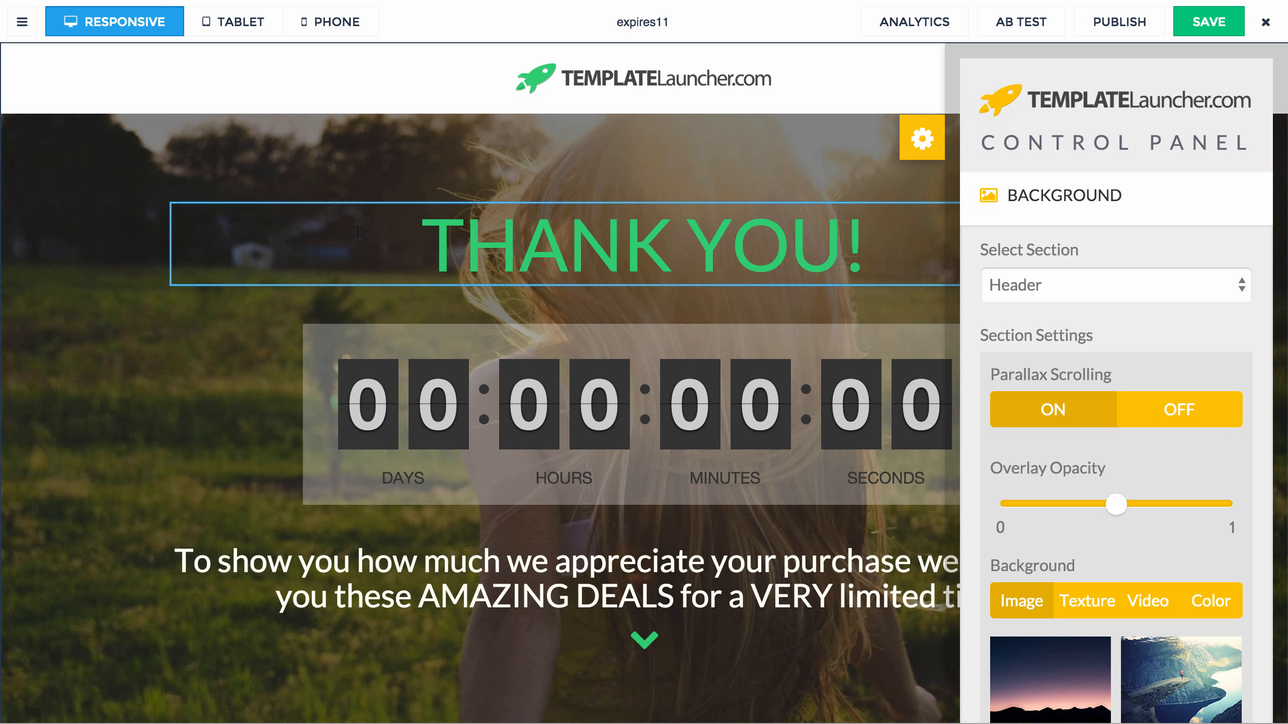
scroll(1120, 374, "down", 1)
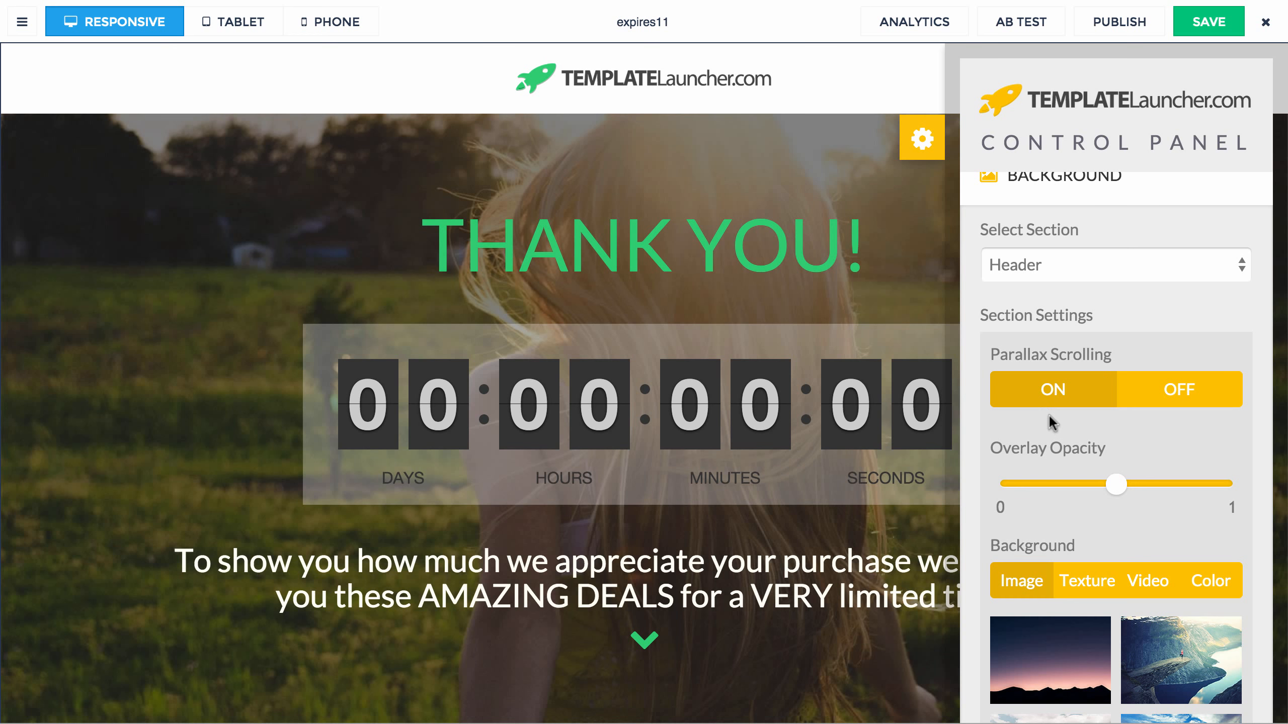
scroll(135, 339, "down", 1)
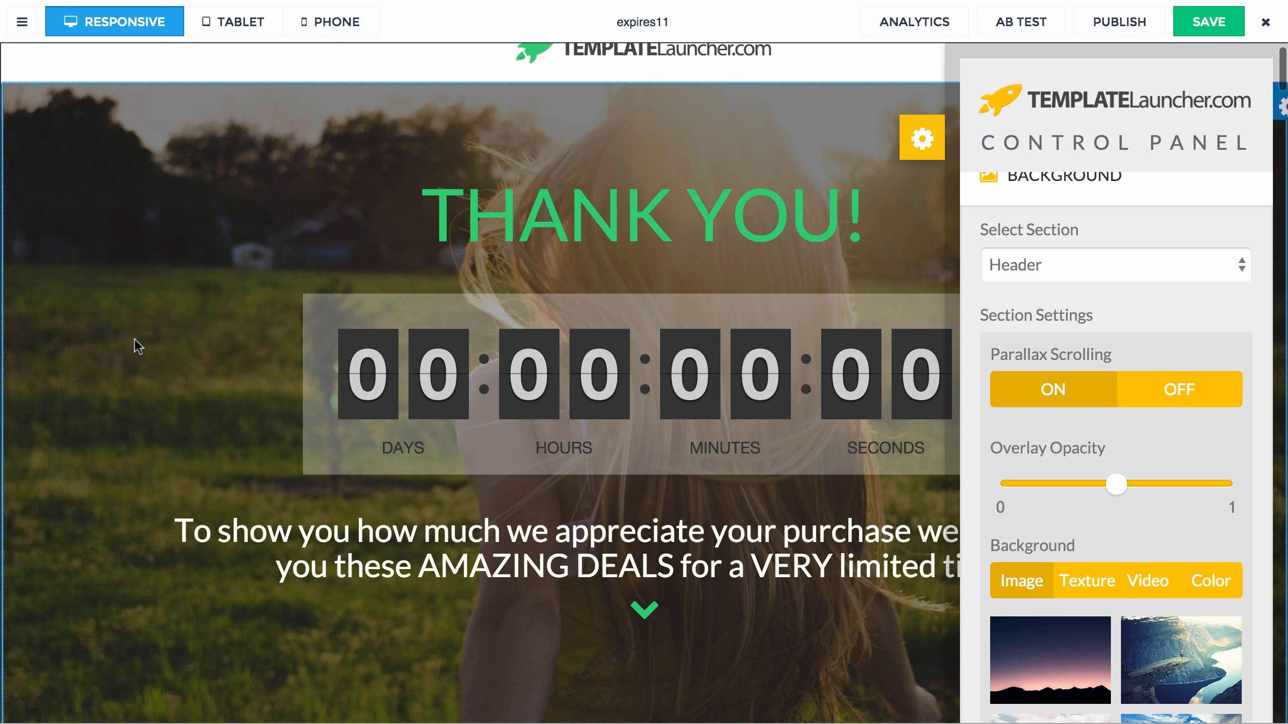
scroll(135, 339, "down", 5)
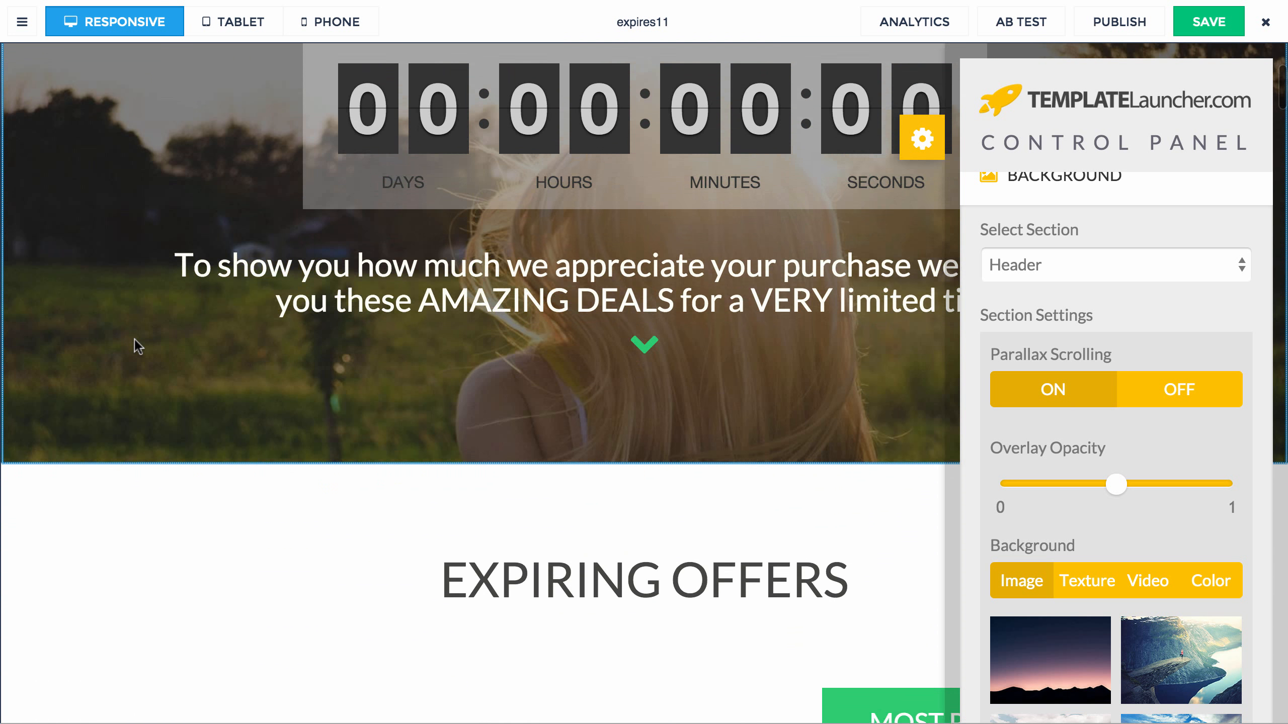
scroll(135, 339, "down", 5)
scroll(134, 338, "up", 9)
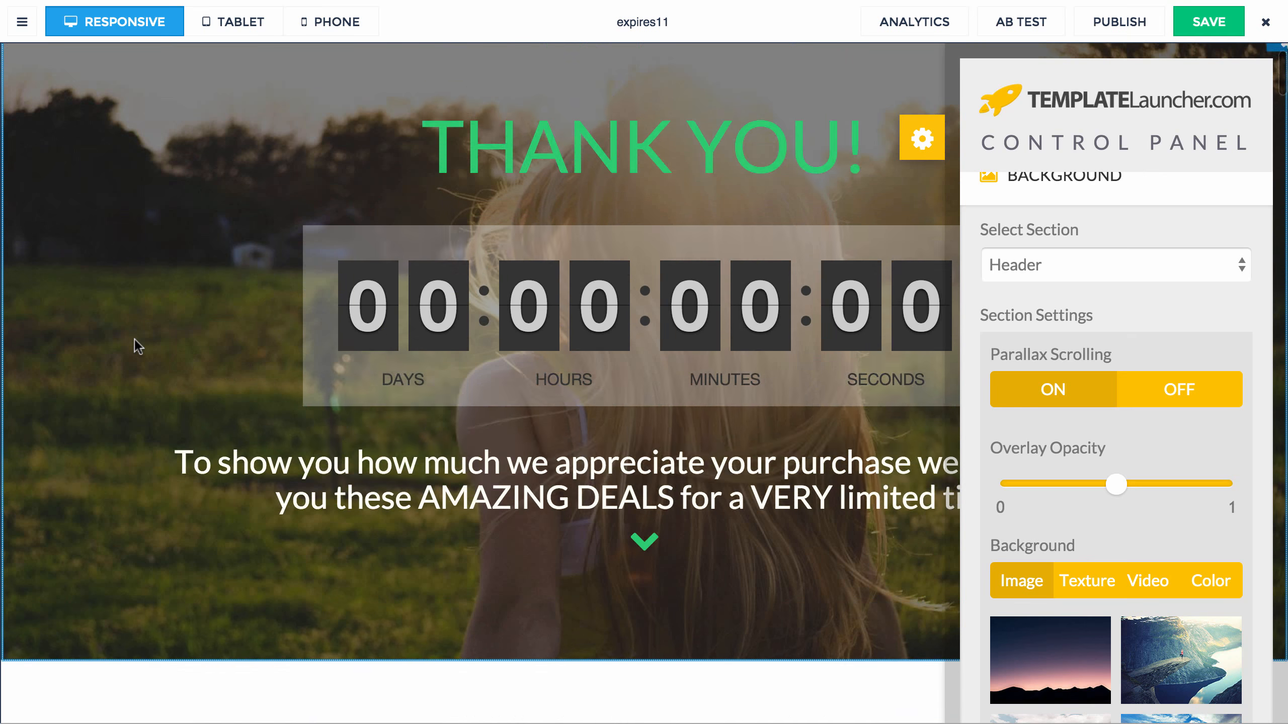
scroll(135, 339, "down", 6)
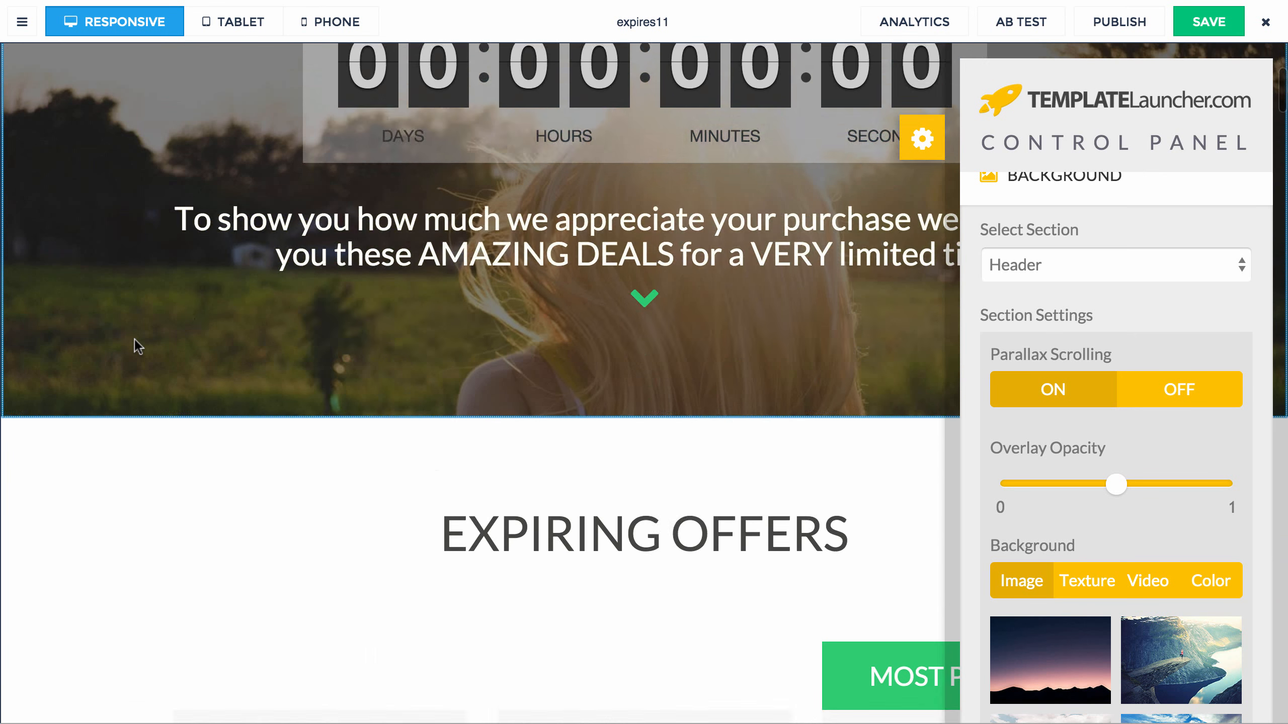
scroll(135, 339, "up", 6)
- Turn off parallax scrolling for the Header, preview the page without the effect, and turn it on again
left_click(1153, 409)
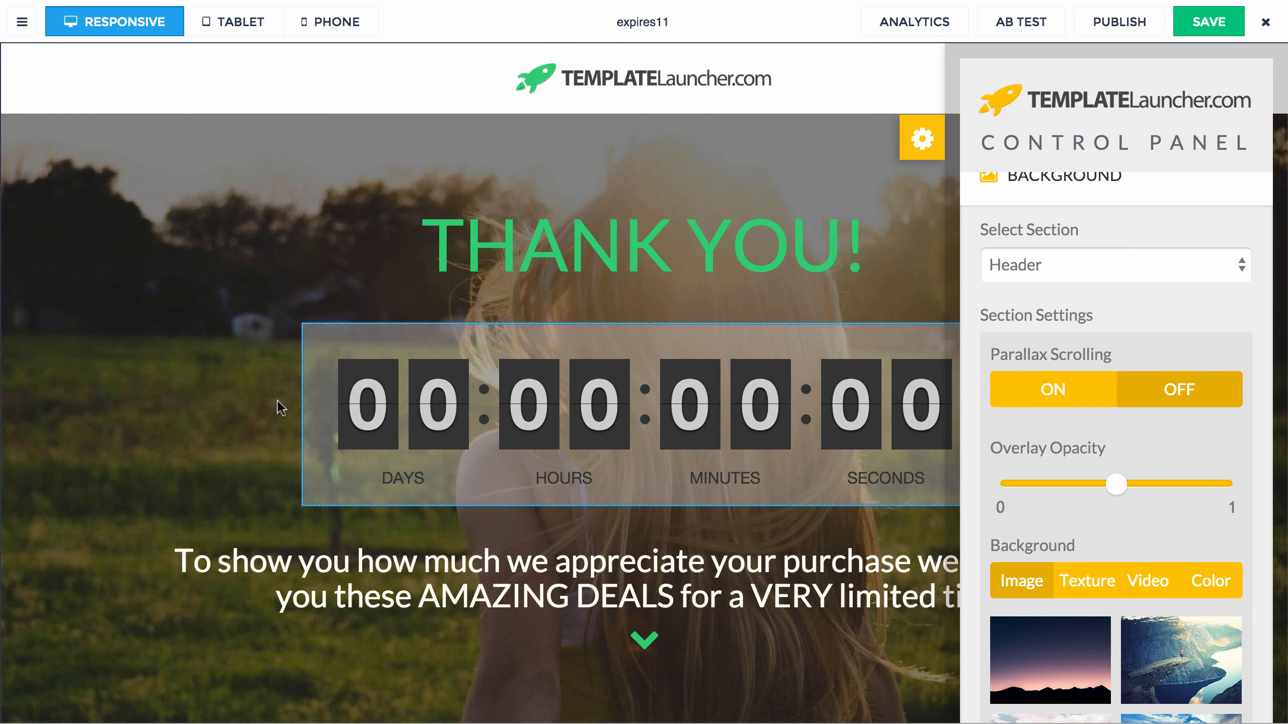
scroll(177, 366, "down", 8)
scroll(177, 365, "up", 8)
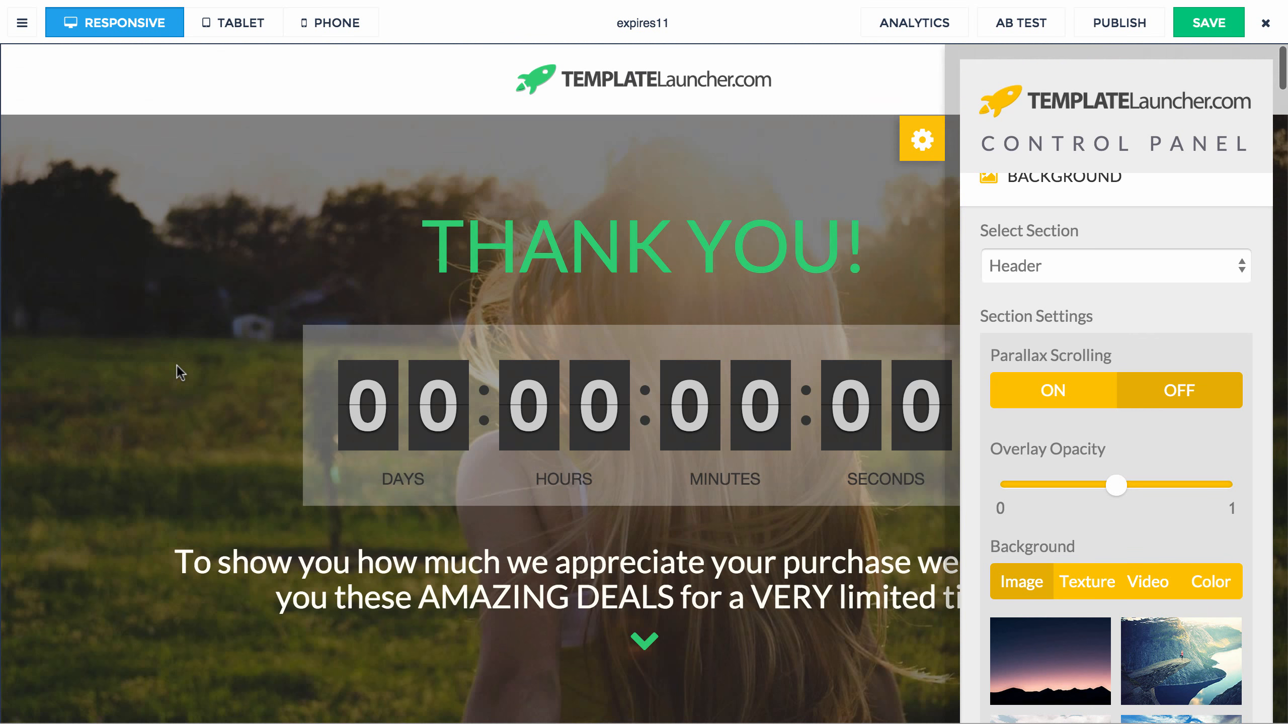
scroll(177, 372, "down", 8)
scroll(178, 372, "up", 8)
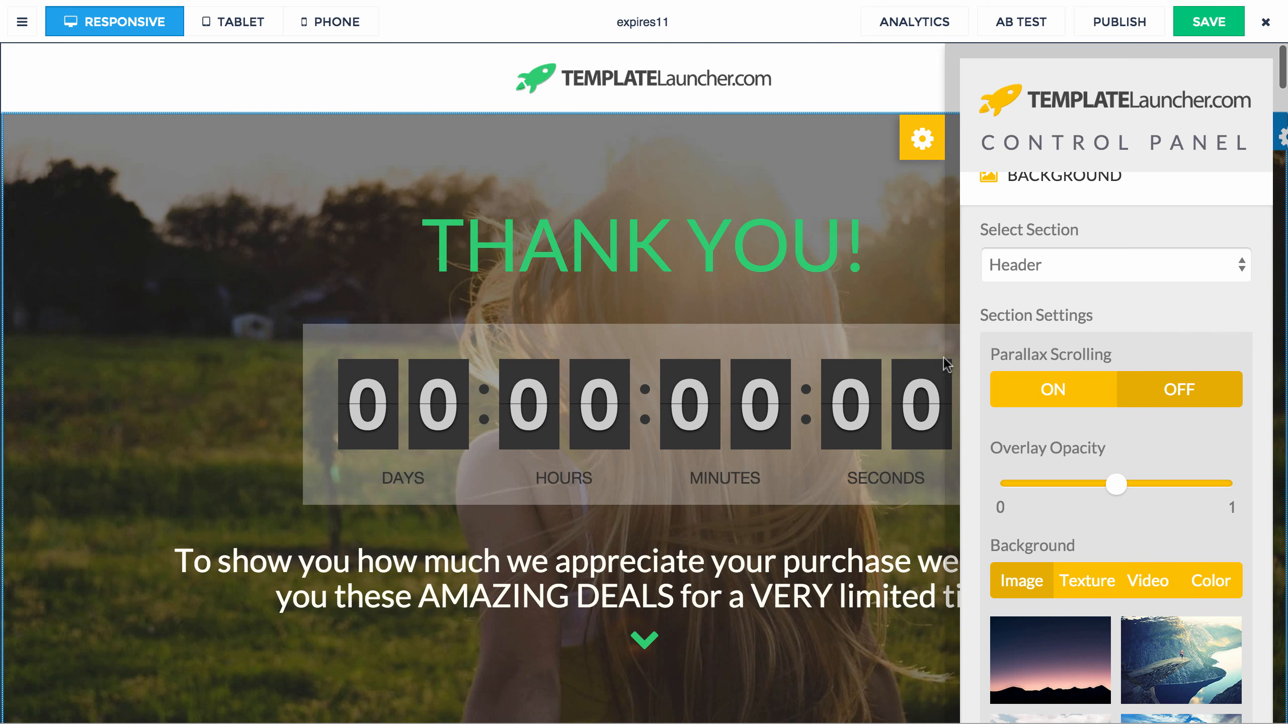
left_click(1036, 399)
- Set the Header background image to the dusk sky above silhouetted mountains and browse the other available images
scroll(1081, 446, "down", 3)
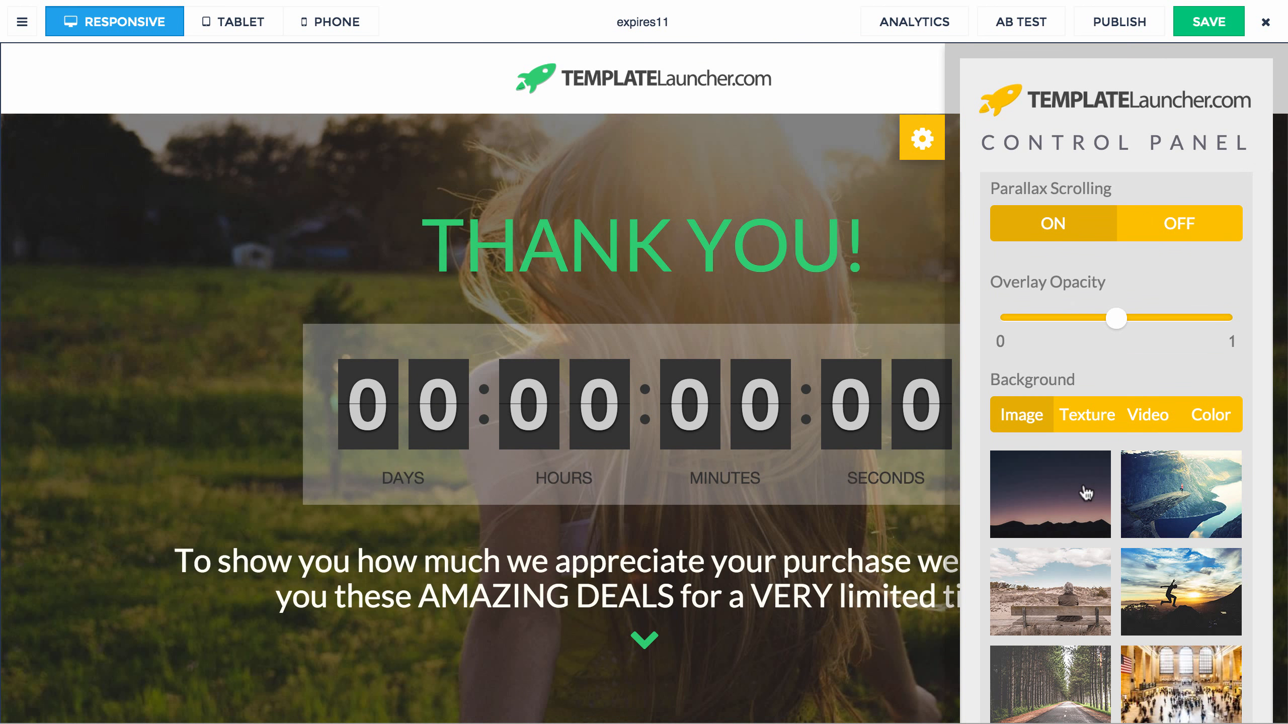
left_click(1085, 492)
scroll(1075, 482, "down", 4)
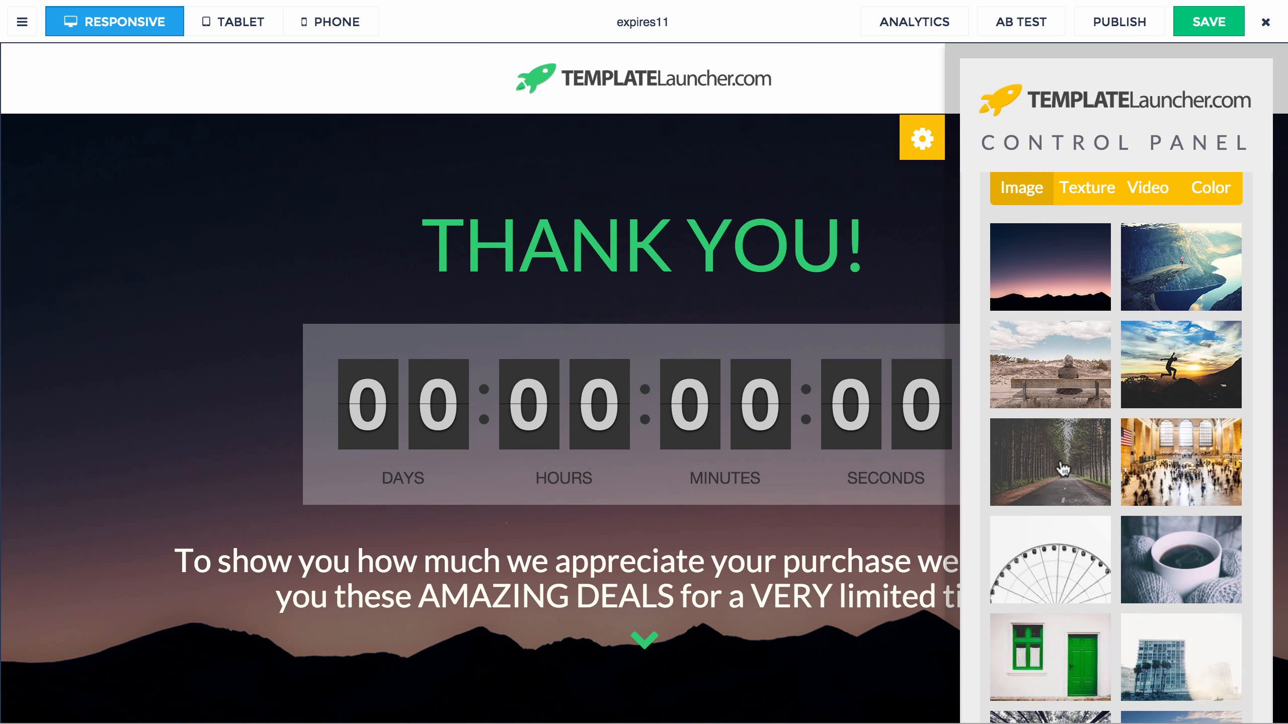
- Set the Header background to the coffee mug image after trying the station and forest images, and fine-tune the overlay opacity near the middle
left_click(1063, 469)
left_click(1181, 465)
scroll(1182, 479, "down", 2)
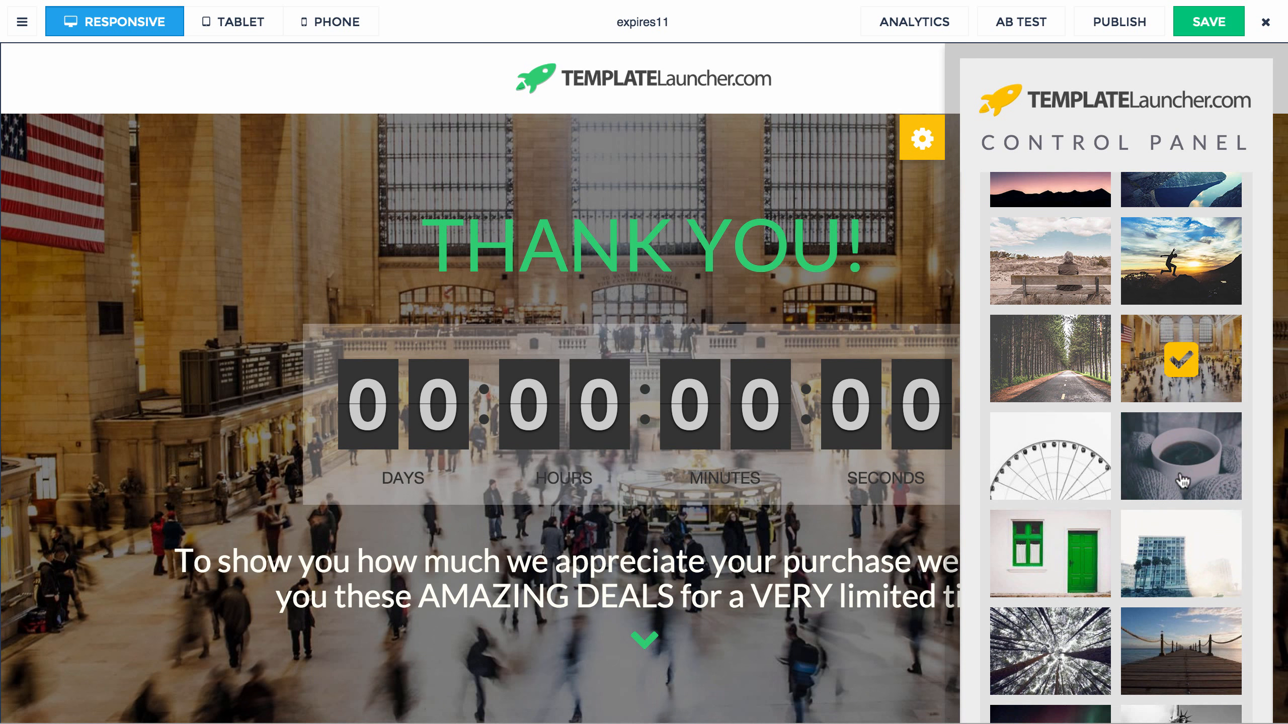
left_click(1182, 480)
left_click(1085, 652)
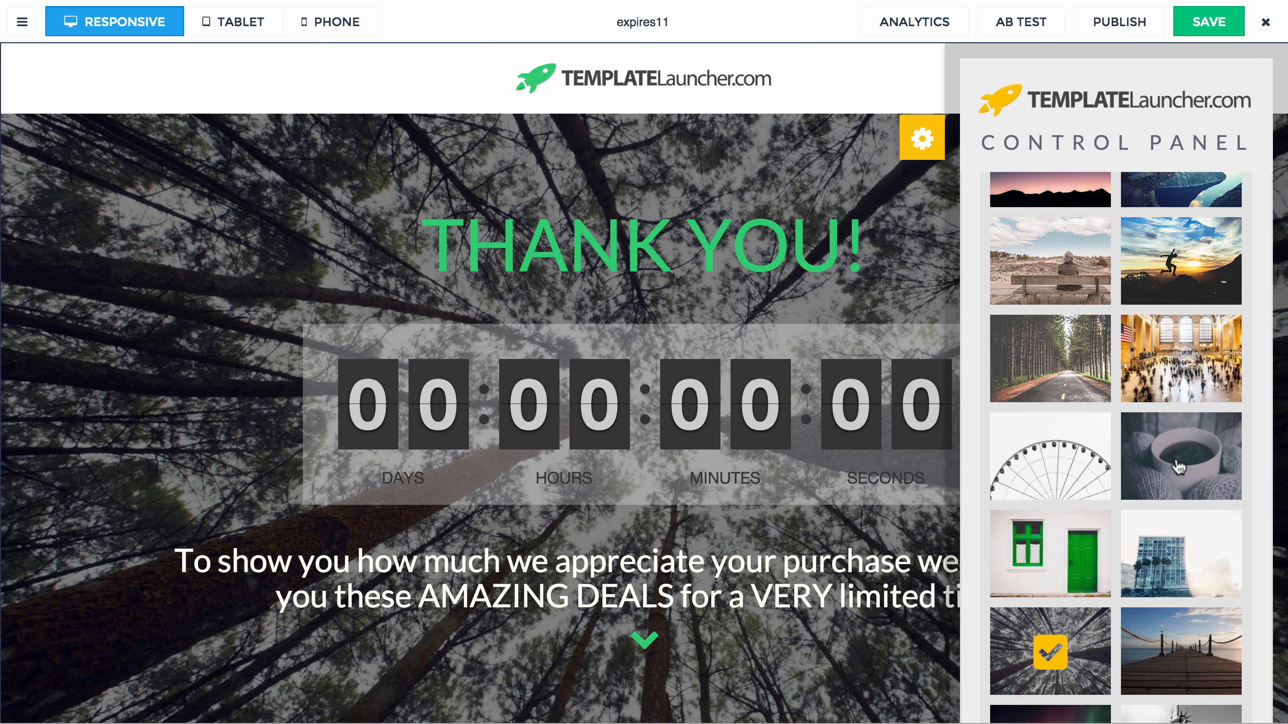
left_click(1177, 466)
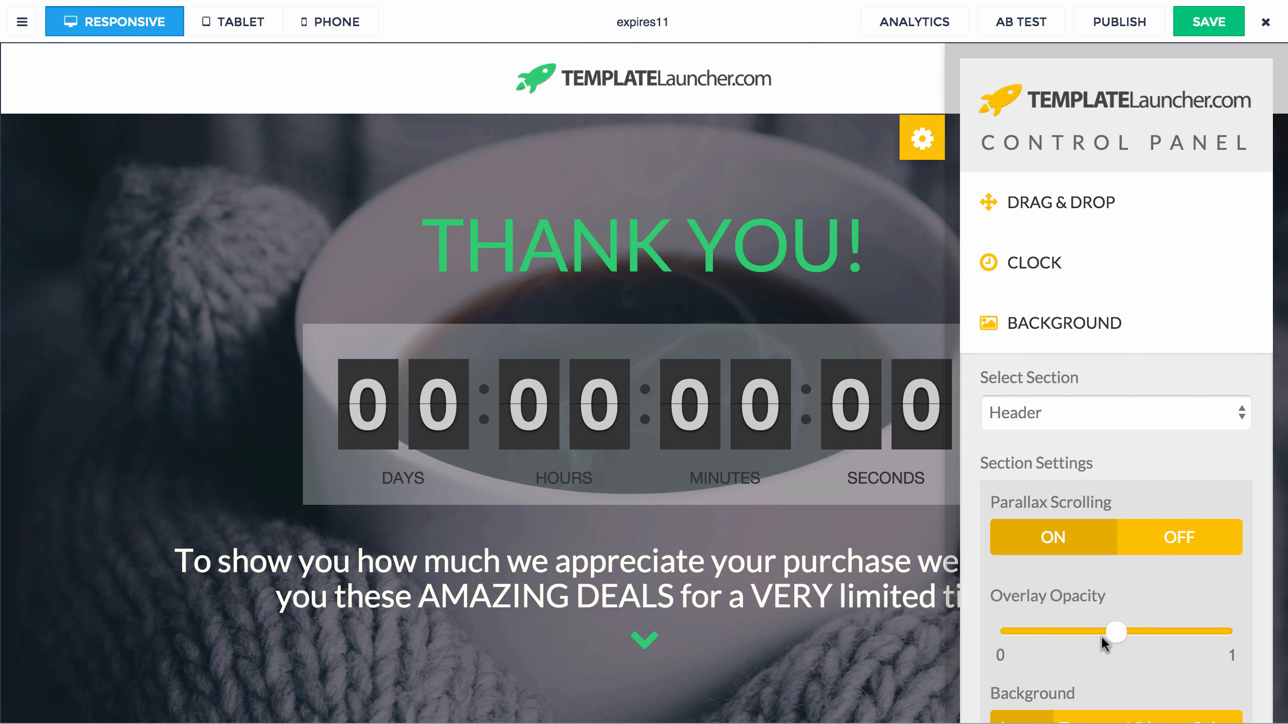
mouse_move(1118, 637)
left_mouse_down()
mouse_move(1008, 635)
mouse_move(1234, 628)
mouse_move(1073, 627)
mouse_move(1130, 625)
left_mouse_up()
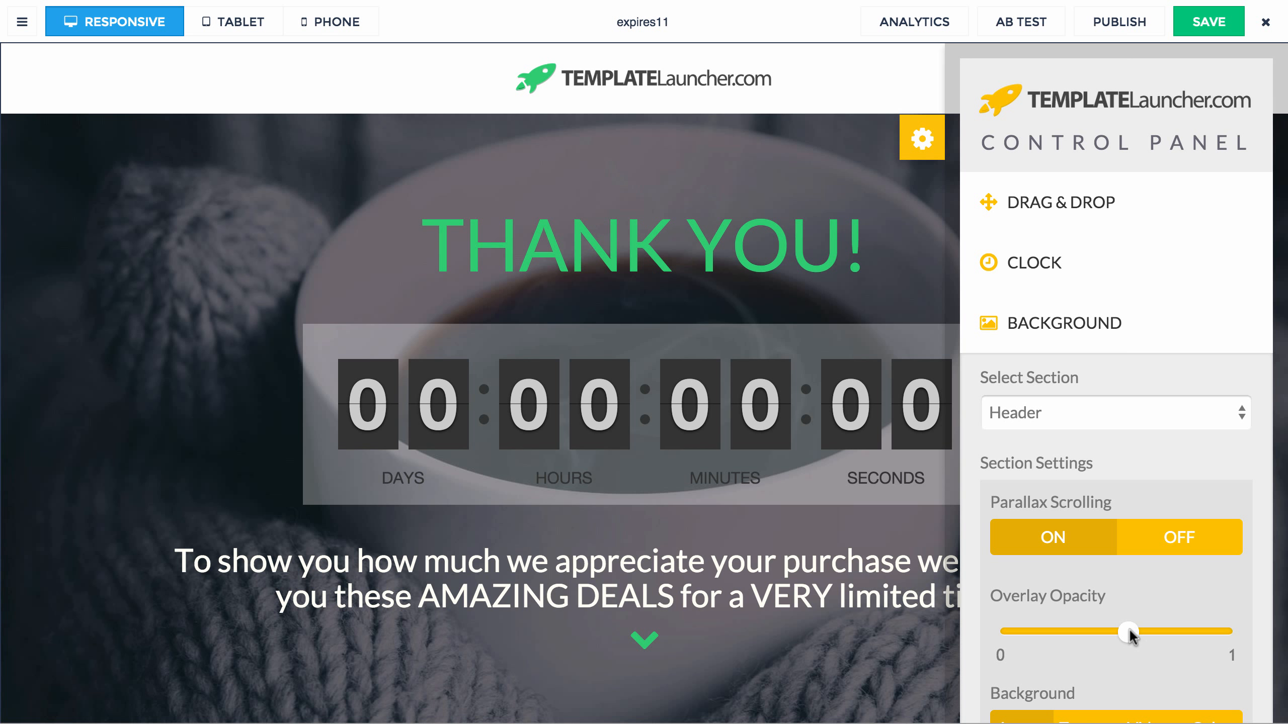
left_click_drag(1129, 634, 1123, 637)
- Apply the dark geometric texture to the Header background and lower the overlay opacity to 0
scroll(1172, 617, "down", 3)
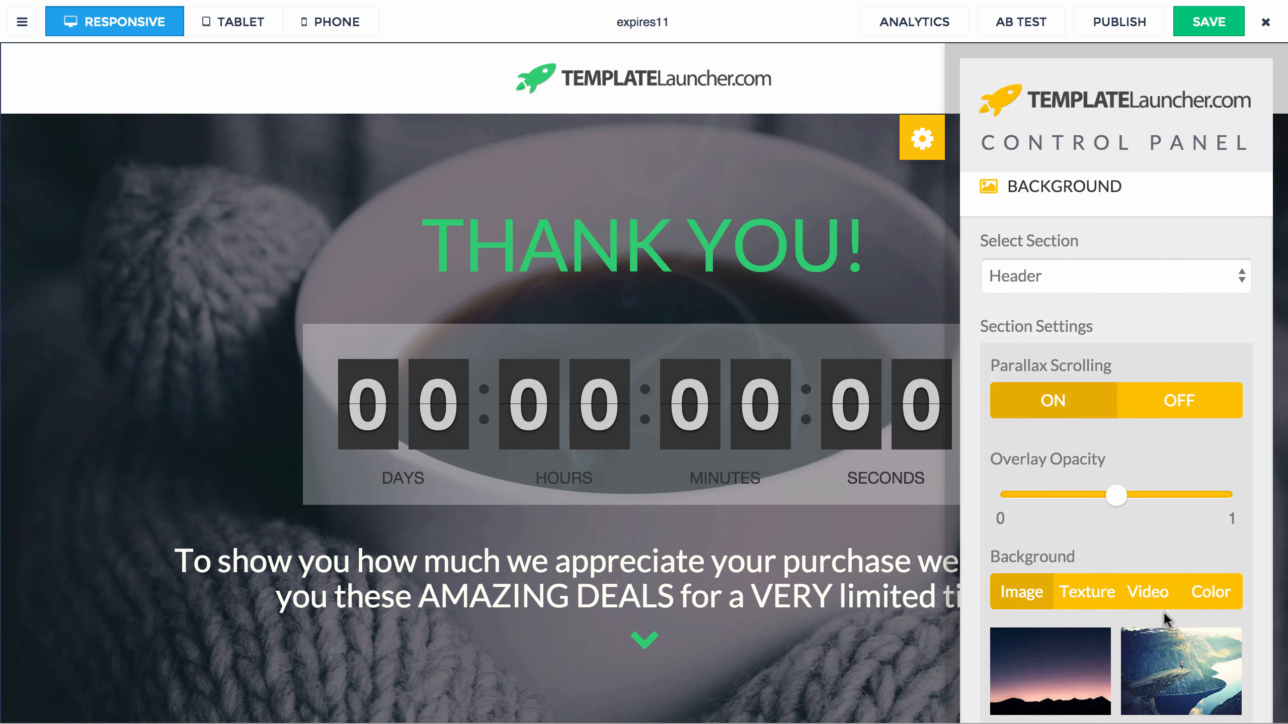
left_click(1087, 590)
scroll(1090, 579, "down", 3)
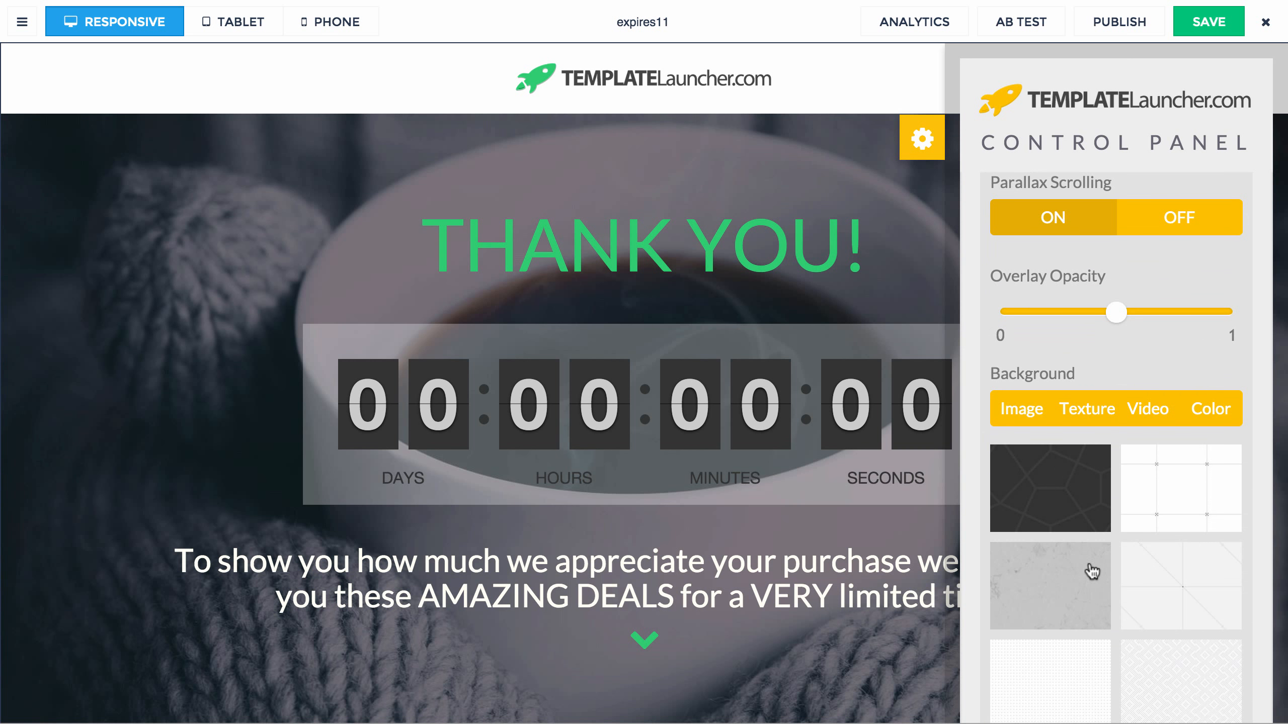
left_click(1055, 494)
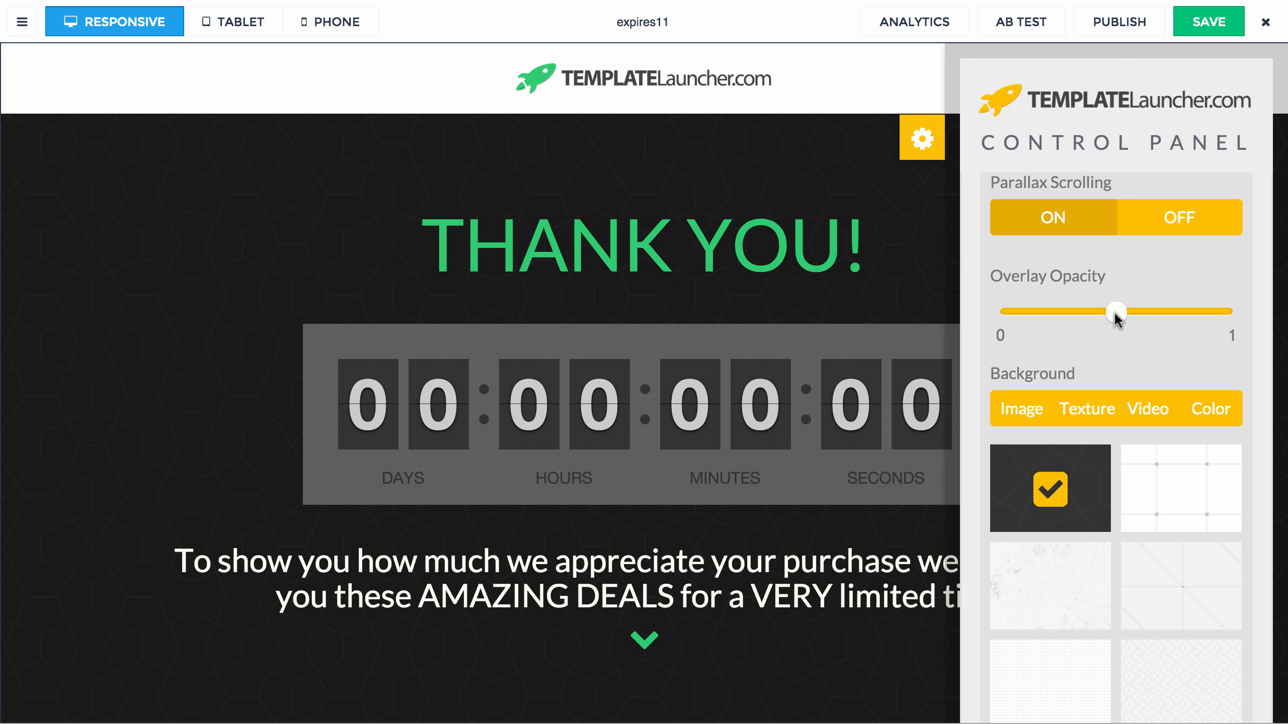
left_click_drag(1117, 317, 1024, 318)
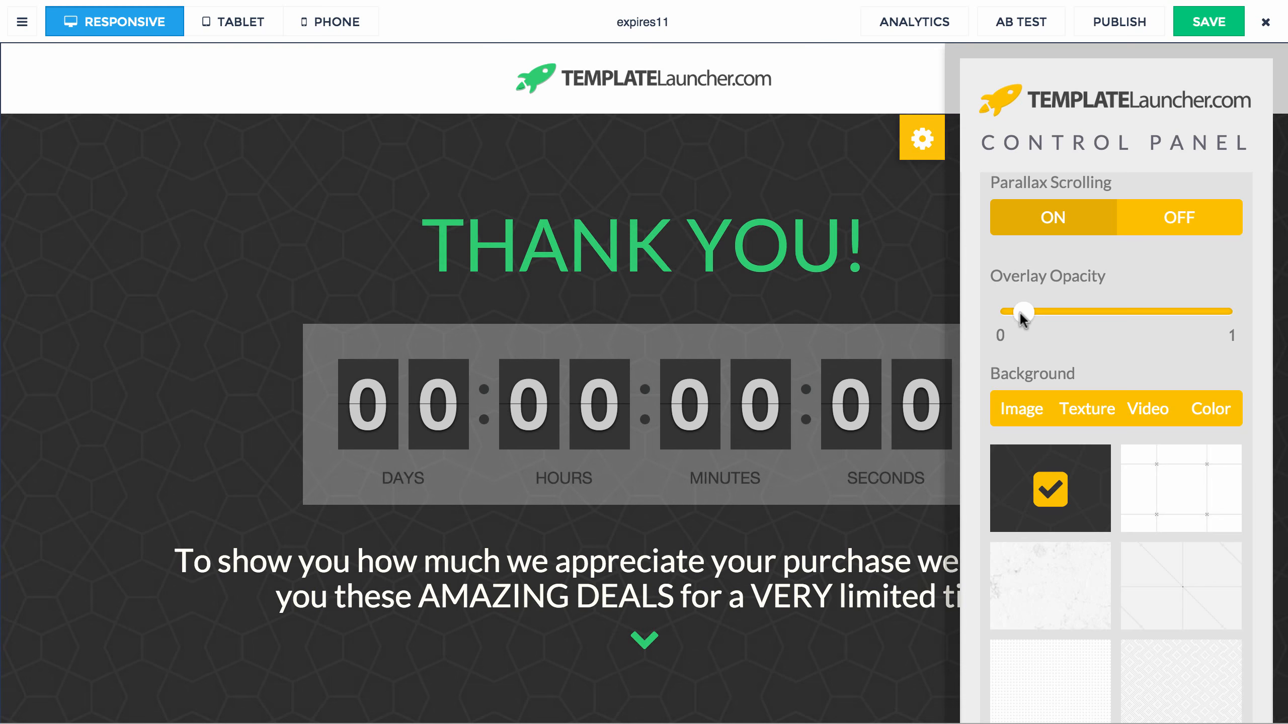
- Try several light and dark textures on the Header and set the medium-gray woven texture as its background
left_click(1131, 497)
left_click(1078, 579)
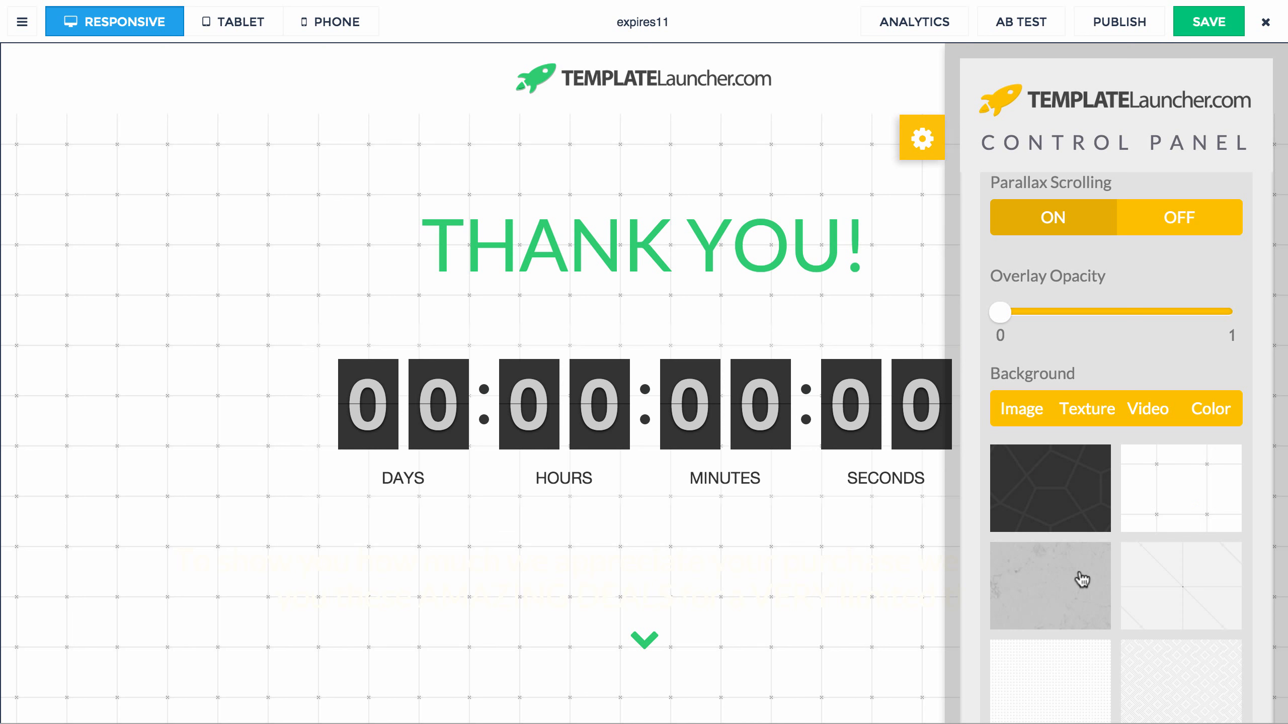
scroll(1083, 425, "down", 5)
left_click(1070, 560)
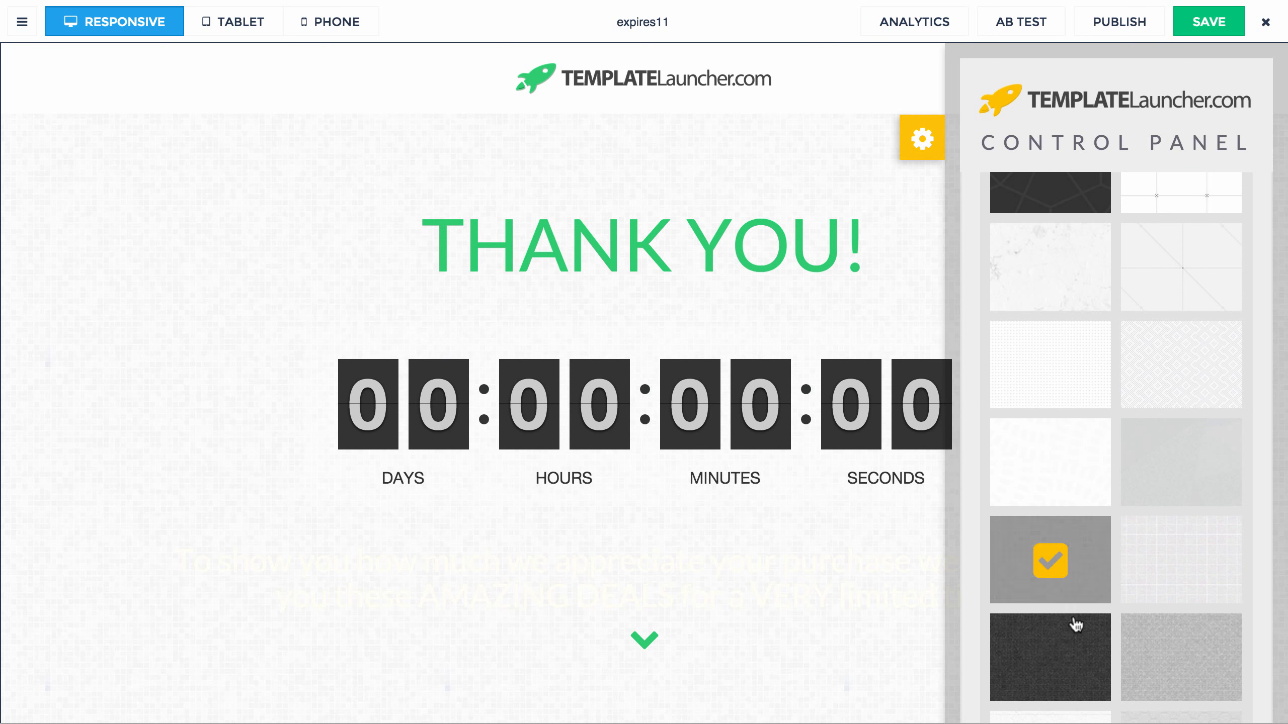
left_click(1075, 641)
scroll(1161, 452, "down", 5)
left_click(1175, 388)
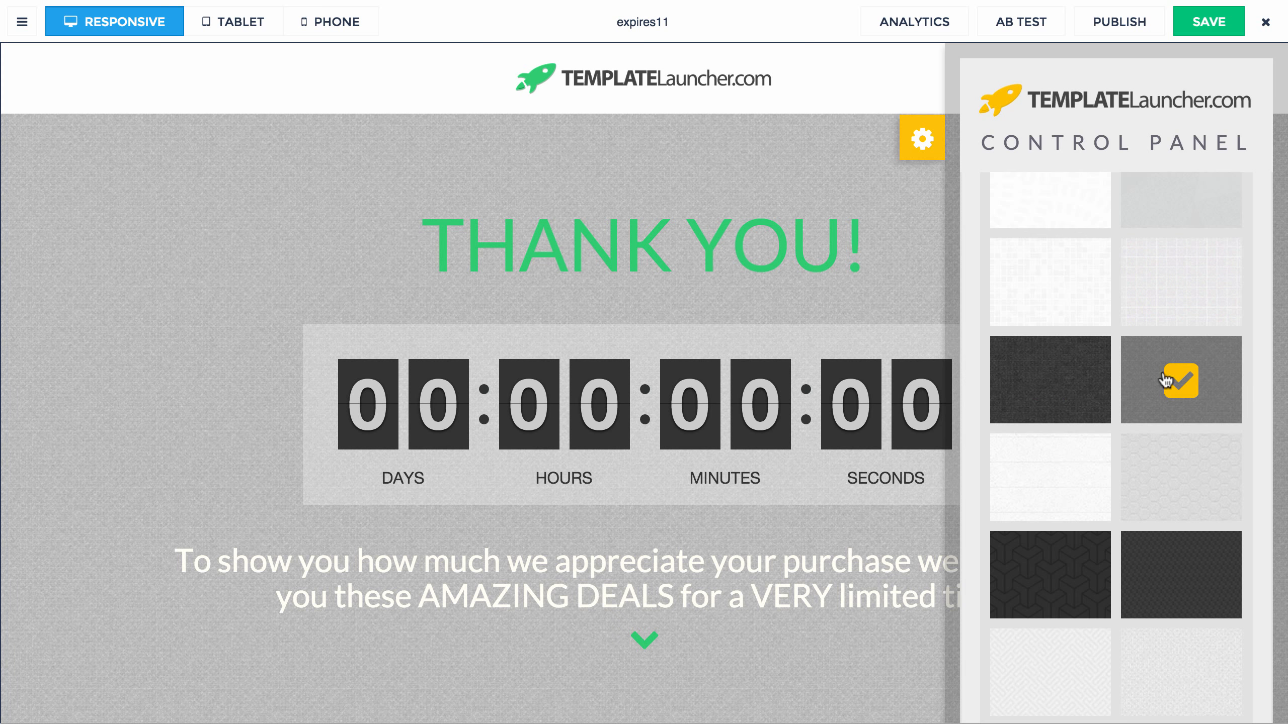
- Return to the Header's background images and browse the library down to the multicolored low-poly gradients
scroll(1145, 374, "up", 8)
scroll(1081, 382, "up", 4)
left_click(1025, 456)
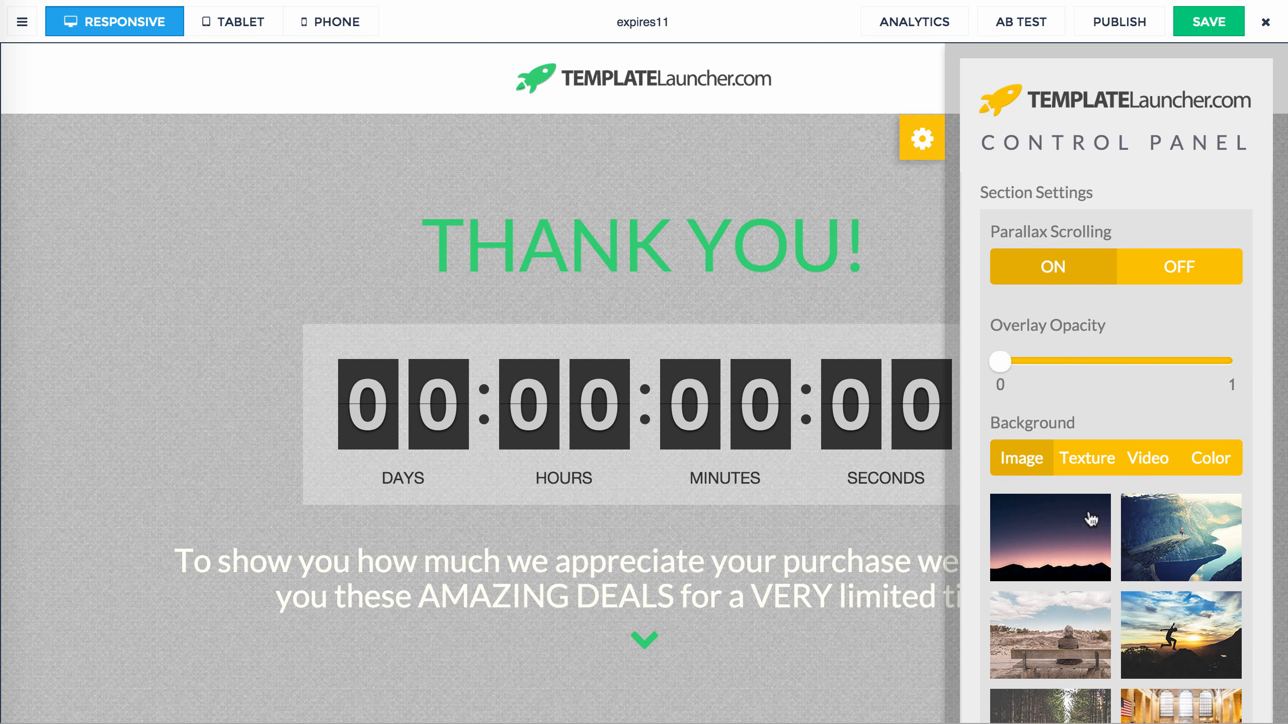
scroll(1090, 537, "down", 2)
scroll(1091, 537, "down", 3)
scroll(1090, 457, "up", 4)
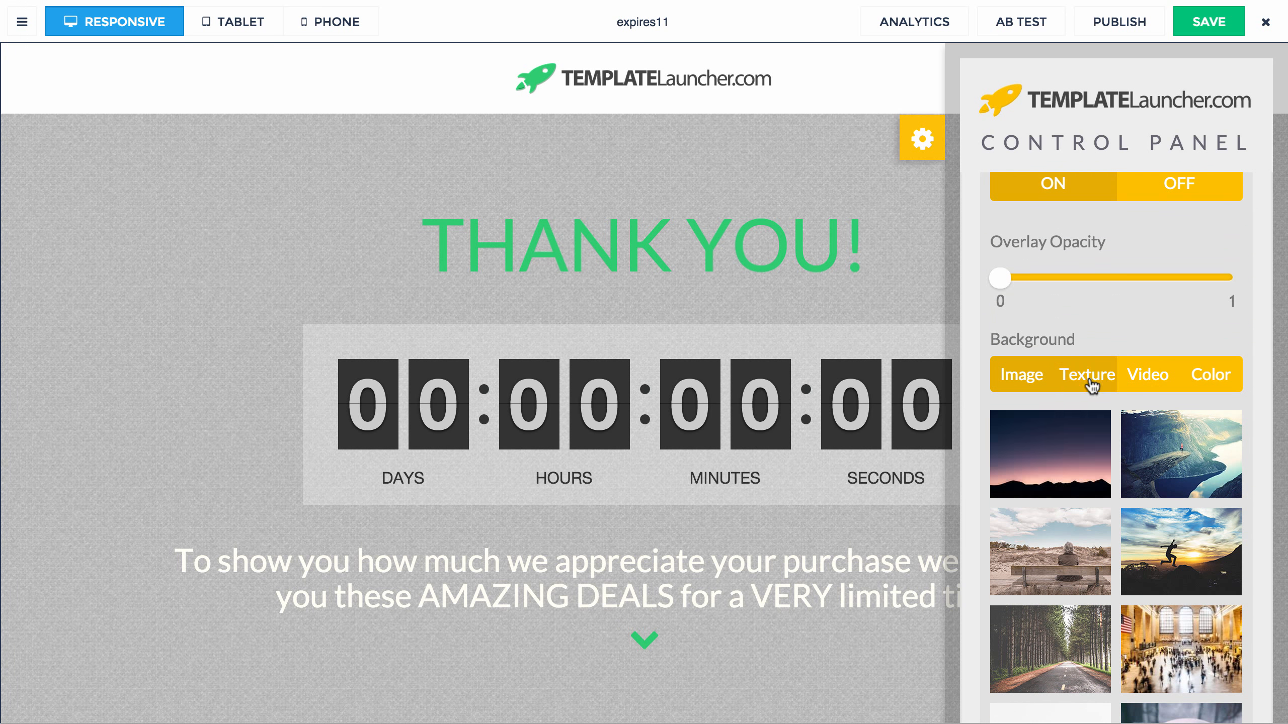
left_click(1070, 376)
left_click(1020, 375)
scroll(1112, 449, "down", 8)
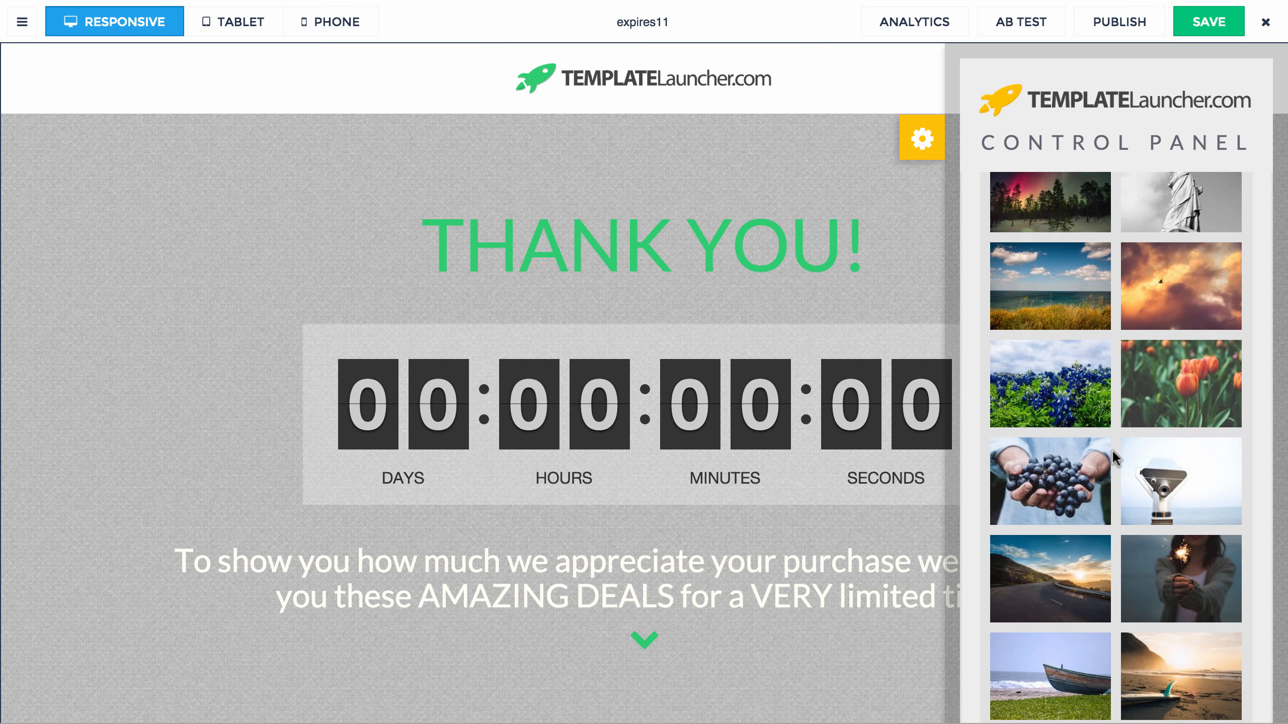
scroll(1113, 451, "down", 10)
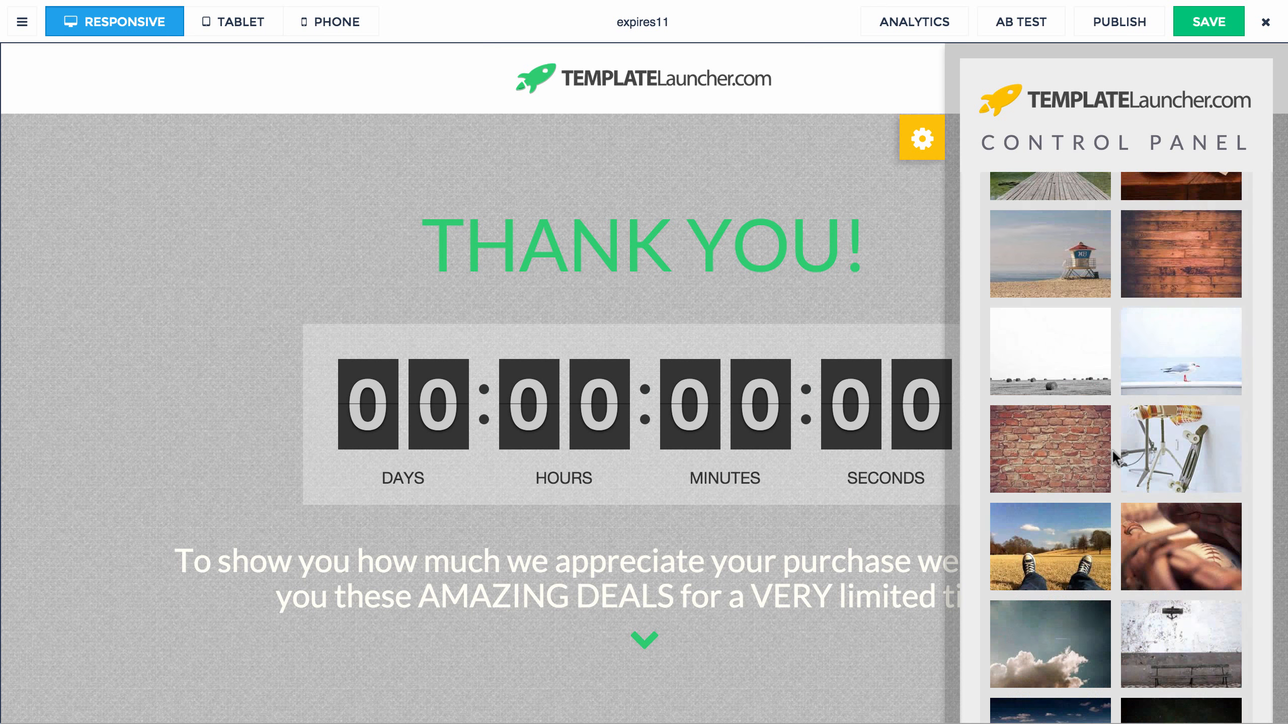
scroll(1112, 449, "down", 15)
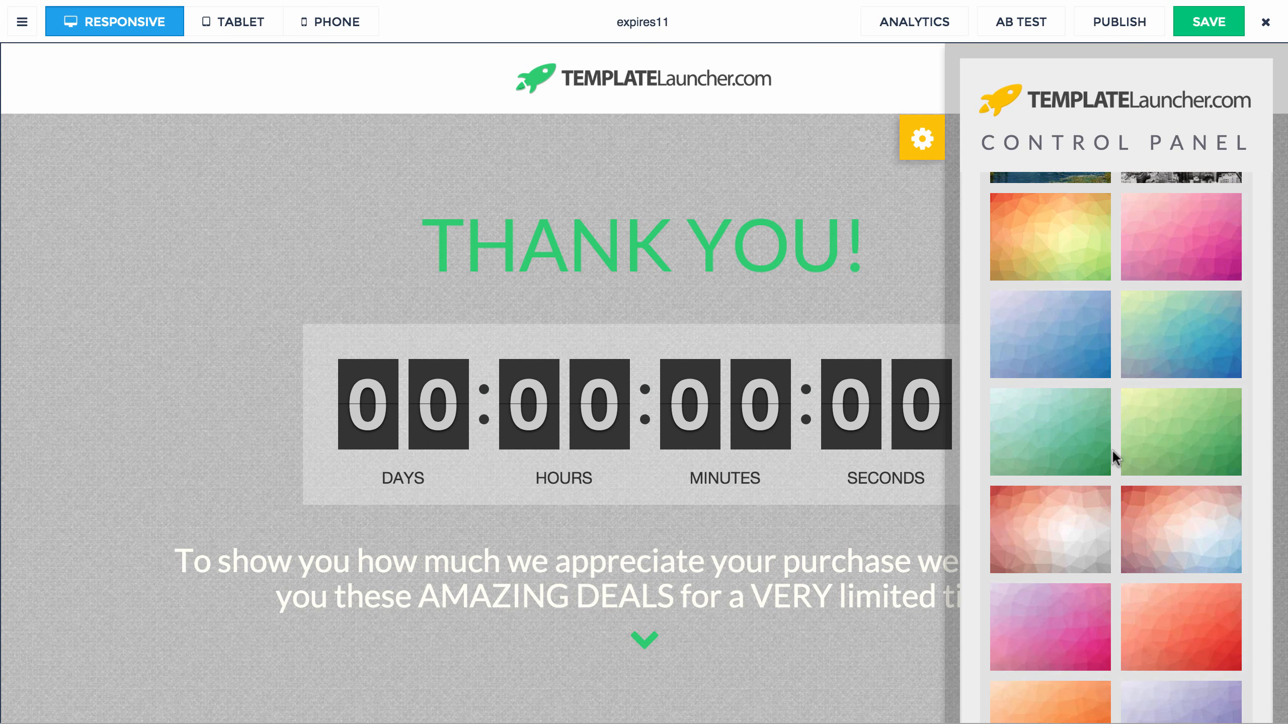
- Compare low-poly gradients as the Header background, from orange-green to blue-green and pink, and apply the red-to-light-blue one
left_click(1087, 253)
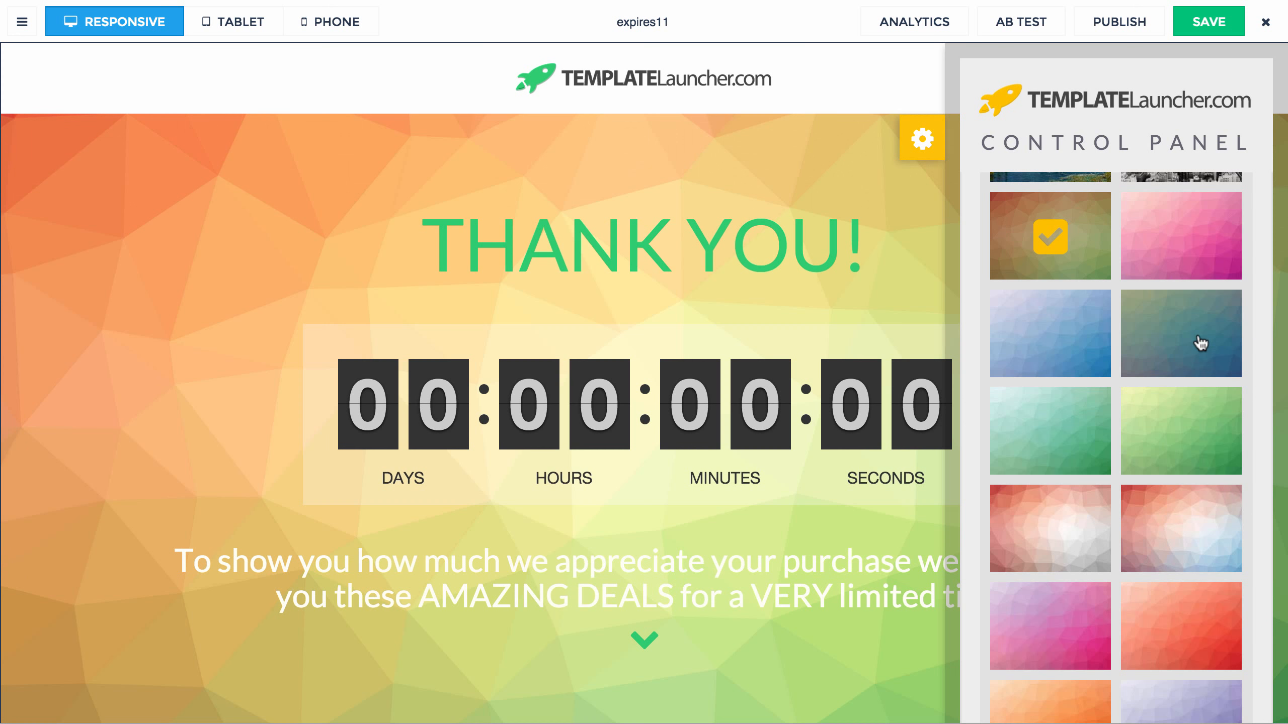
left_click(1186, 334)
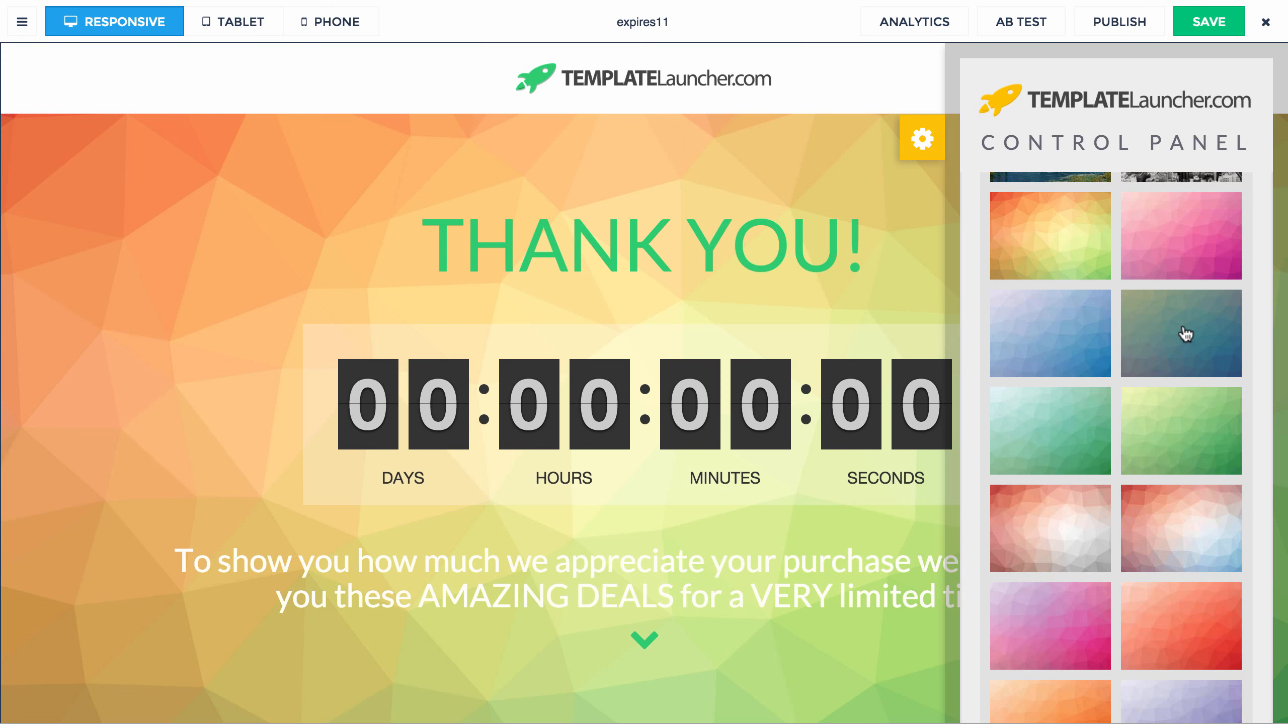
left_click(1175, 544)
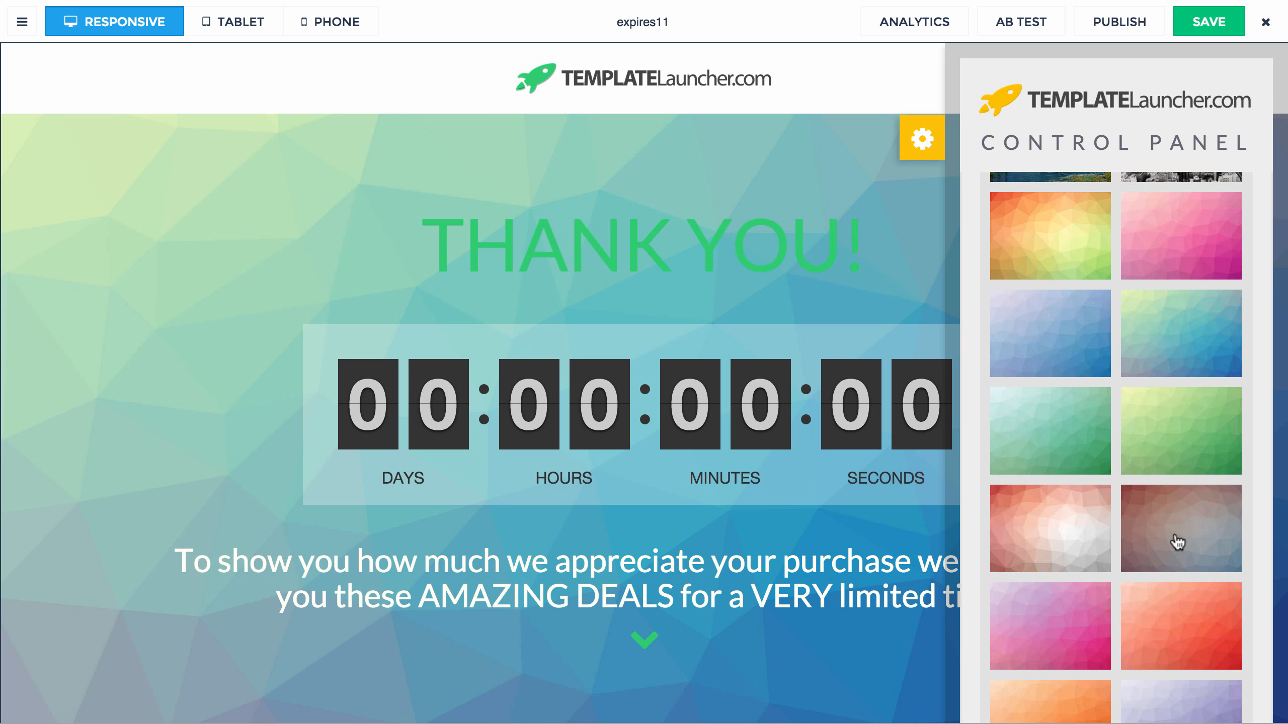
left_click(1069, 549)
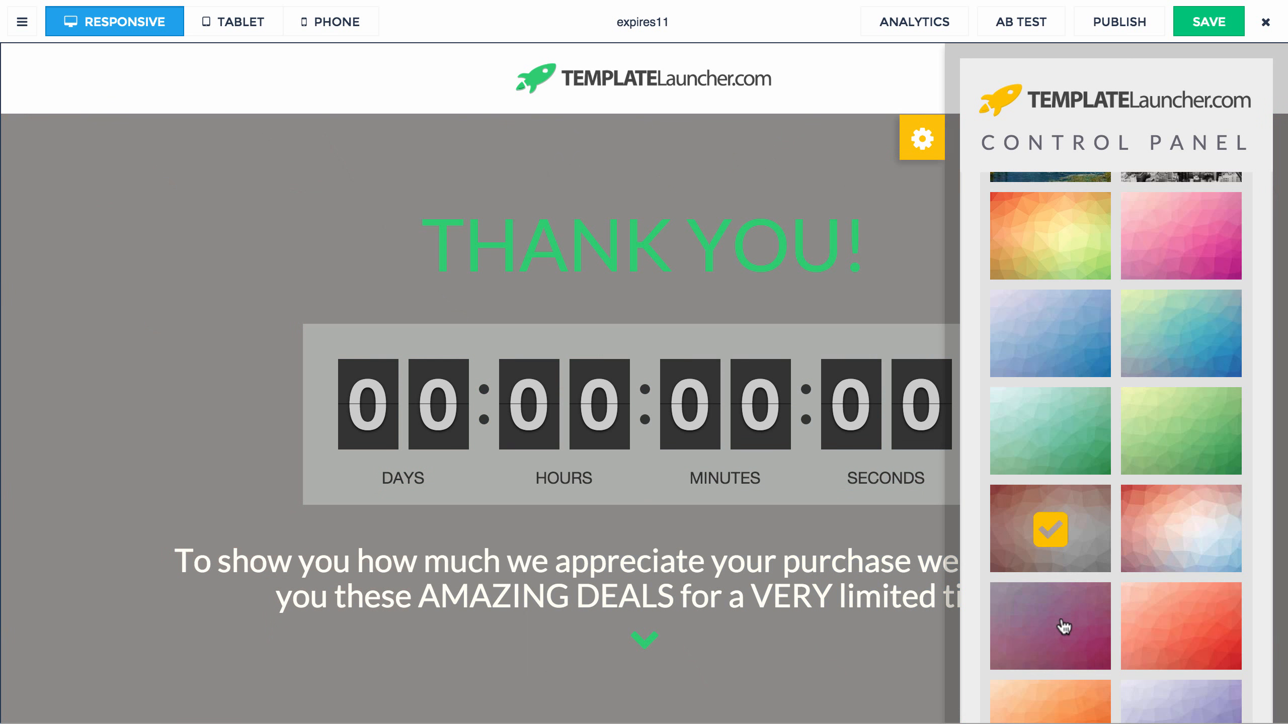
scroll(1062, 604, "down", 1)
left_click(1061, 581)
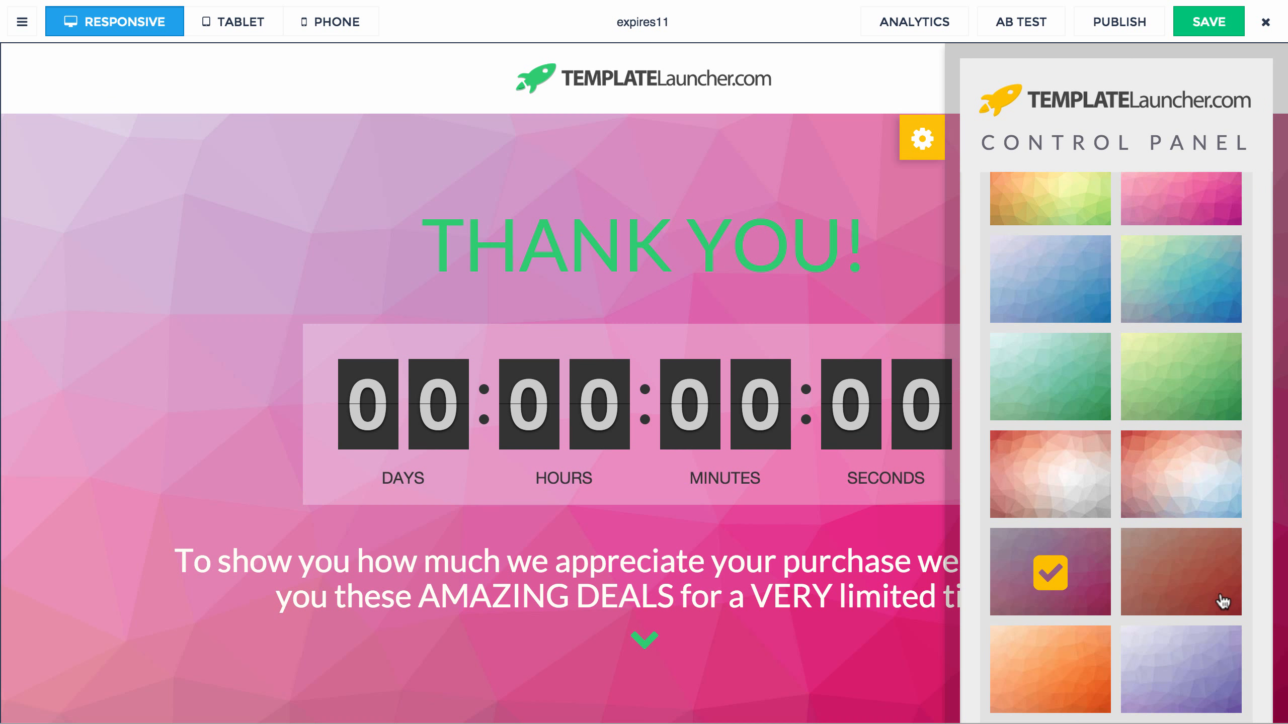
left_click(1049, 492)
left_click(1164, 500)
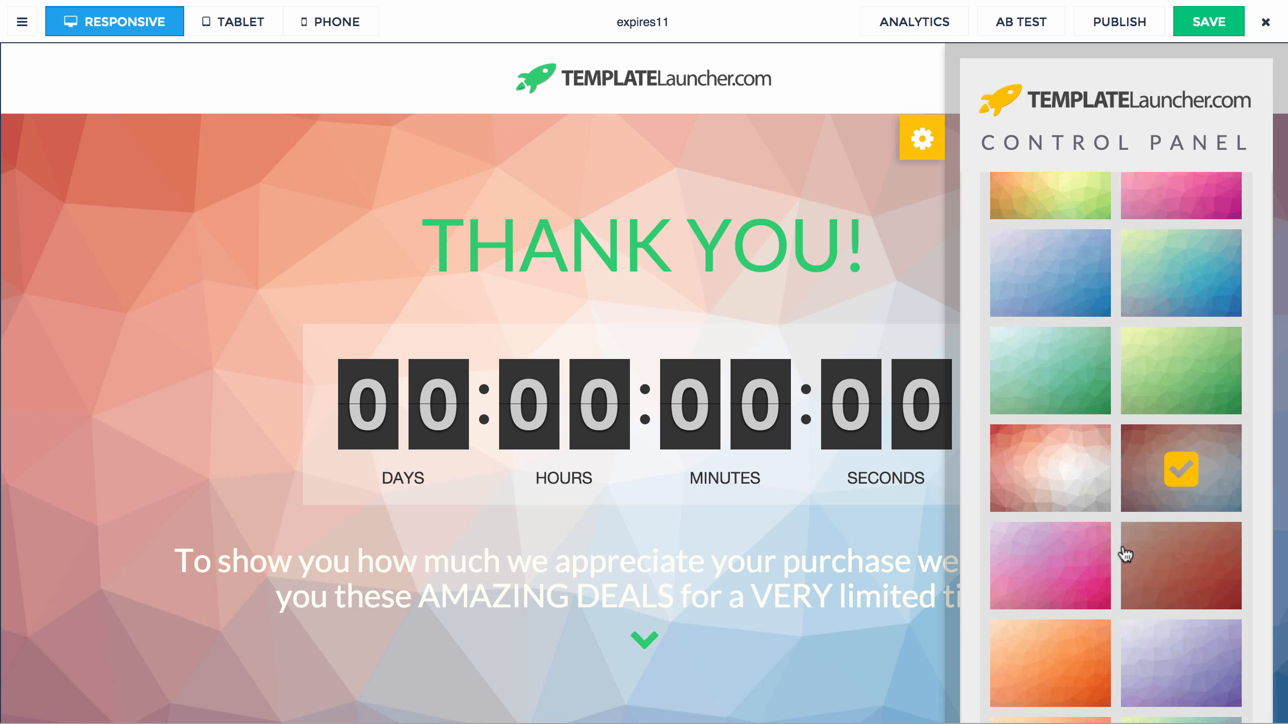
- Set the Header background to the red low-poly image after trying blue-green and purple ones, and browse the remaining images
scroll(1090, 550, "down", 4)
left_click(1062, 547)
left_click(1141, 543)
scroll(1115, 567, "down", 4)
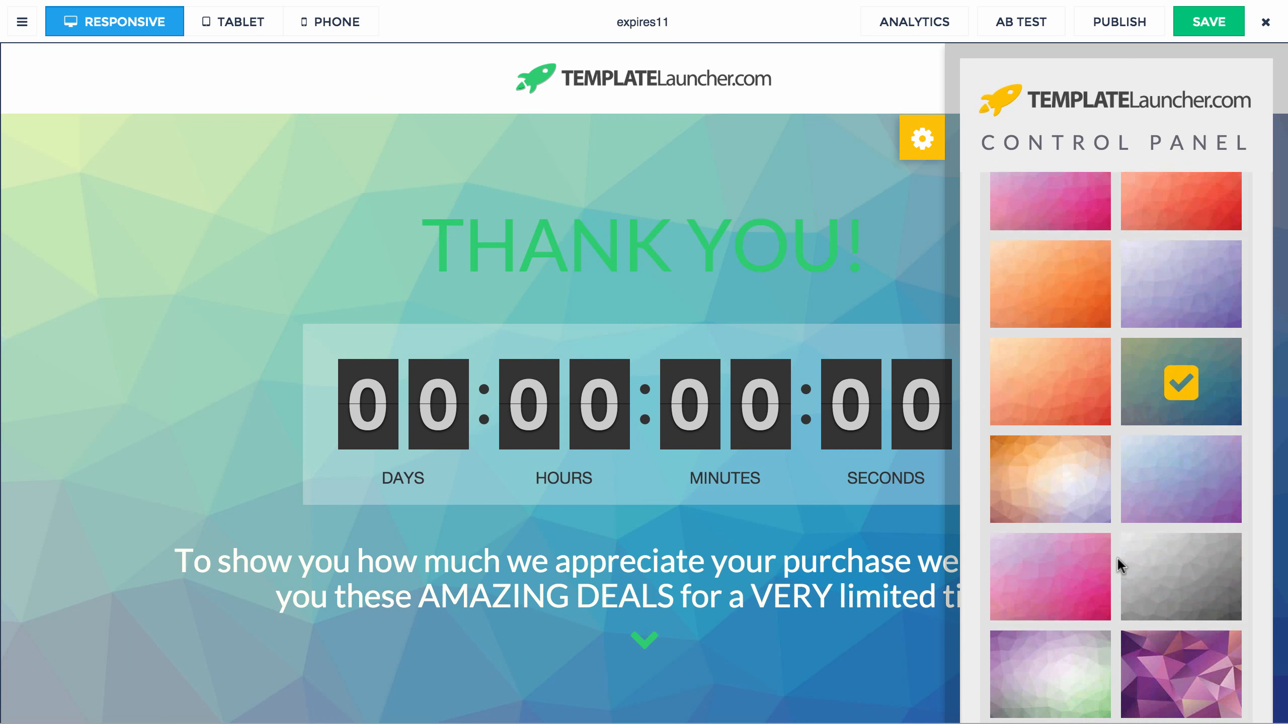
left_click(1163, 600)
scroll(1164, 604, "down", 5)
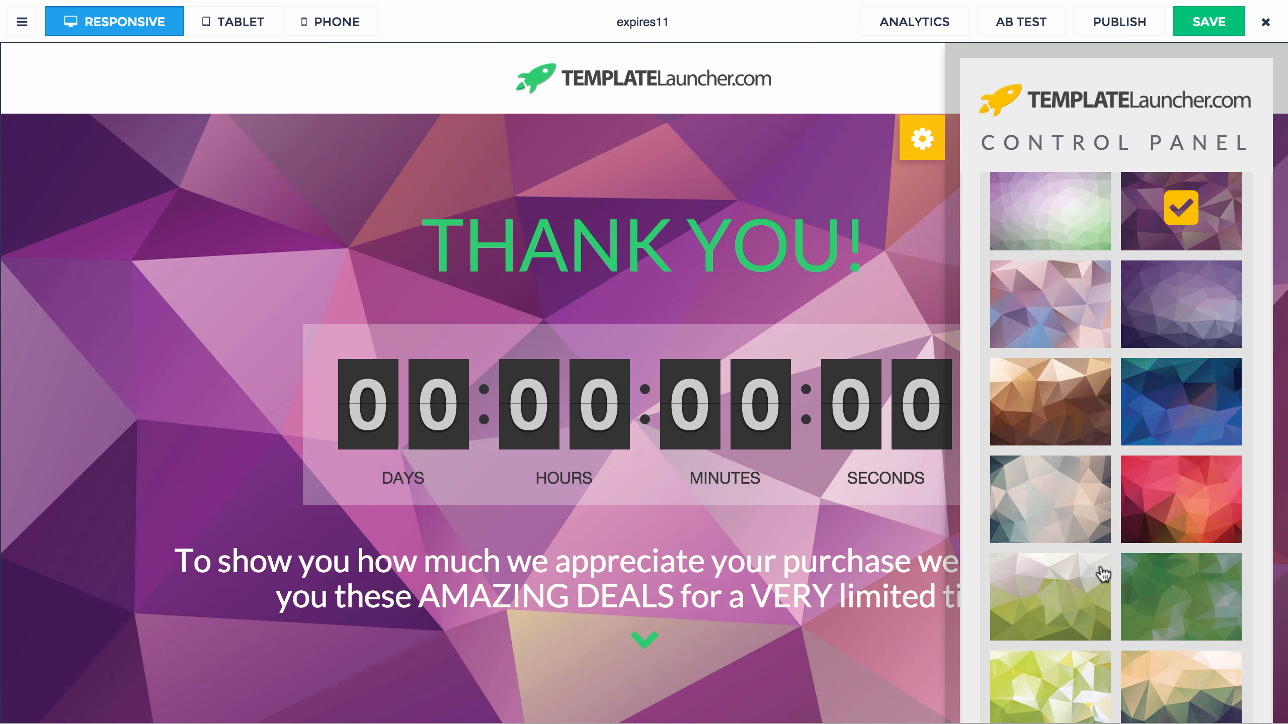
left_click(1057, 499)
left_click(1180, 515)
scroll(1181, 515, "down", 10)
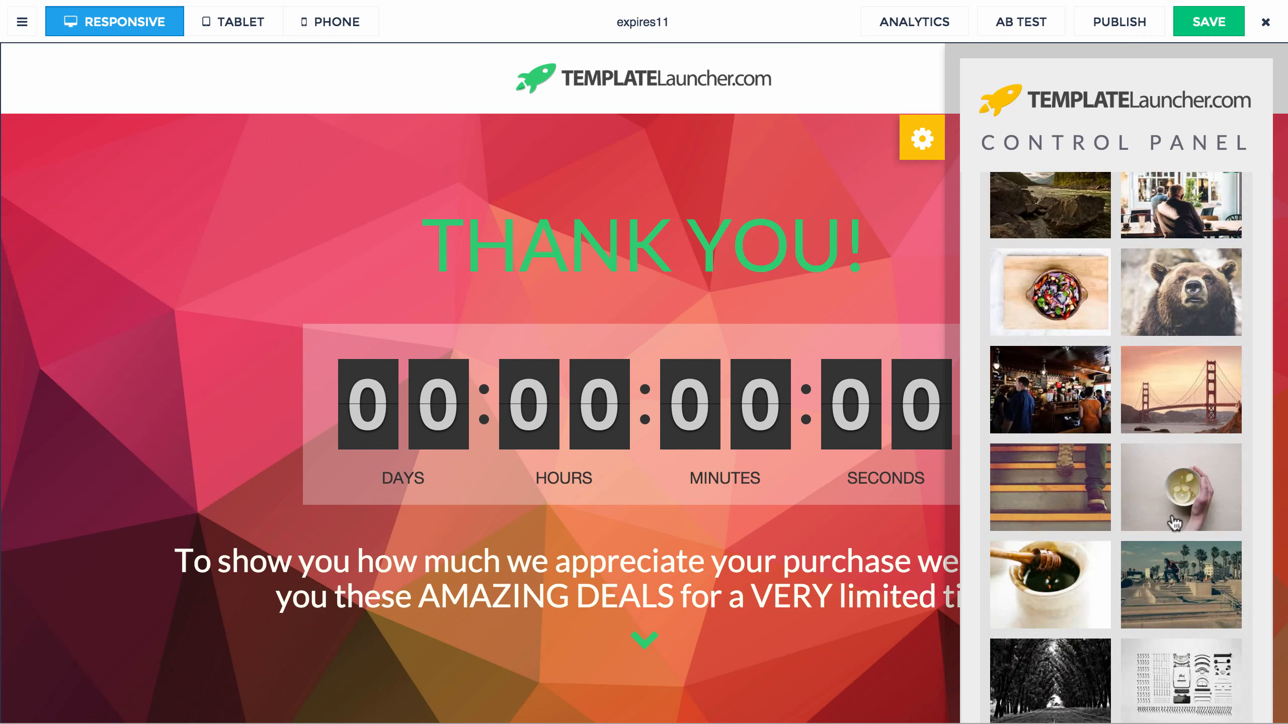
scroll(1142, 537, "up", 5)
scroll(1119, 550, "down", 15)
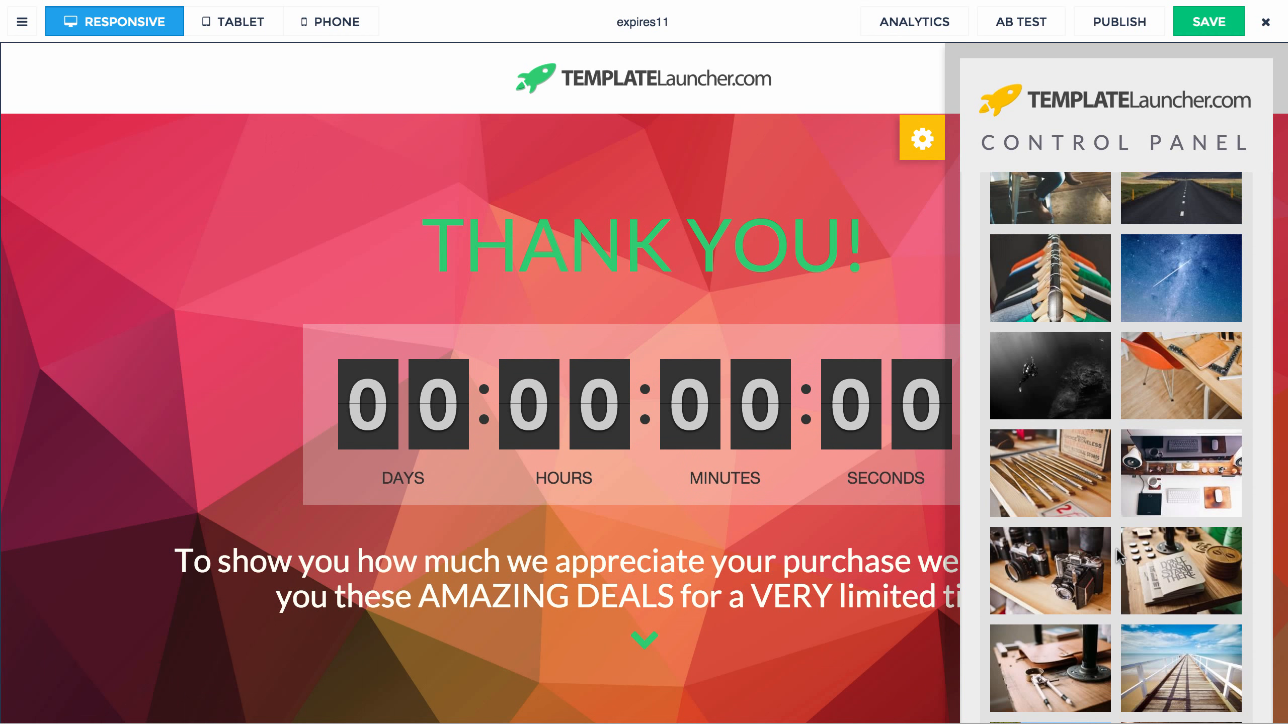
scroll(1116, 549, "down", 5)
scroll(1115, 555, "up", 20)
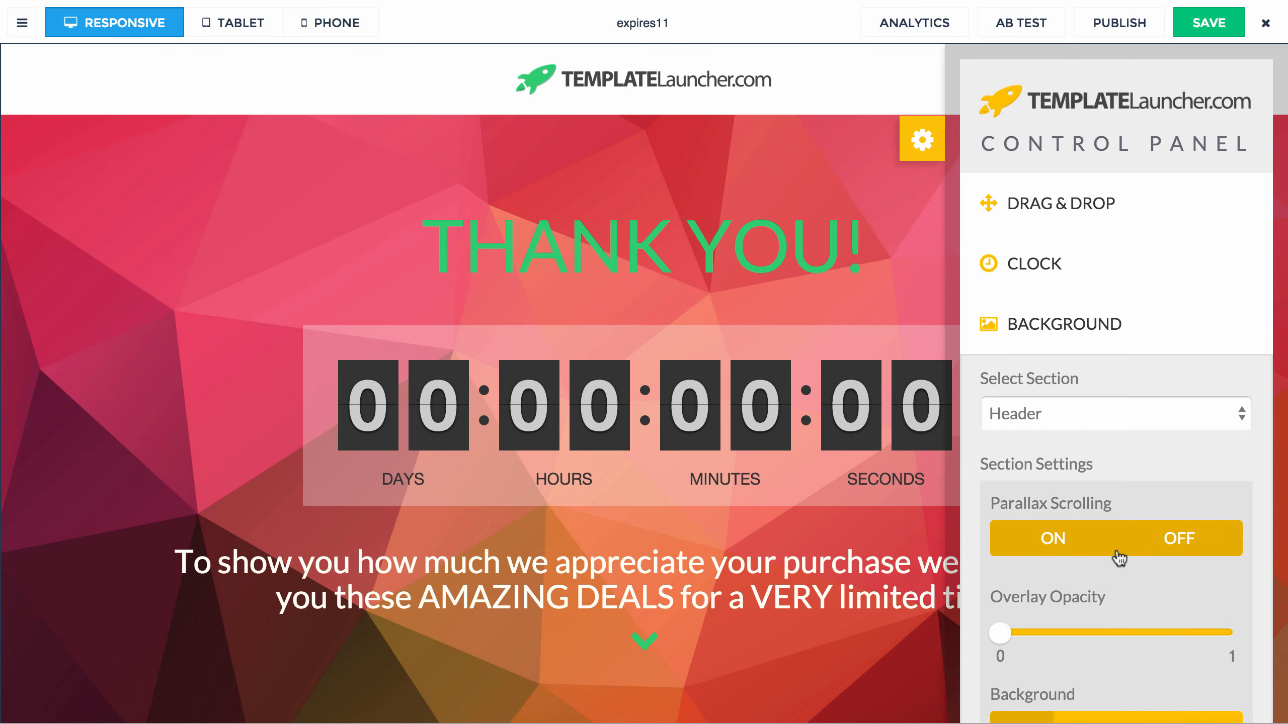
- Set the Header's video background to the sunlit clouds above the hills after trying the cyclist, city skyline and church spire videos
scroll(1116, 555, "down", 6)
left_click(1148, 493)
scroll(1090, 482, "down", 3)
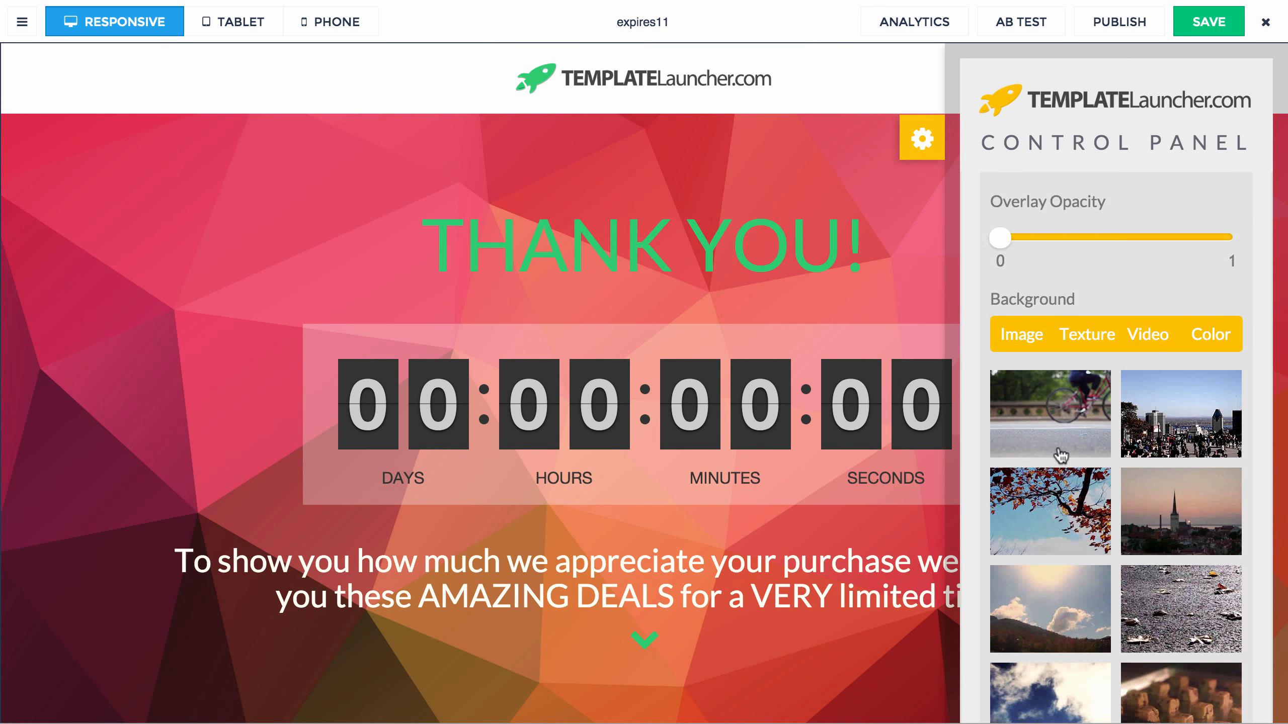
left_click(1052, 429)
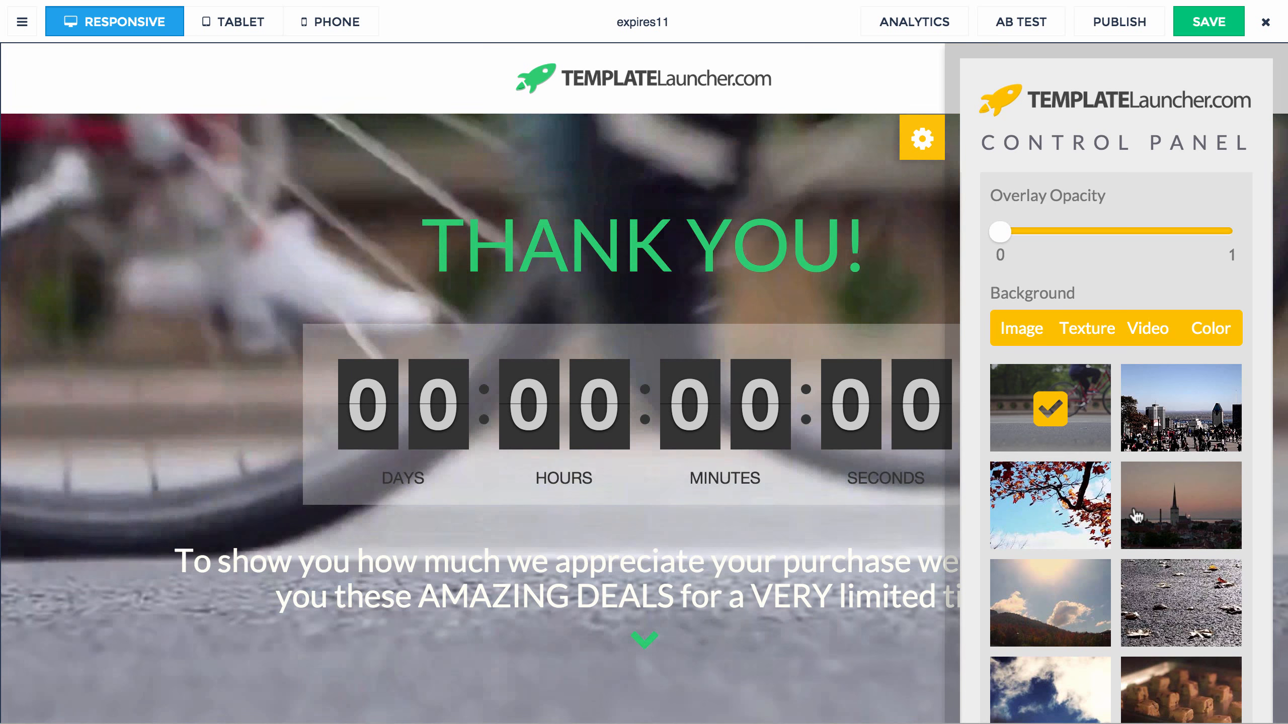
left_click(1181, 423)
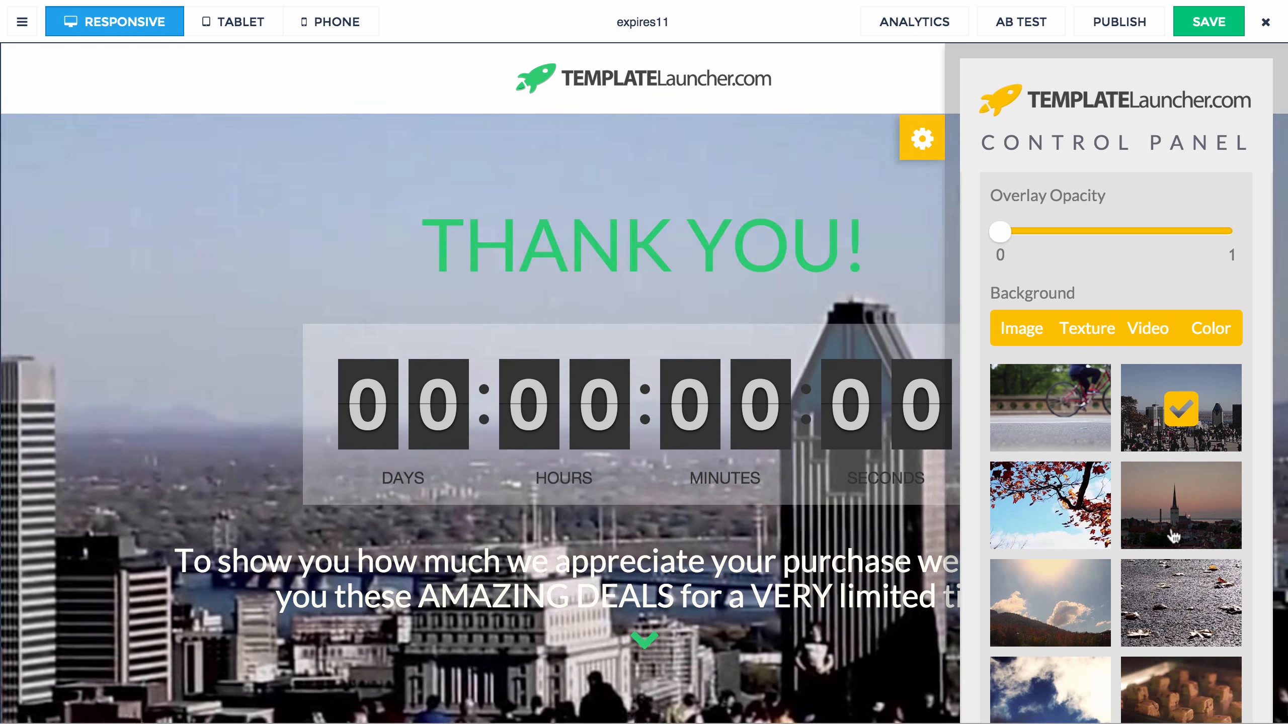
left_click(1171, 533)
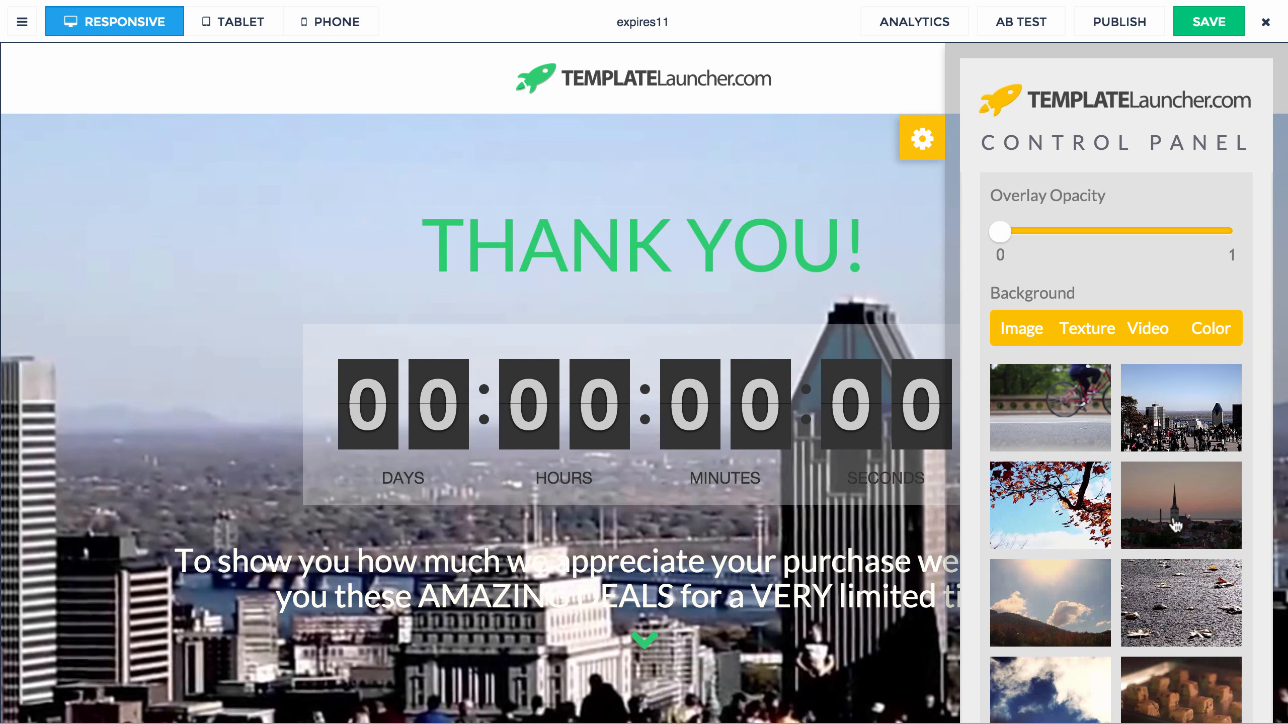
scroll(1169, 553, "down", 6)
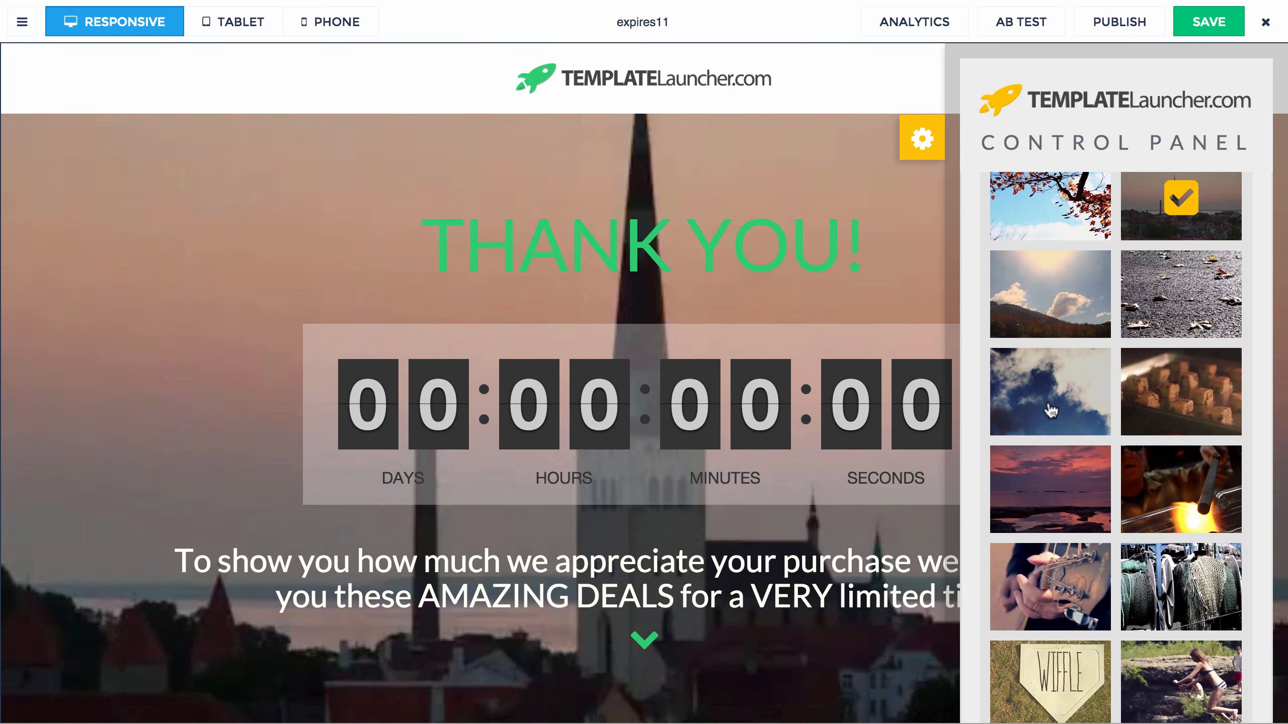
left_click(1050, 295)
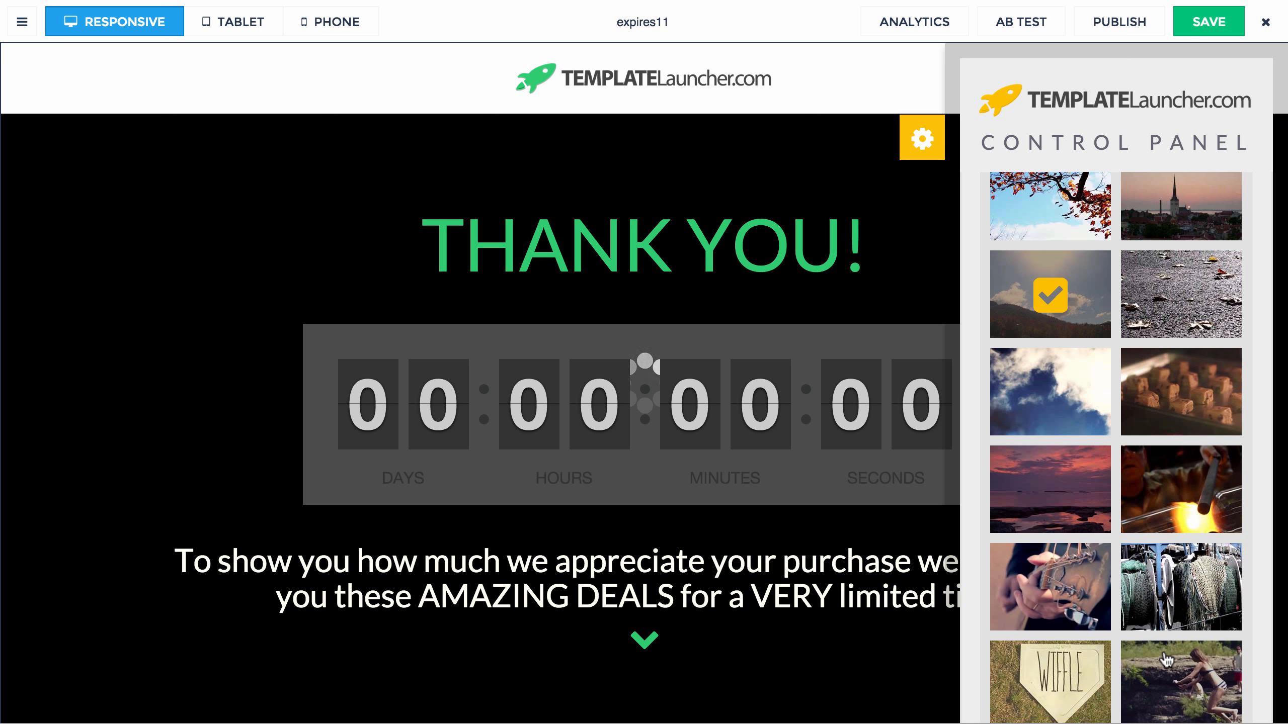
- Raise the Header's overlay opacity to slightly below the middle of the 0 to 1 range to darken the cloud video
scroll(1111, 440, "up", 10)
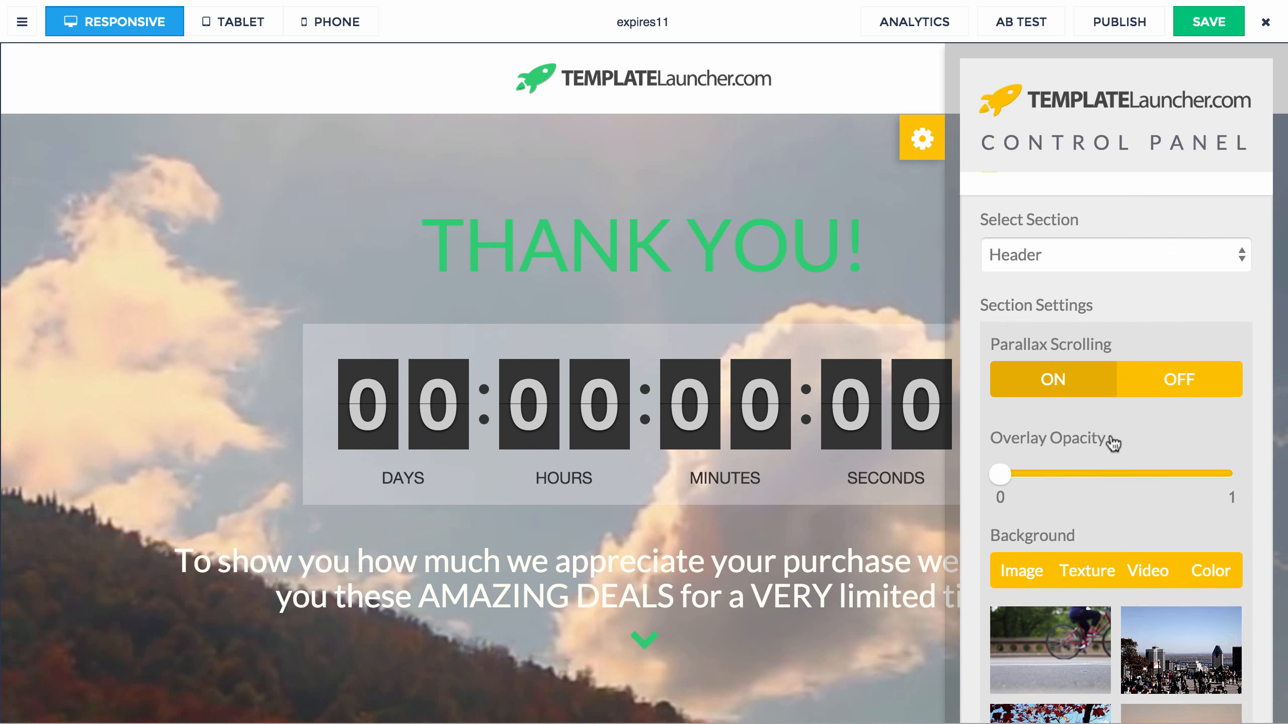
scroll(1112, 442, "up", 3)
left_click_drag(1010, 601, 1113, 601)
scroll(1138, 553, "down", 3)
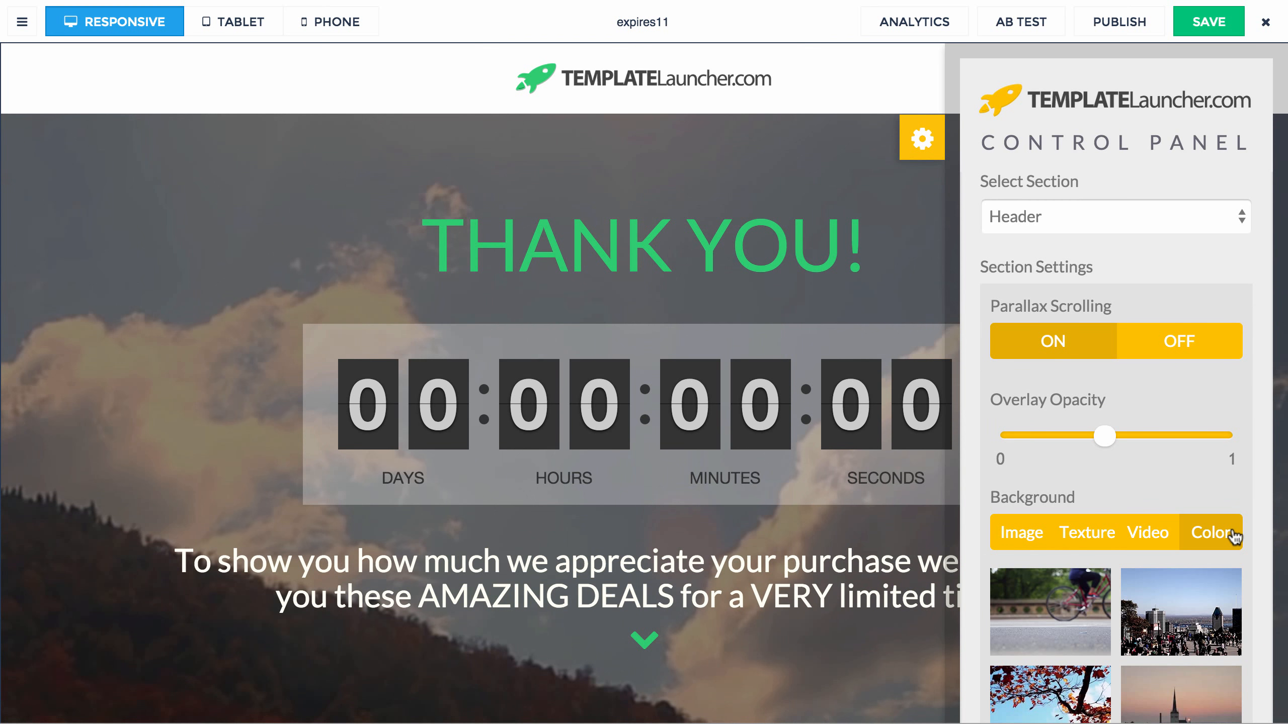
- Set the Header's background color to dark red after trying black and gray, and lower its overlay opacity to 0
left_click(1232, 533)
scroll(1096, 548, "down", 5)
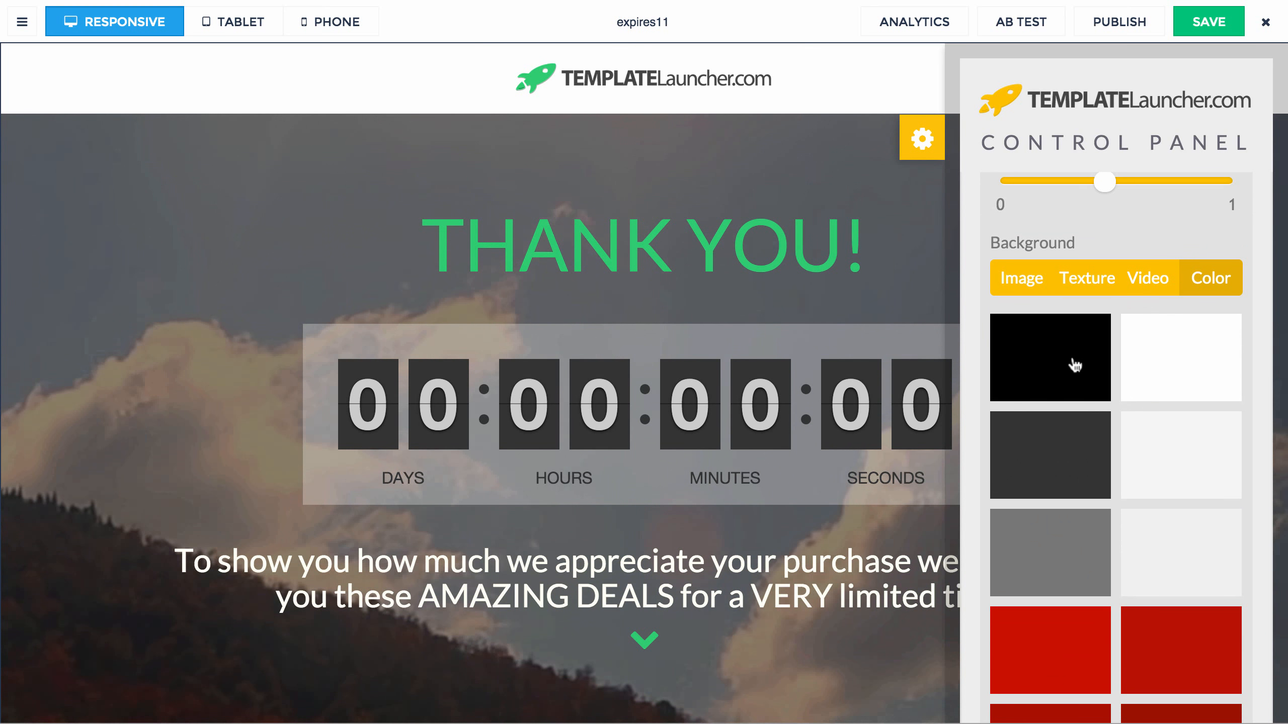
left_click(1076, 365)
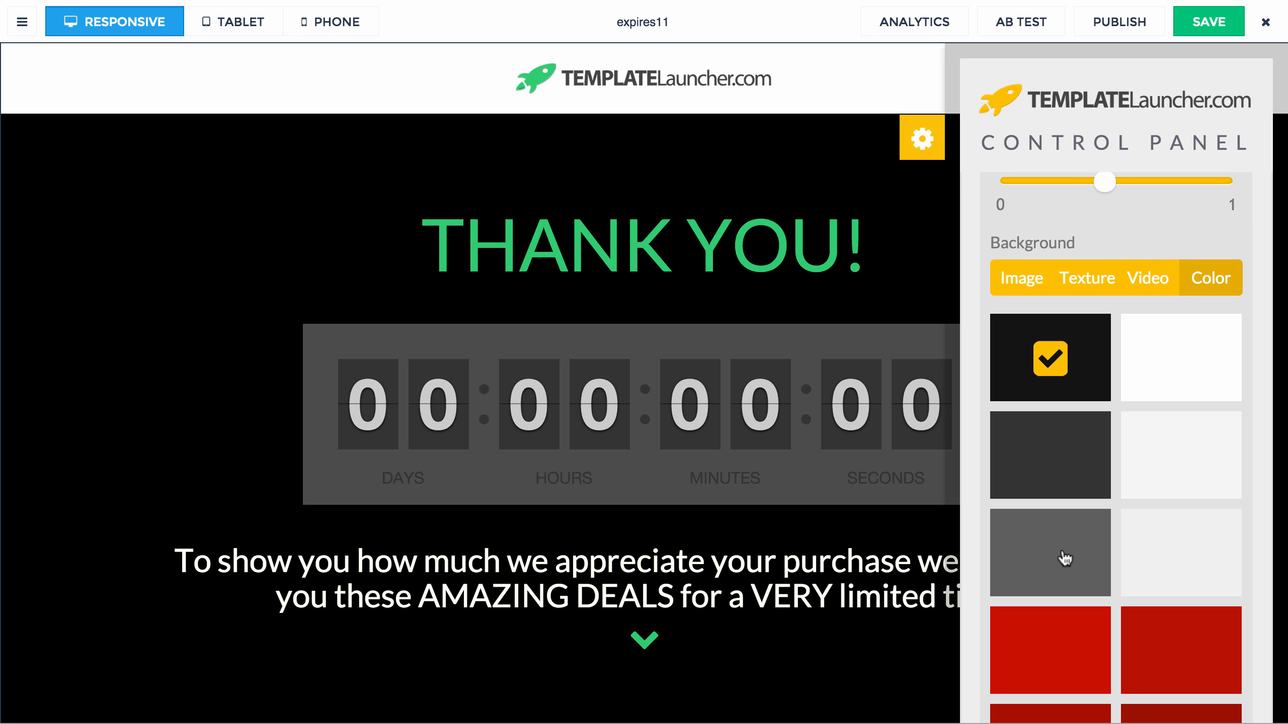
left_click(1065, 558)
left_click_drag(1101, 182, 998, 180)
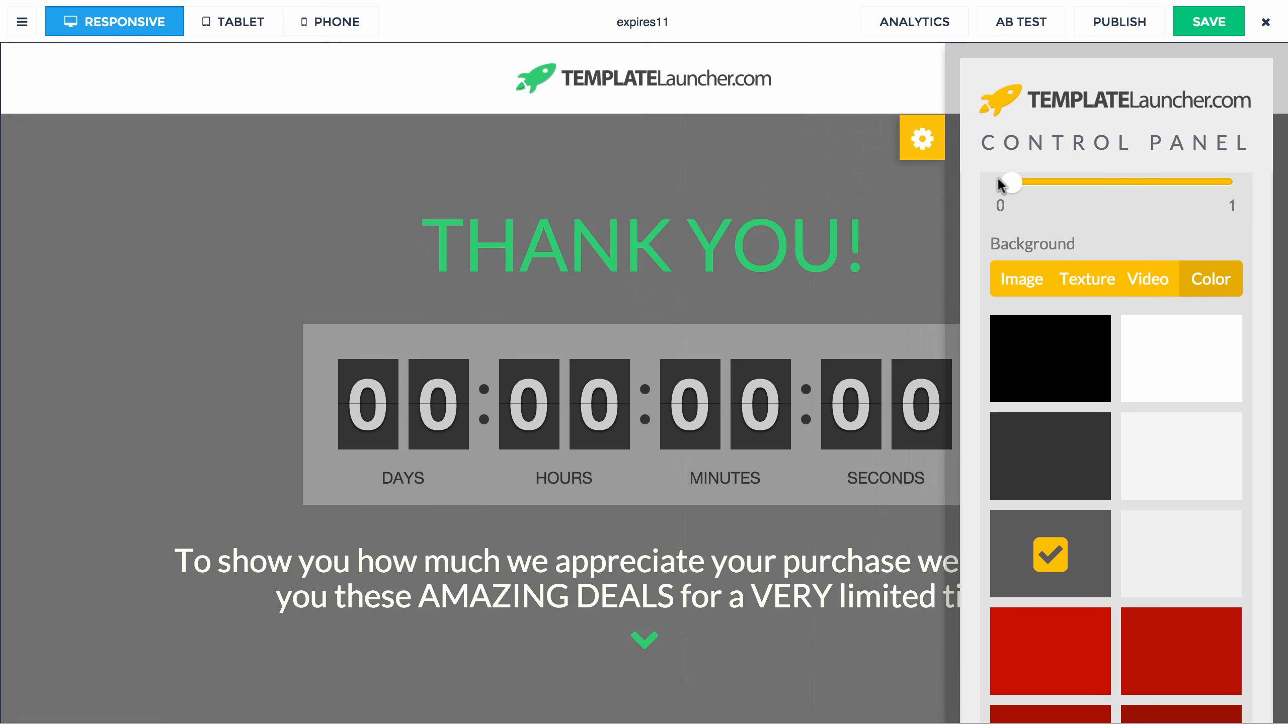
left_click(1186, 675)
scroll(1181, 634, "down", 5)
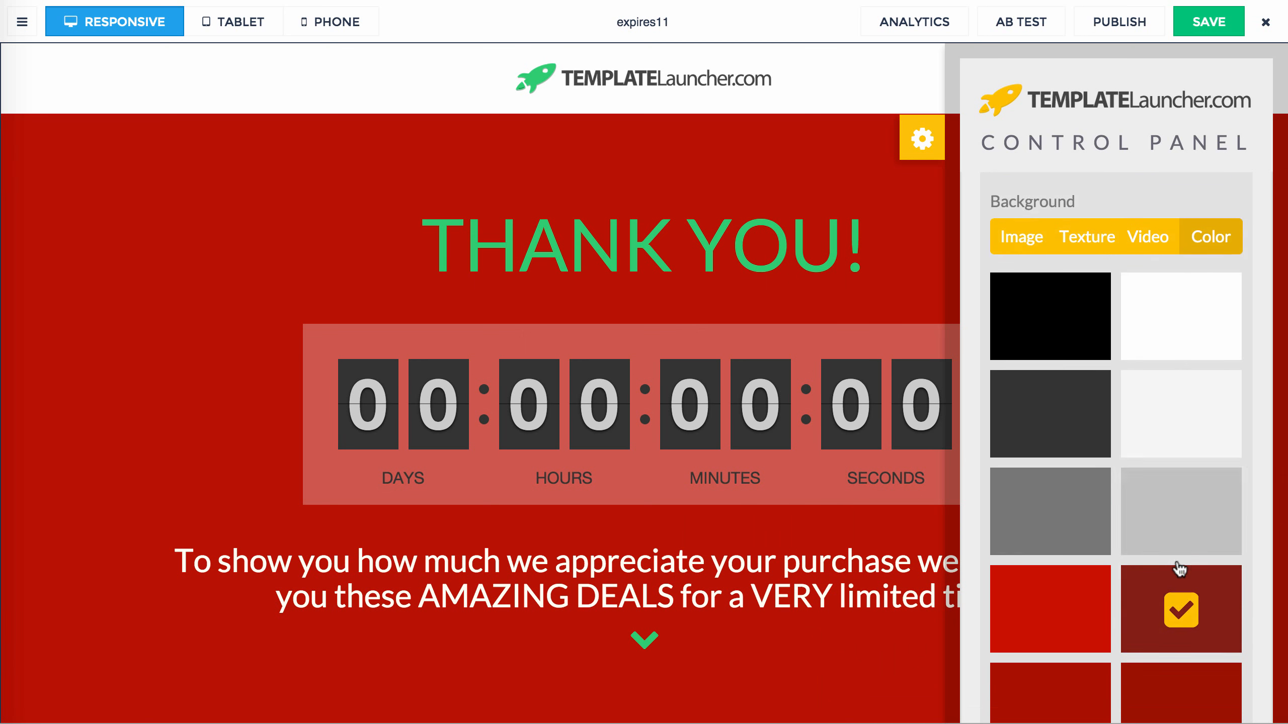
- Collapse the background settings, close the template's control panel, and show the page's content list with the Menu Bar group collapsed
scroll(1167, 565, "up", 5)
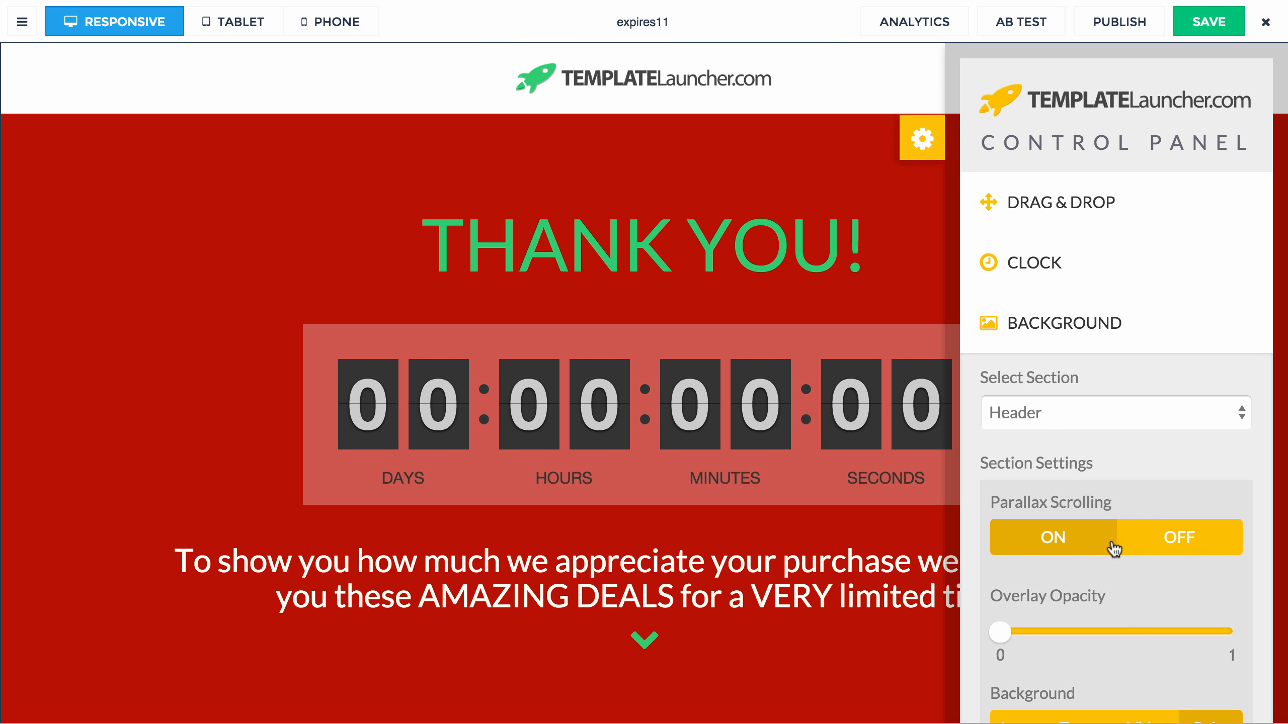
left_click(1048, 311)
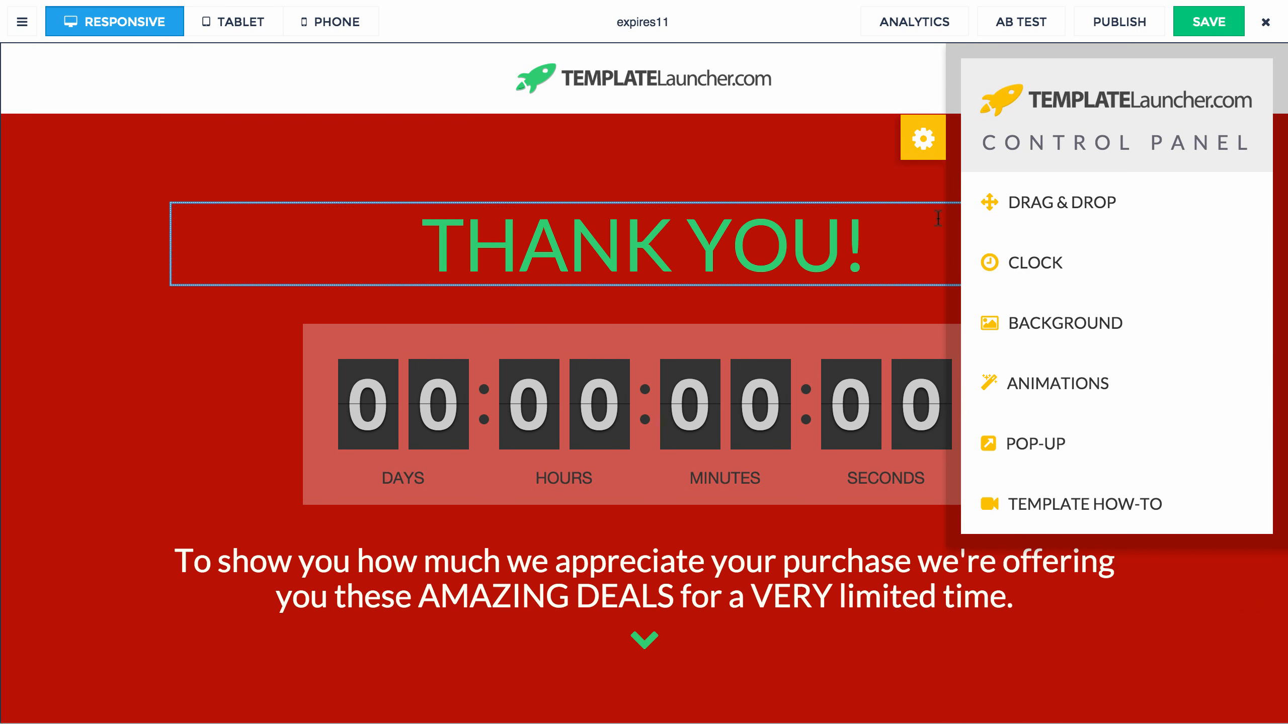
left_click(923, 141)
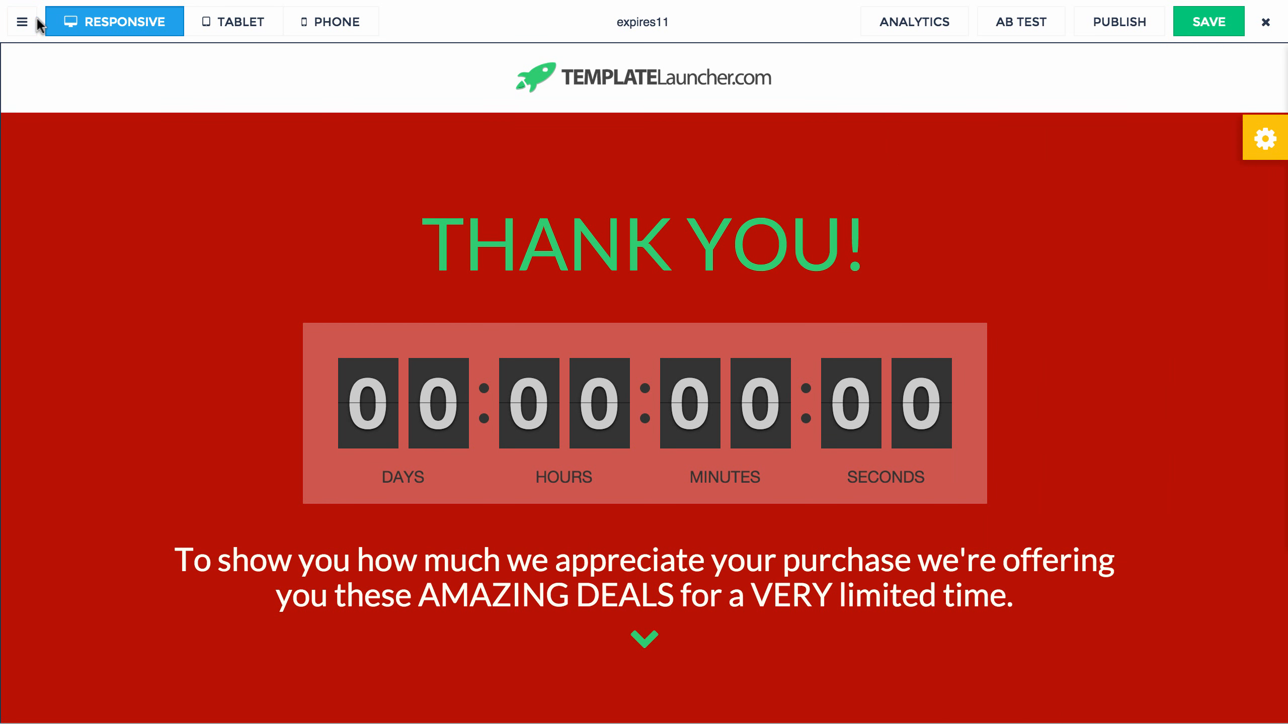
left_click(21, 22)
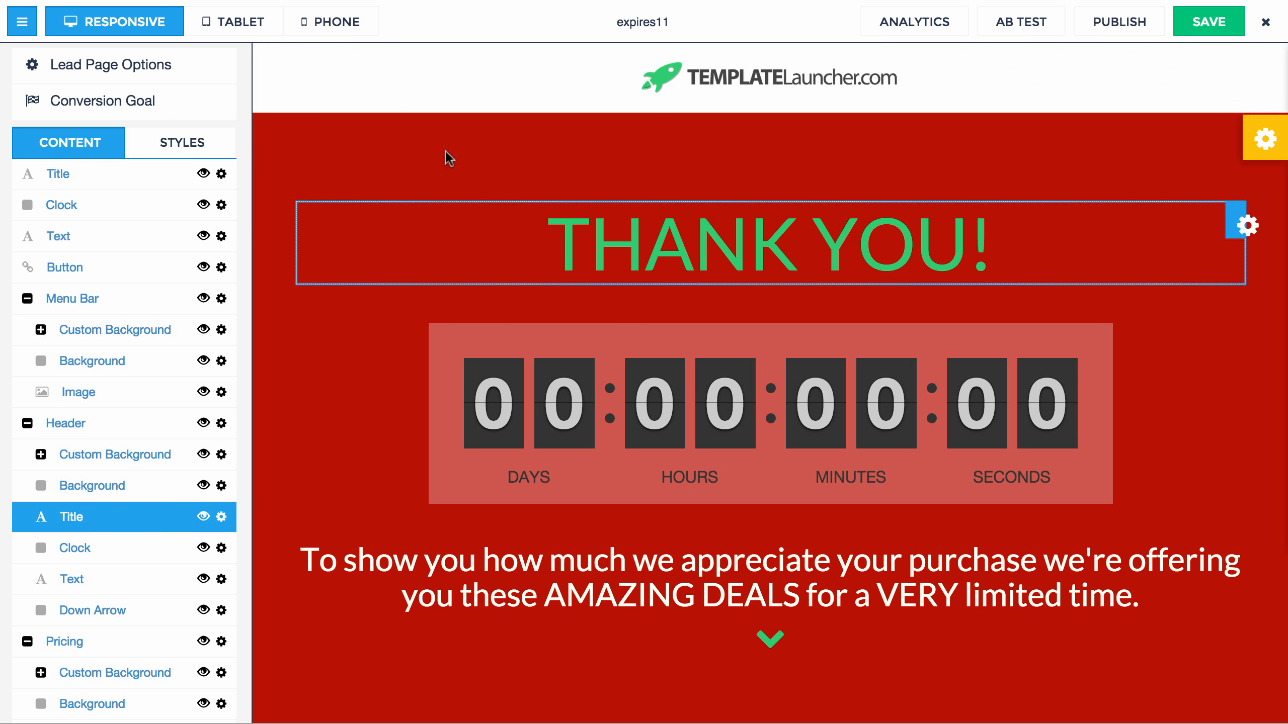
left_click(28, 299)
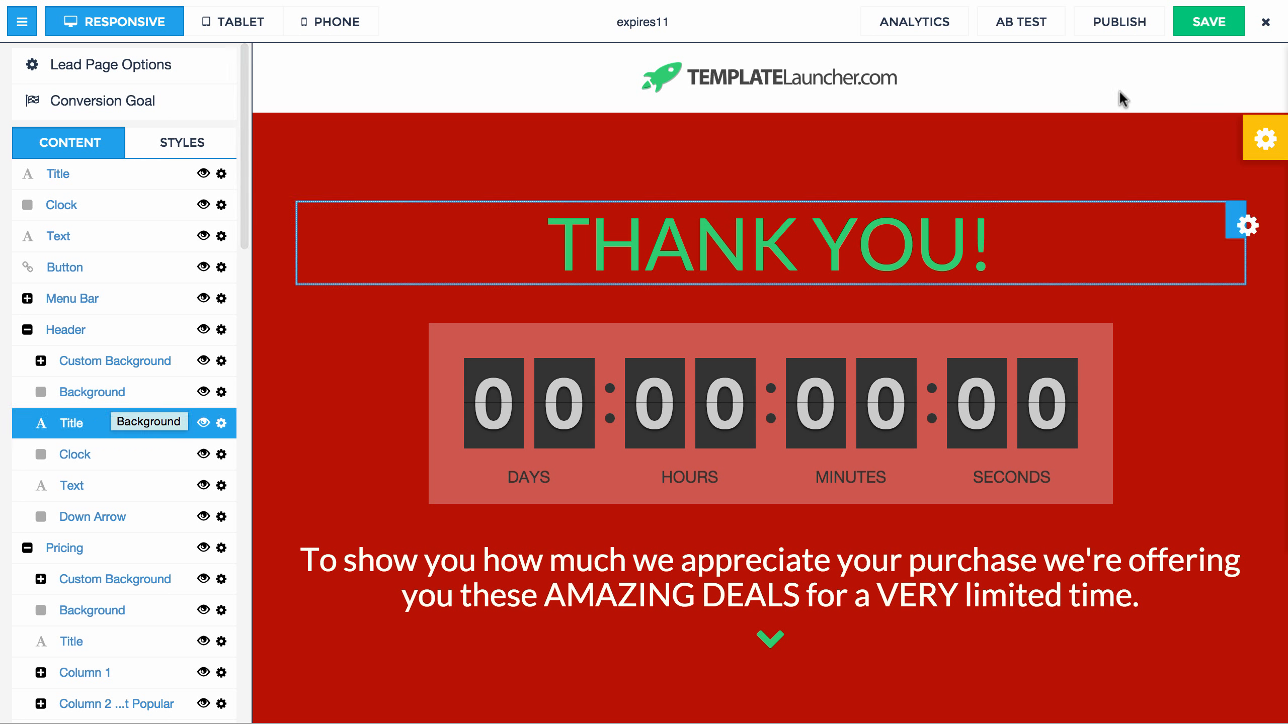
- Set the Header's background to the wooden bench image and raise its overlay opacity to slightly below the middle of the range
left_click(1265, 138)
left_click(1040, 329)
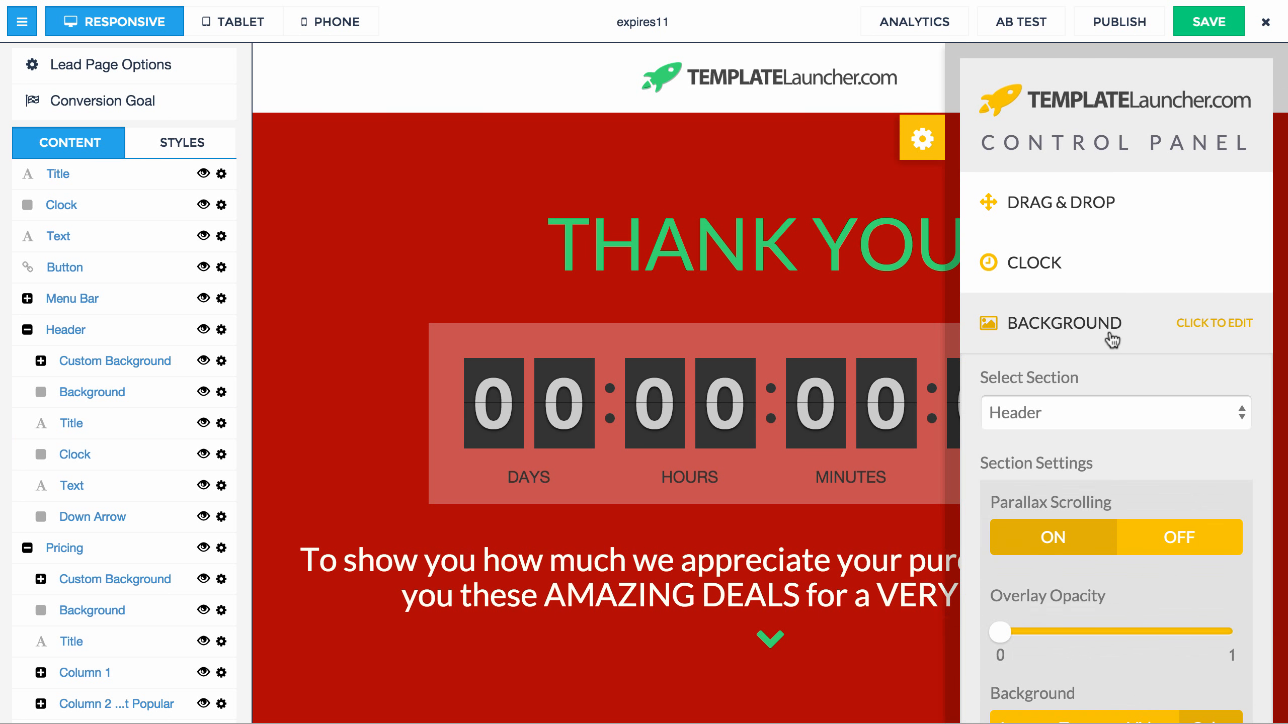
scroll(1094, 409, "down", 5)
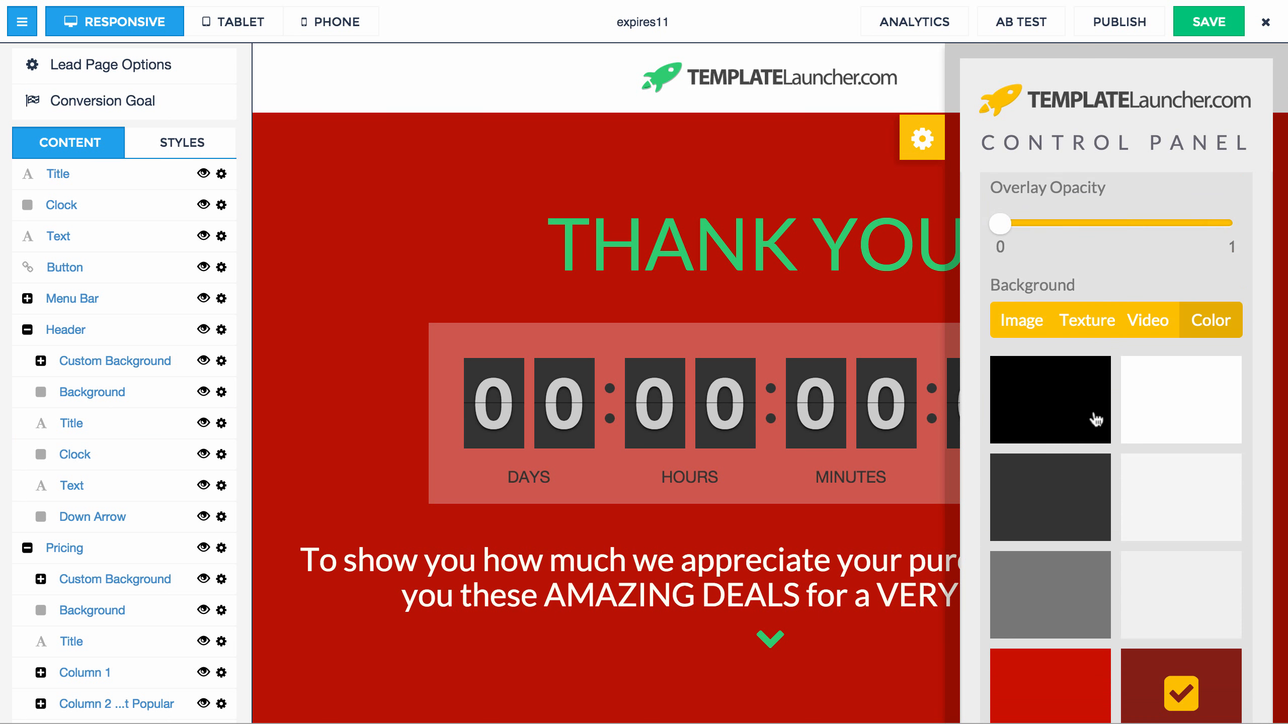
left_click(1021, 306)
left_click(1057, 450)
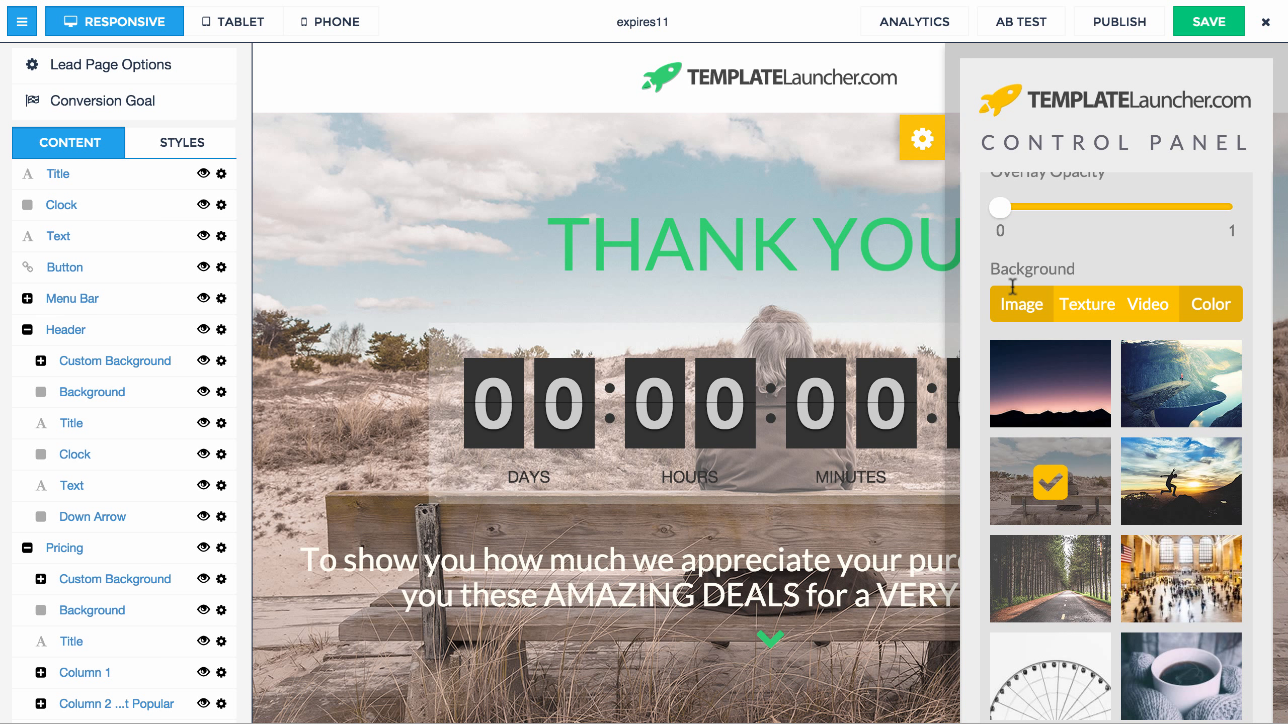
left_click_drag(1010, 216, 1105, 218)
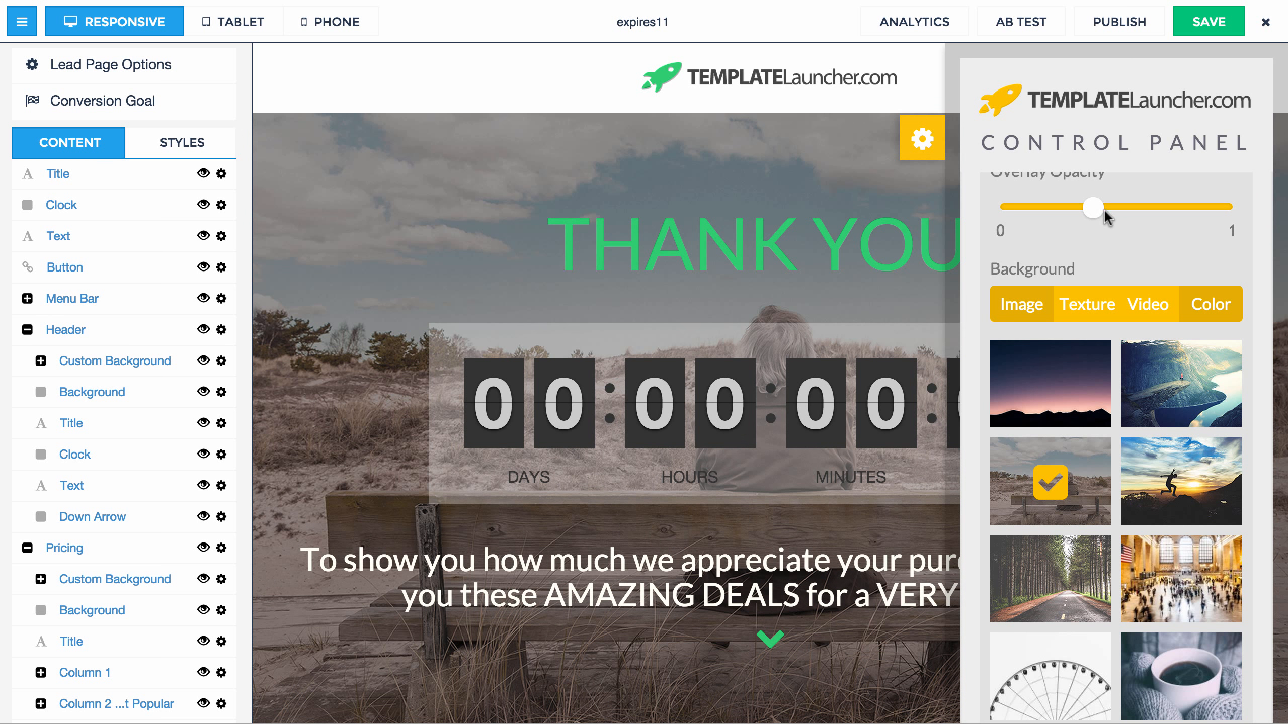
left_click(920, 143)
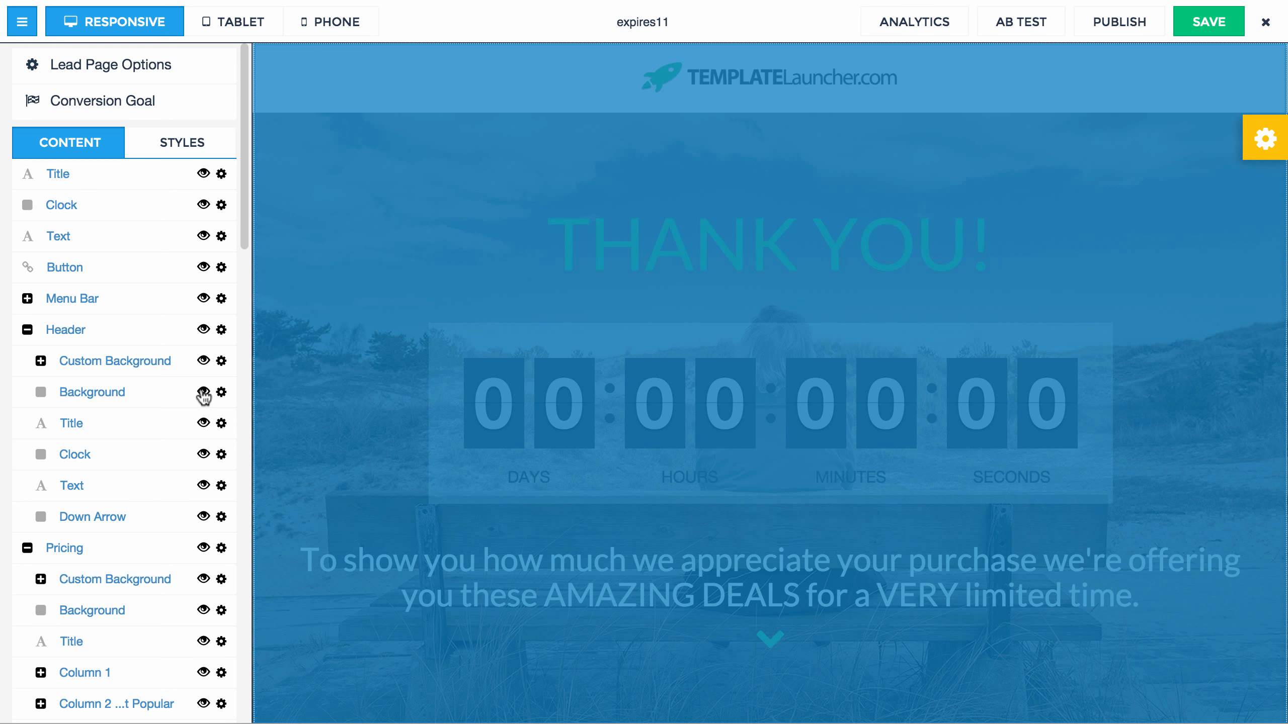
- Hide the Header's Background element and set its Custom Background image to the starry night sky above a wooden fence
left_click(203, 394)
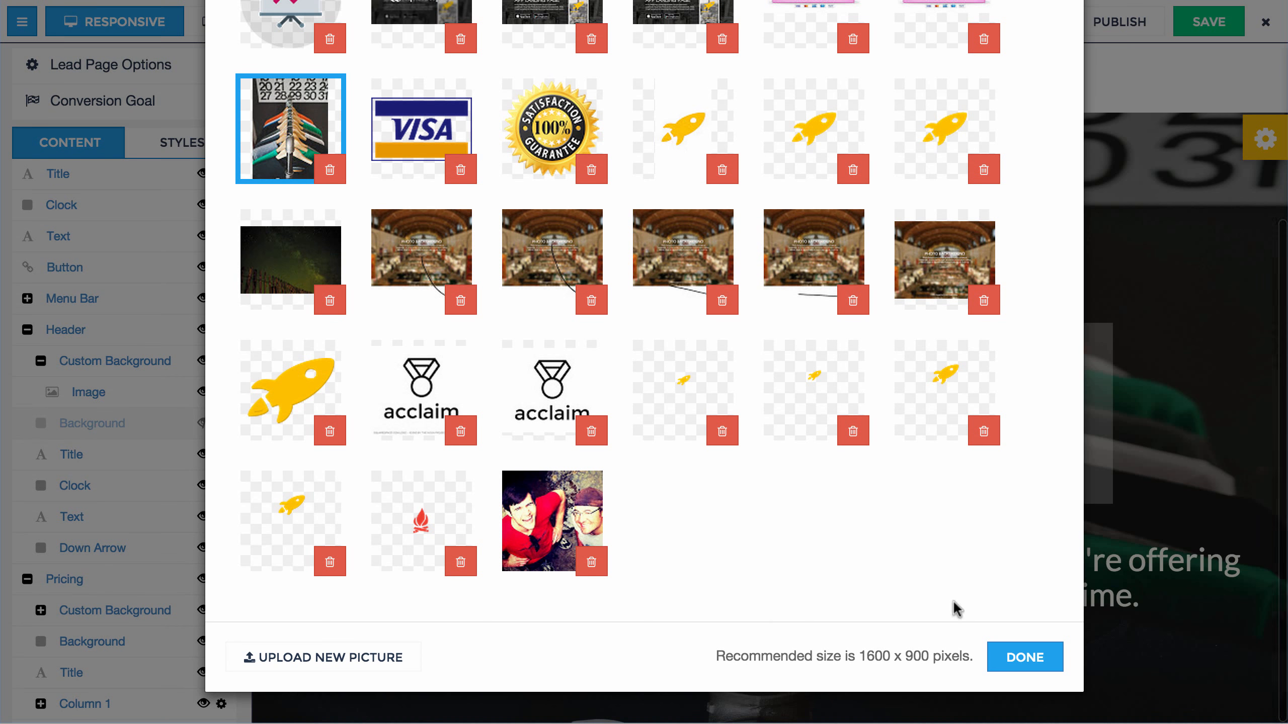
left_click(1024, 657)
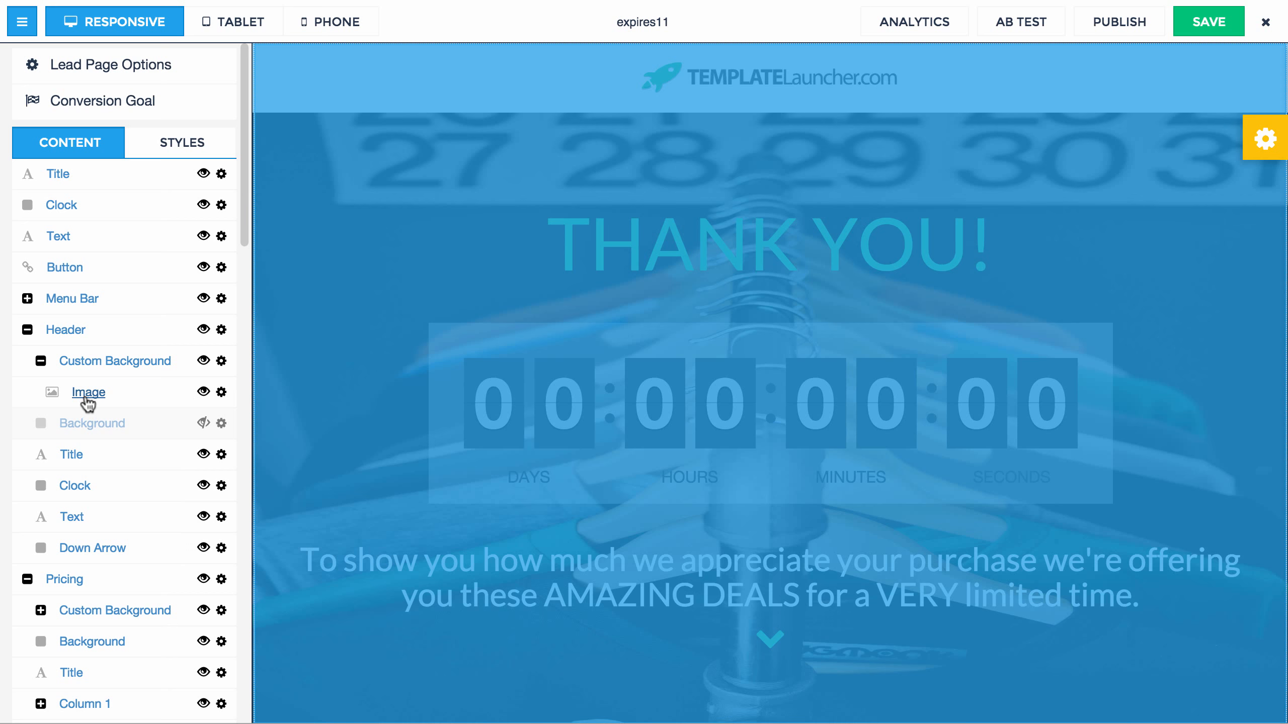
left_click(93, 401)
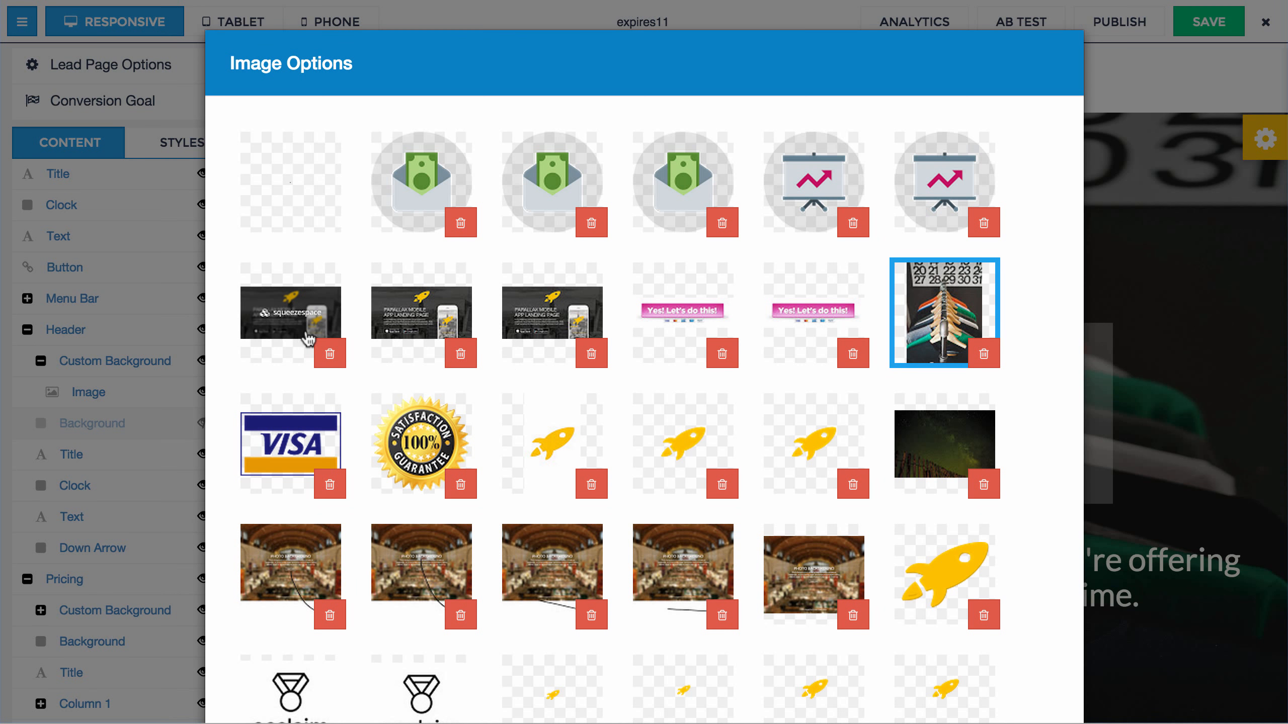
scroll(808, 436, "down", 2)
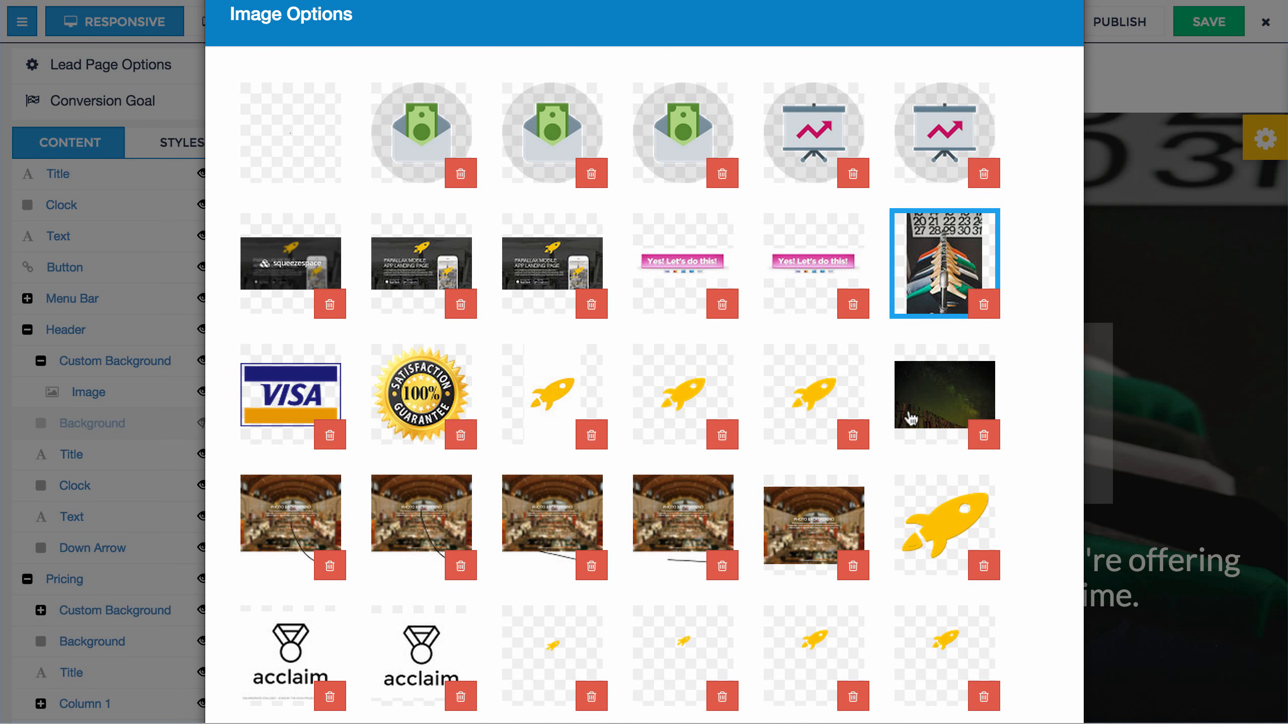
left_click(911, 420)
scroll(900, 457, "down", 8)
left_click(1027, 660)
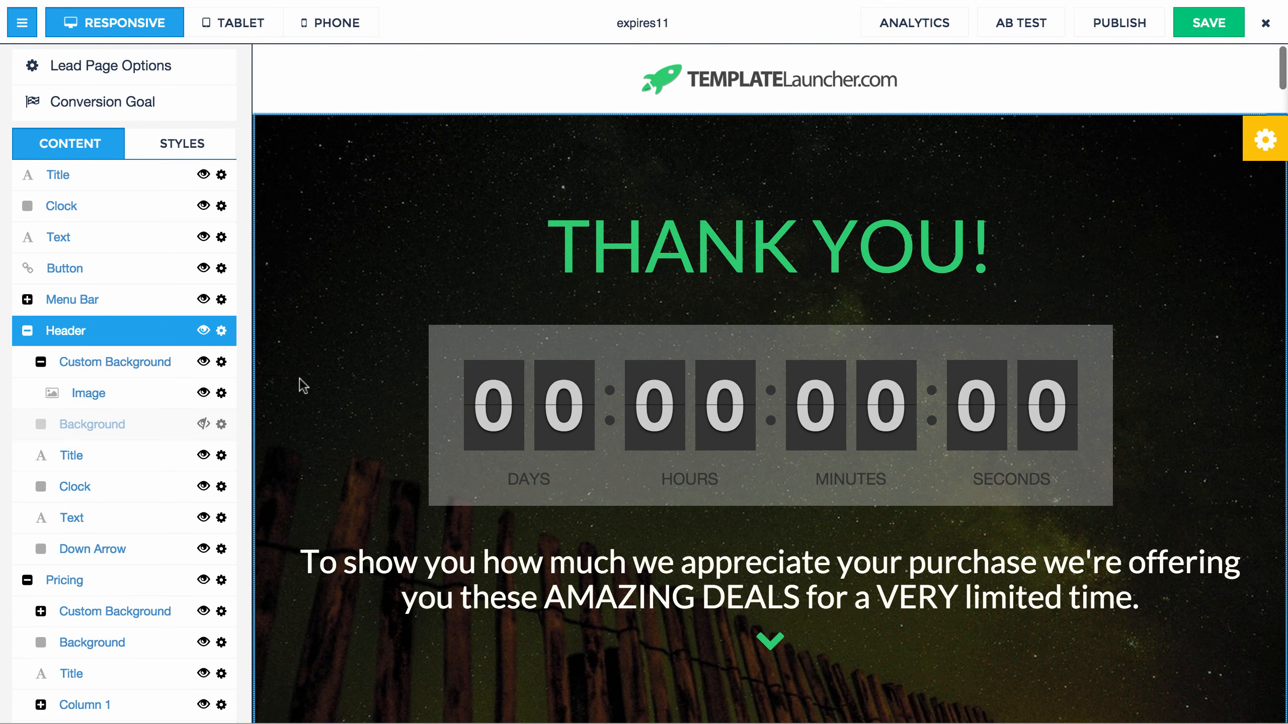
- Compare the Header's parallax scrolling on and off while moving through the page, leave it off, and close the control panel
left_click(1264, 140)
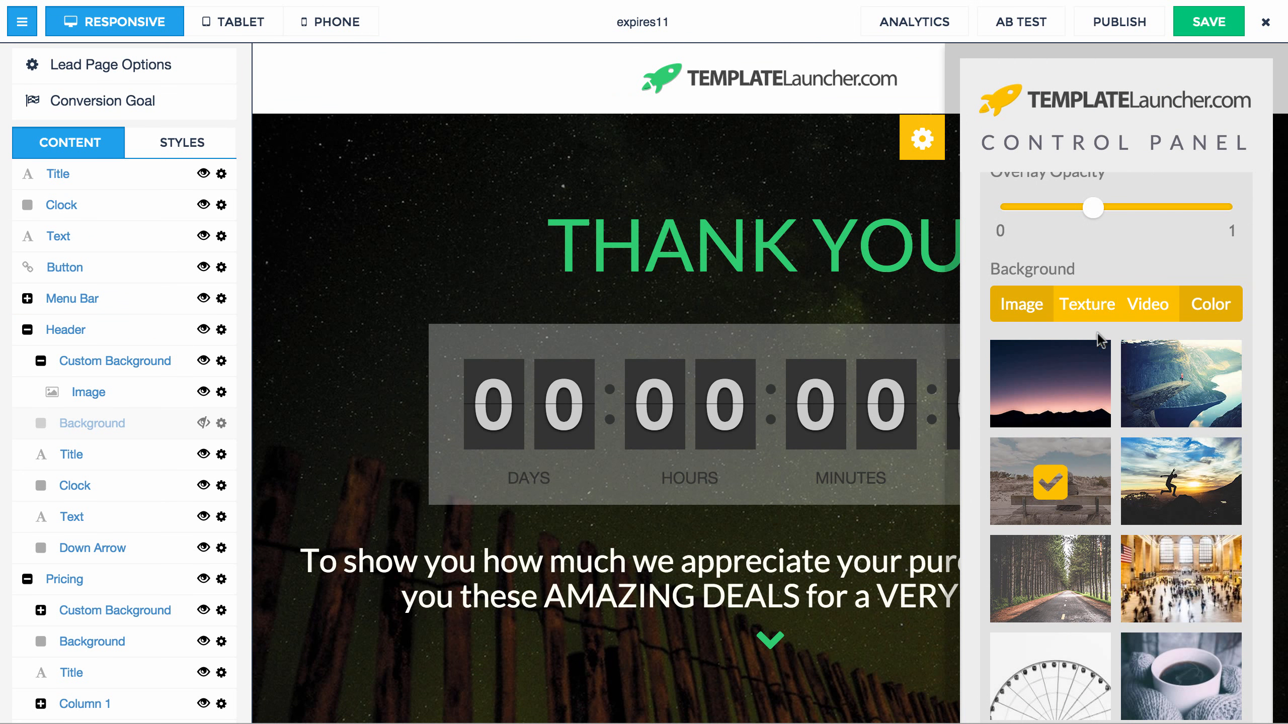
scroll(1101, 340, "up", 5)
left_click(1203, 363)
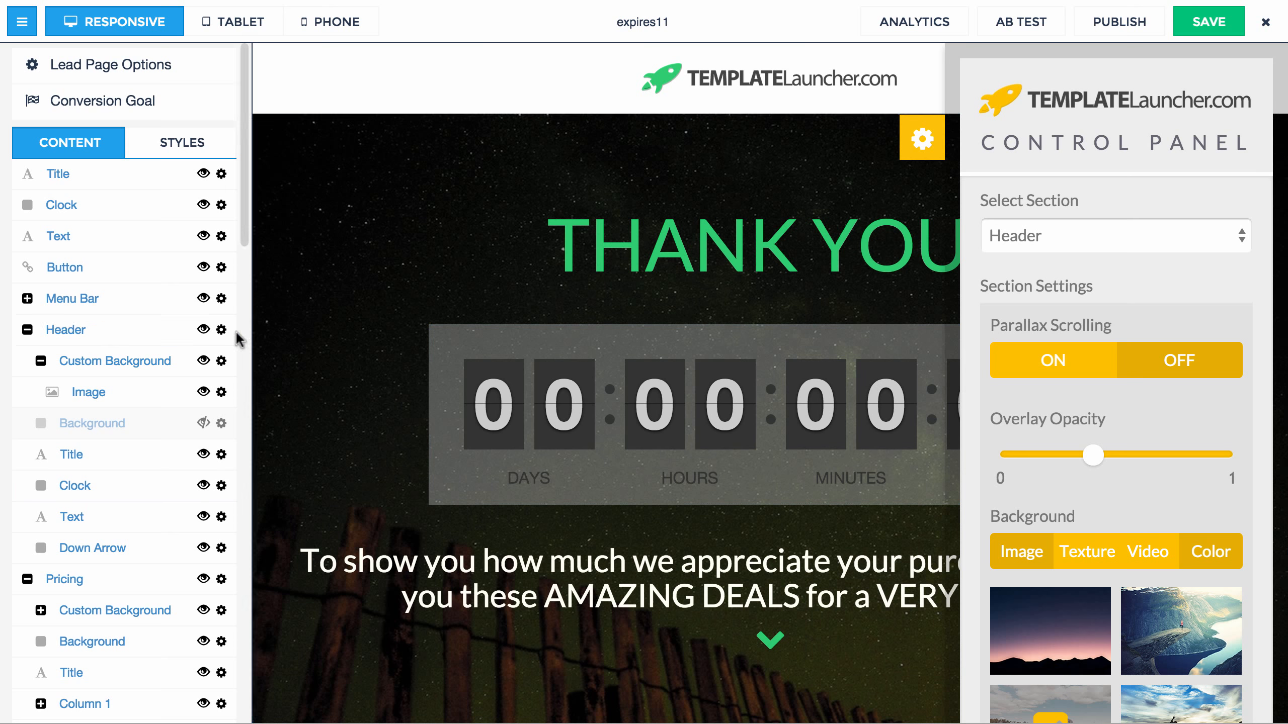
scroll(325, 345, "down", 5)
left_click(1091, 362)
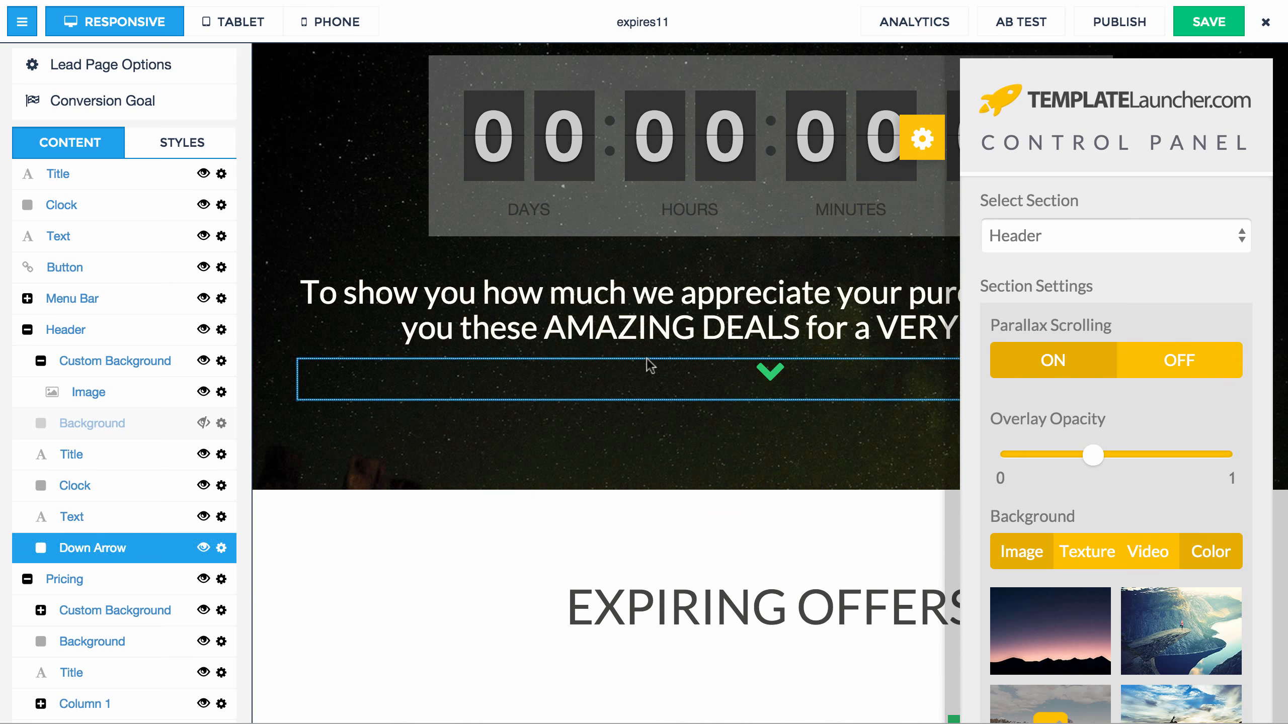
scroll(572, 350, "down", 2)
scroll(572, 351, "up", 7)
scroll(745, 351, "down", 4)
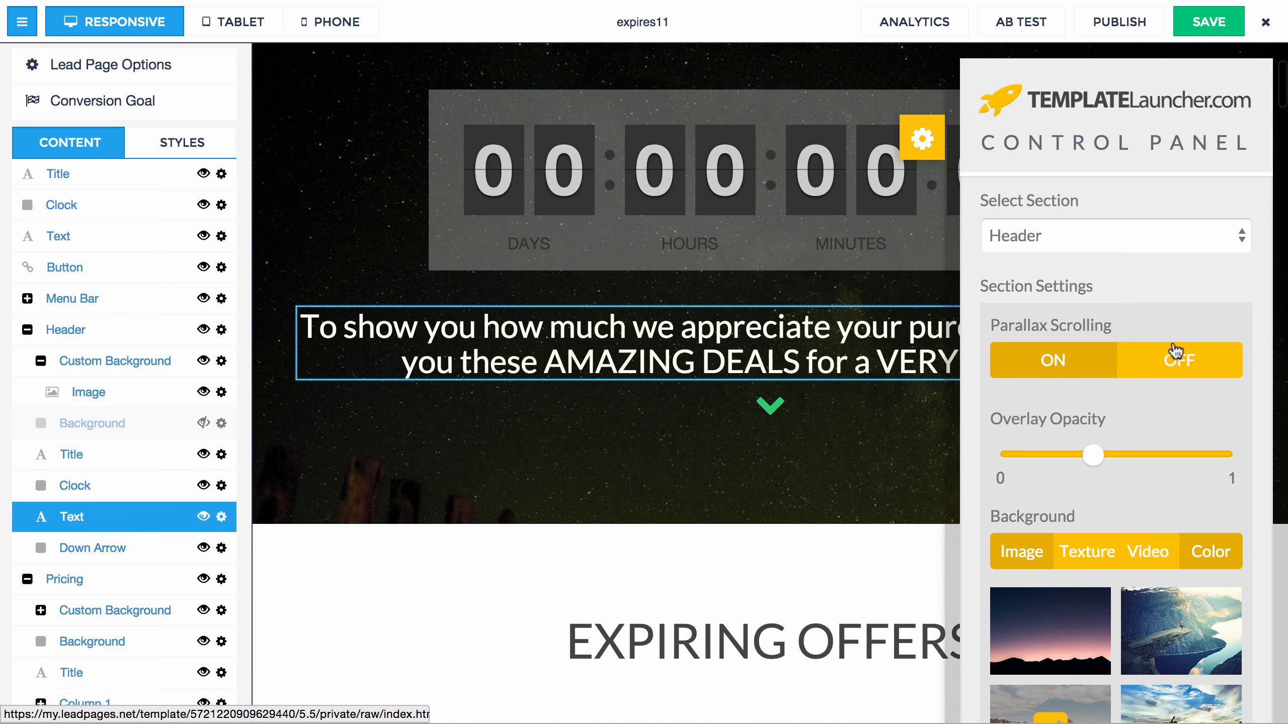
left_click(1175, 355)
scroll(908, 155, "up", 3)
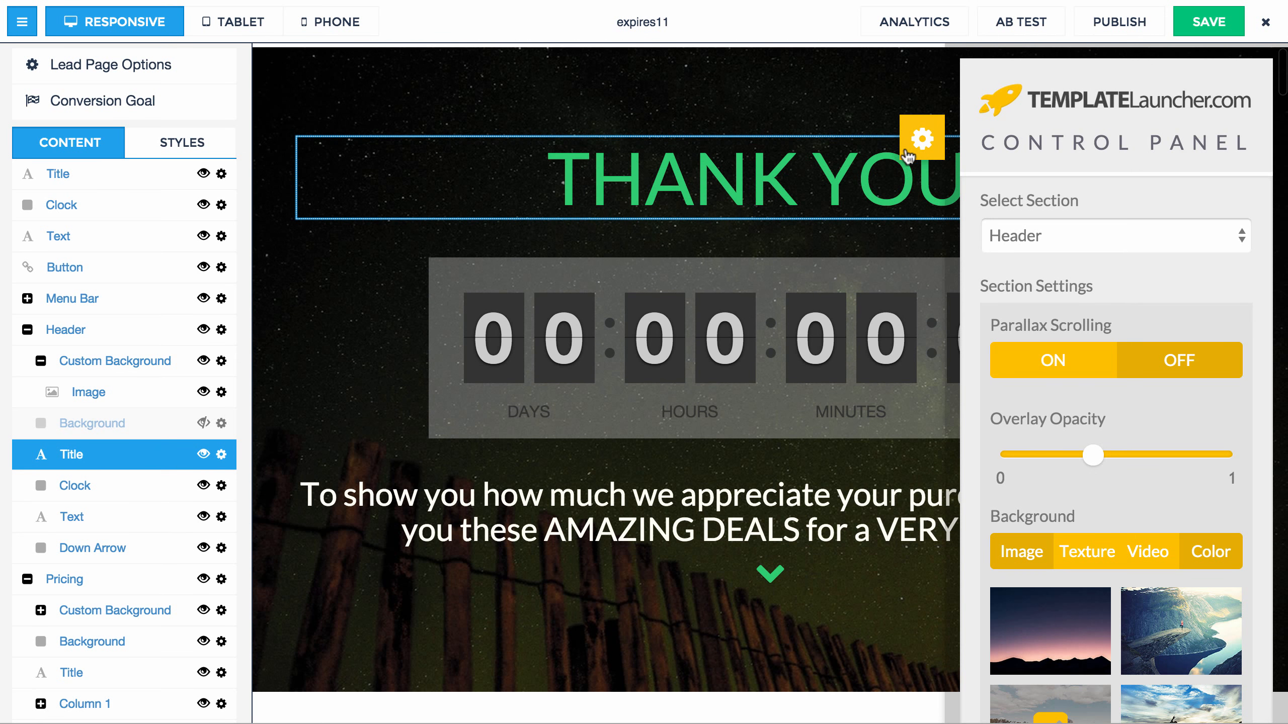
left_click(908, 155)
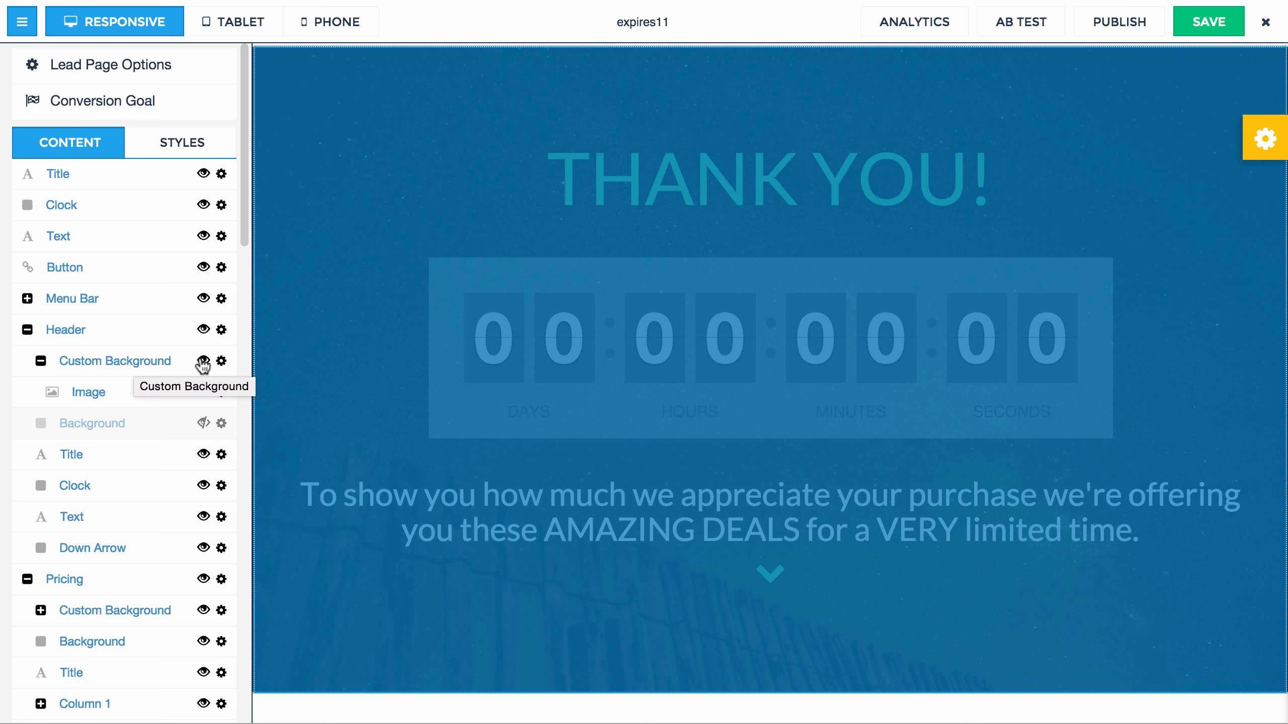
- Hide the Header's Custom Background and set the Header Background style color to red #f50c0c
left_click(203, 361)
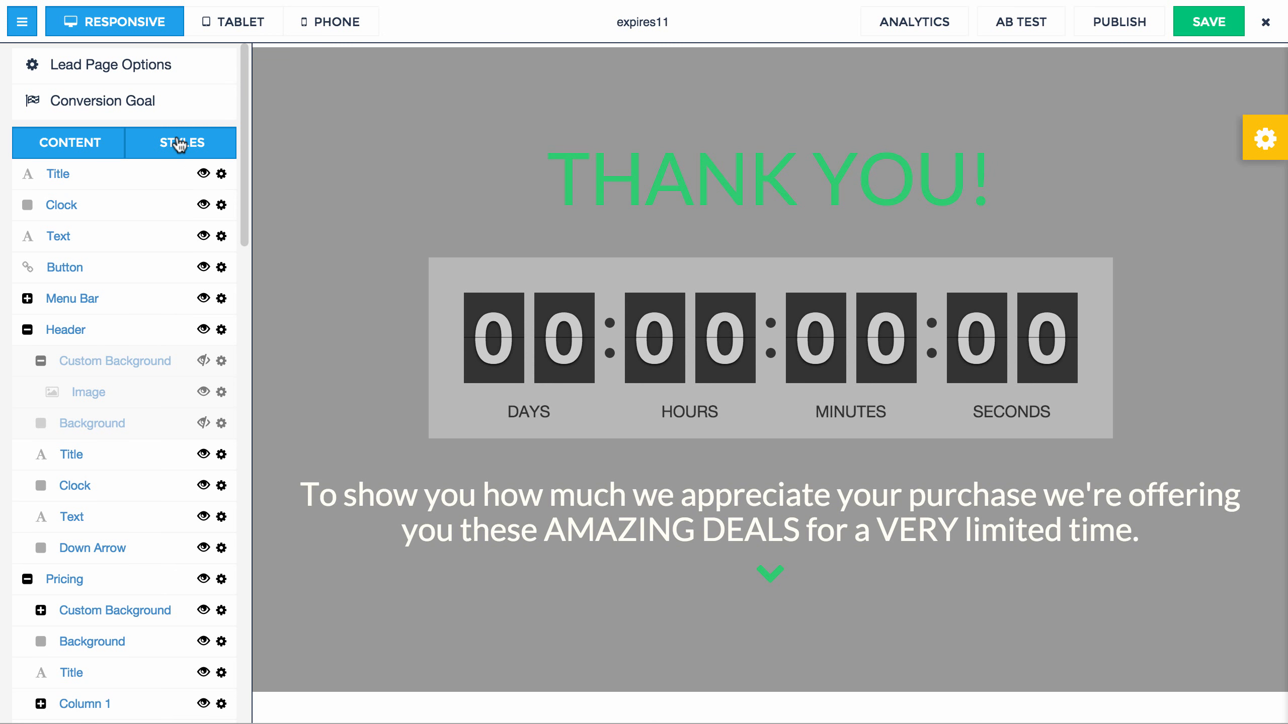
left_click(179, 144)
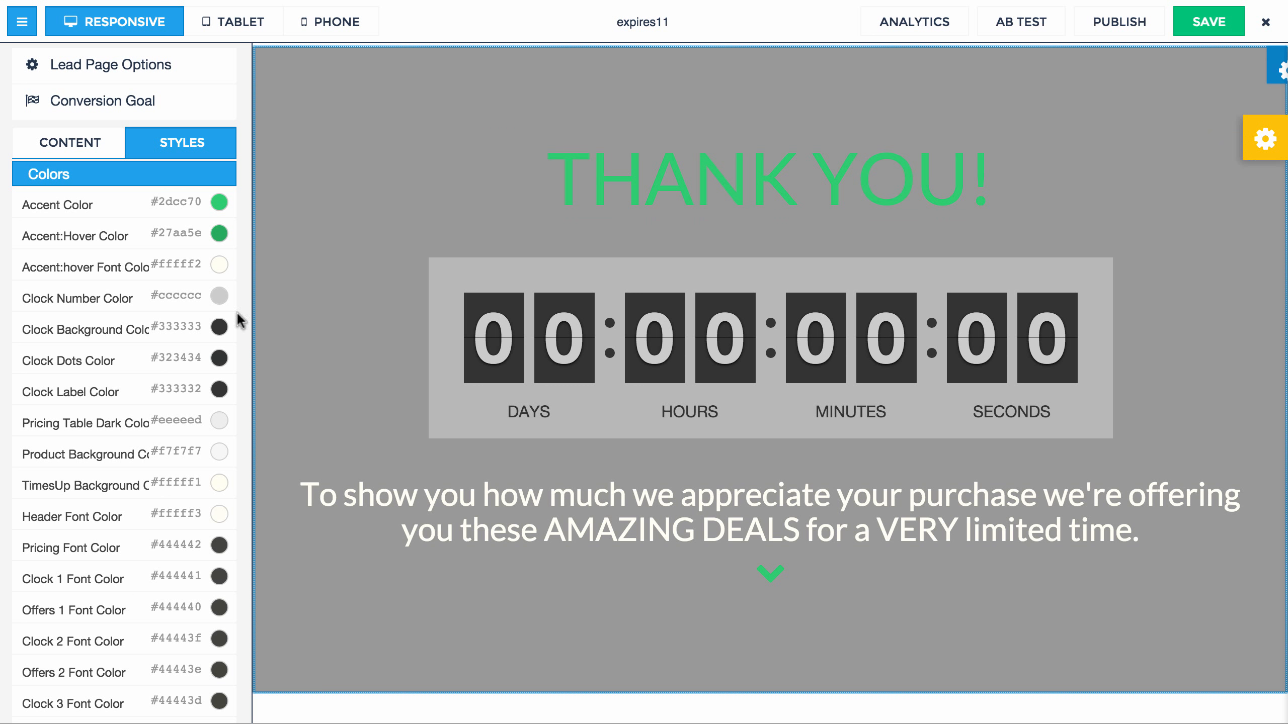
scroll(134, 545, "down", 5)
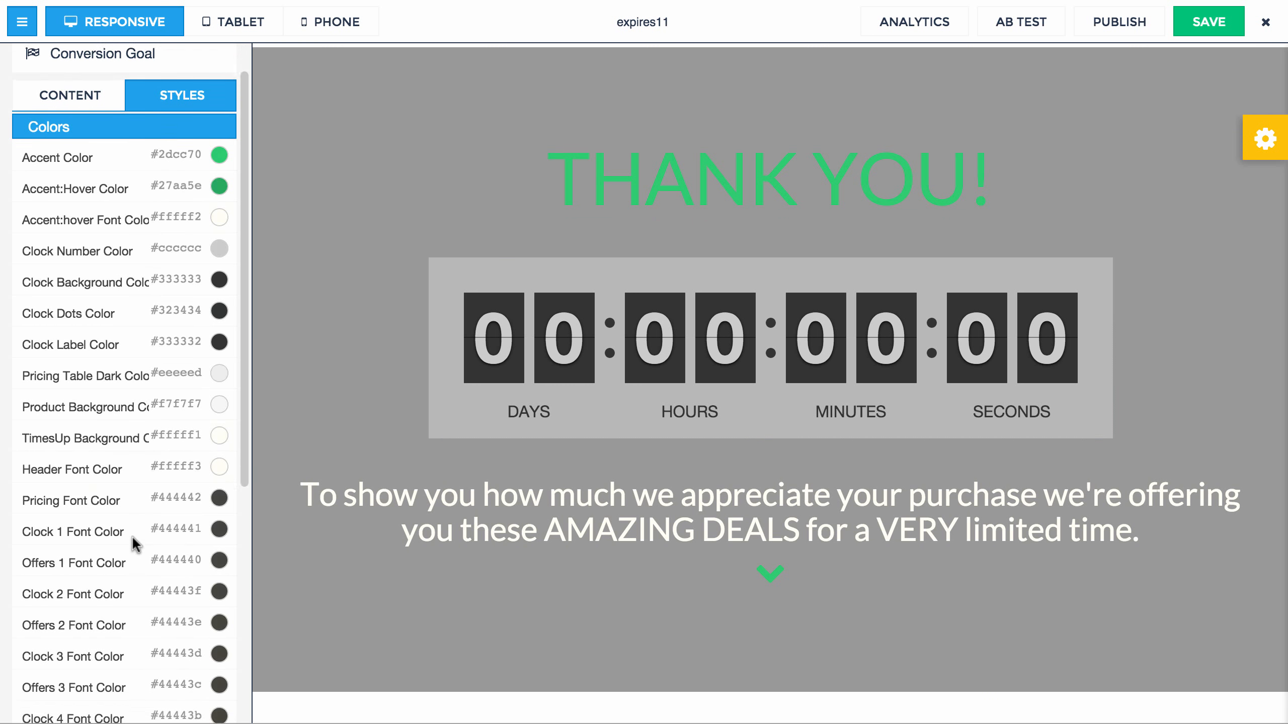
scroll(134, 545, "down", 4)
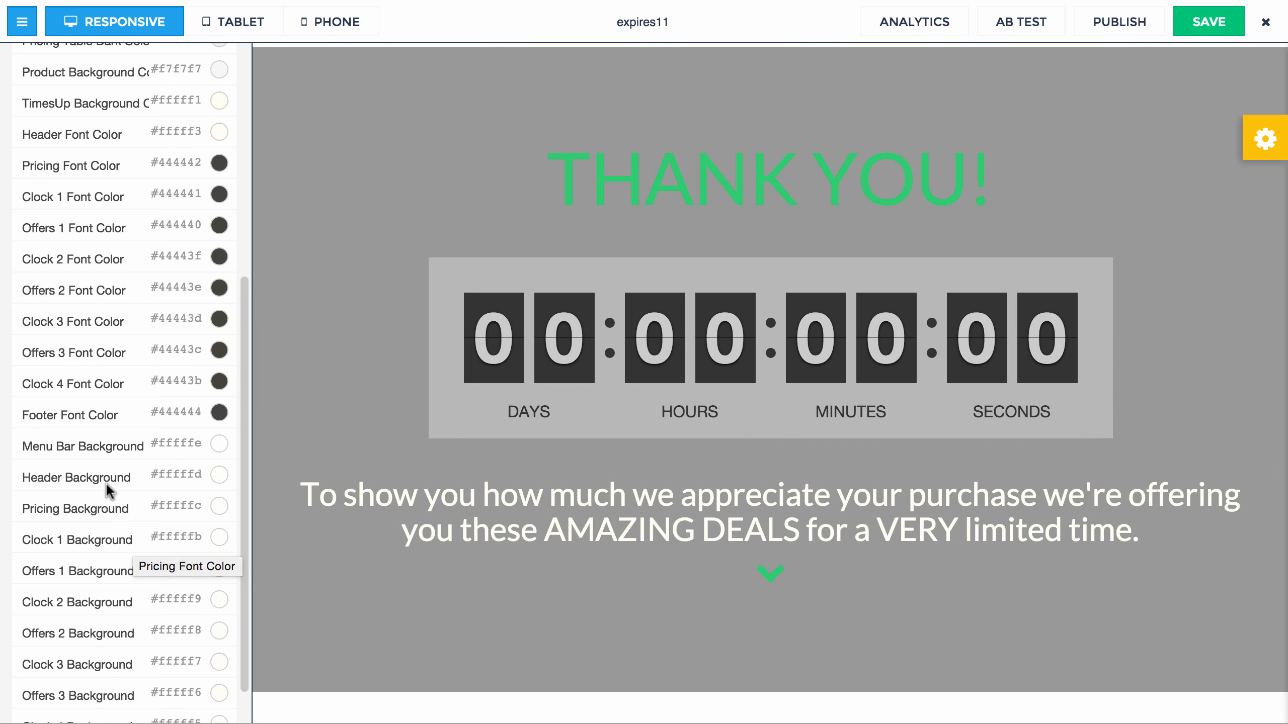
left_click(159, 476)
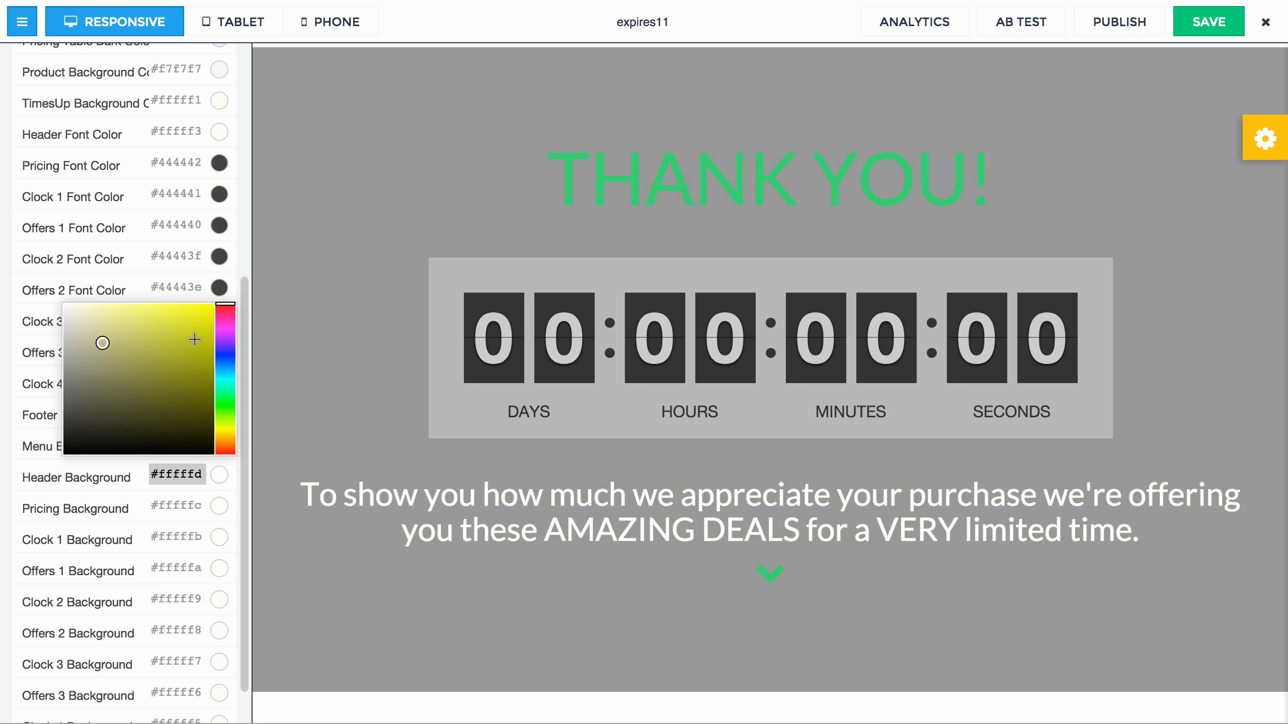
left_click(205, 322)
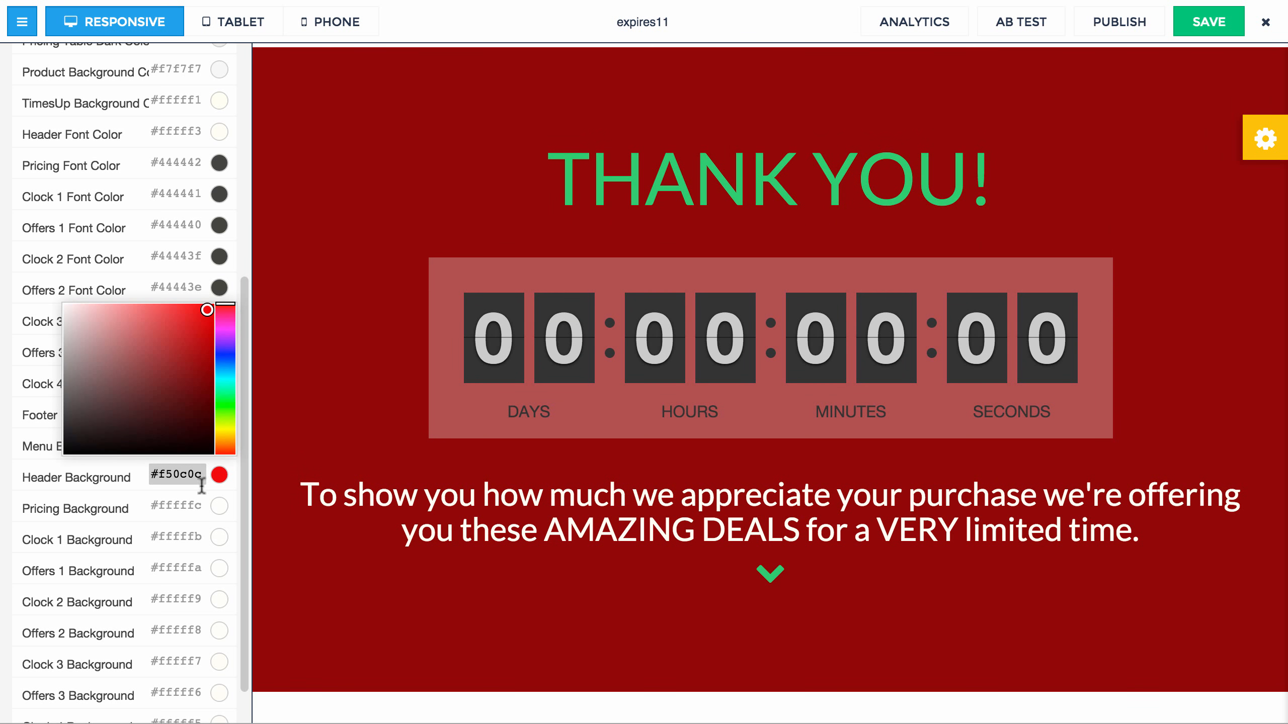
left_click(181, 489)
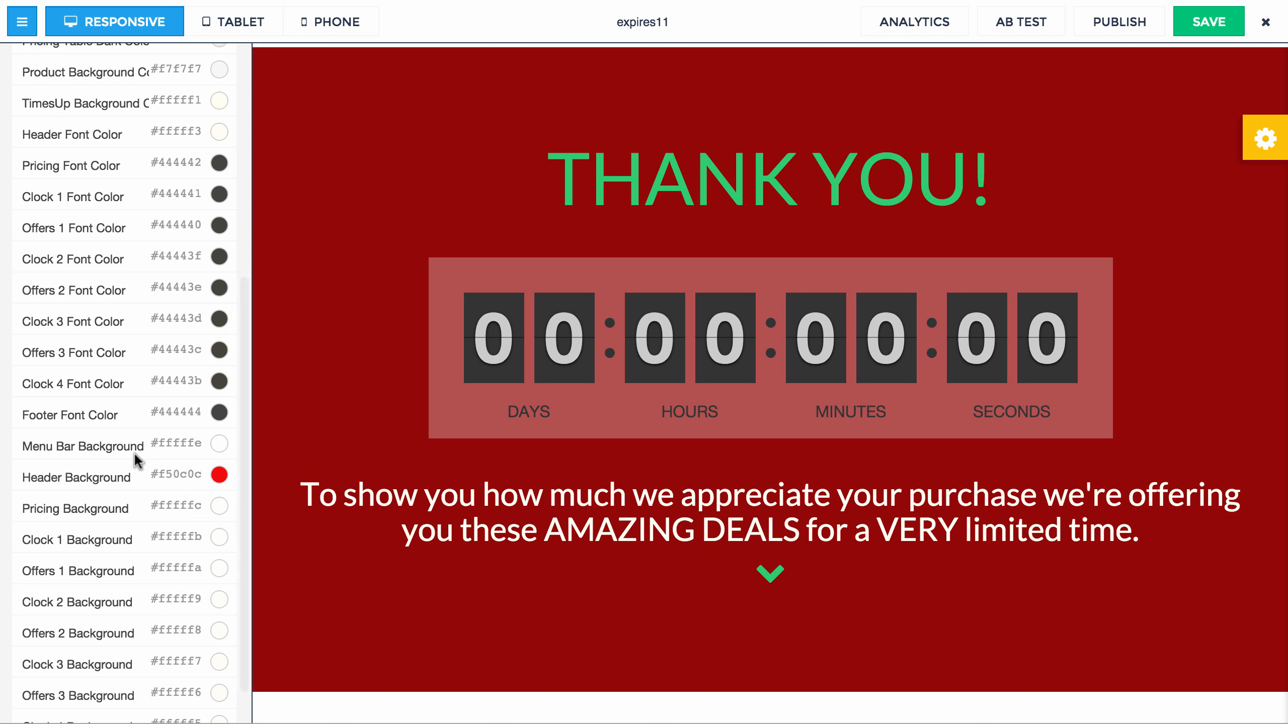
- Return to the page's content list and bring the Expiring Offers pricing section into view
scroll(133, 257, "up", 8)
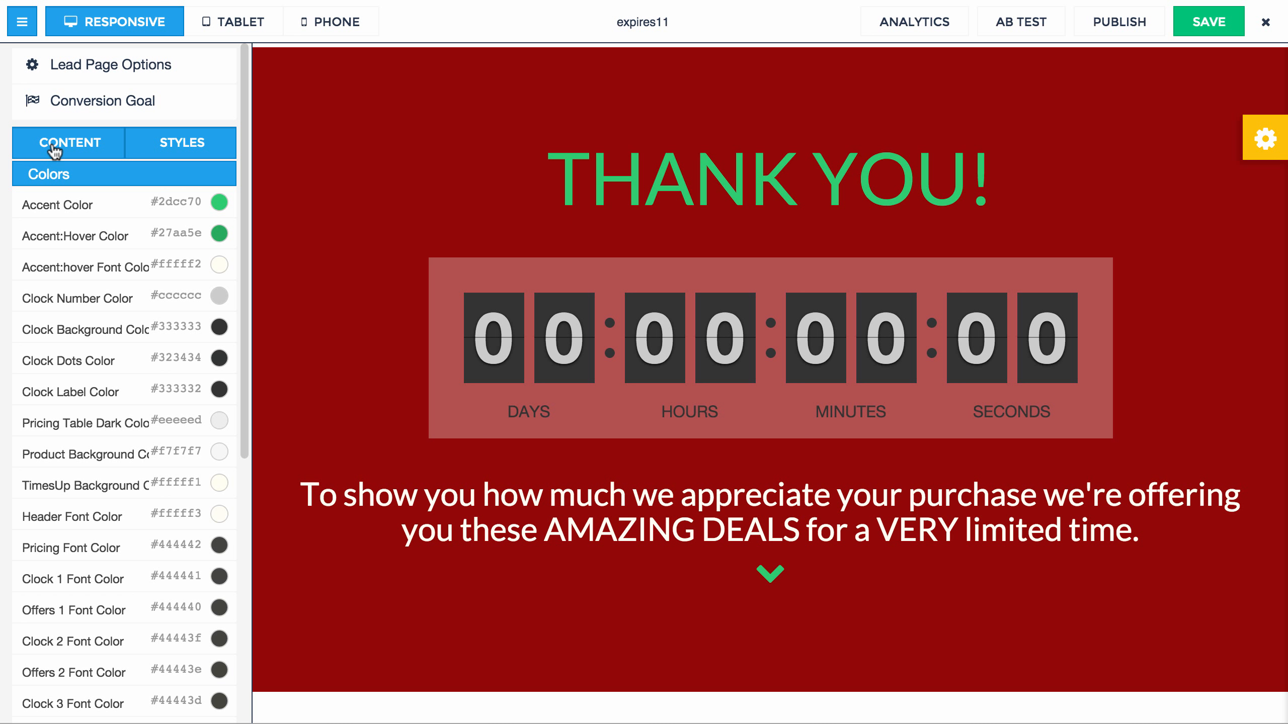
scroll(537, 216, "down", 6)
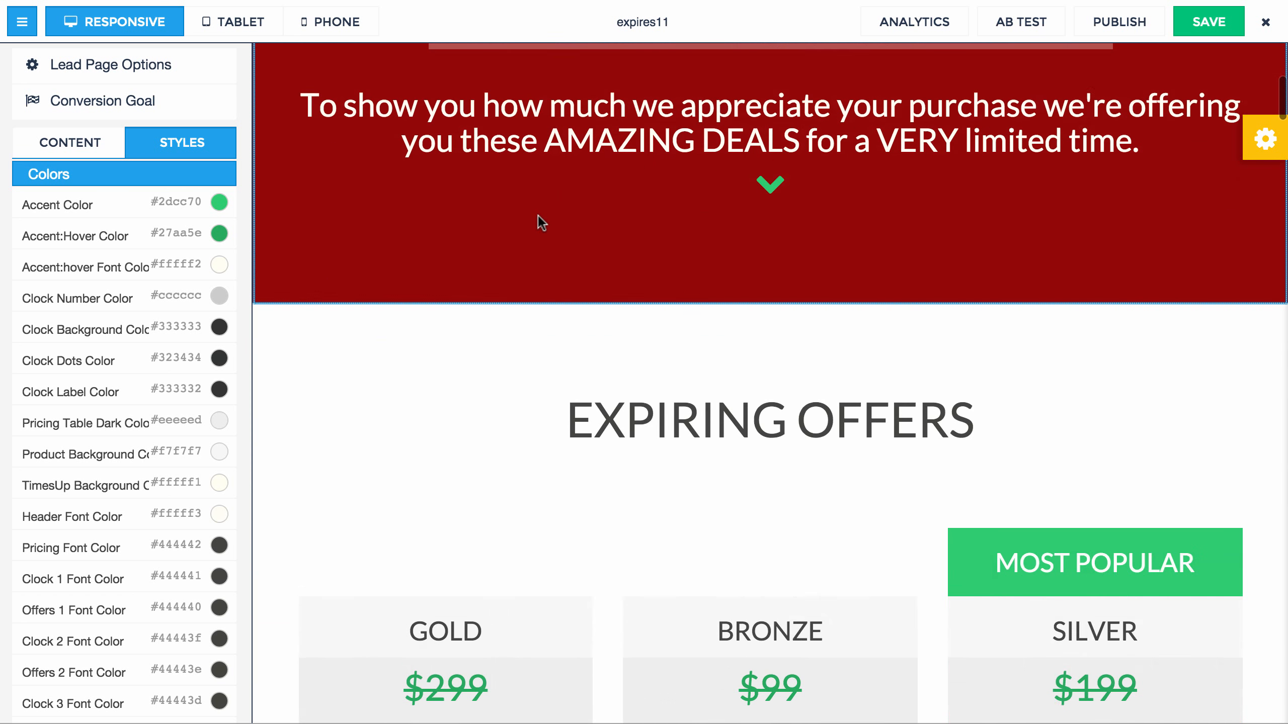
left_click(69, 142)
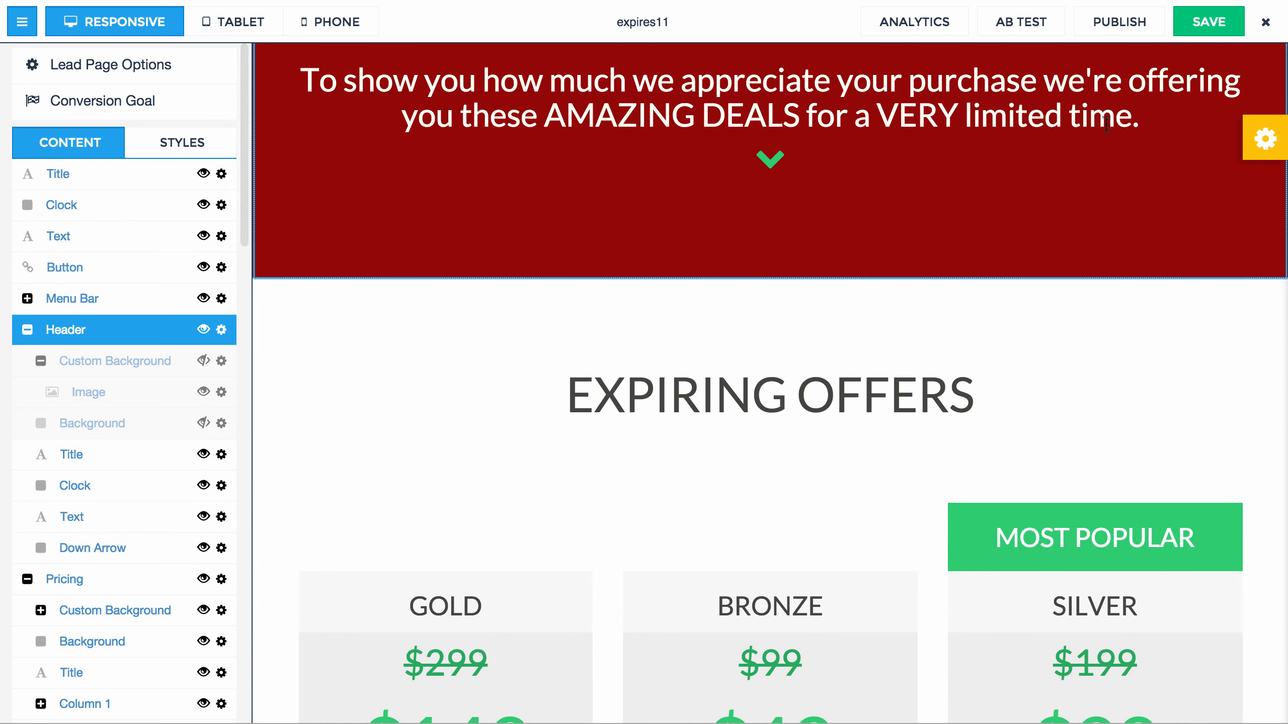
- Unhide the Header's Background element and choose the Pricing section in the control panel's background settings
left_click(205, 424)
left_click(1263, 139)
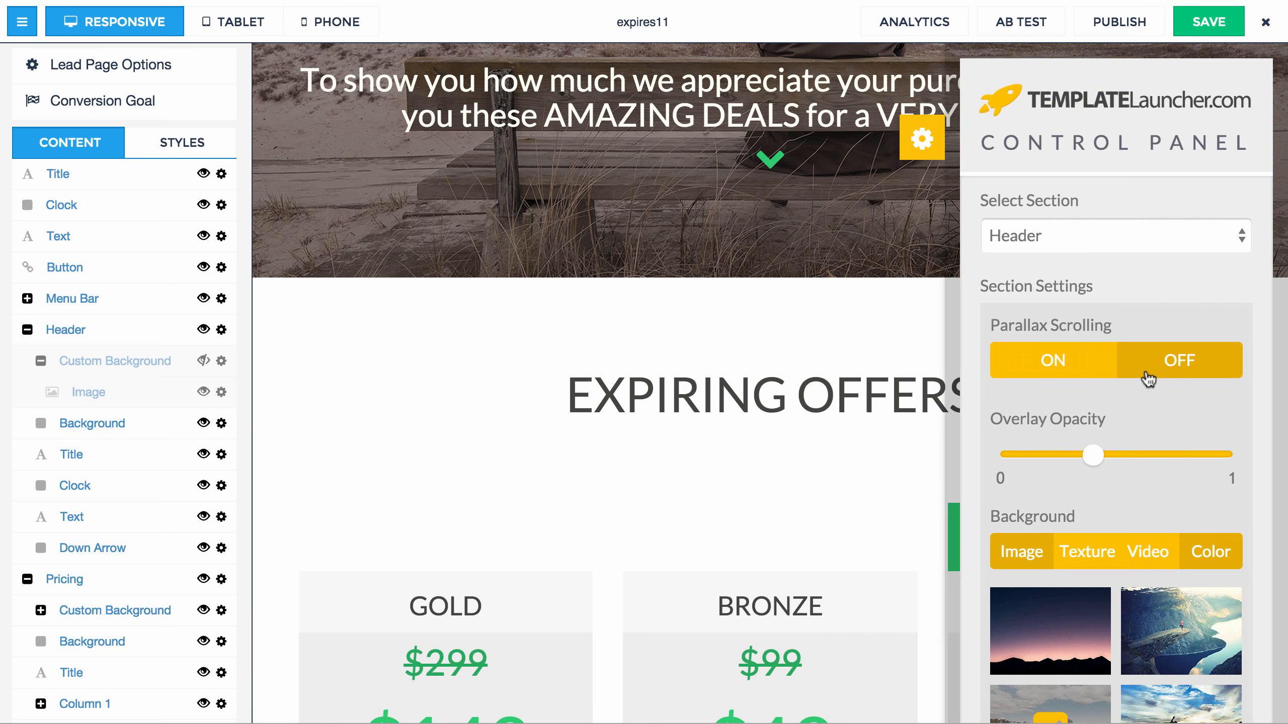
left_click(1114, 236)
left_click(1114, 261)
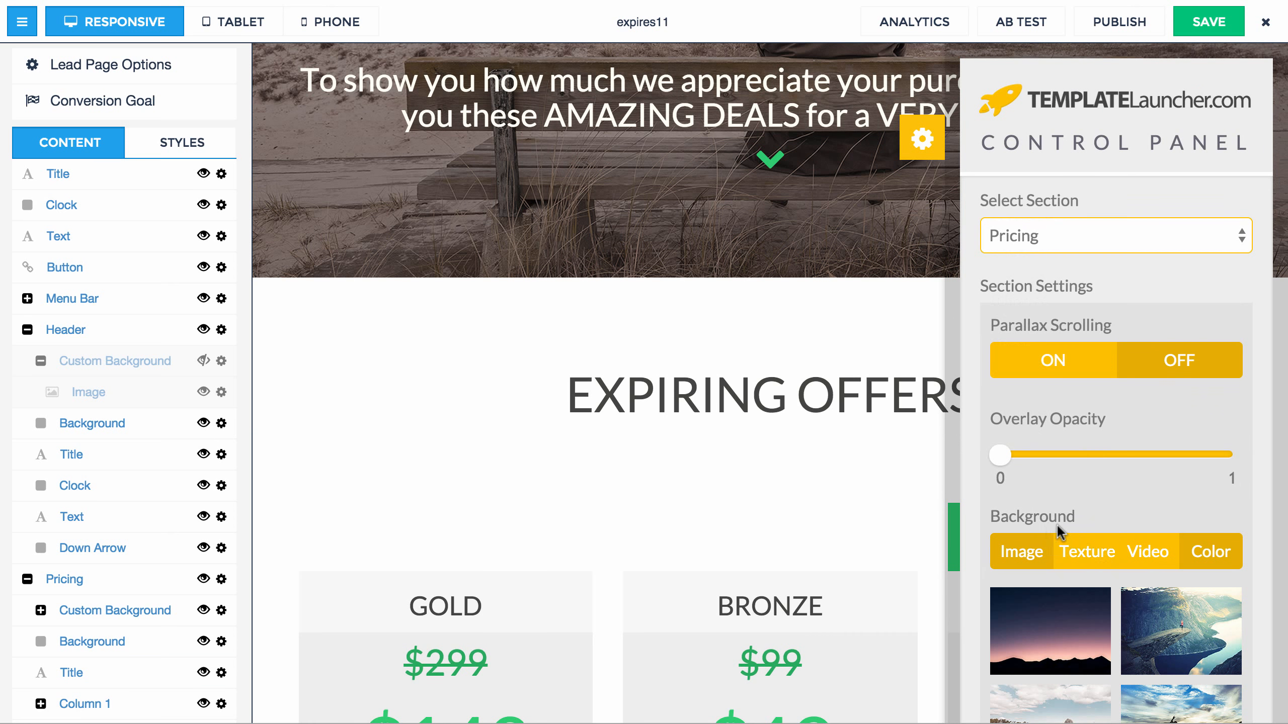
- Give the Pricing section the background image of a man jumping at sunset, with an overlay opacity of about 0.35
scroll(1052, 526, "down", 5)
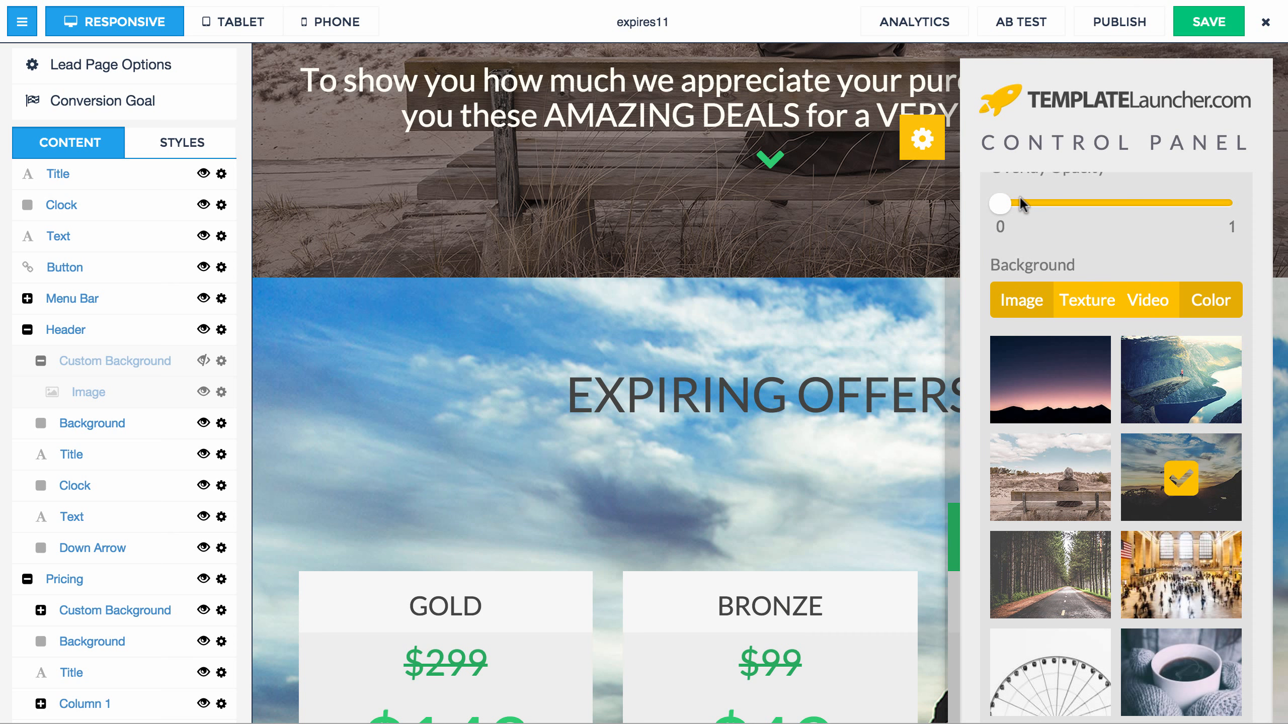
left_click_drag(1007, 205, 1081, 208)
- Compare the Pricing section's parallax scrolling on and off while moving through the page, and leave it off
scroll(1078, 325, "up", 8)
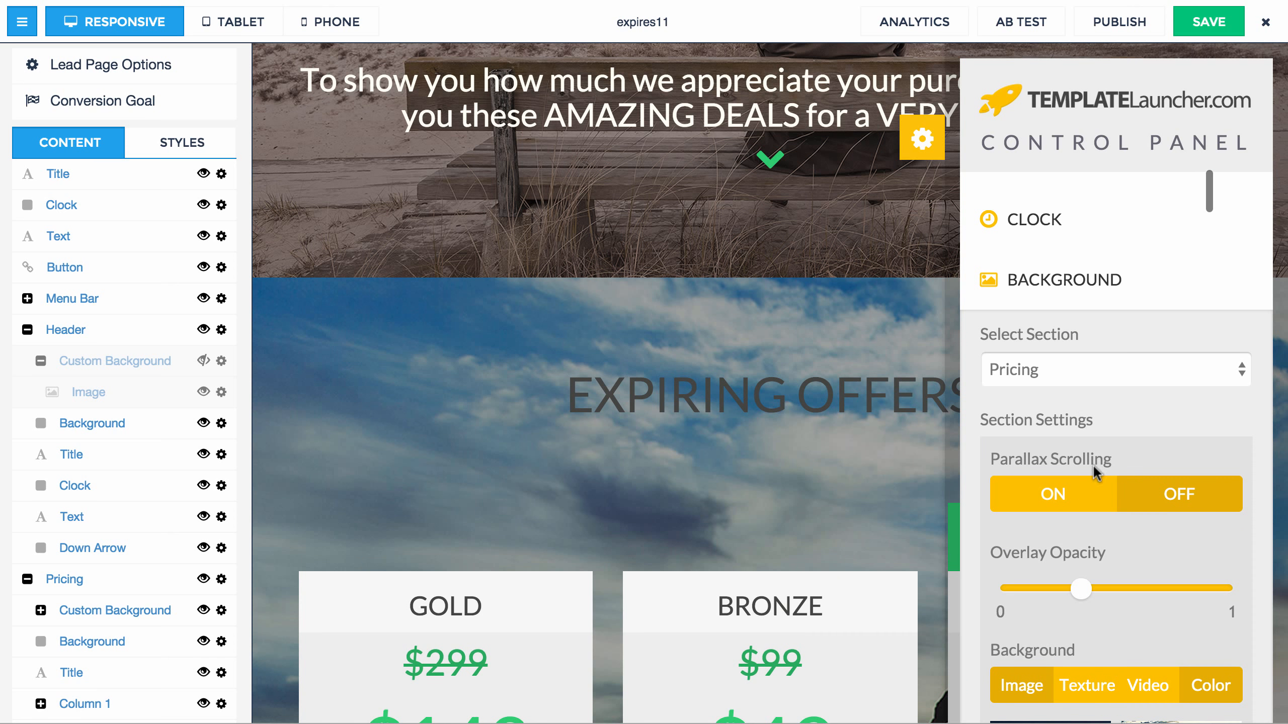
left_click(1092, 496)
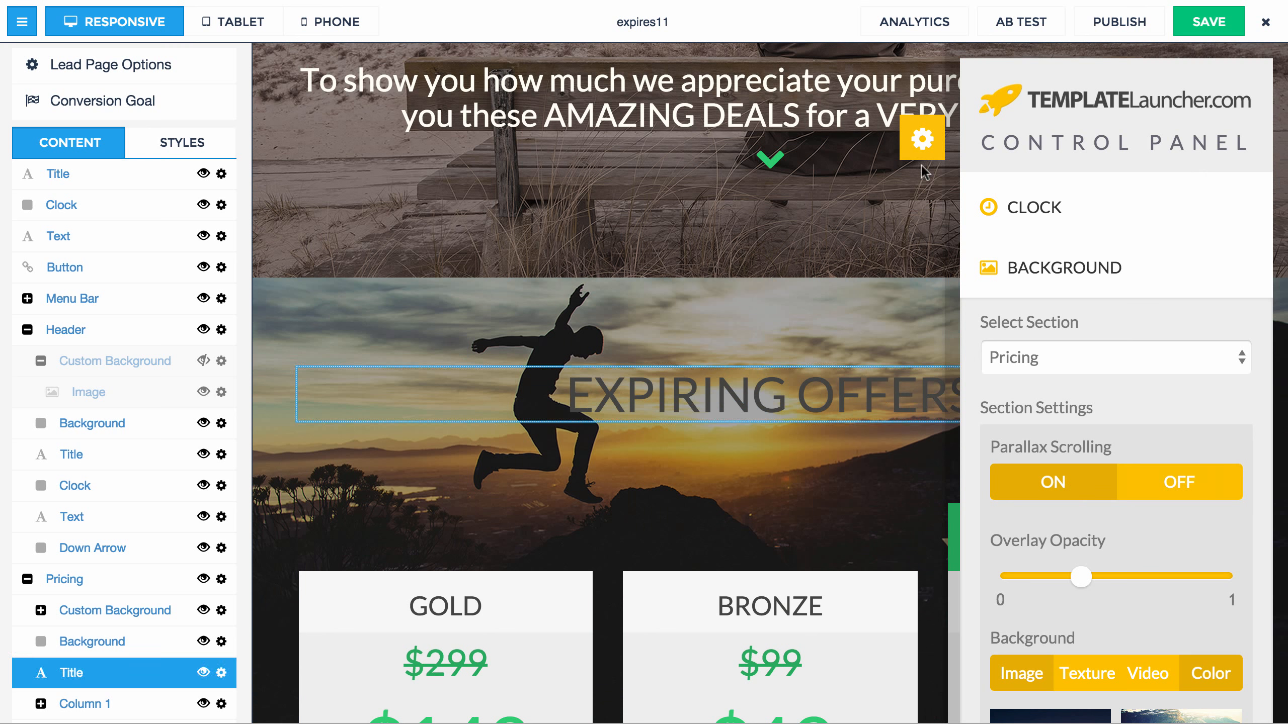
left_click(921, 139)
scroll(600, 477, "down", 10)
scroll(811, 355, "up", 15)
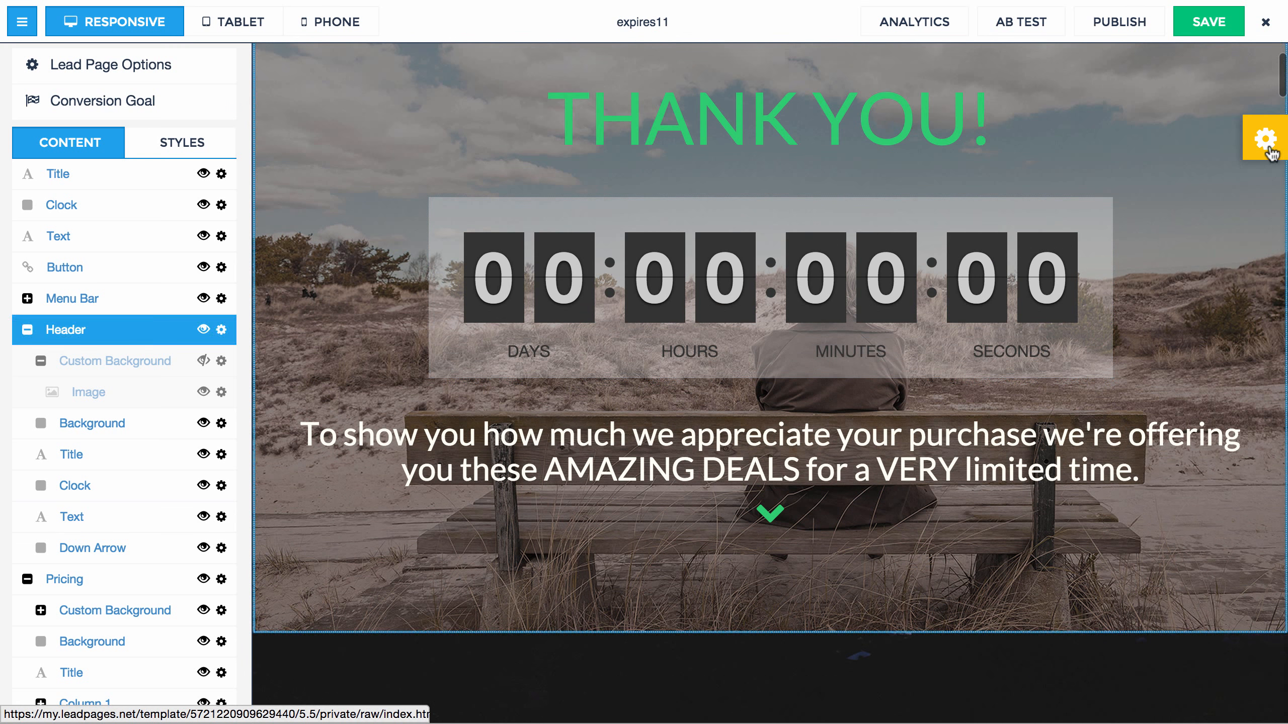
left_click(1265, 138)
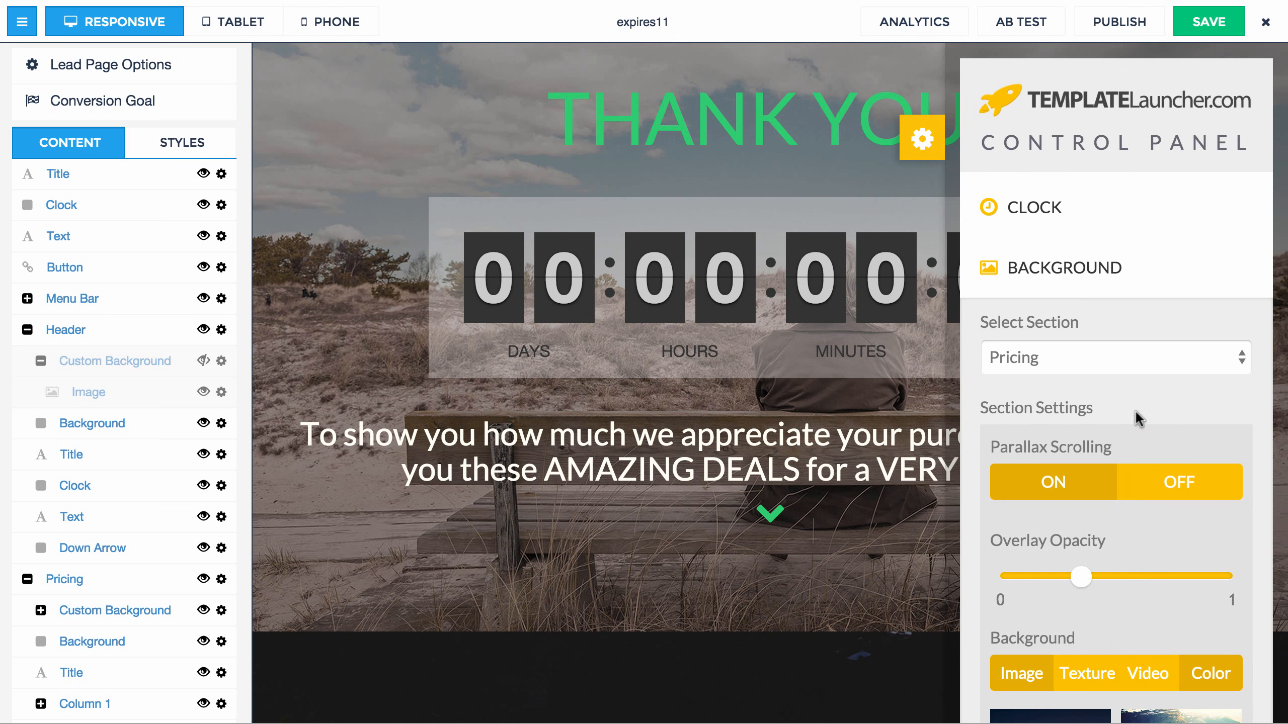
left_click(1152, 484)
scroll(707, 414, "down", 8)
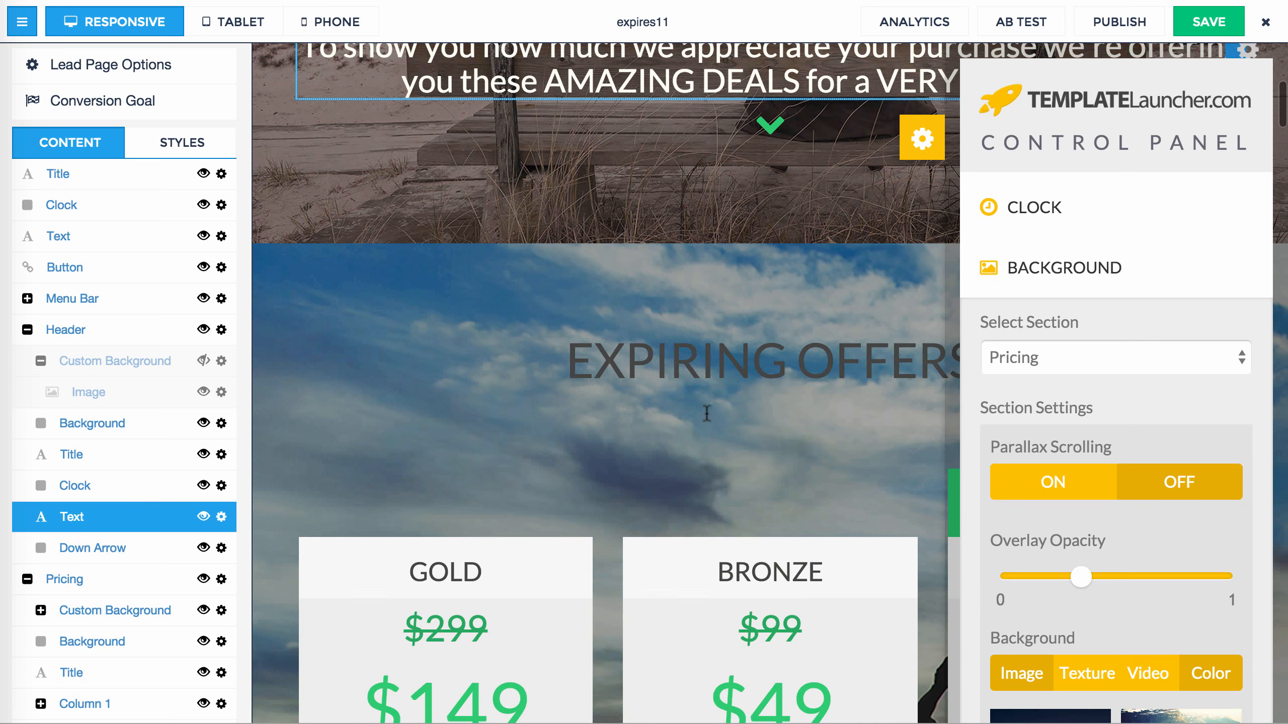
scroll(707, 414, "down", 5)
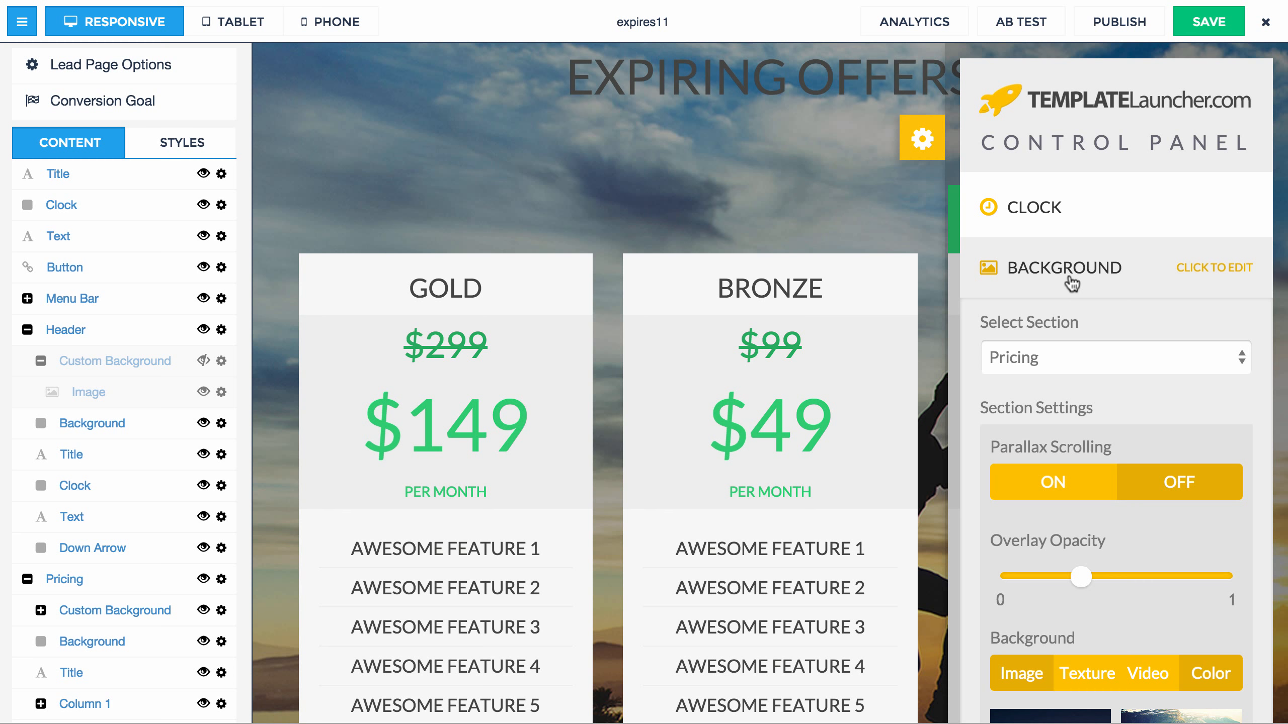
scroll(1048, 472, "up", 1)
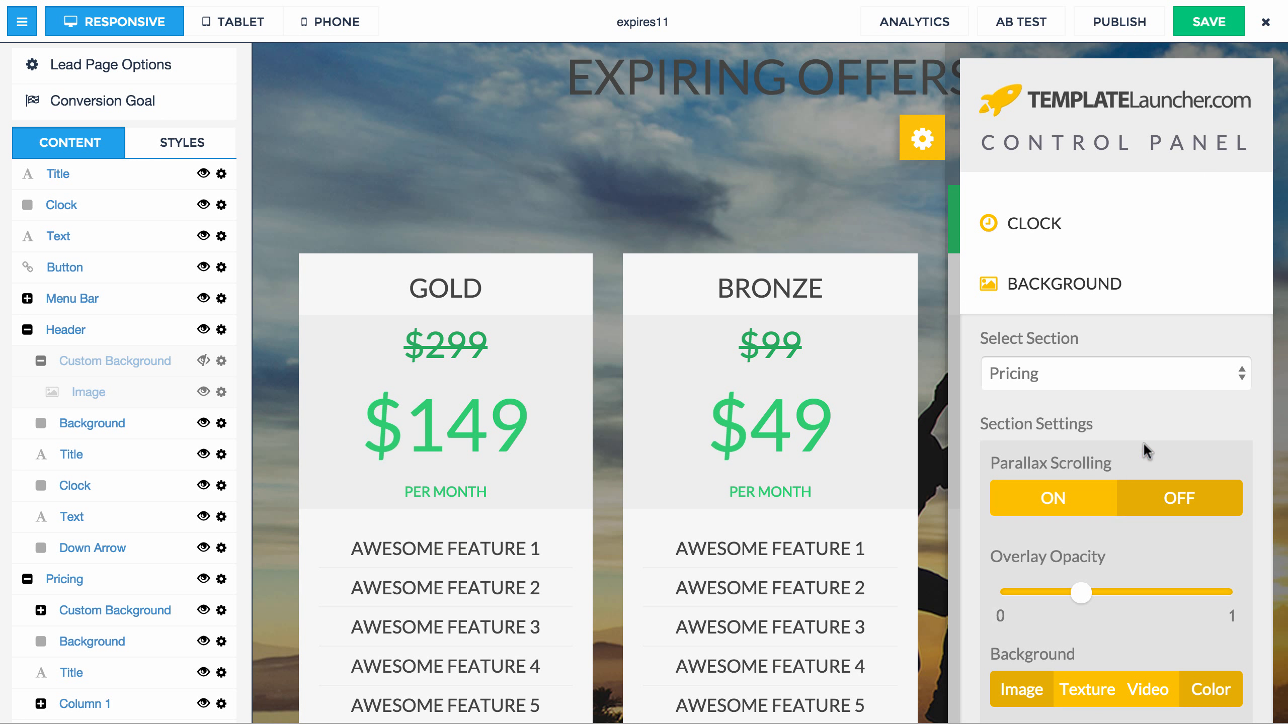
scroll(1069, 437, "up", 2)
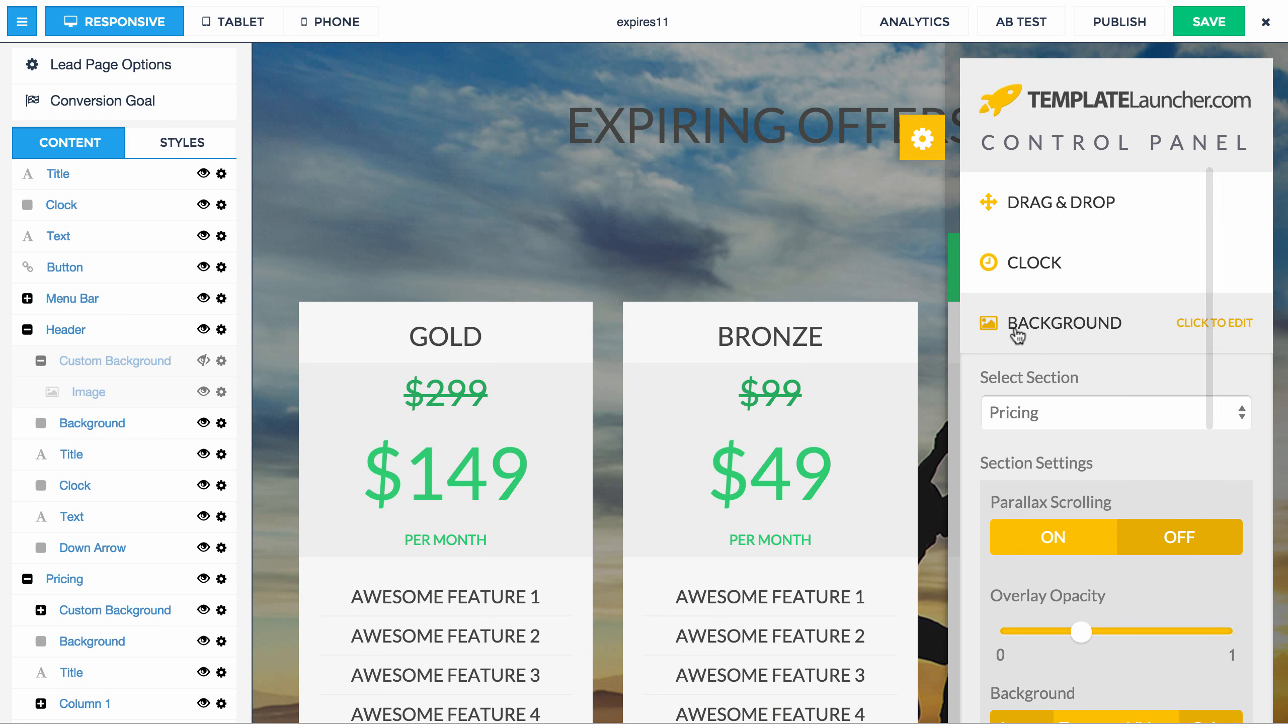
left_click(1044, 335)
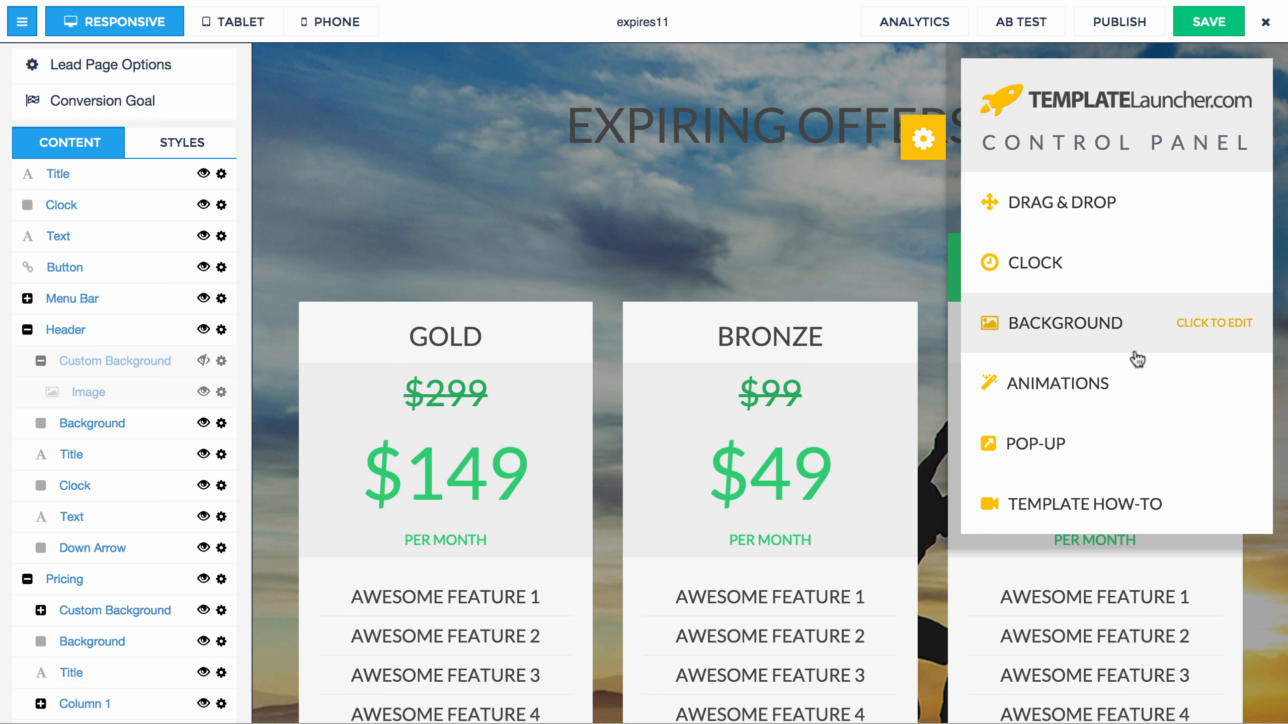
left_click(1044, 320)
scroll(1189, 555, "down", 3)
scroll(1173, 527, "down", 1)
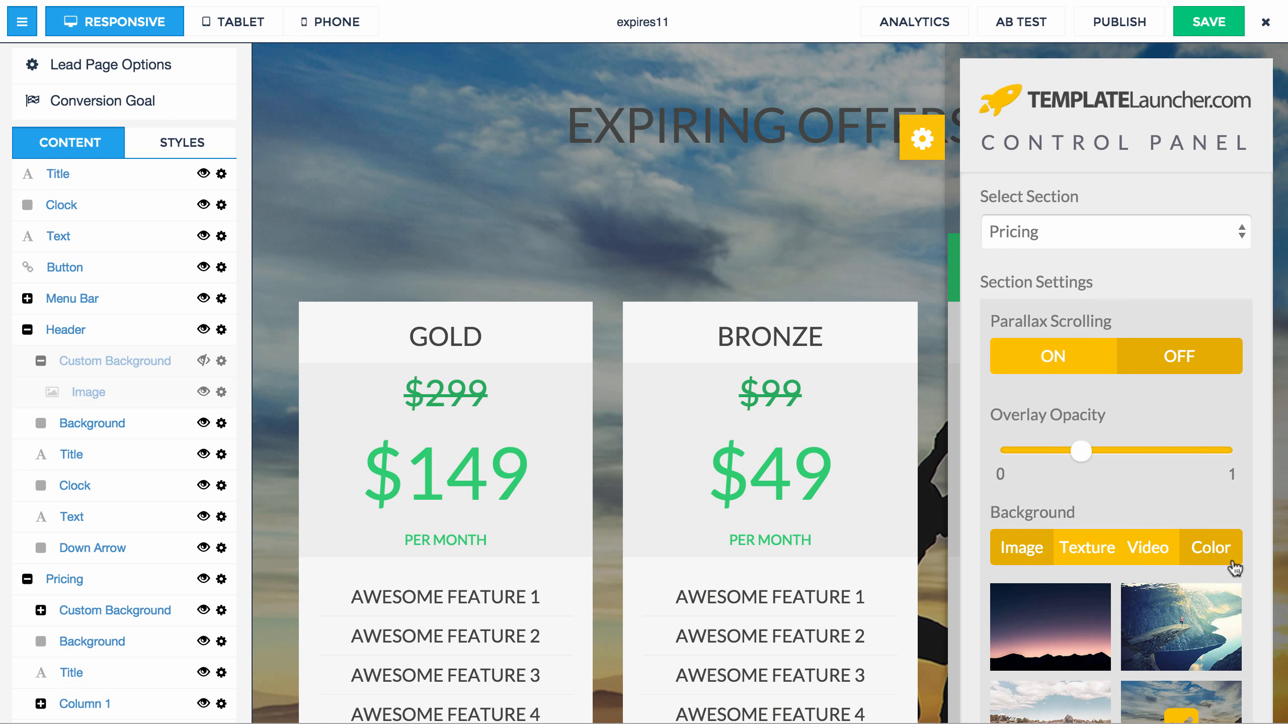
- Change the Pricing section's background to the light gray color, set its overlay opacity to 0, and close the control panel
scroll(1185, 530, "down", 7)
scroll(1202, 315, "up", 2)
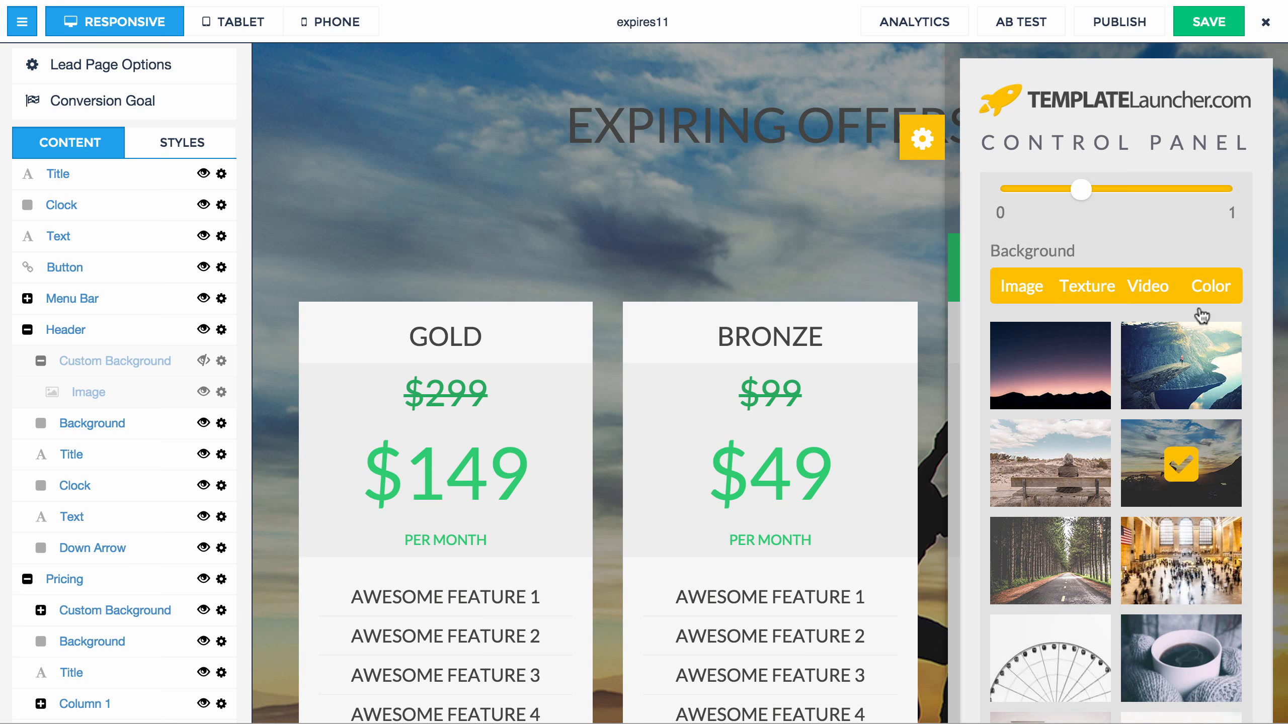
left_click(1204, 303)
left_click(1179, 401)
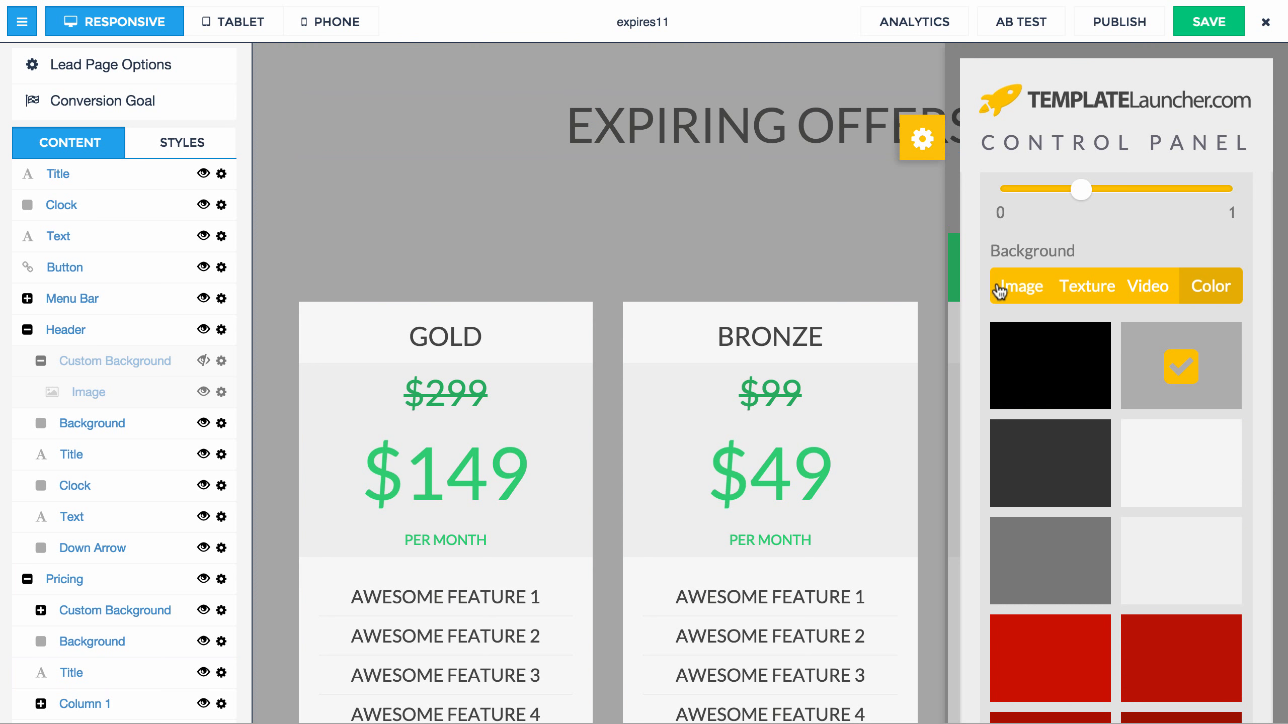
scroll(1015, 274, "up", 3)
left_click_drag(1079, 299, 1002, 297)
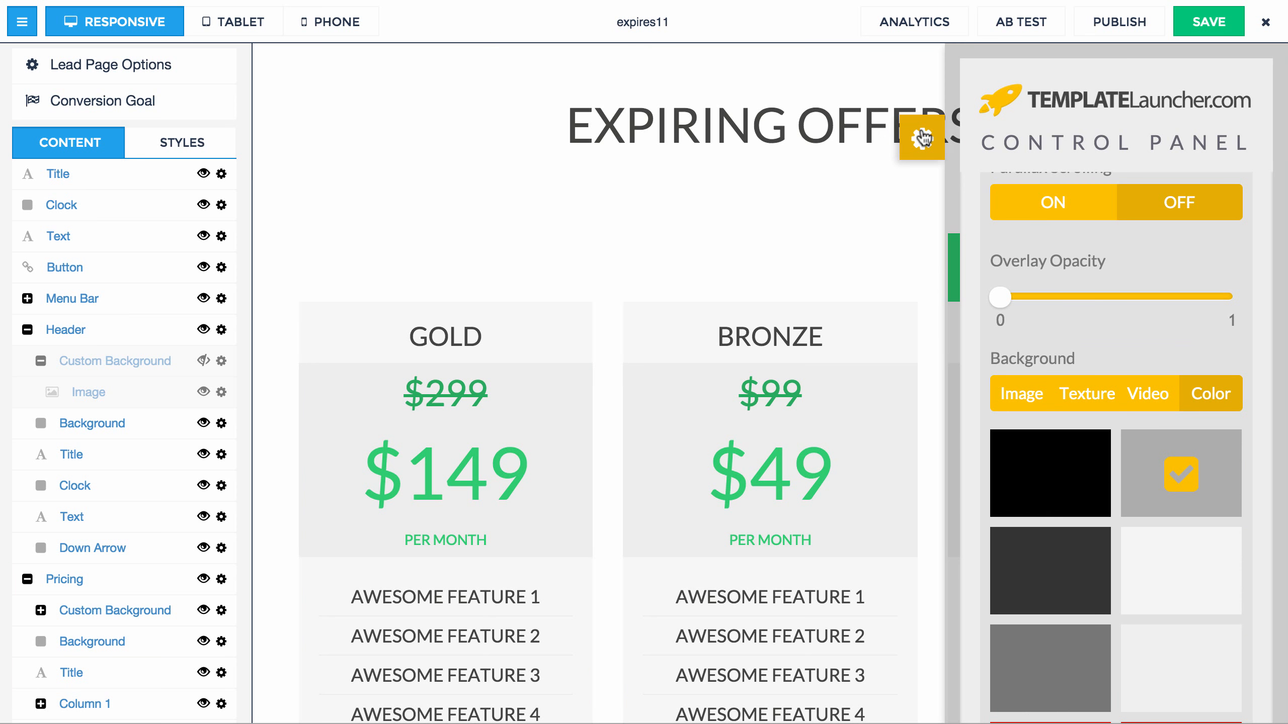
left_click(260, 249)
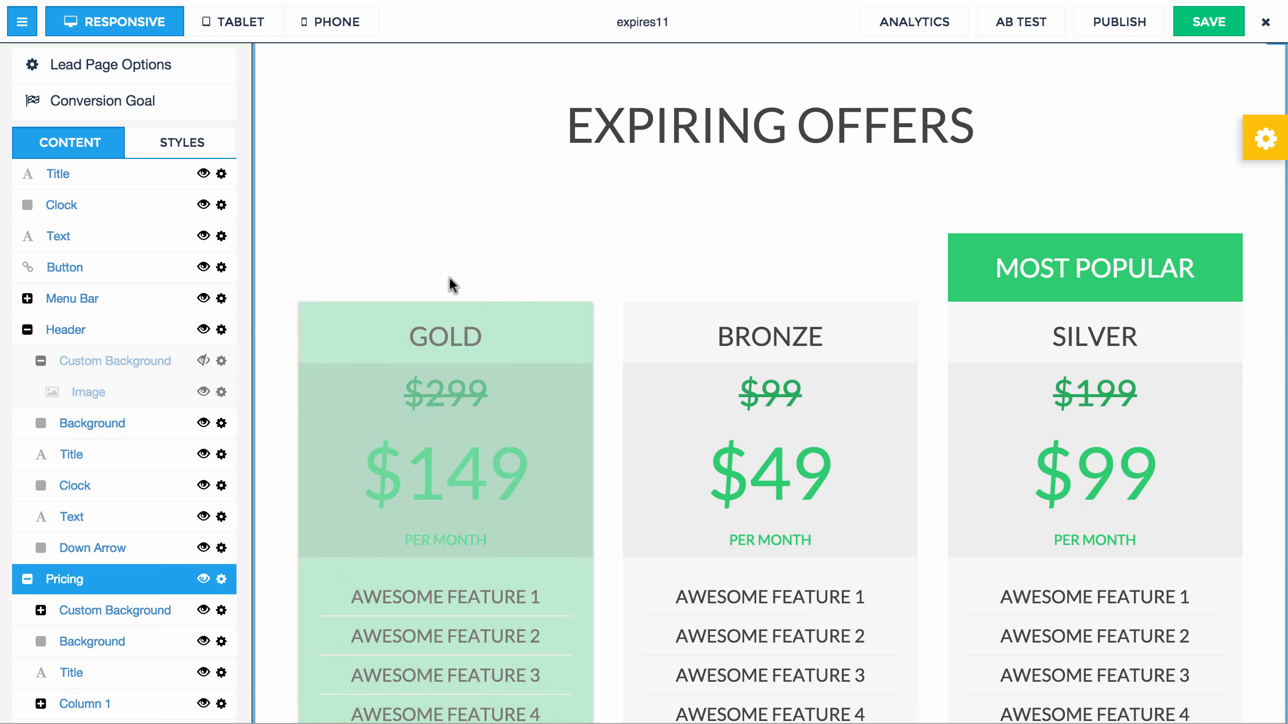
- Return to the page header and open the control panel's Animations settings for the Header section
scroll(353, 198, "up", 10)
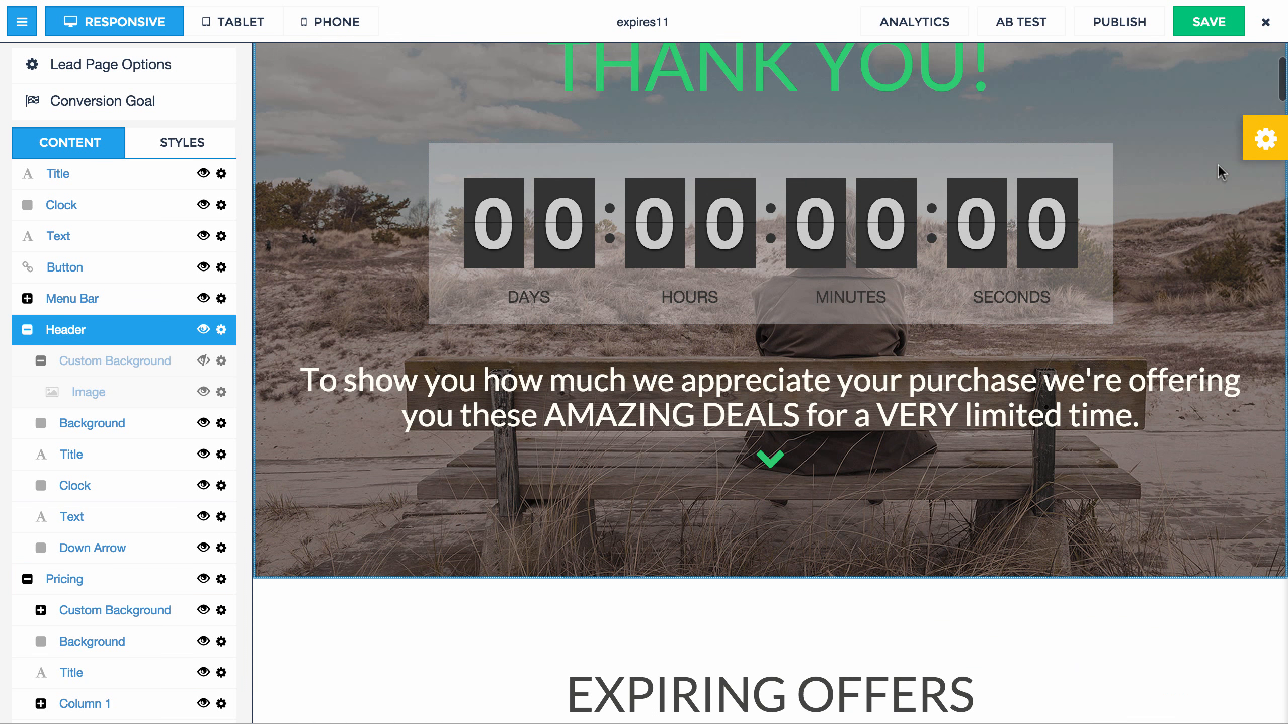
left_click(1265, 138)
scroll(1097, 286, "up", 3)
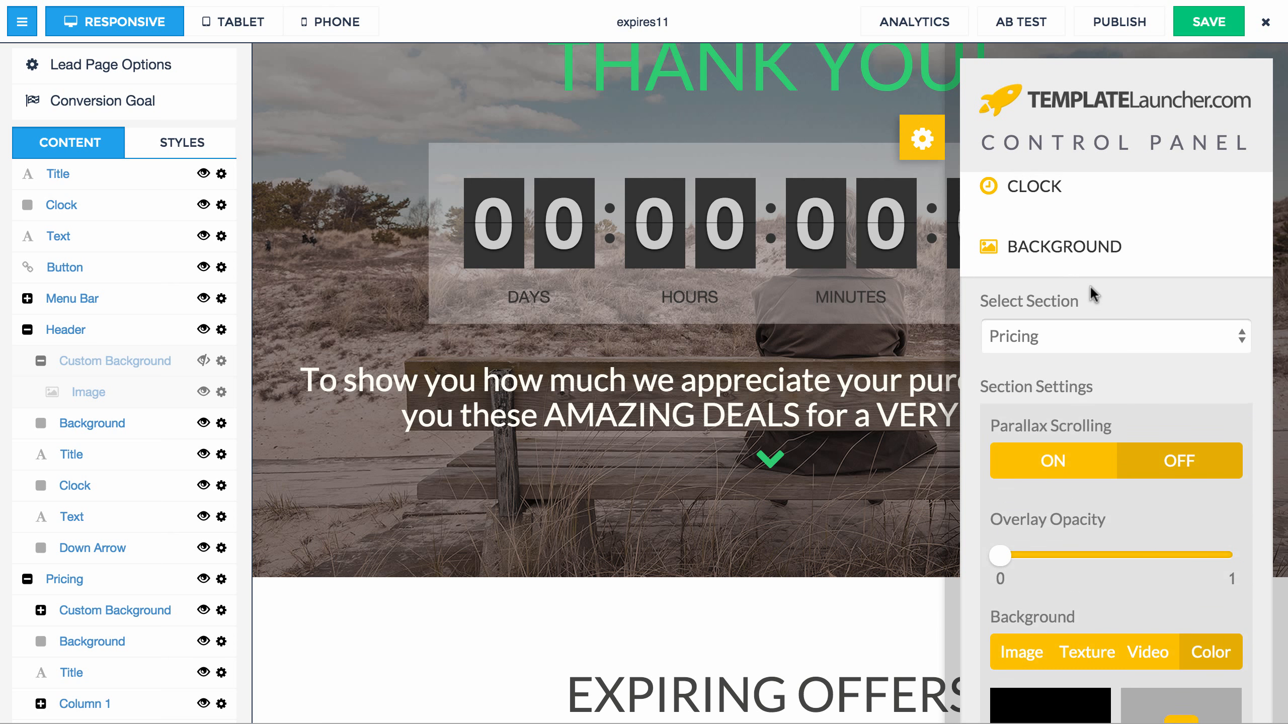
left_click(1105, 253)
left_click(1058, 401)
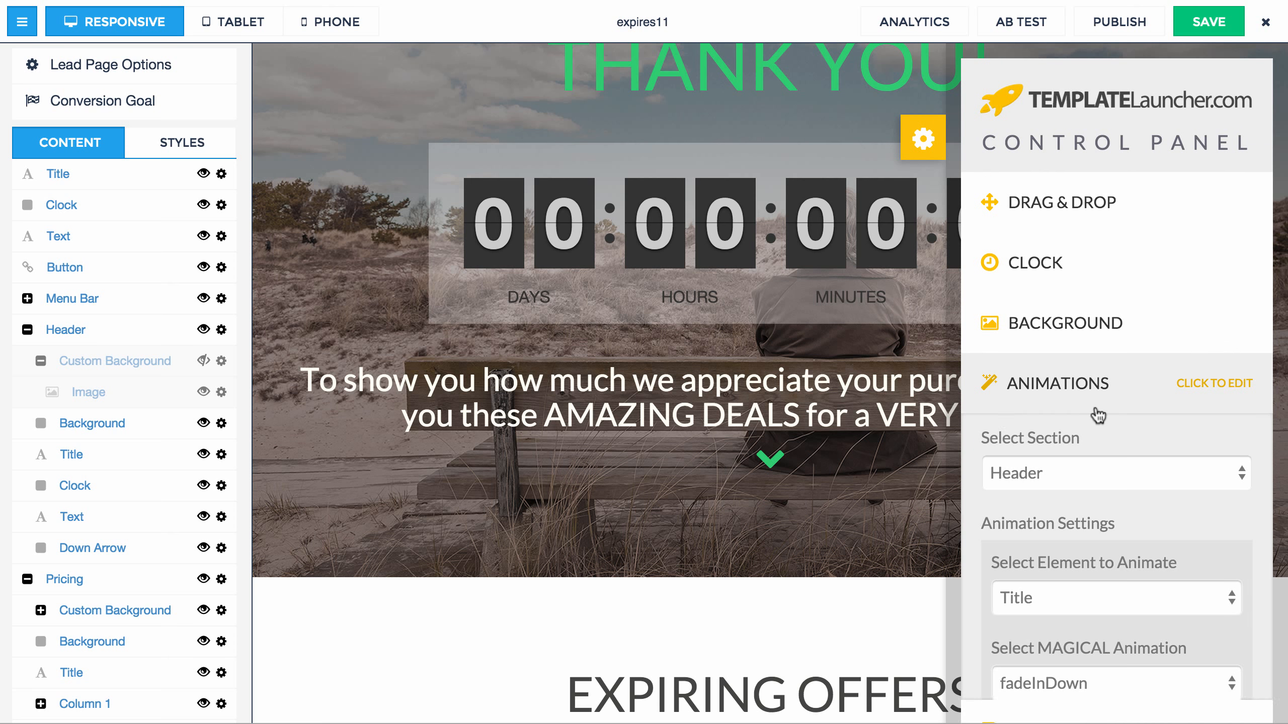
scroll(908, 457, "up", 3)
scroll(911, 469, "down", 3)
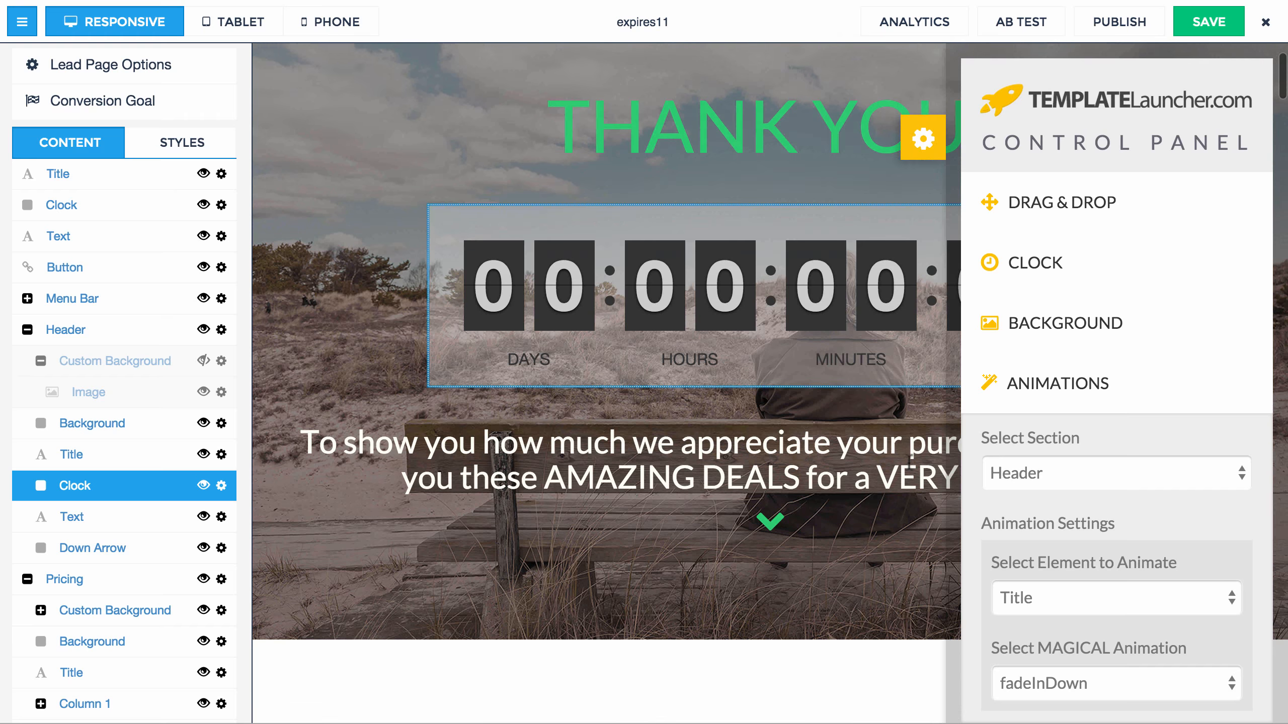
scroll(911, 469, "up", 2)
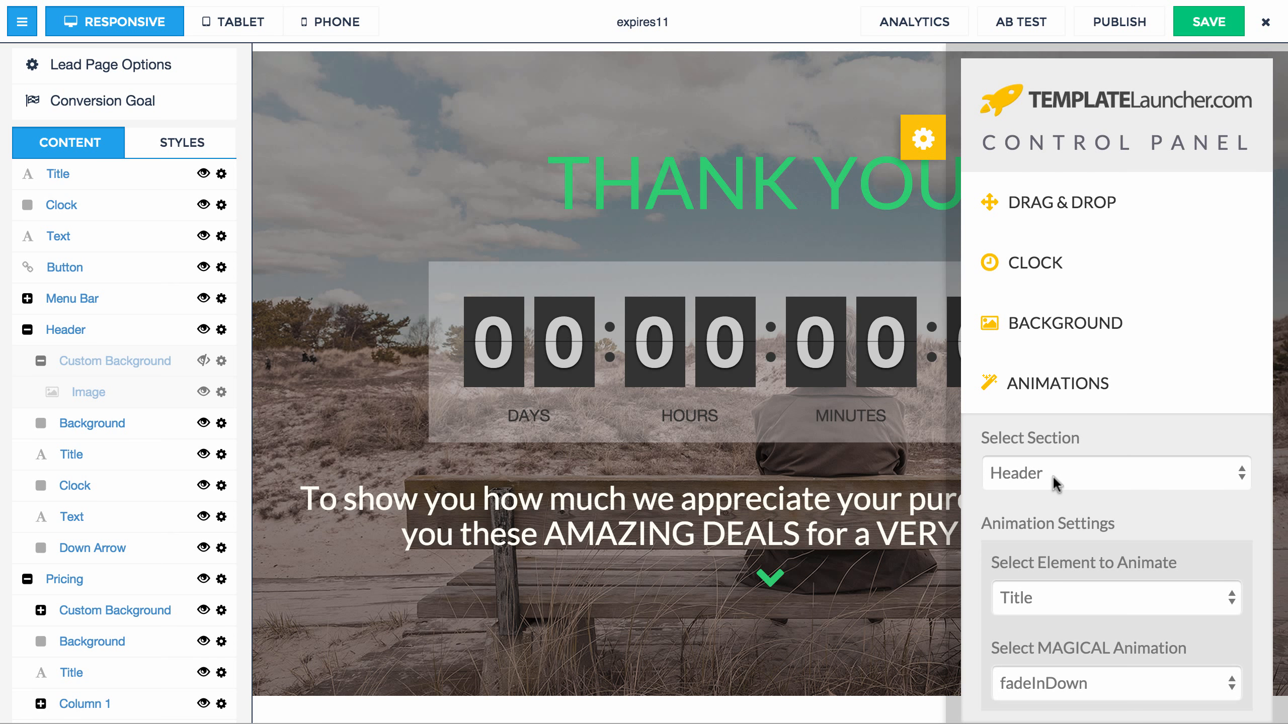
scroll(1088, 491, "down", 1)
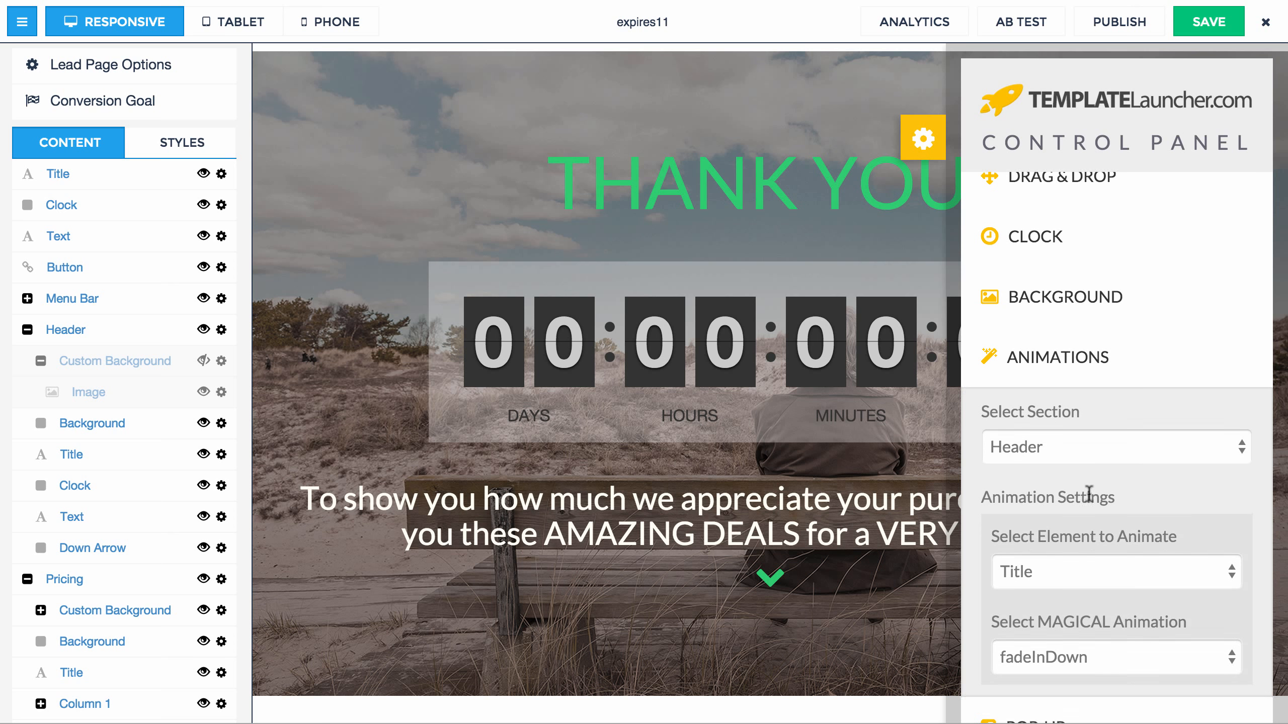
scroll(1120, 488, "down", 2)
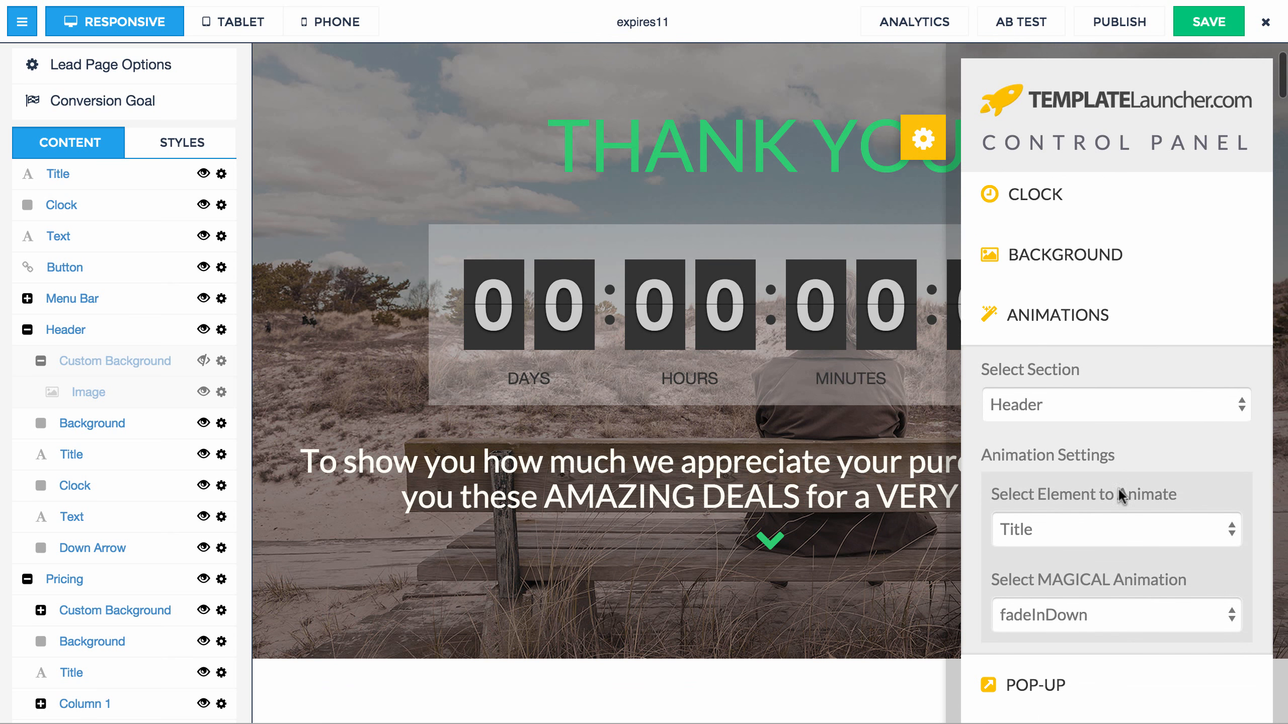
scroll(1030, 553, "up", 2)
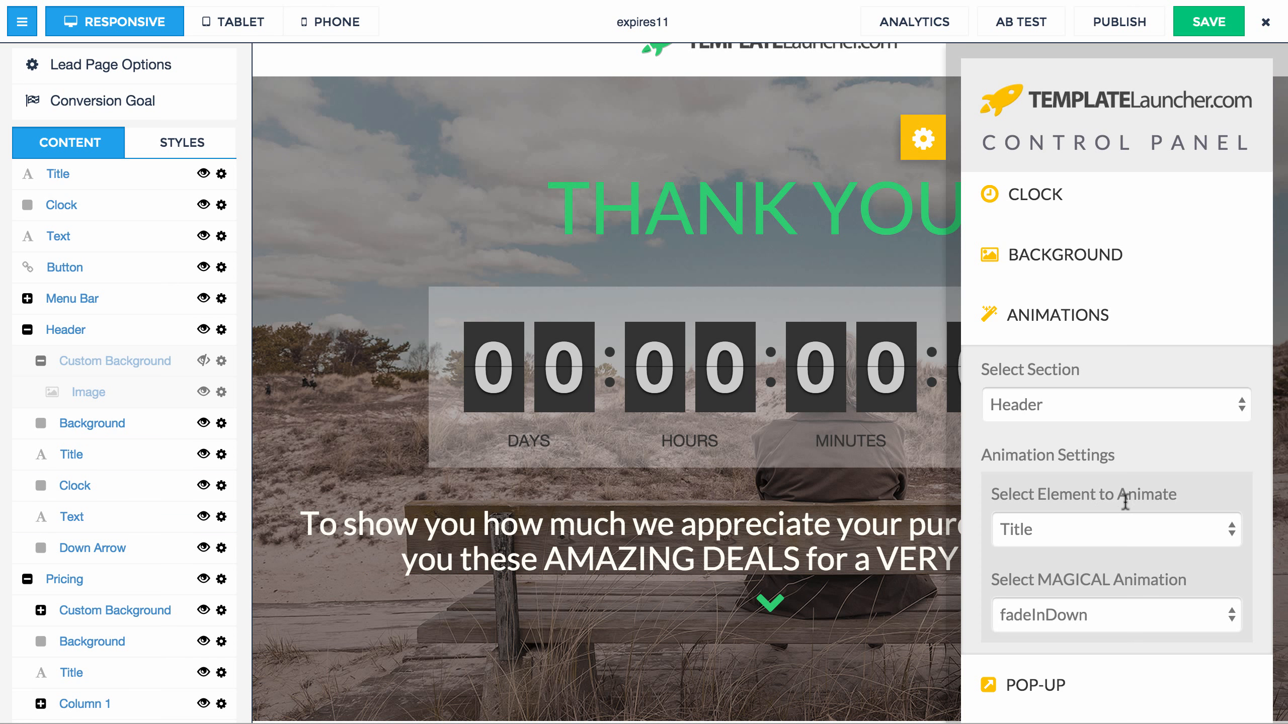
- Try the bounce and flash animations on the Header's Title
left_click(1047, 529)
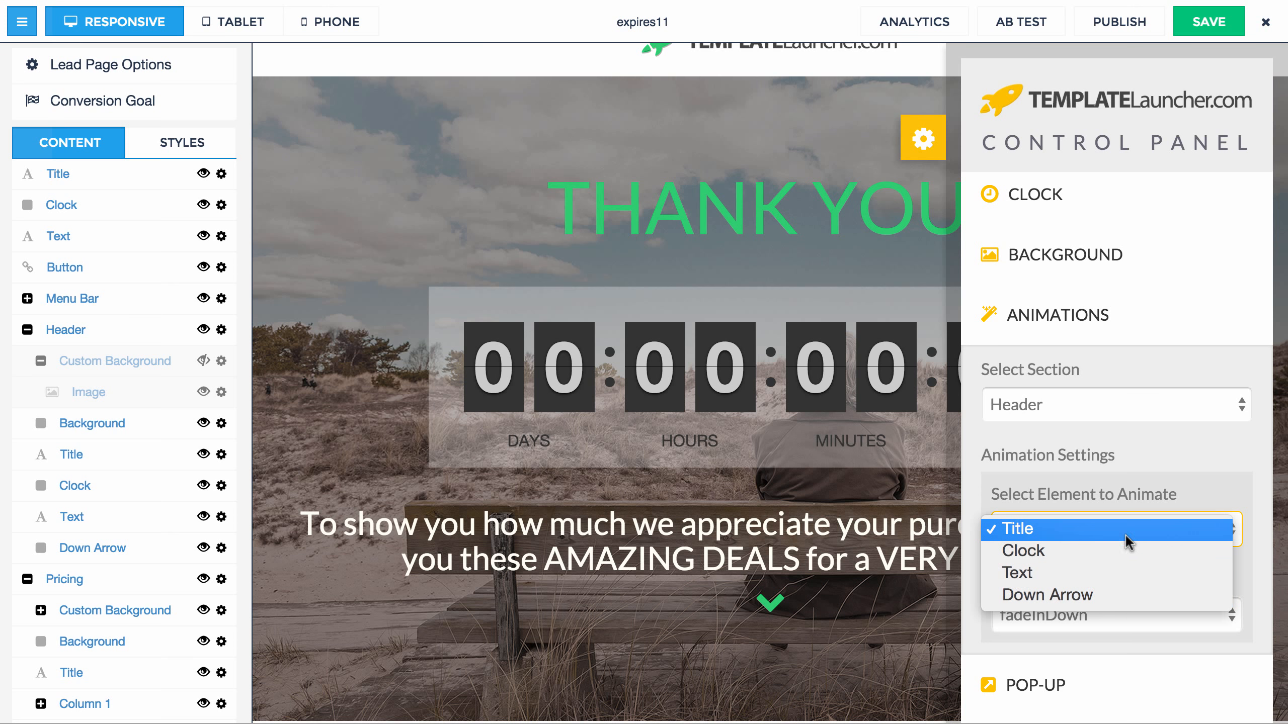
left_click(1126, 531)
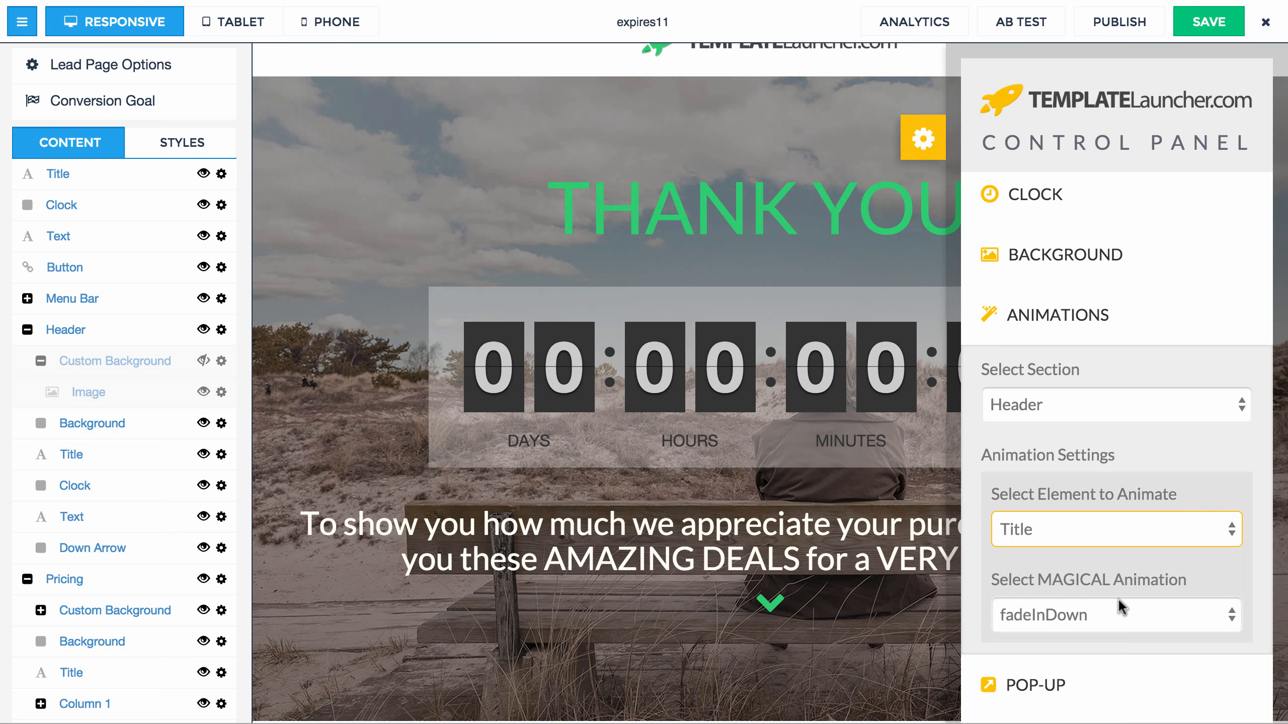
left_click(1090, 622)
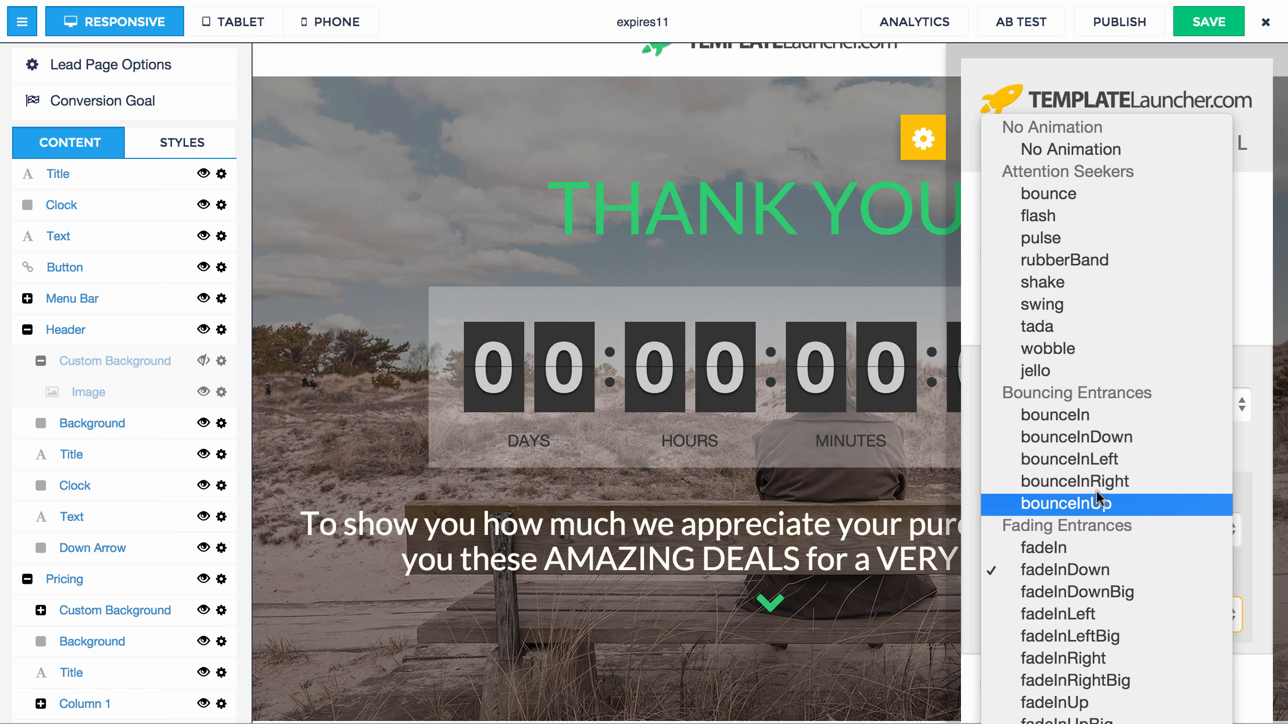
left_click(1079, 191)
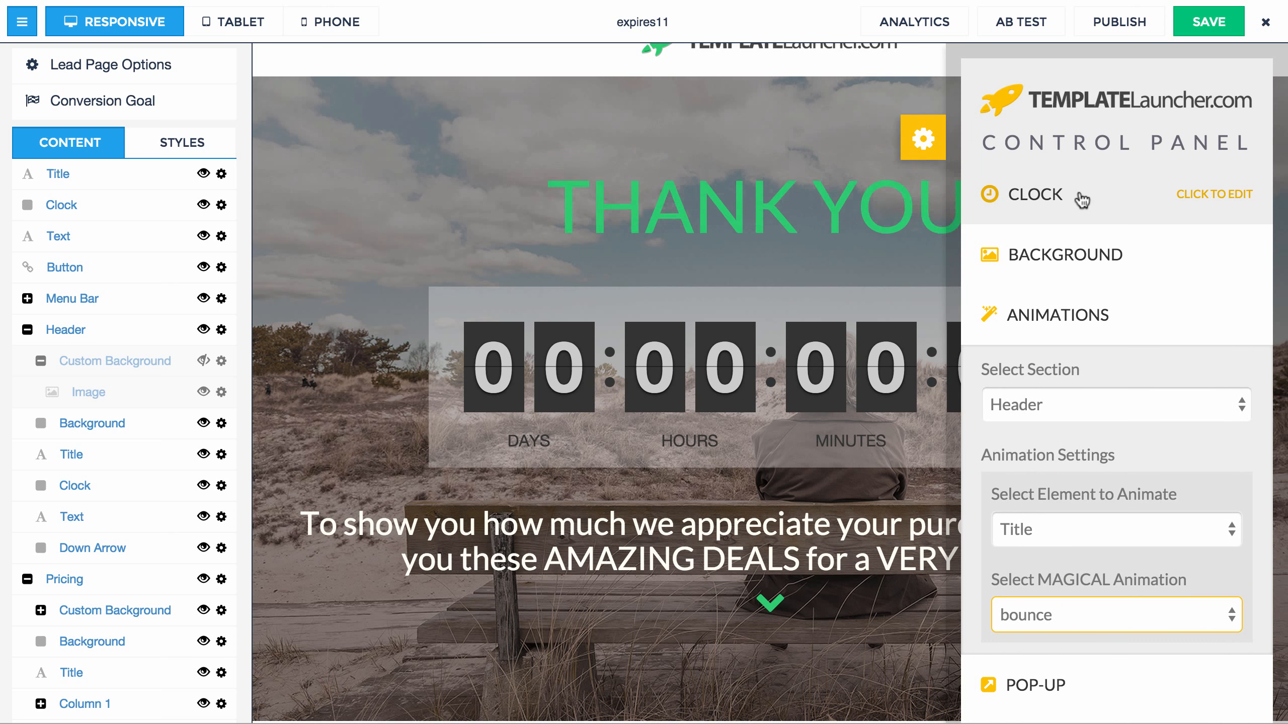
left_click(1071, 609)
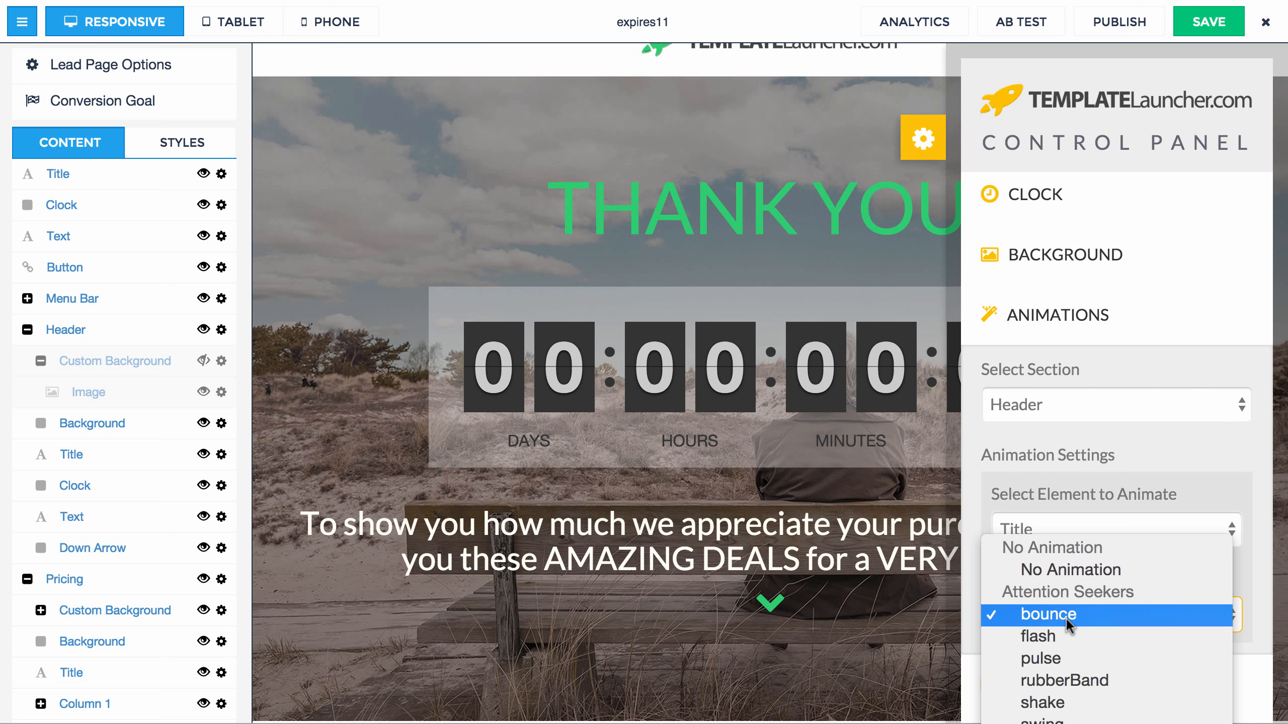
left_click(1066, 648)
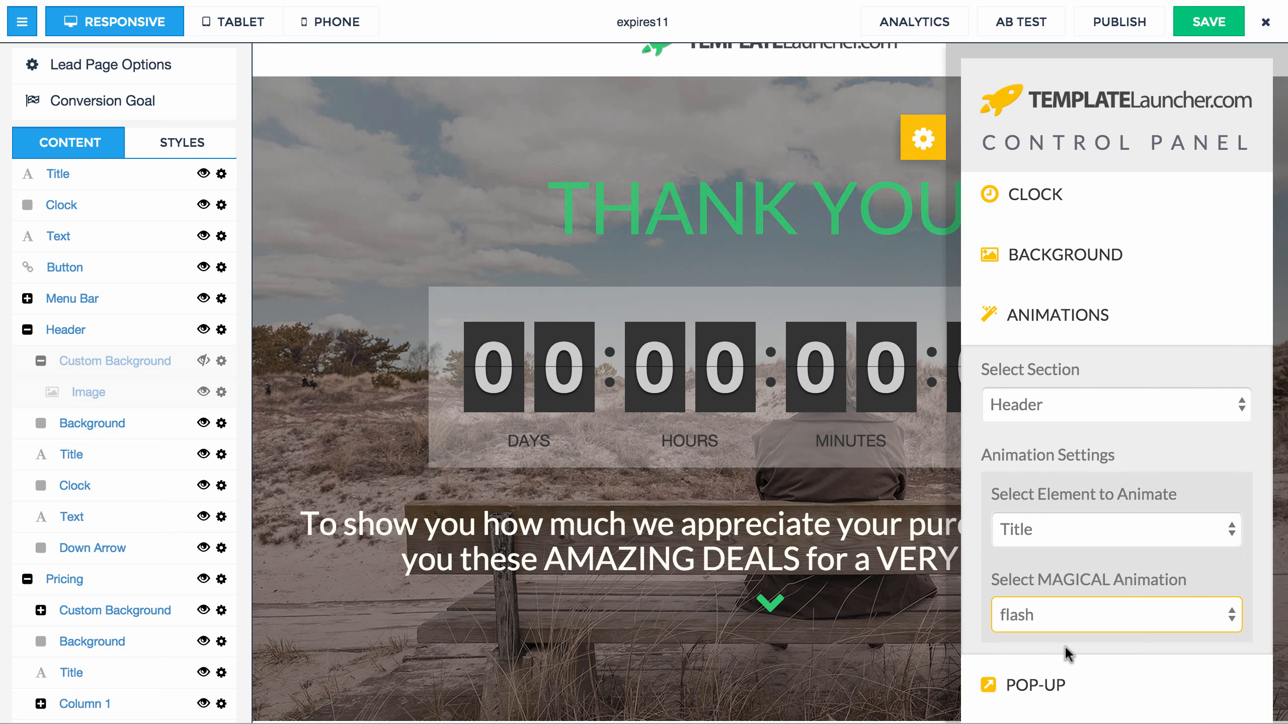
- Apply the rubberBand animation to the Header's Title and to its Clock
left_click(1064, 614)
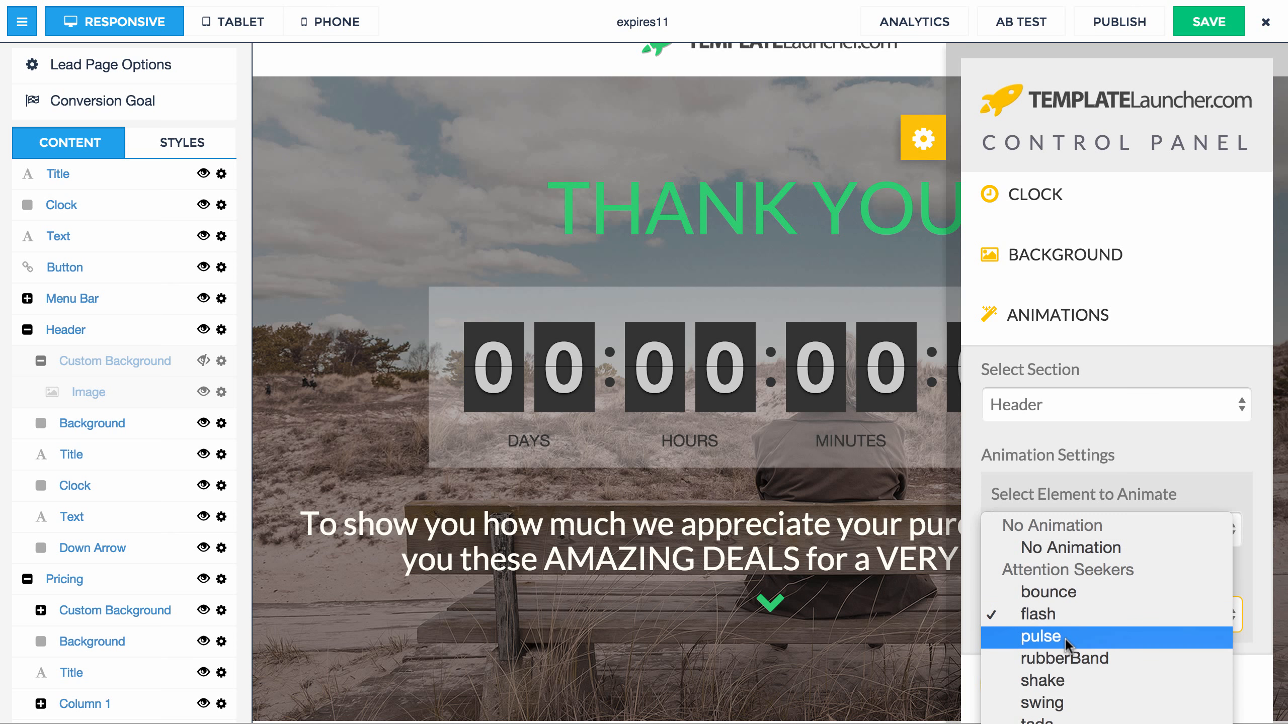
left_click(1095, 658)
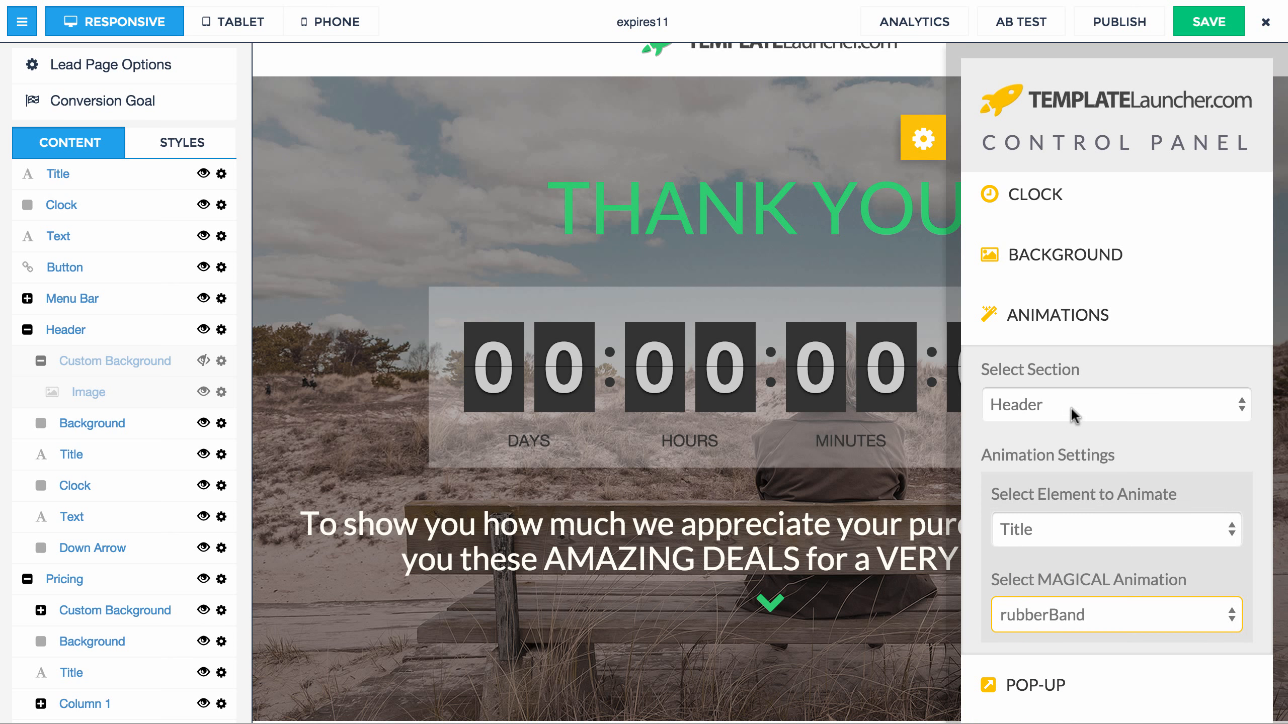
left_click(1055, 530)
left_click(1060, 551)
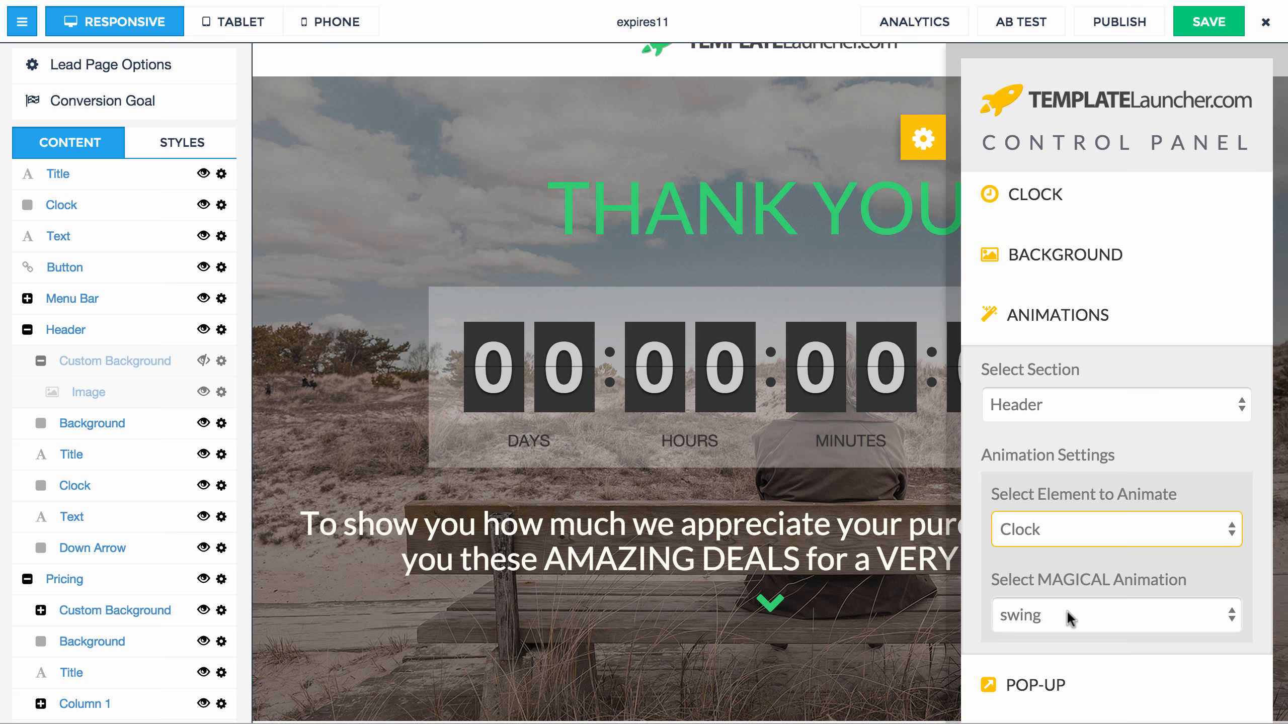
left_click(1065, 615)
left_click(1082, 564)
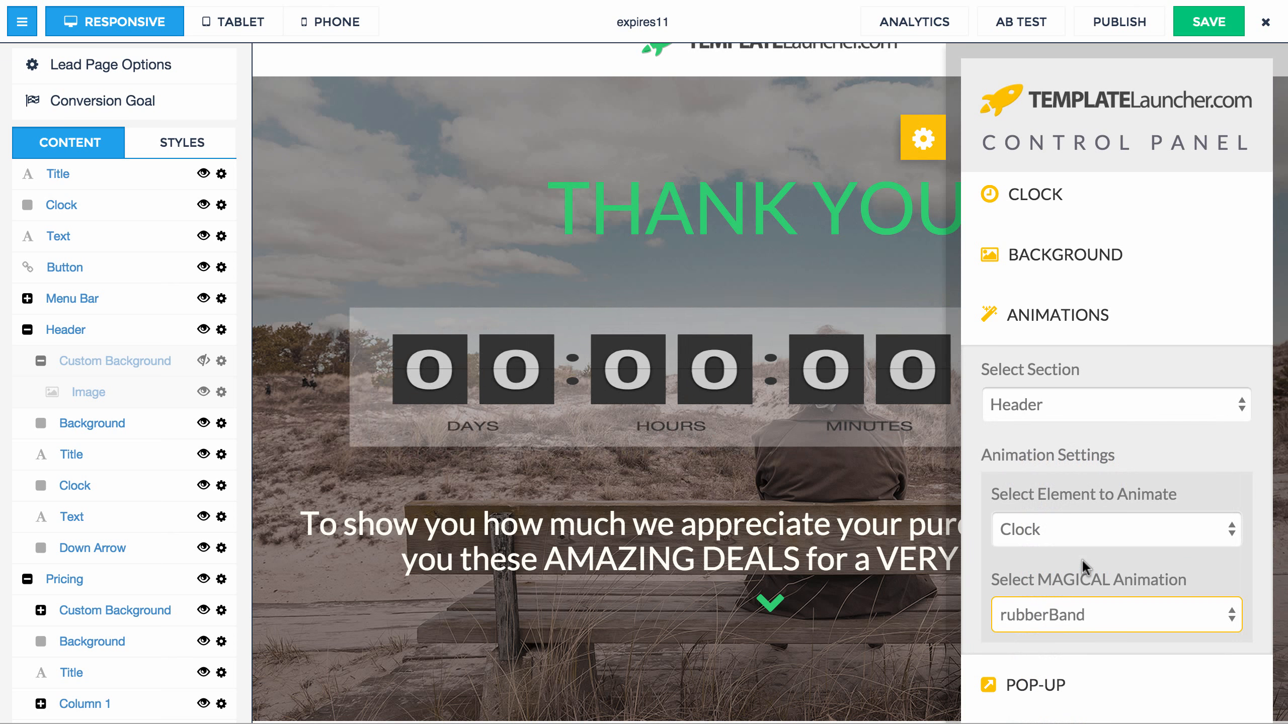
- Try the swing and tada animations on the Header's Clock, ending with swing
left_click(1079, 631)
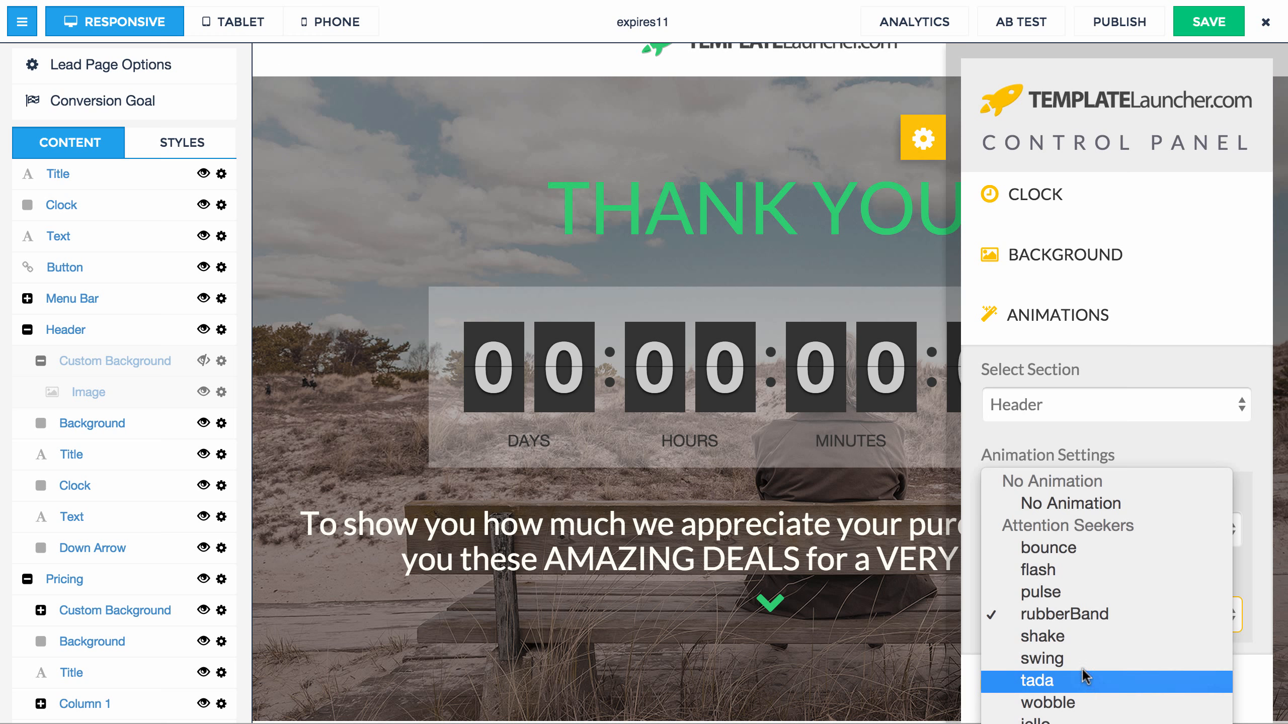
left_click(1070, 658)
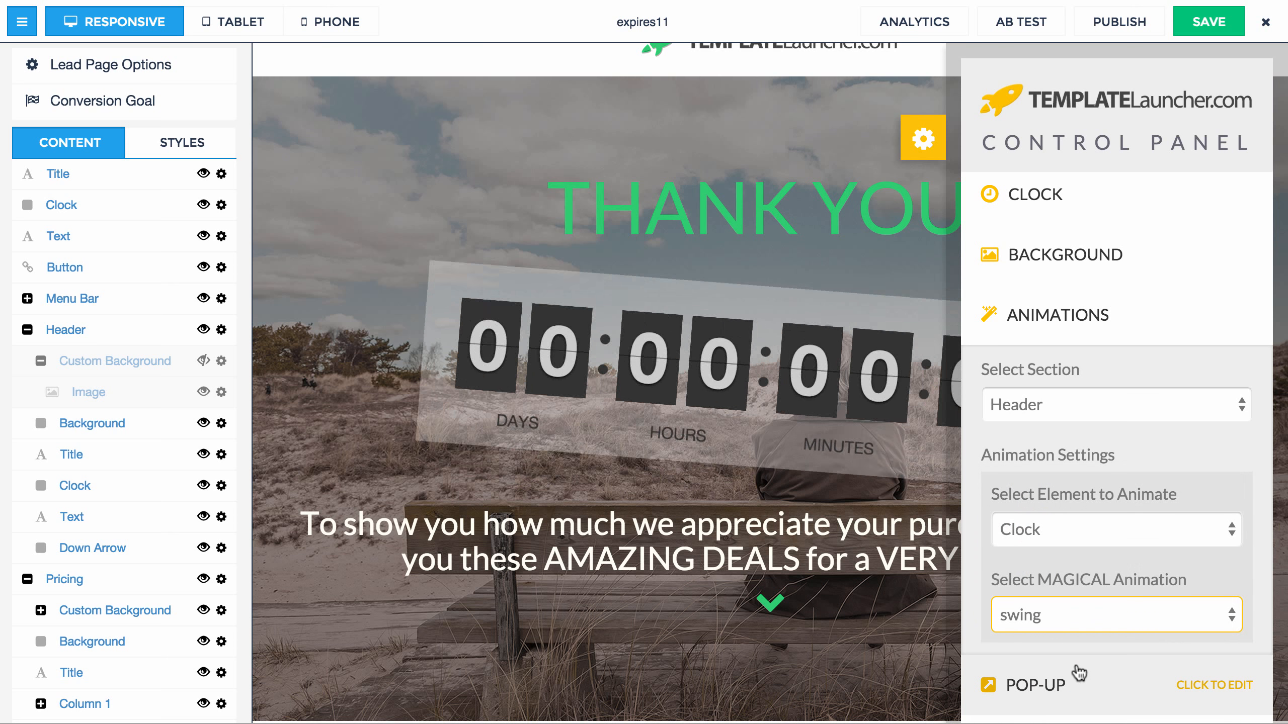
left_click(1093, 622)
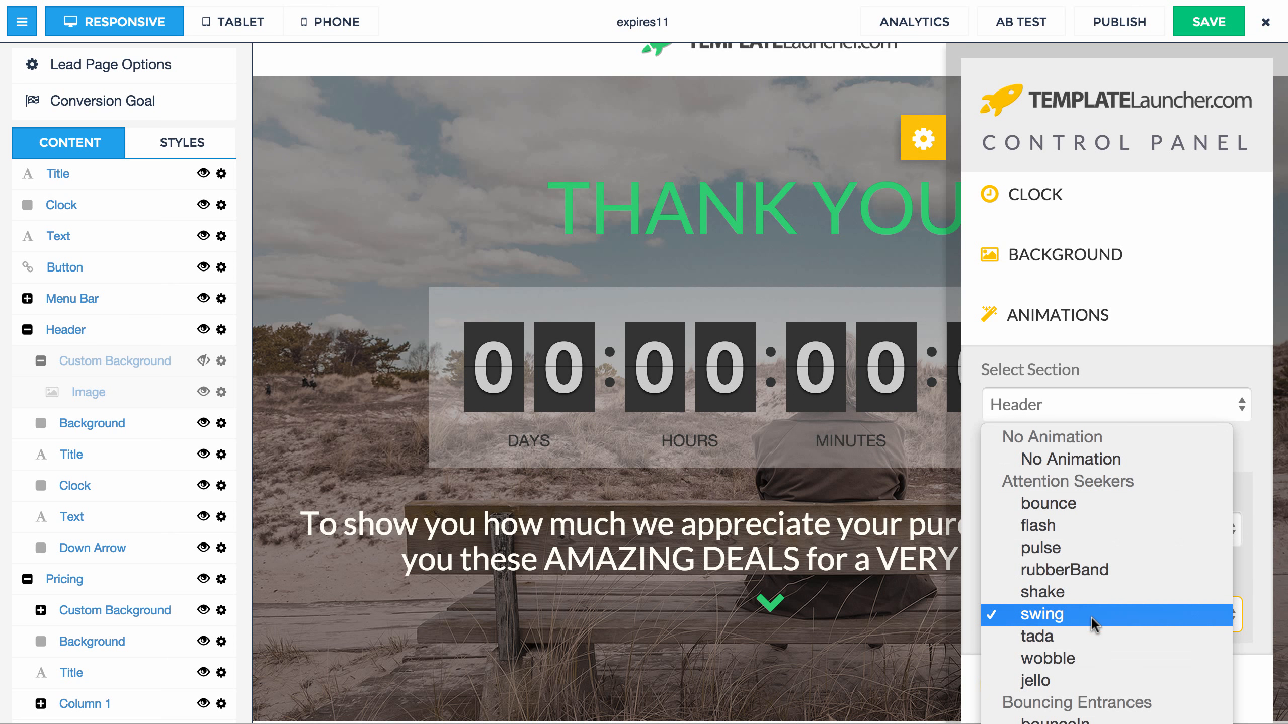
left_click(1055, 637)
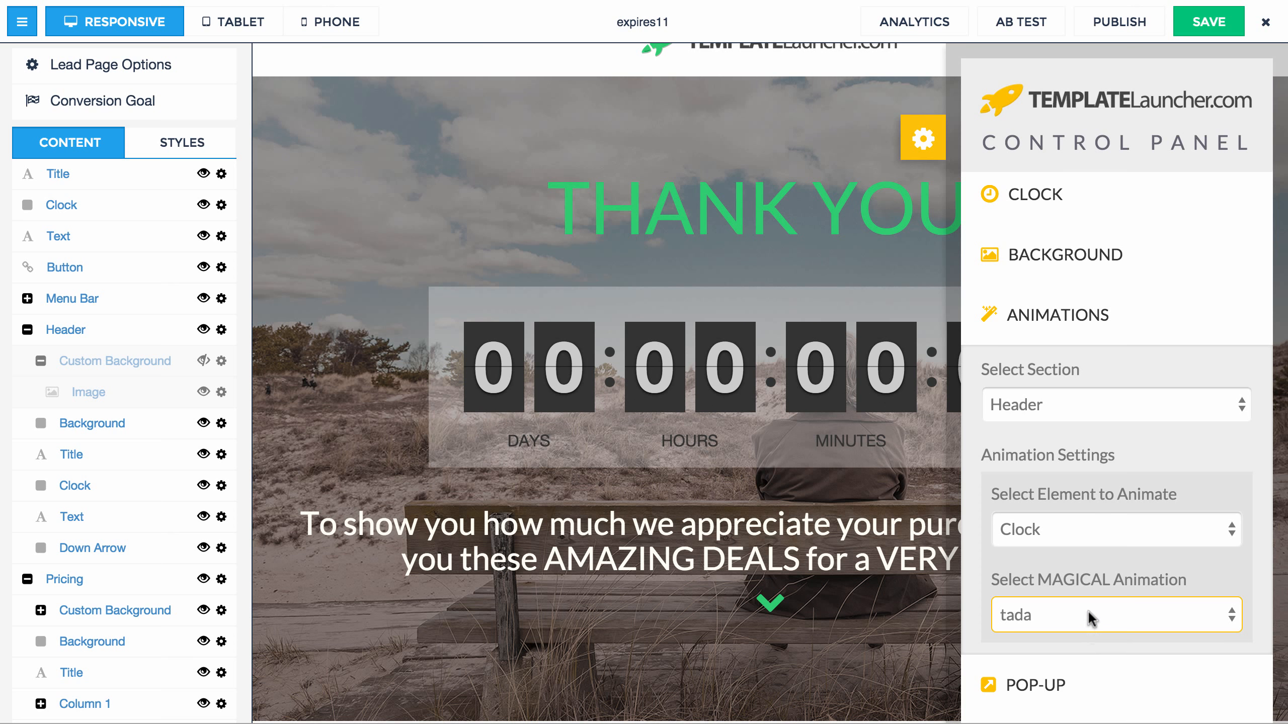
left_click(1086, 619)
left_click(1065, 593)
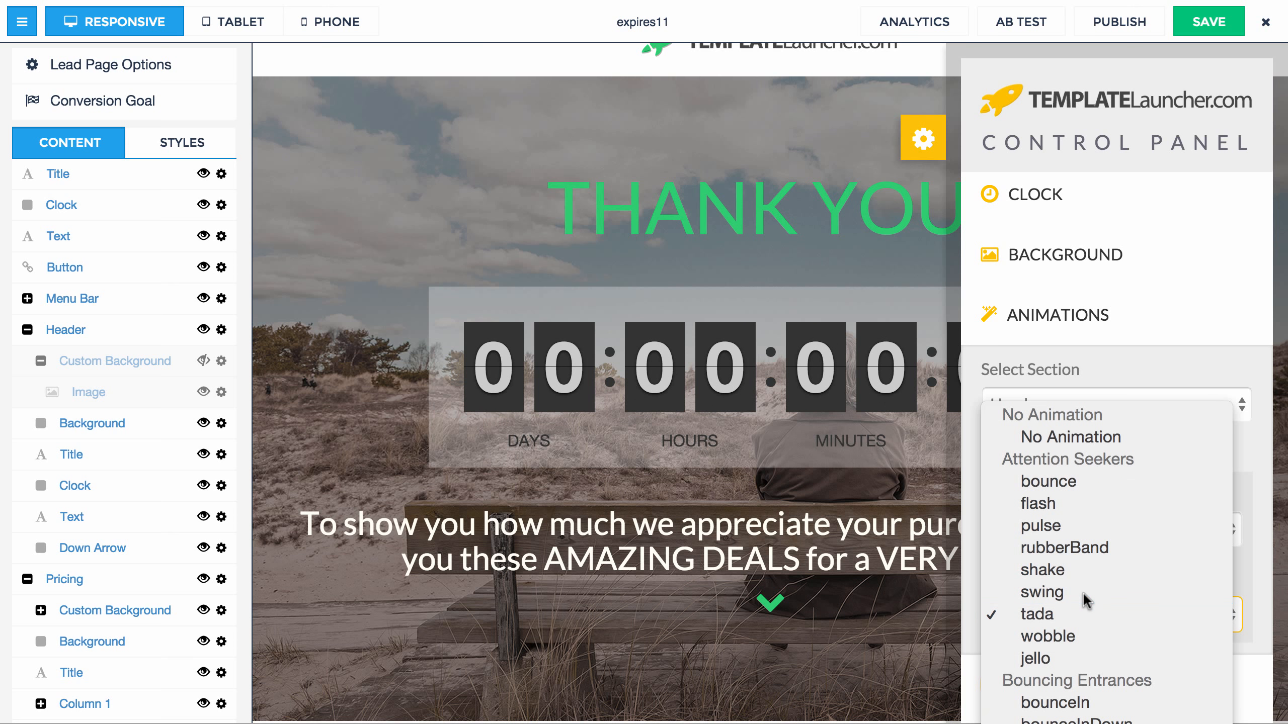
- Try the tada, wobble and jello animations on the Header's Clock
left_click(1081, 617)
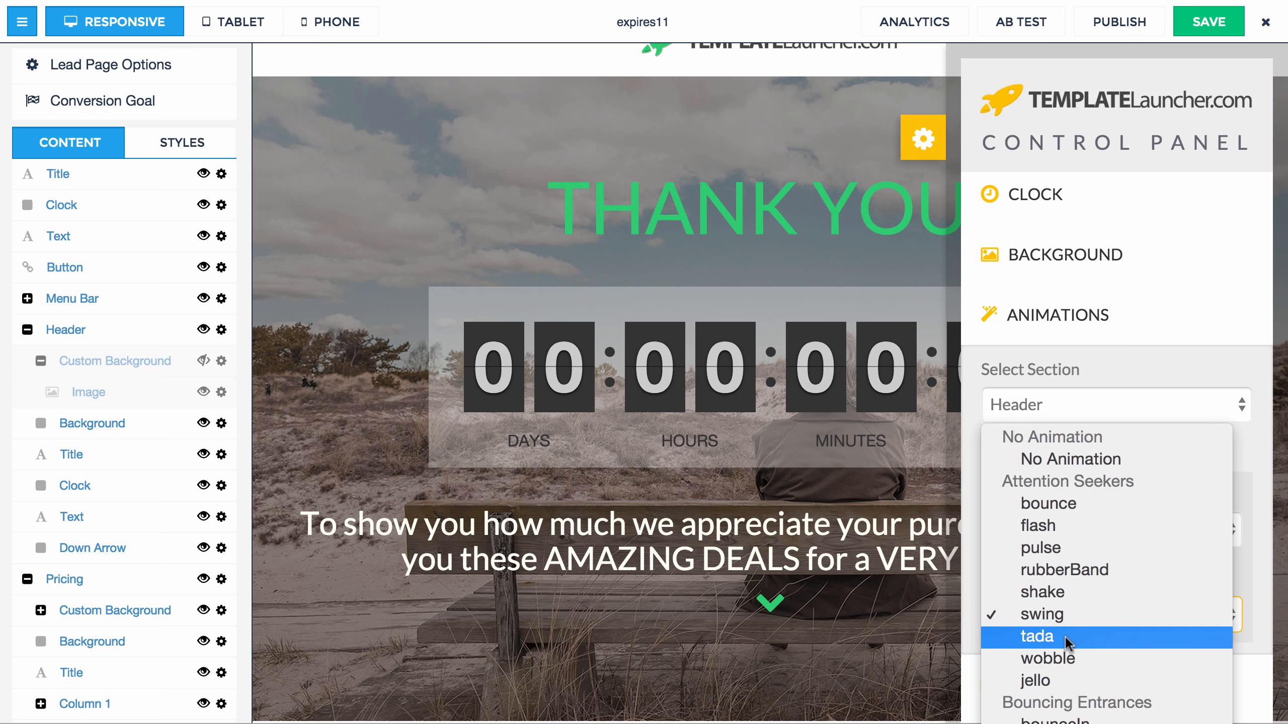
left_click(1062, 637)
left_click(1067, 632)
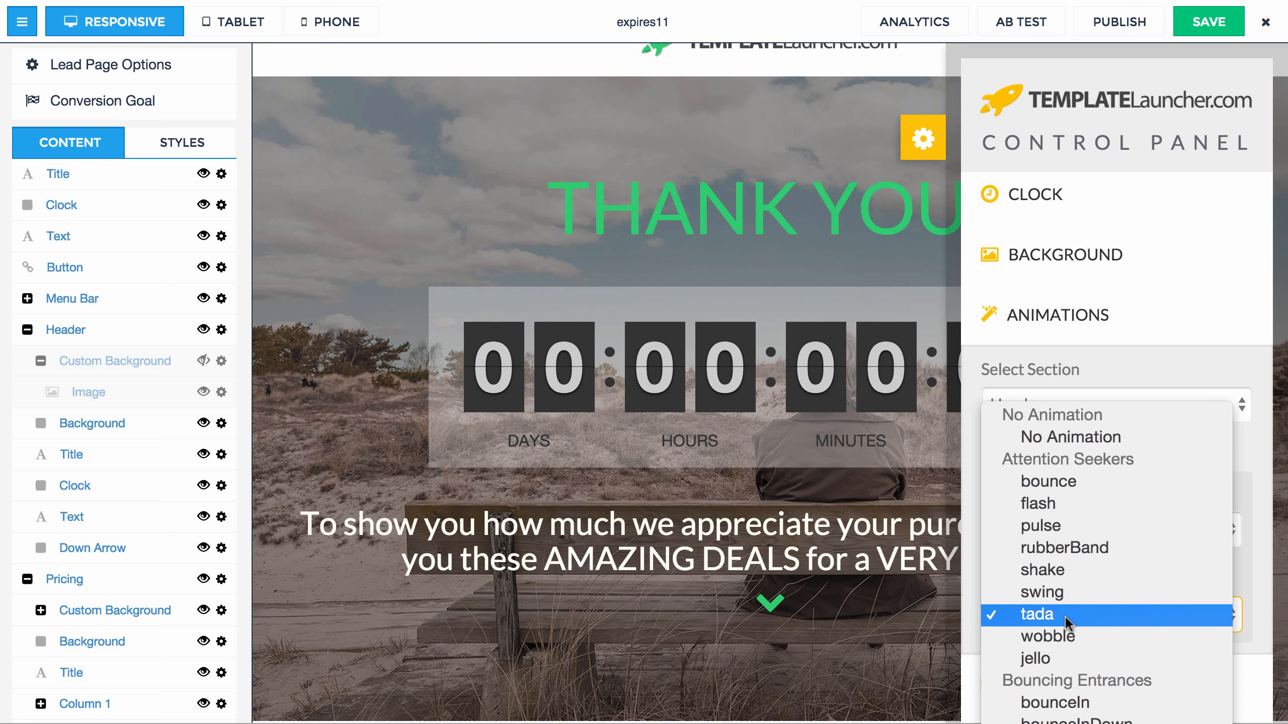
left_click(1061, 645)
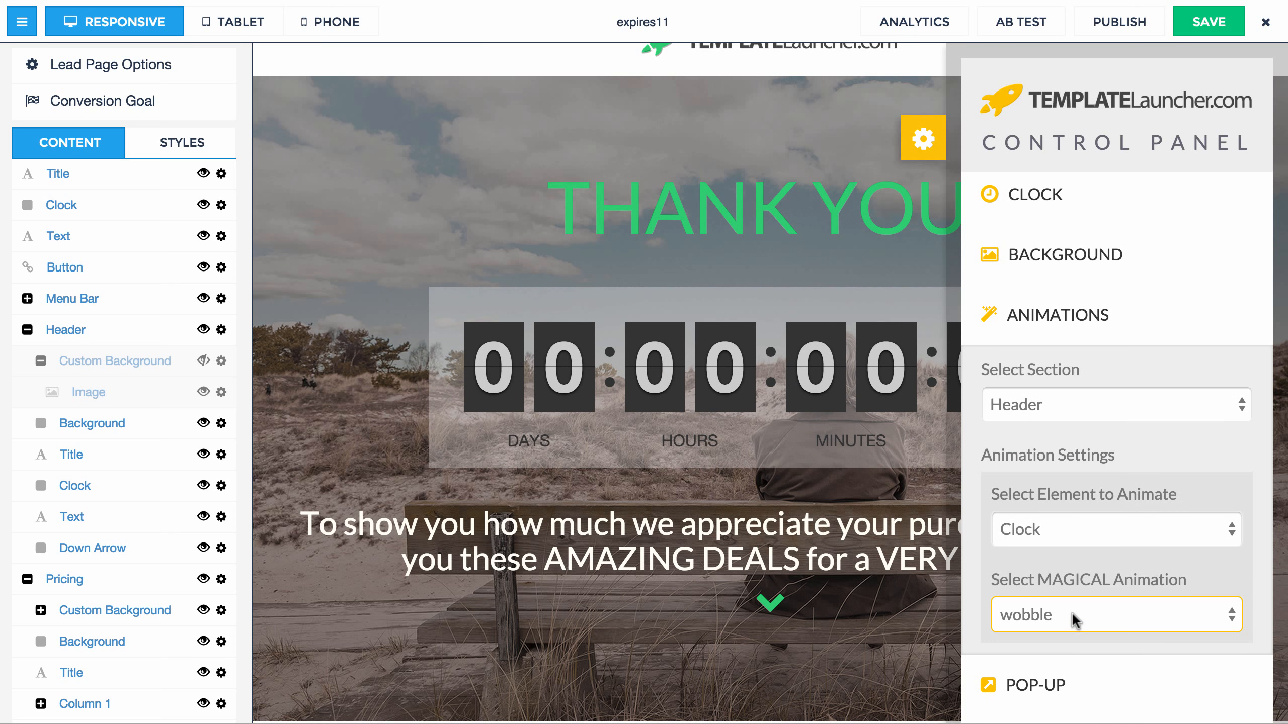
left_click(1067, 628)
left_click(1068, 636)
- Try the flipInX, flipInY and rotateIn animations on the Header's Clock
left_click(1067, 631)
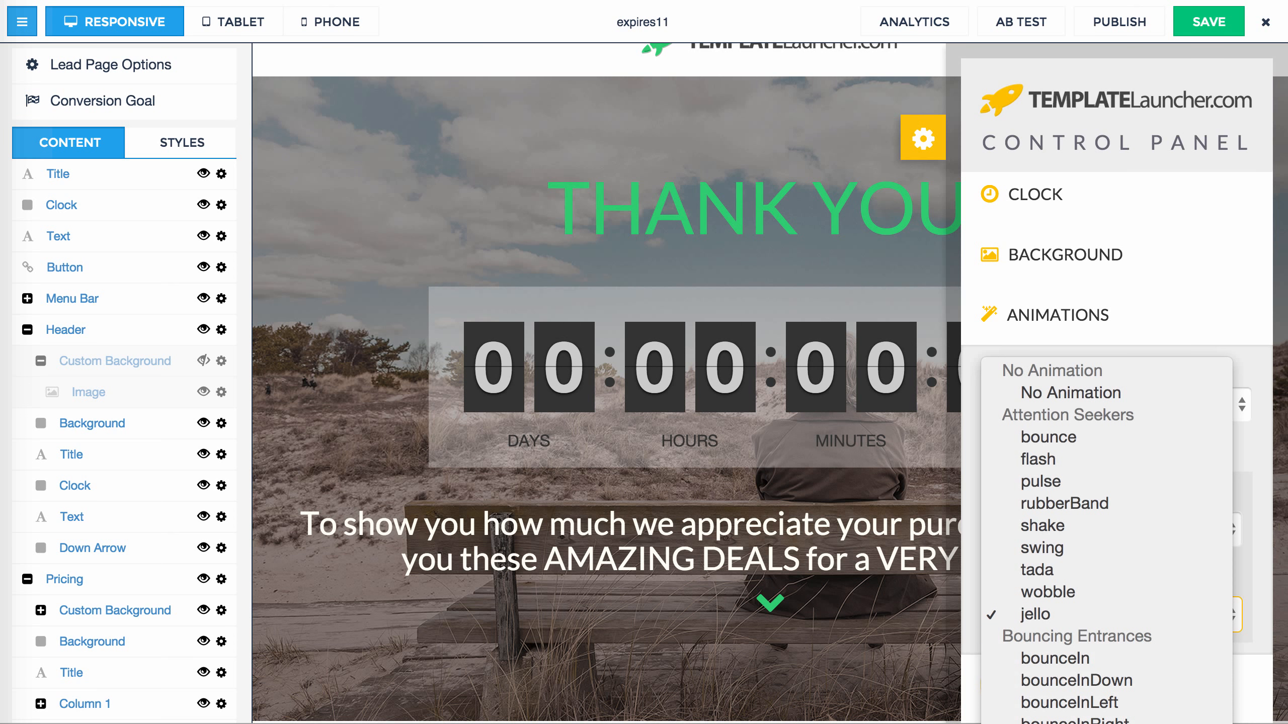
left_click(1111, 723)
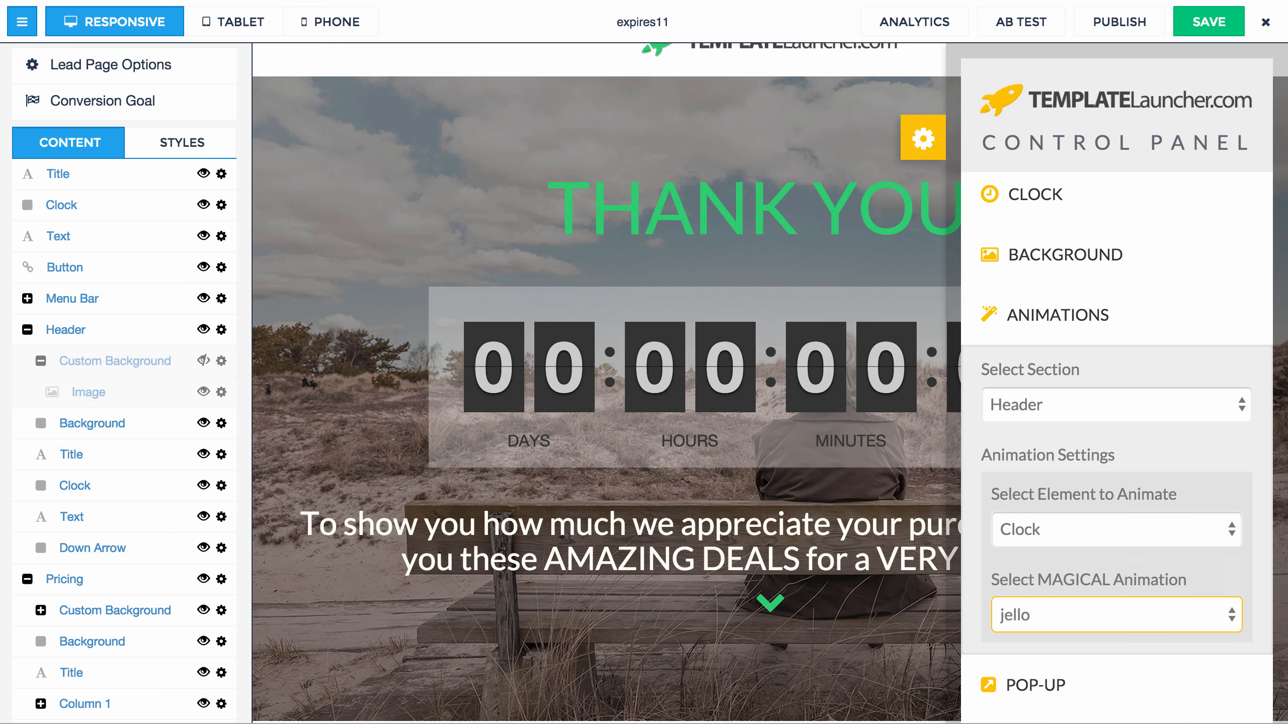
left_click(1110, 611)
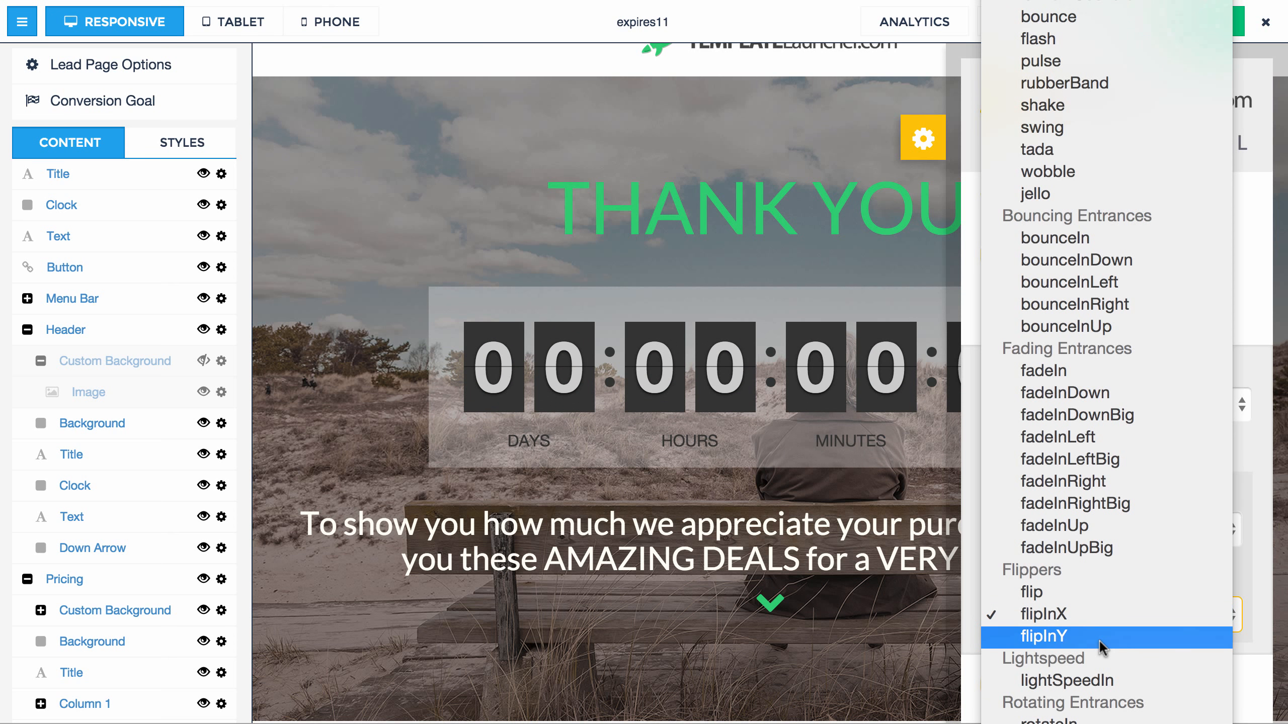
left_click(1098, 641)
left_click(1090, 614)
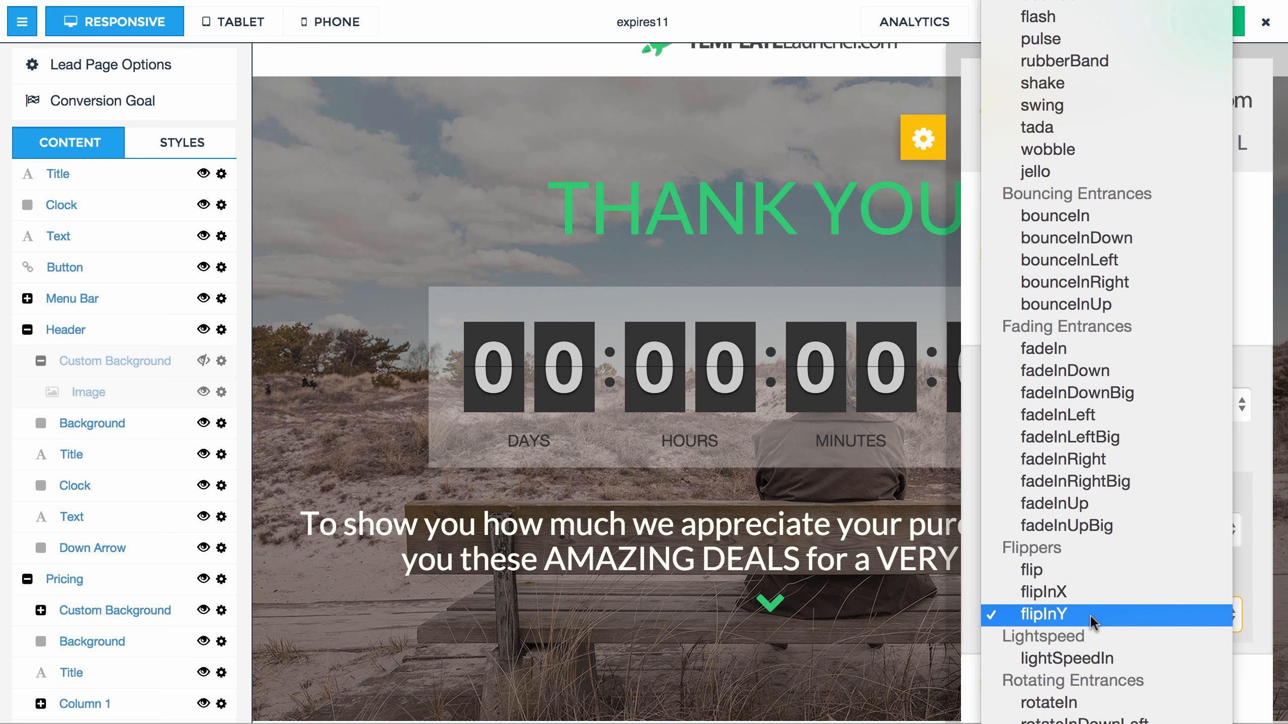
left_click(1092, 705)
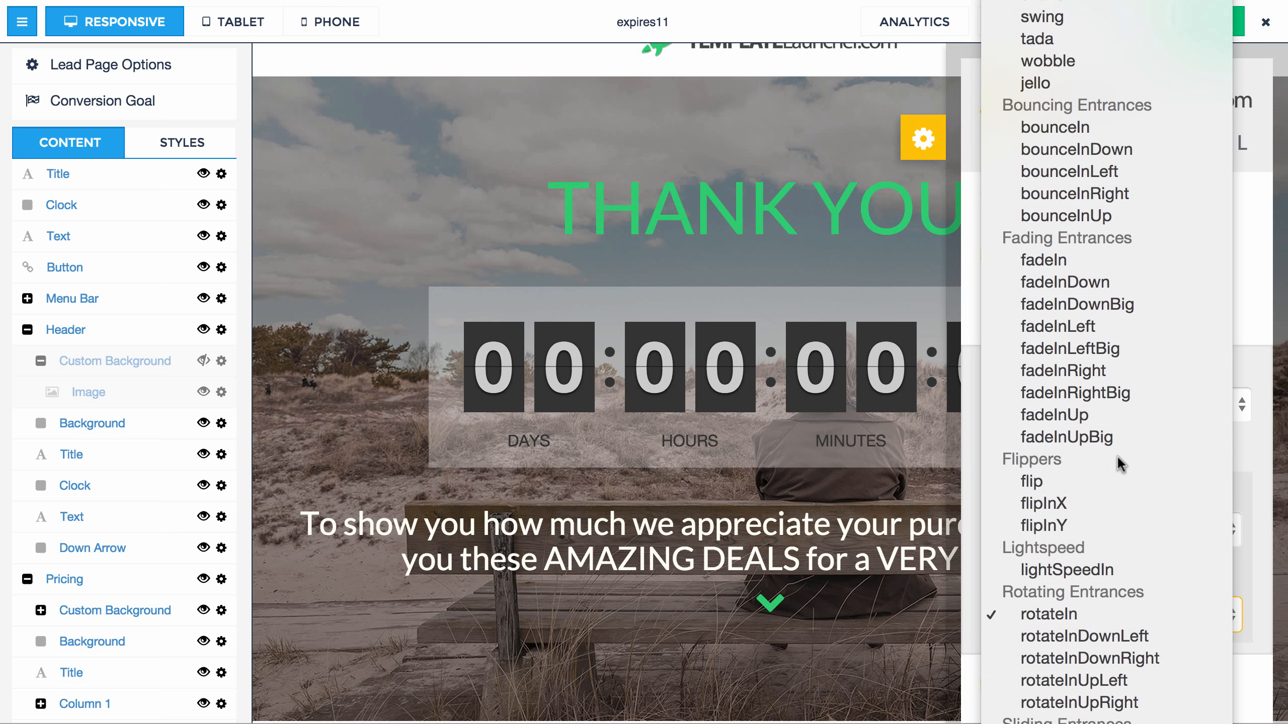
- Try the rotateInUpRight animation on the Header's Clock, and replace it with slideInDown
left_click(1093, 703)
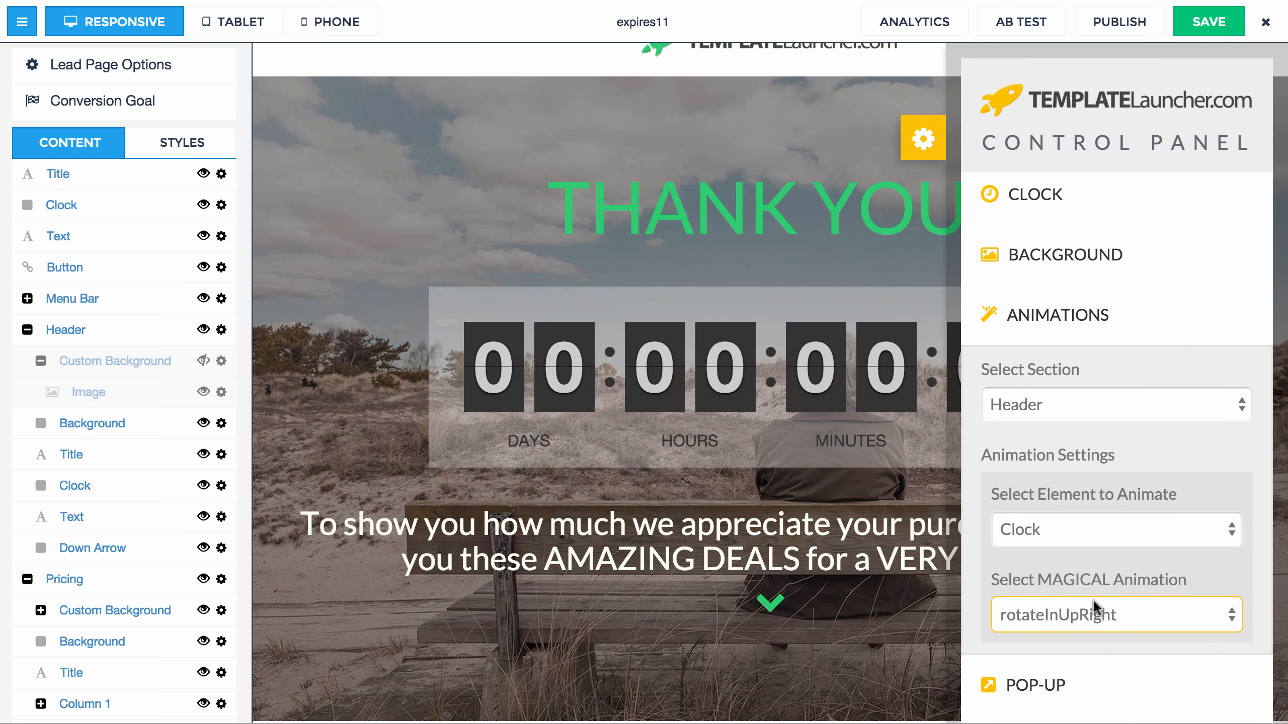
left_click(1083, 608)
left_click(1087, 683)
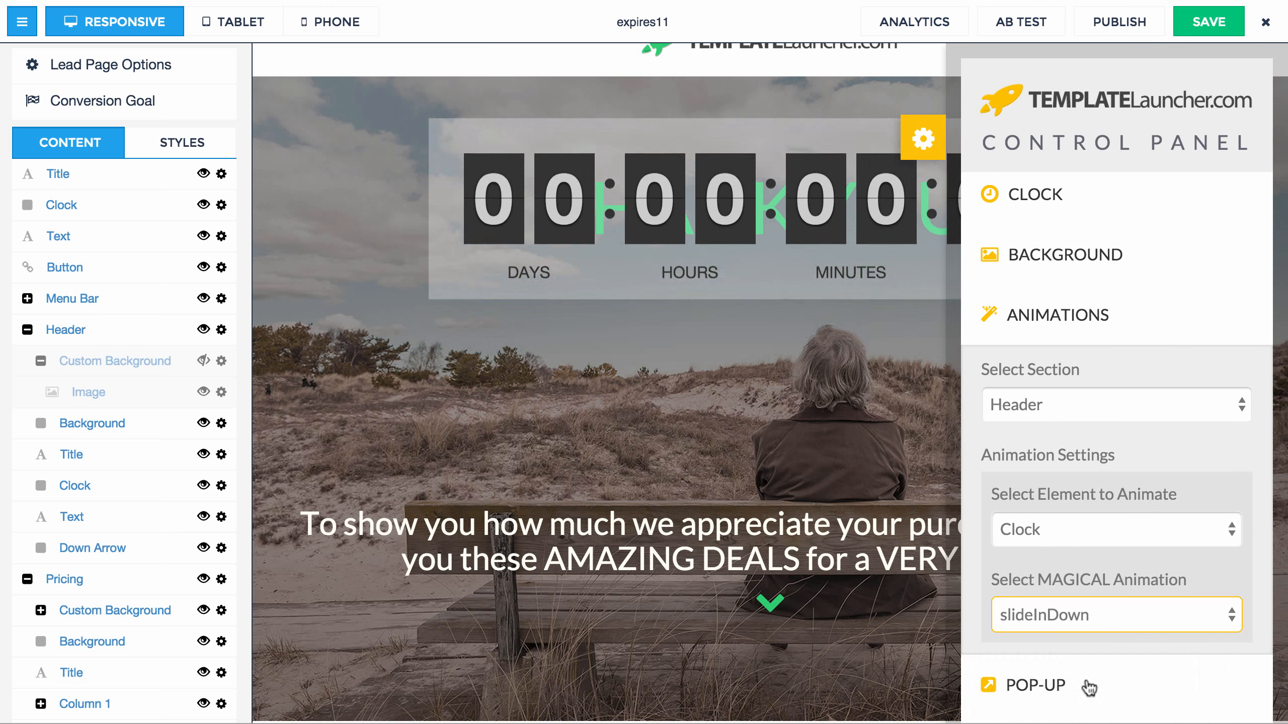
- Switch the animation settings to the Pricing section and try the swing animation on Pricing 1
scroll(800, 474, "down", 10)
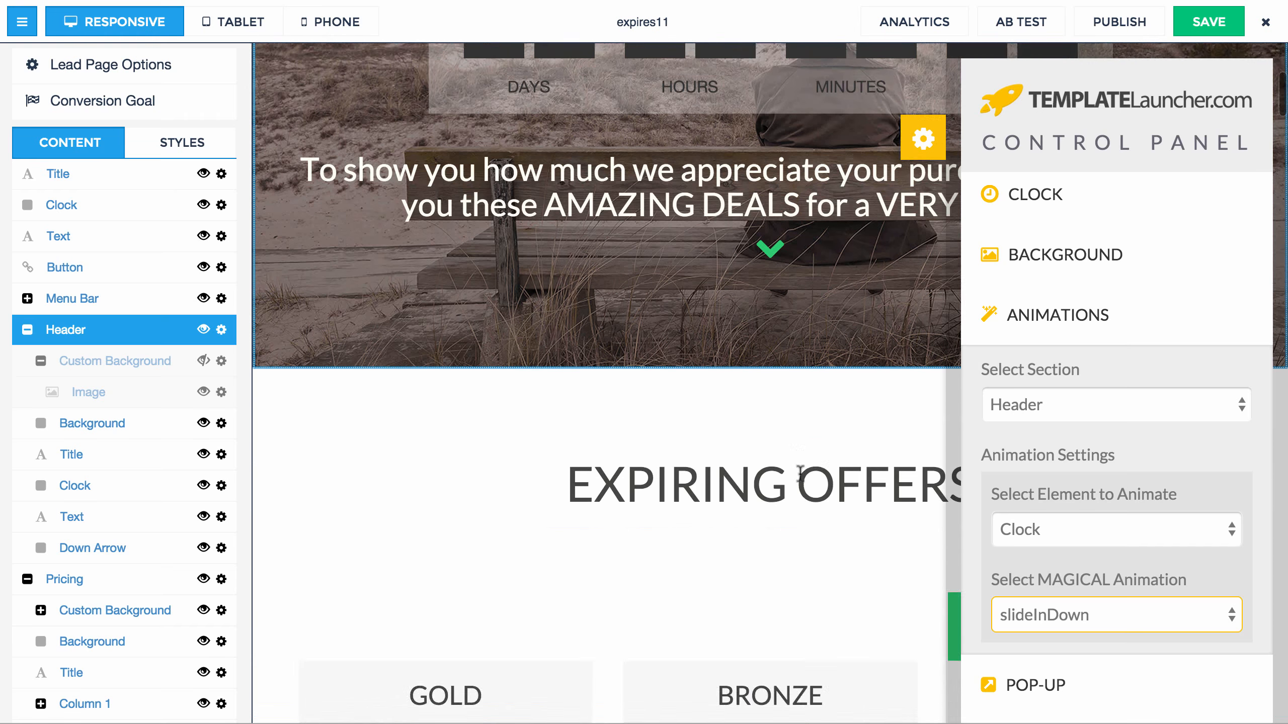
left_click(1098, 410)
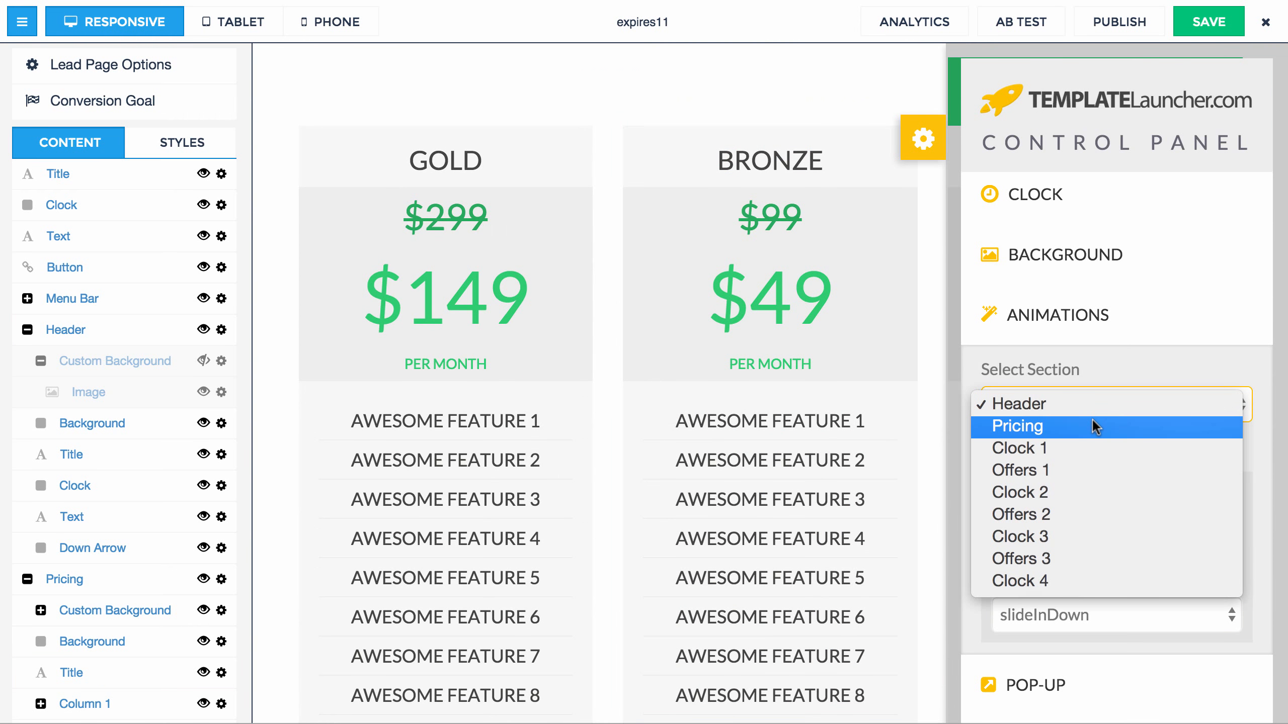
left_click(1093, 424)
left_click(1065, 535)
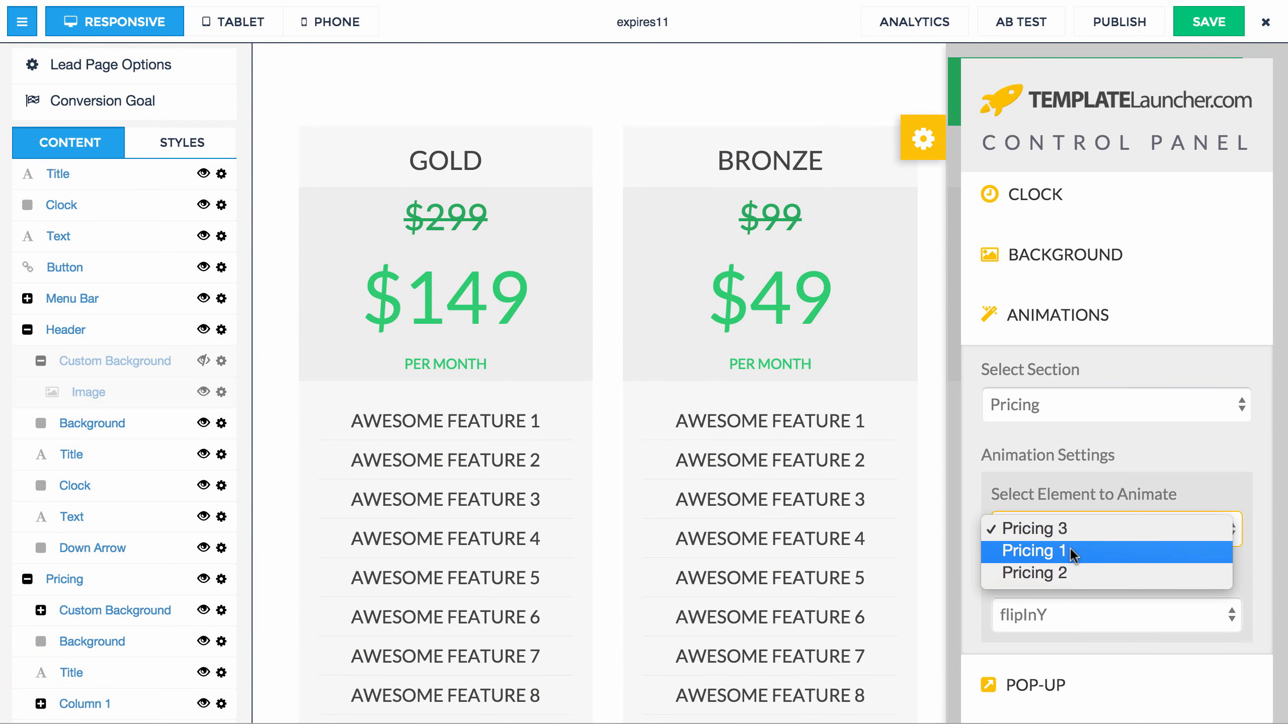
left_click(1070, 551)
left_click(1077, 630)
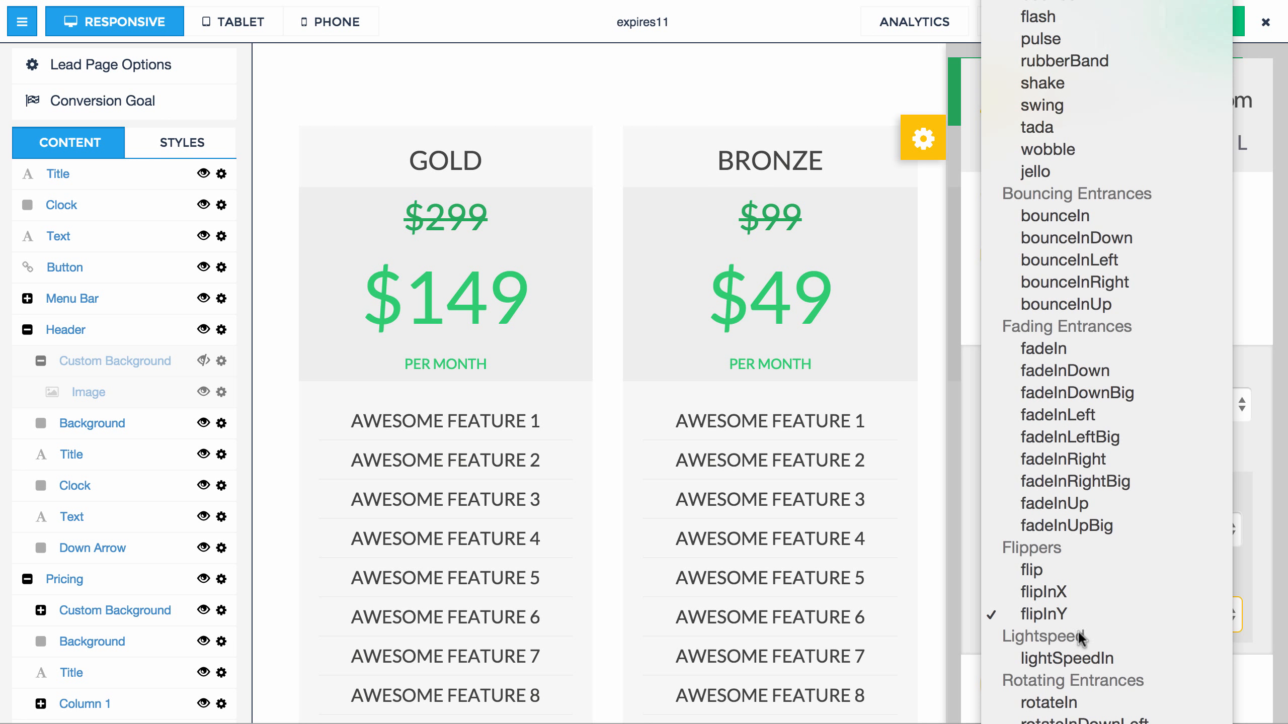
left_click(1080, 110)
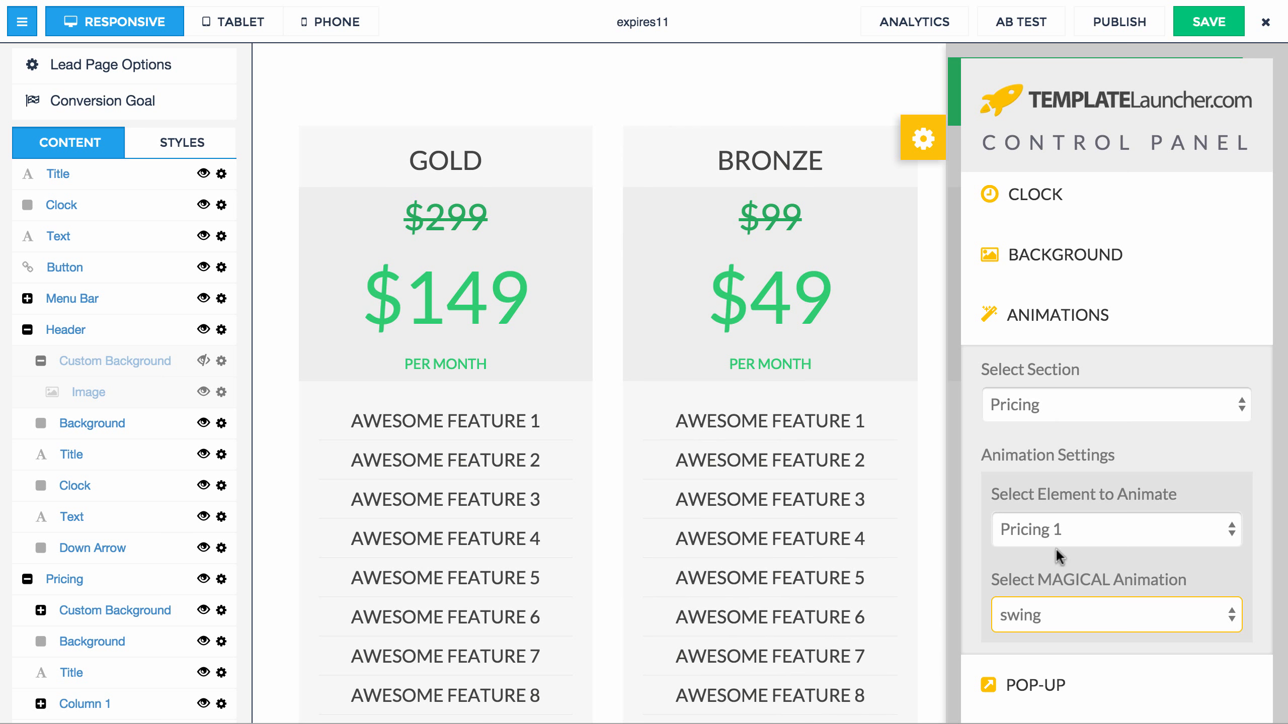
left_click(1073, 425)
left_click(1065, 425)
left_click(1065, 399)
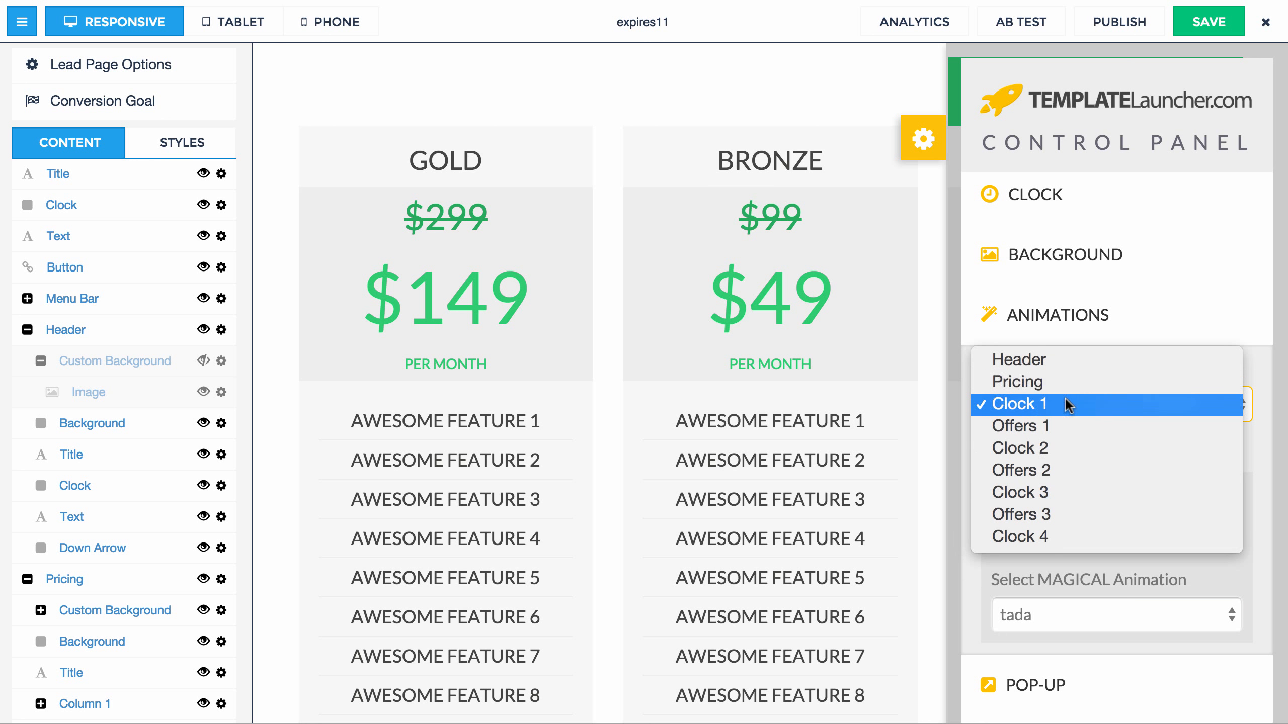
left_click(1019, 382)
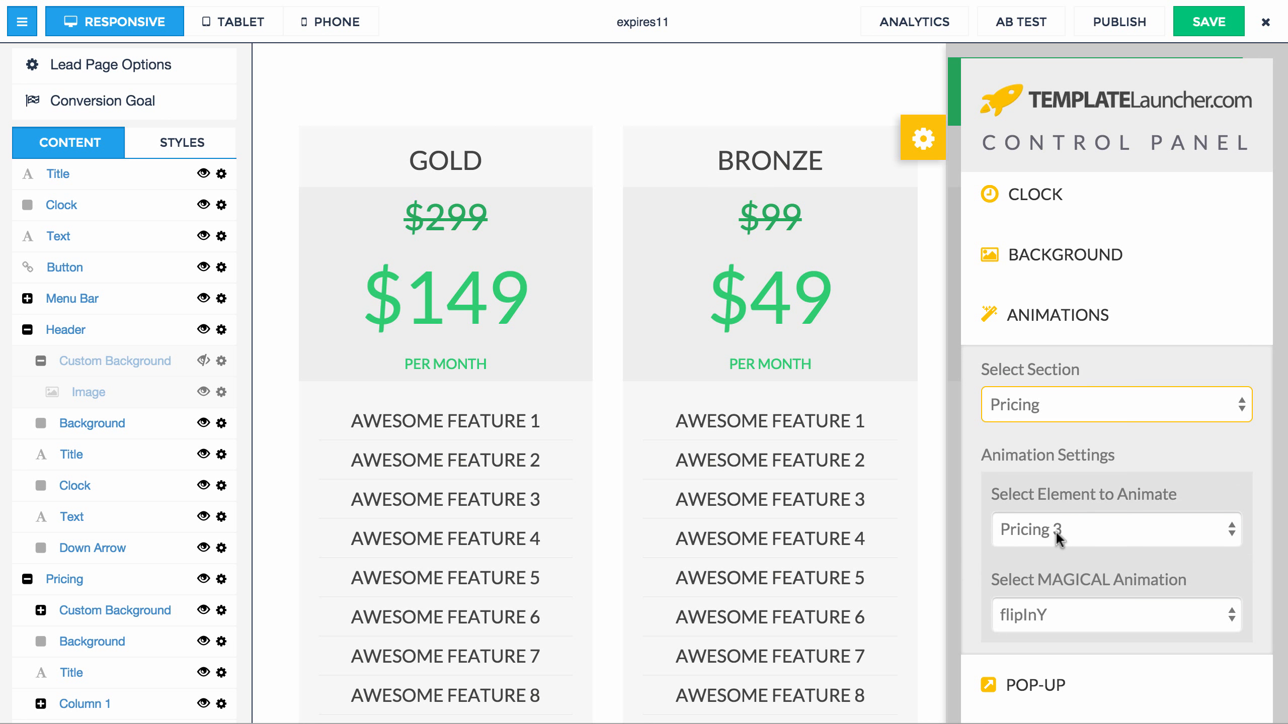
- Try the tada animation on Pricing 1 in the Pricing section, and replace it with wobble
left_click(1056, 531)
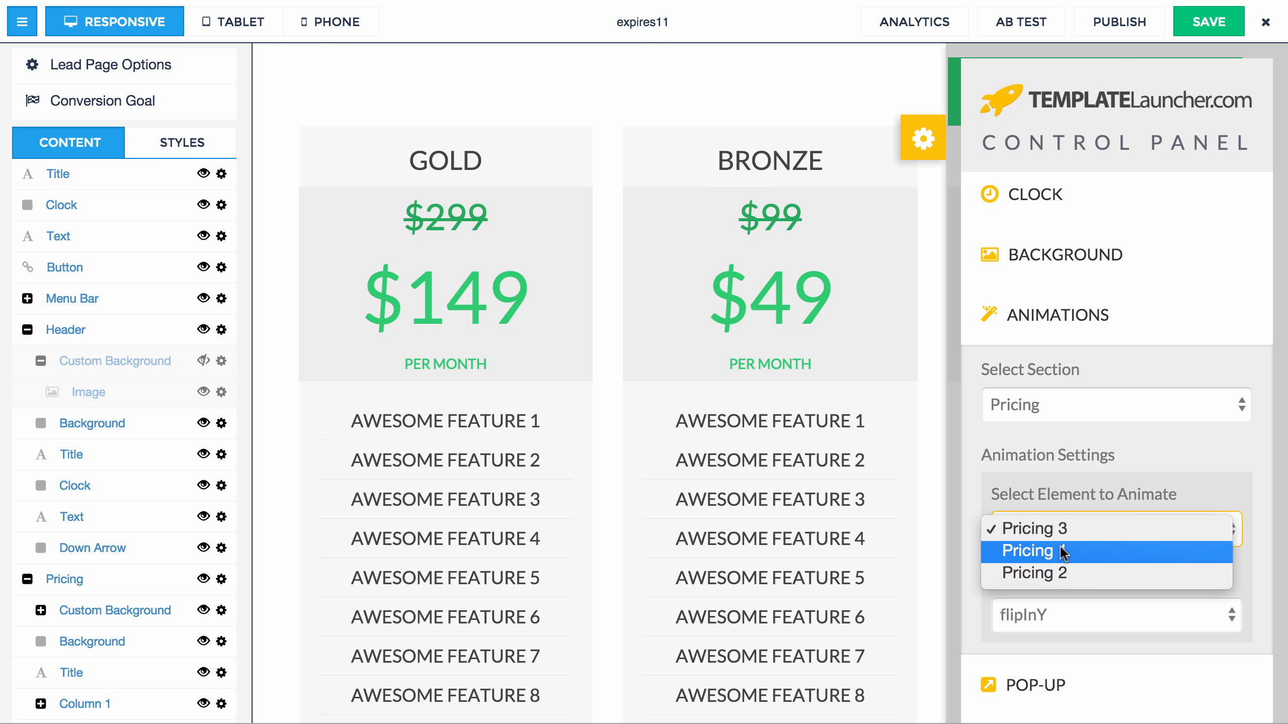
left_click(1061, 547)
left_click(1080, 620)
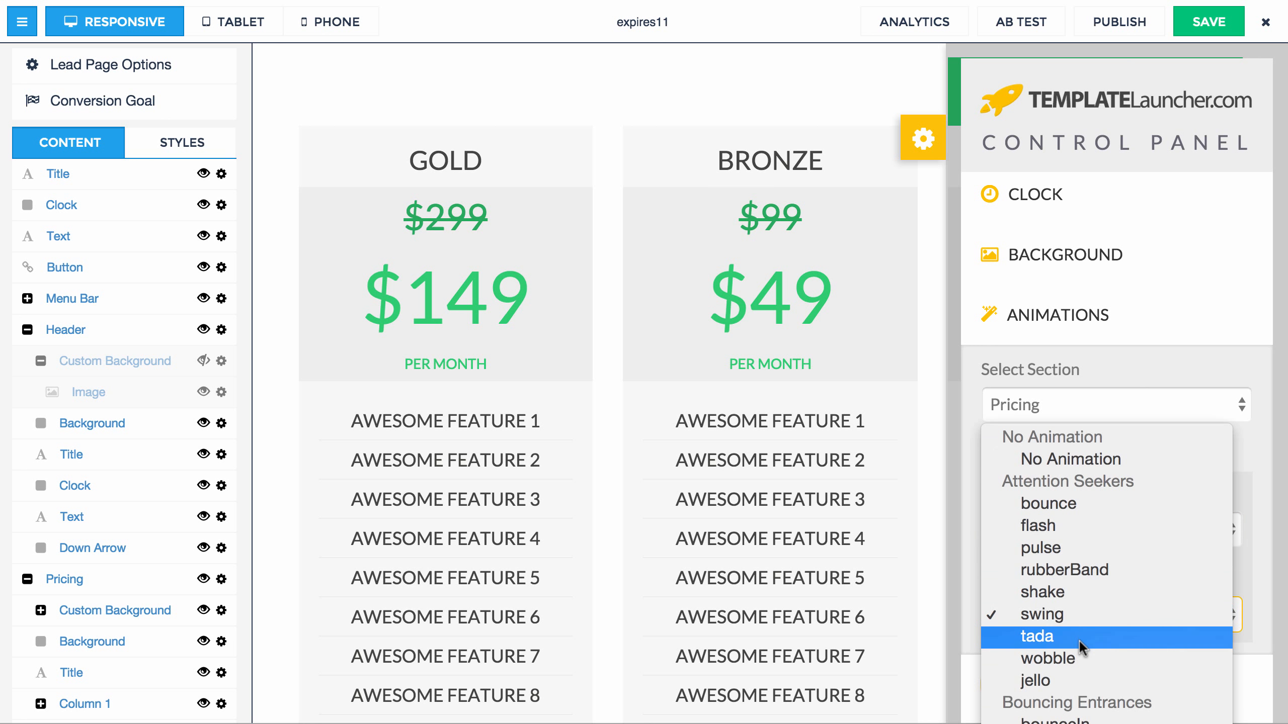
left_click(1078, 640)
left_click(1078, 624)
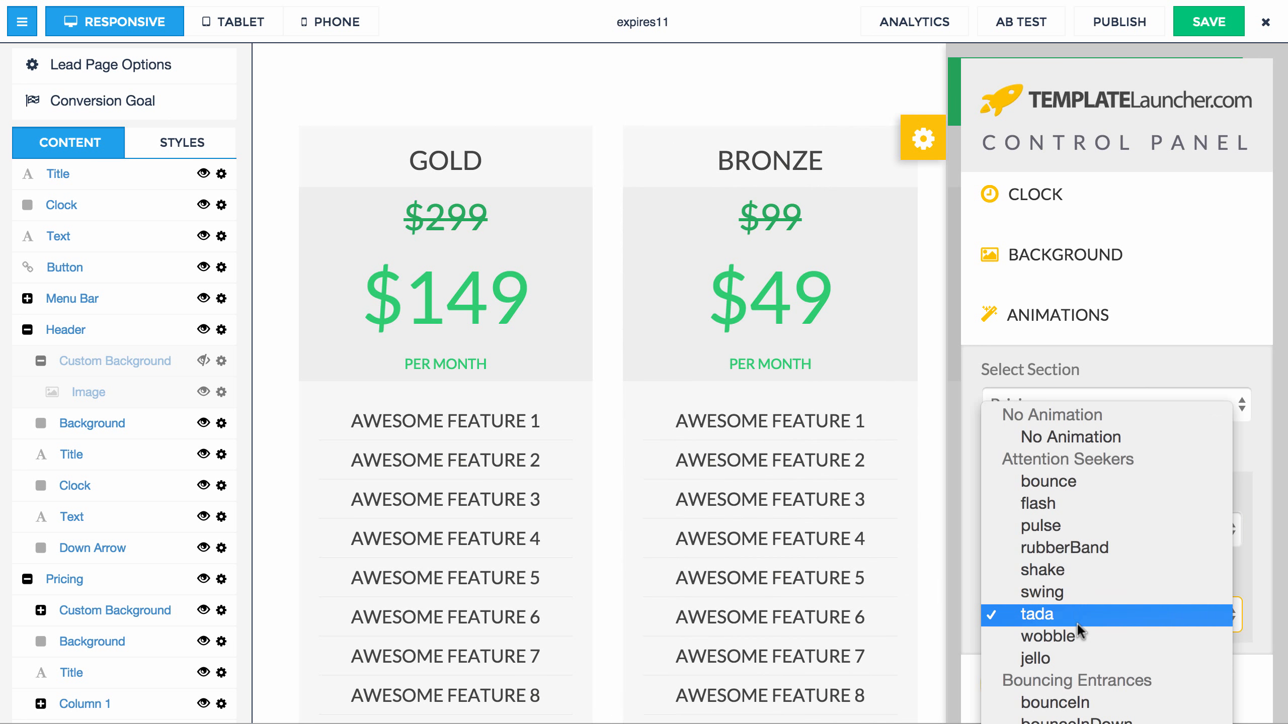
left_click(1077, 633)
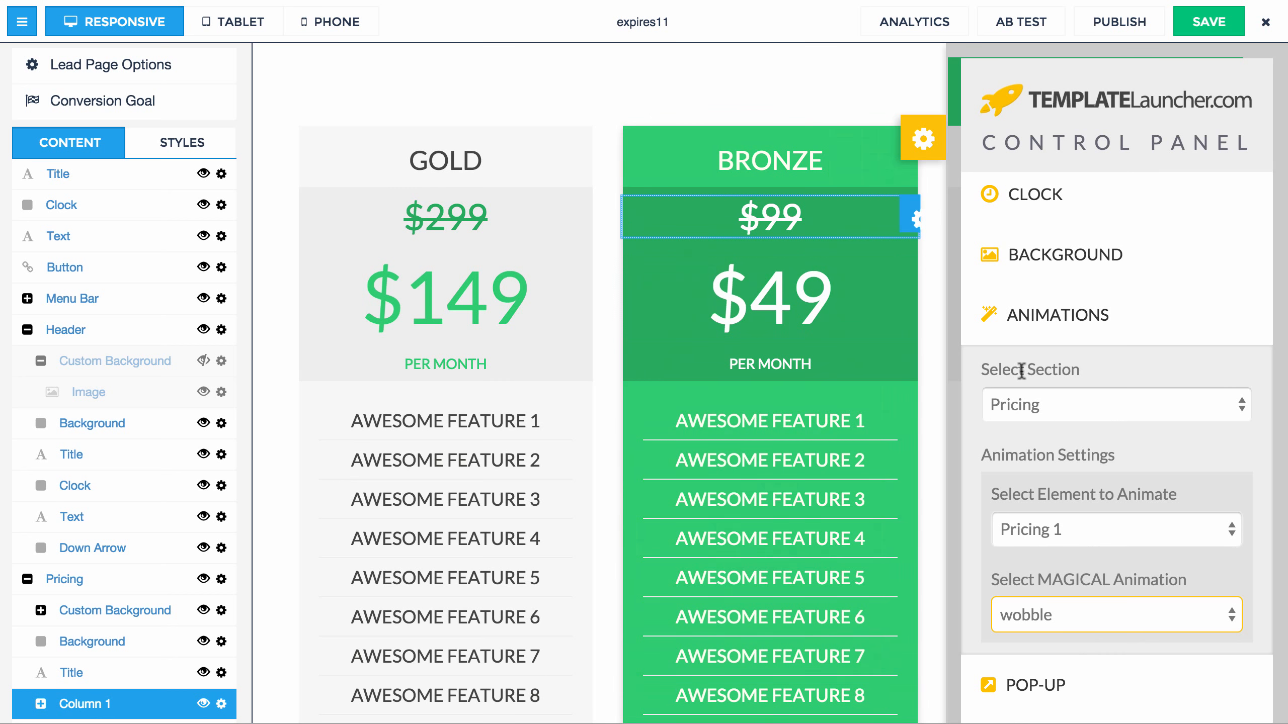
- Examine the animation choices for Row 3 of the Offers 1 section and collapse the Animations settings
left_click(1078, 412)
left_click(1071, 453)
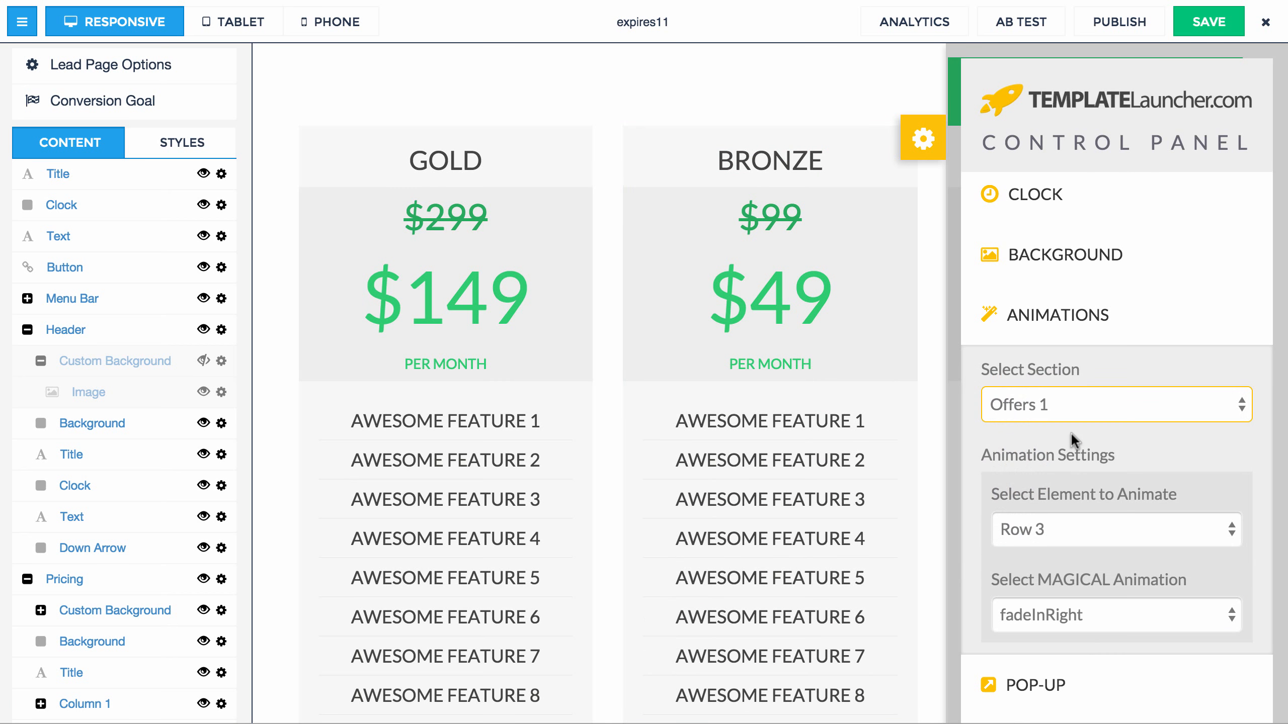
left_click(1065, 613)
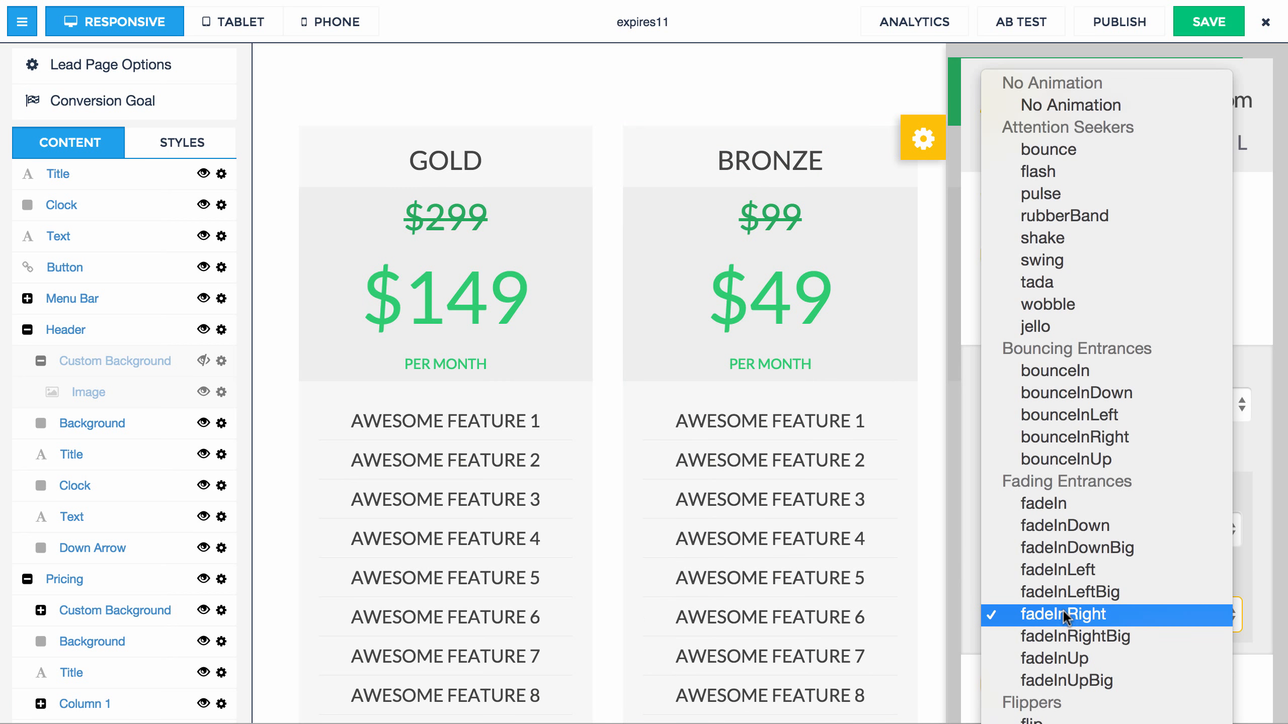
left_click(1249, 531)
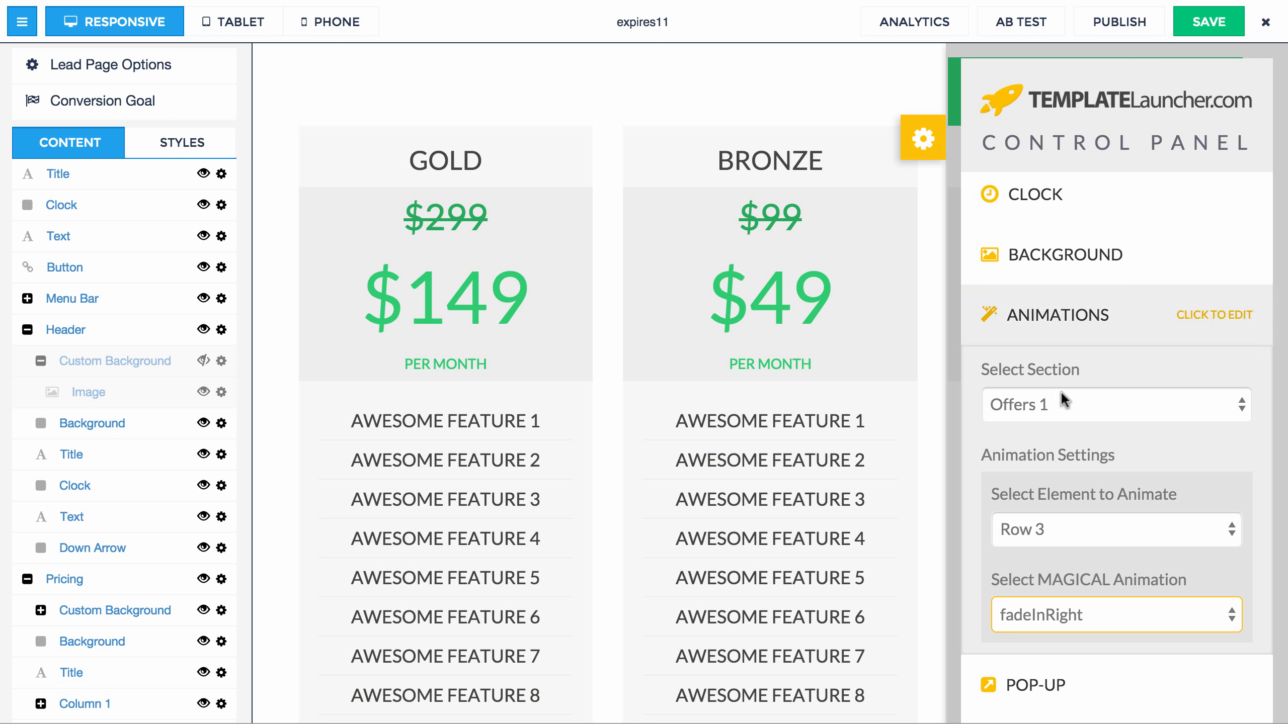
left_click(1077, 333)
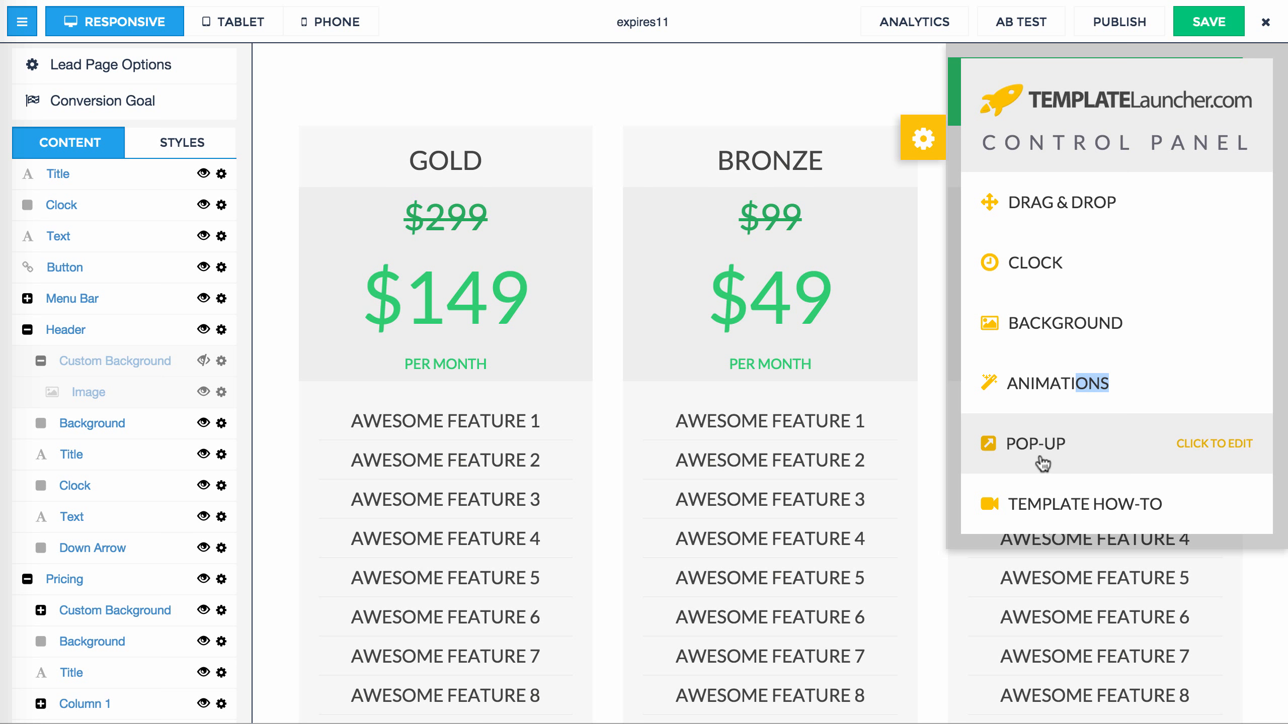
- Close and reopen the control panel at the page header, and open the "Times Up!" pop-up for editing
scroll(603, 439, "up", 15)
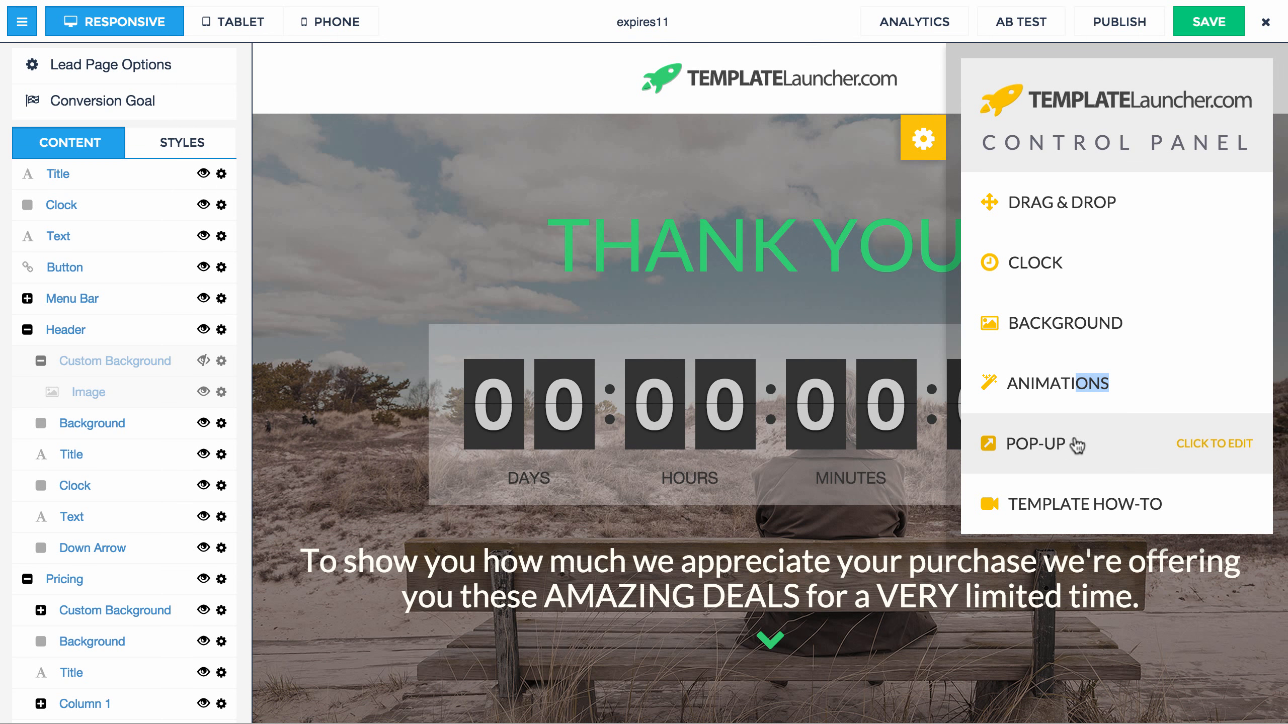
left_click(922, 142)
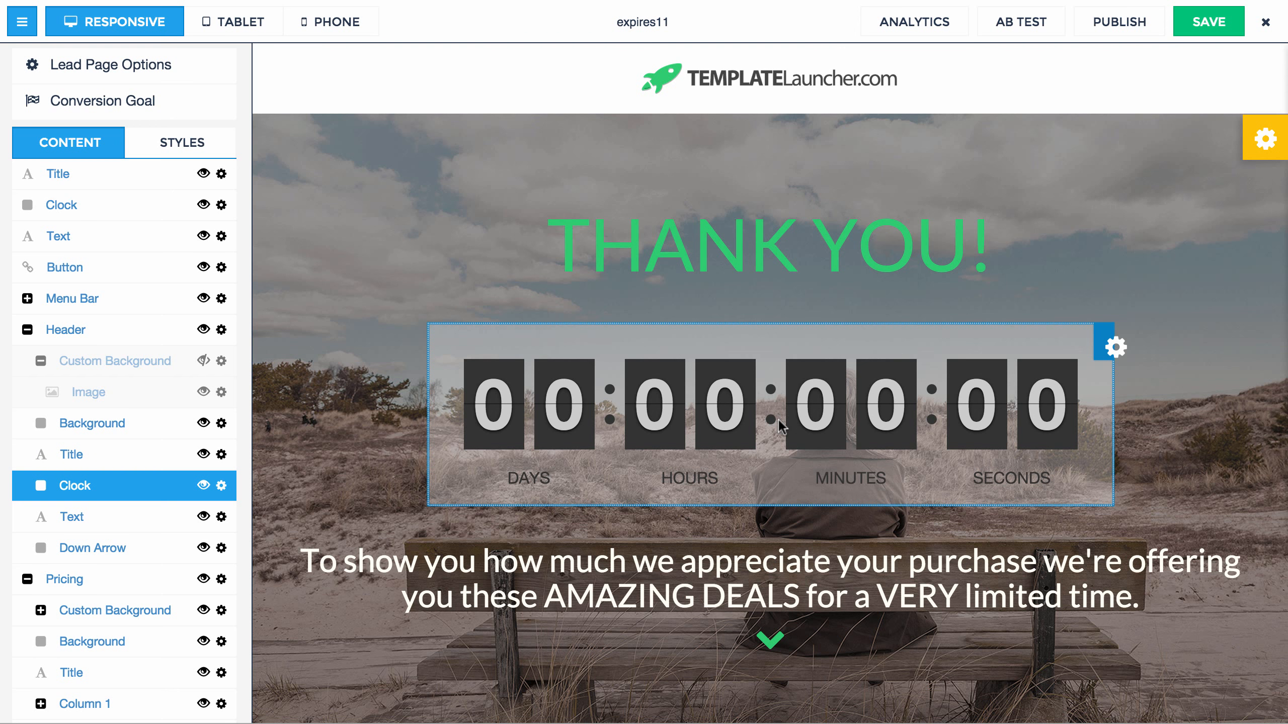
left_click(1259, 147)
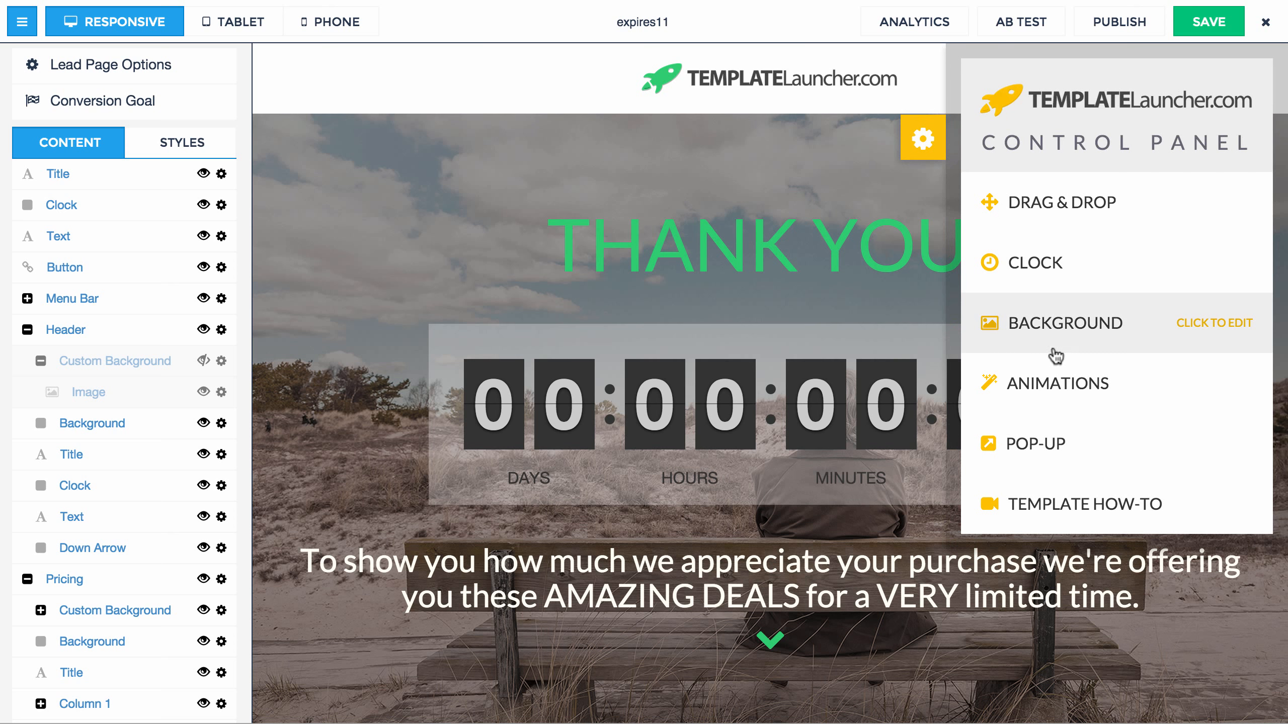
left_click(1081, 444)
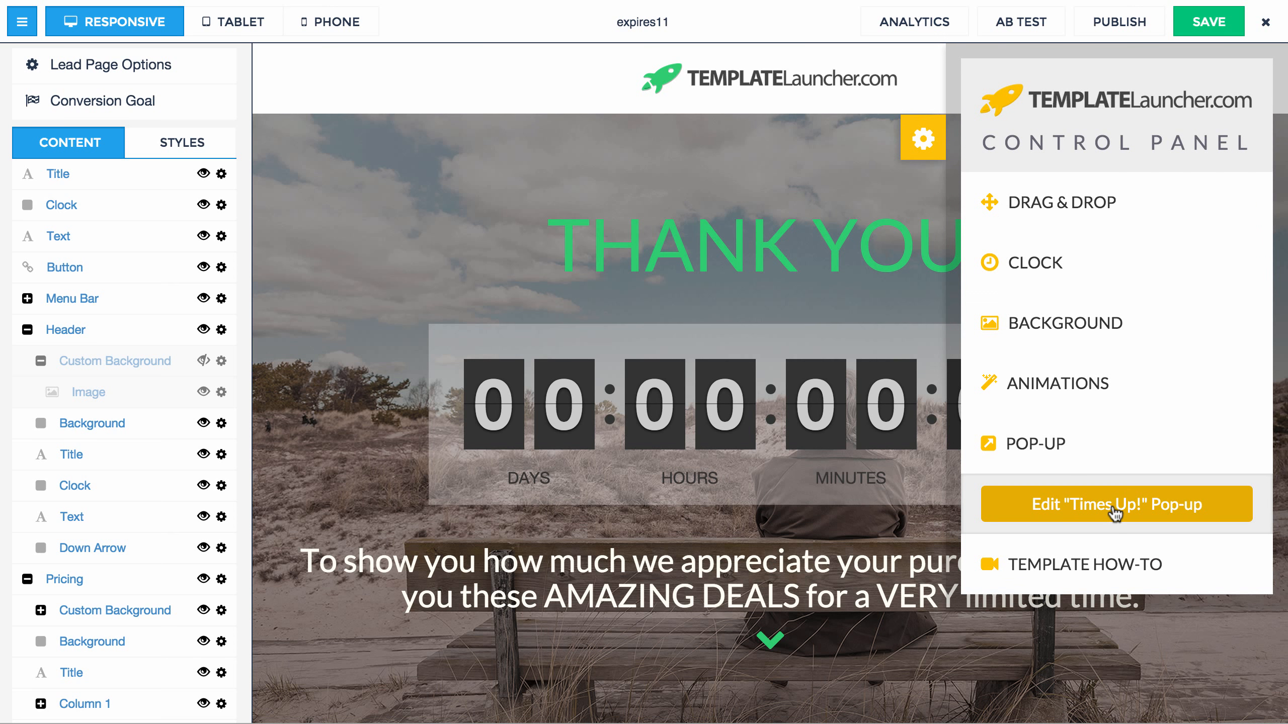
left_click(1114, 513)
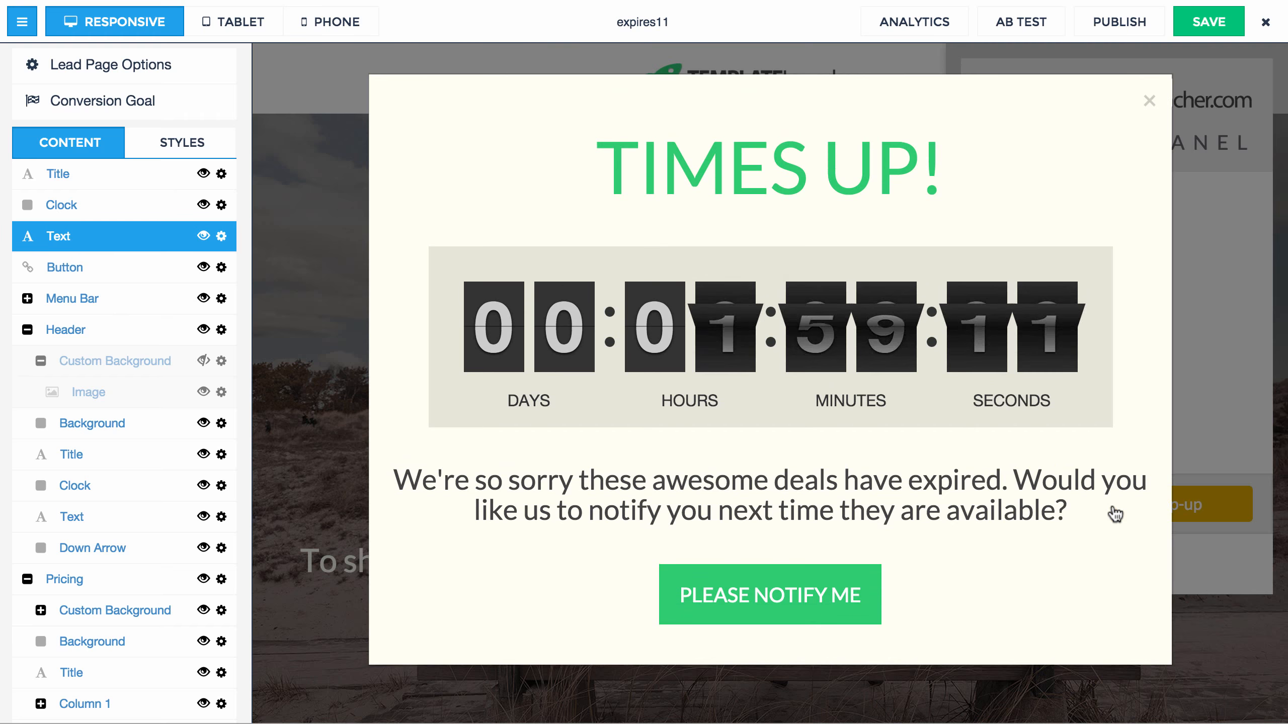
- Insert placeholder text "ads fasdf as" into the "Times Up!" pop-up's message and "asdf asdf" into its title
left_click(736, 482)
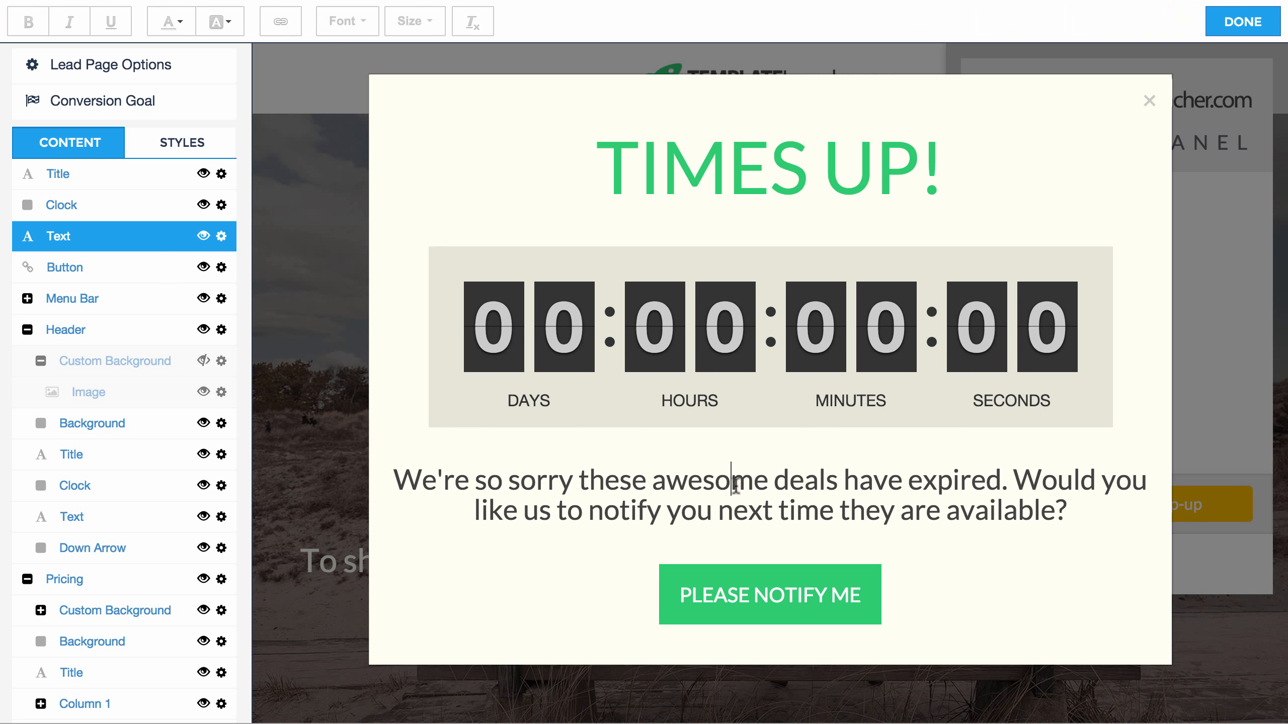
type("ads fasdf as")
left_click(722, 172)
type("asdf")
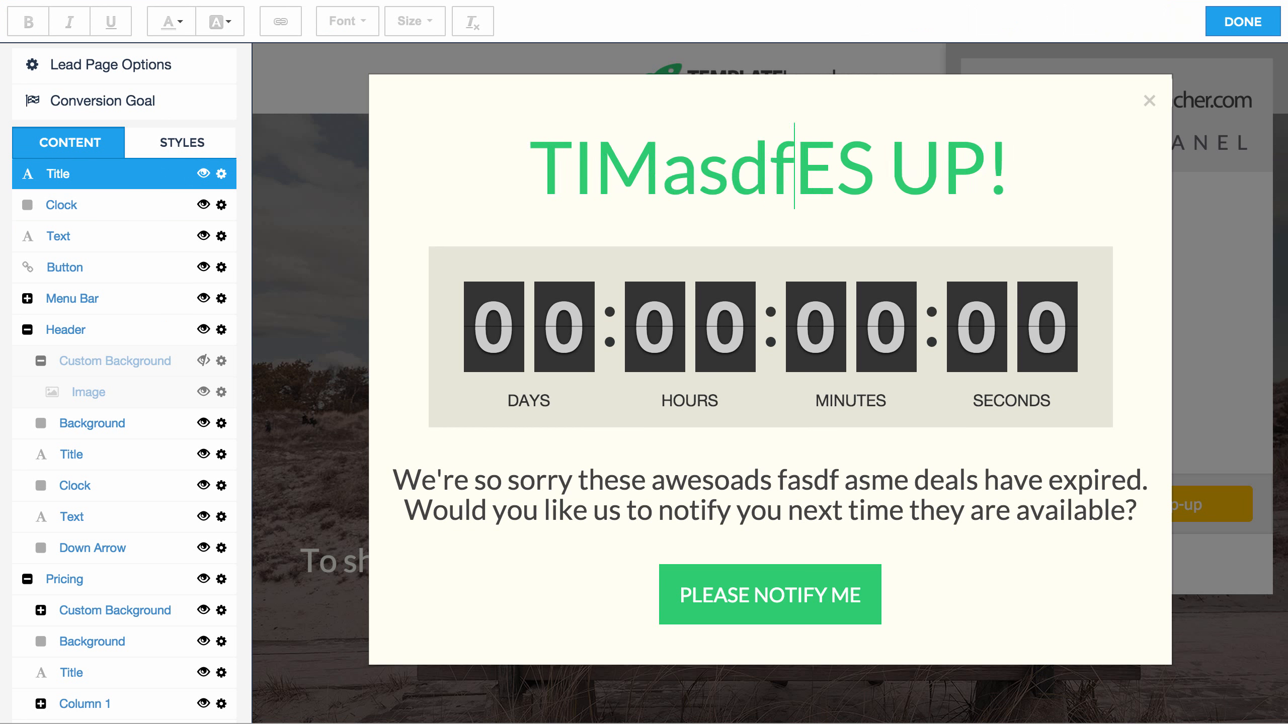
type(" asdf")
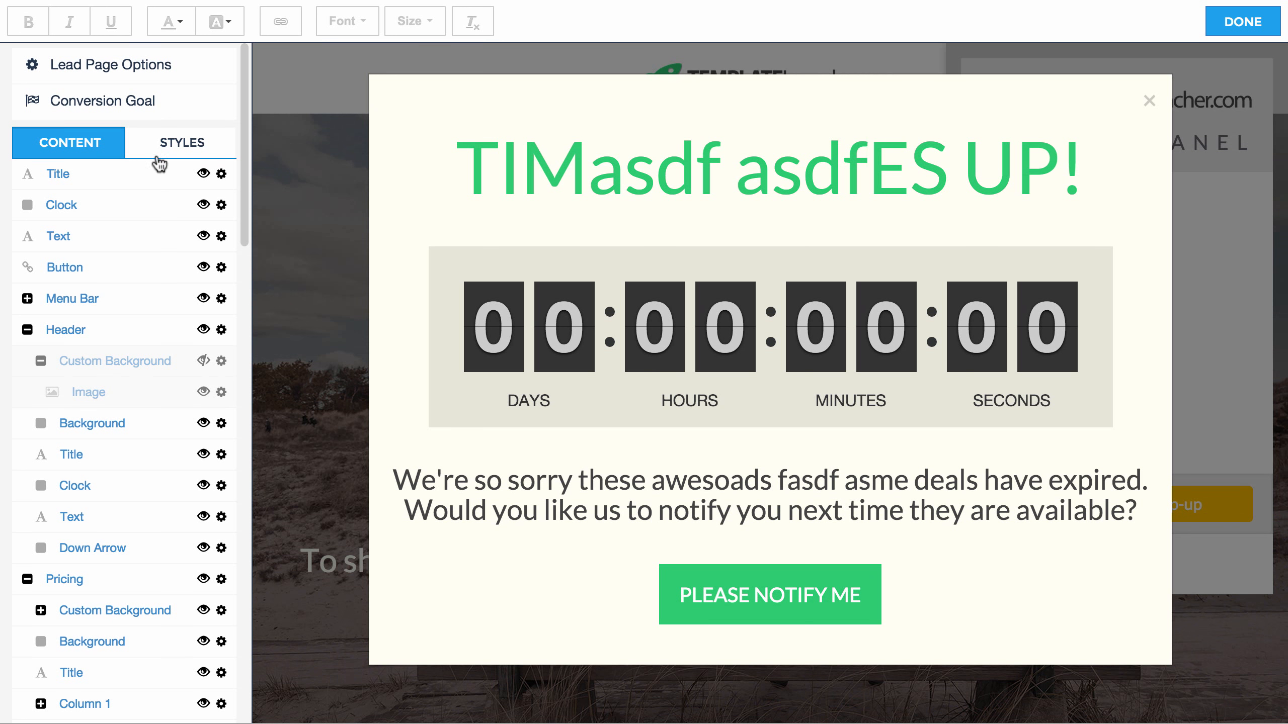
- Set the TimesUp Background Color of the pop-up to red #ff1212 in the page's color styles
left_click(193, 147)
scroll(112, 284, "down", 3)
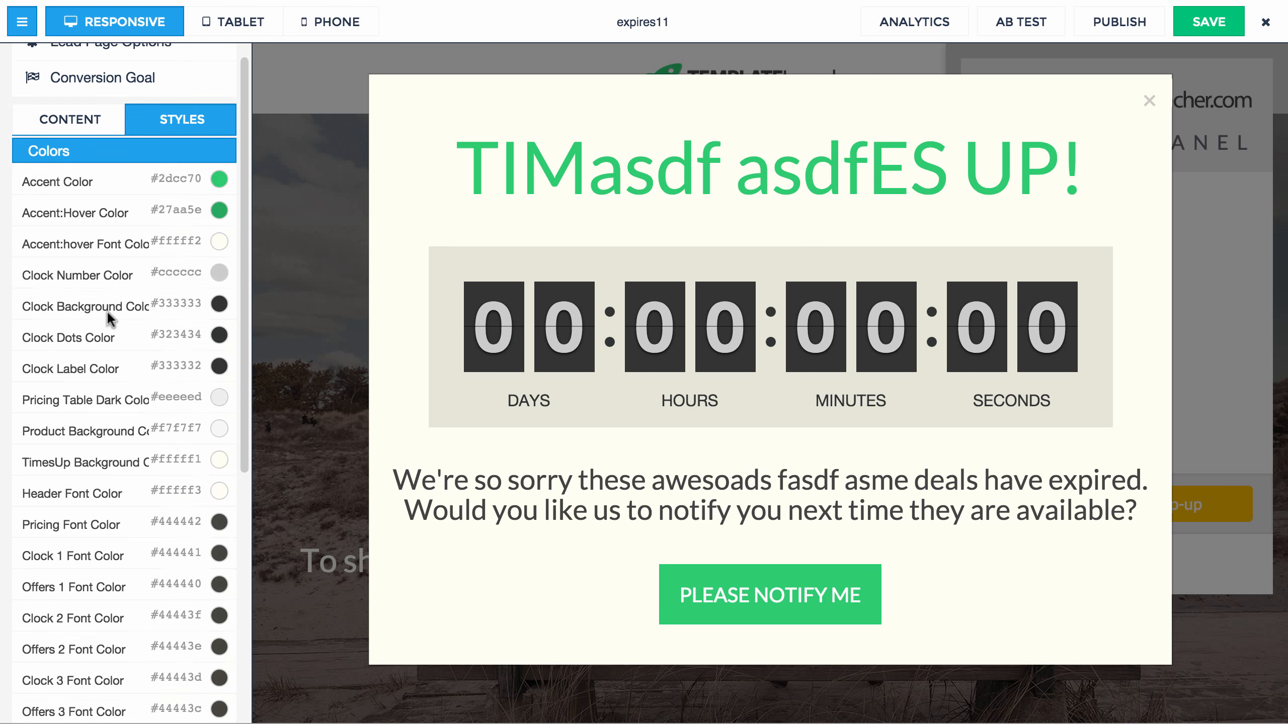
scroll(109, 319, "down", 5)
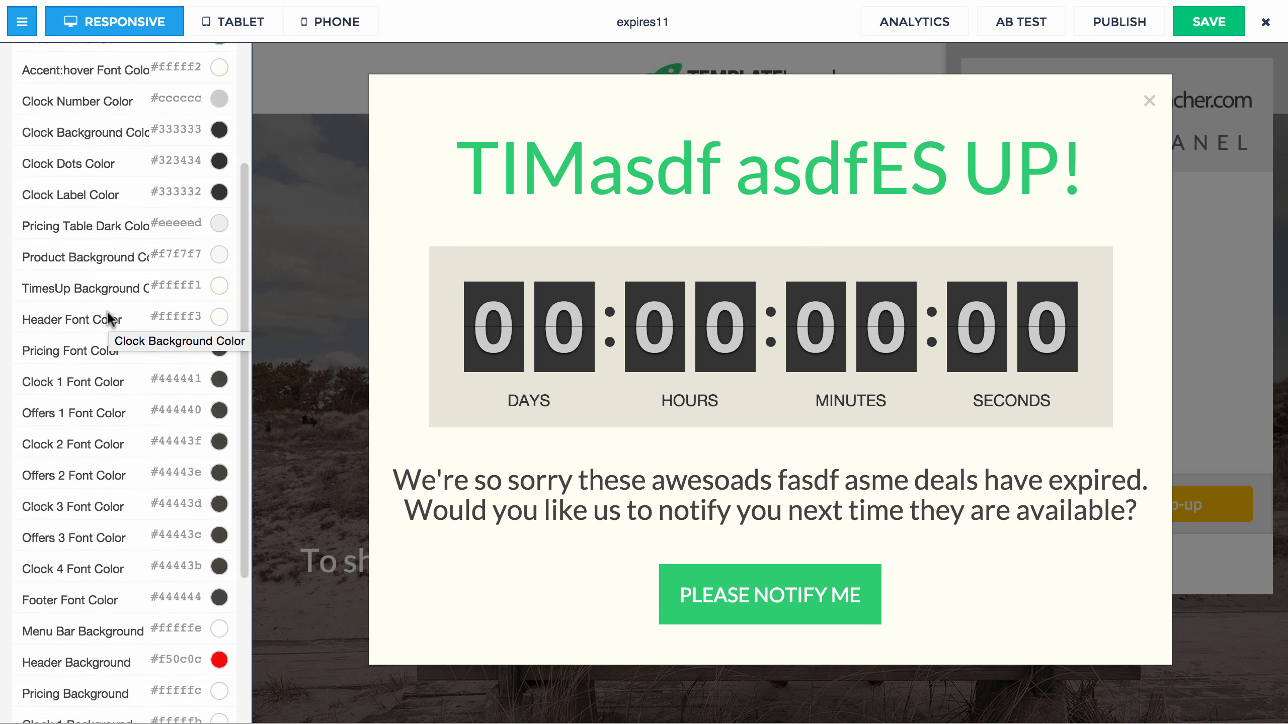
scroll(157, 419, "down", 3)
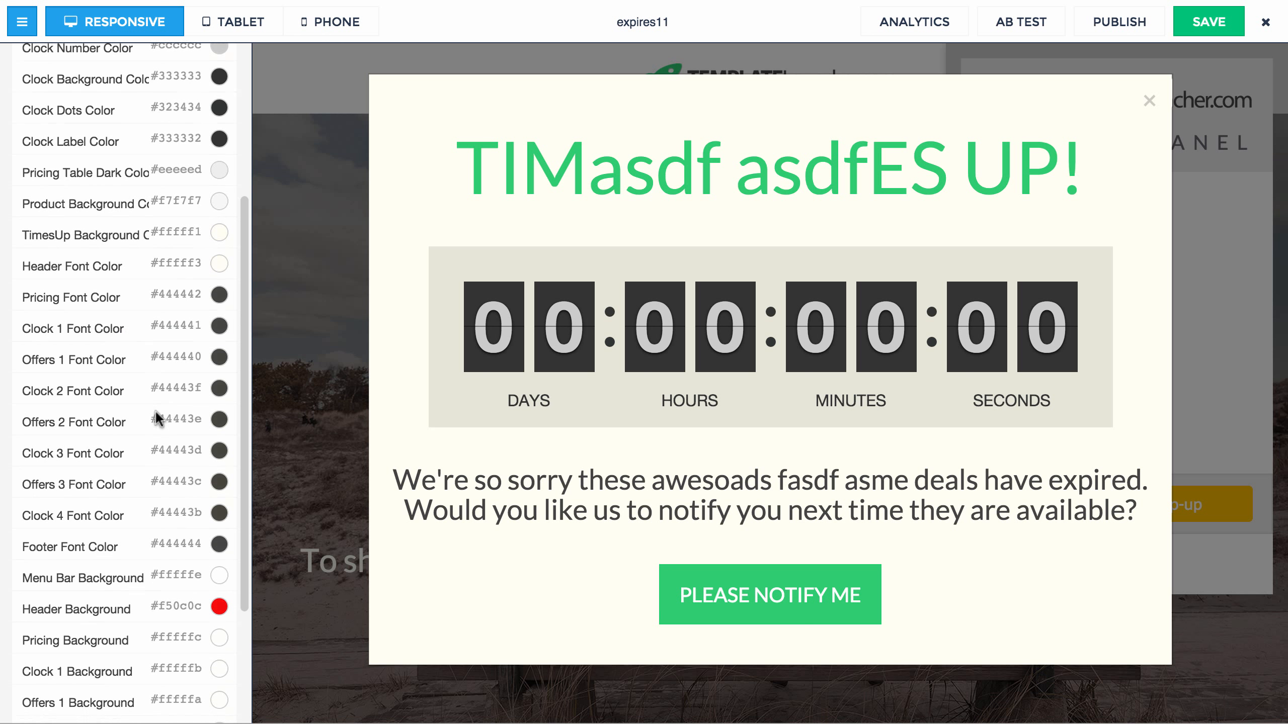
scroll(155, 412, "up", 8)
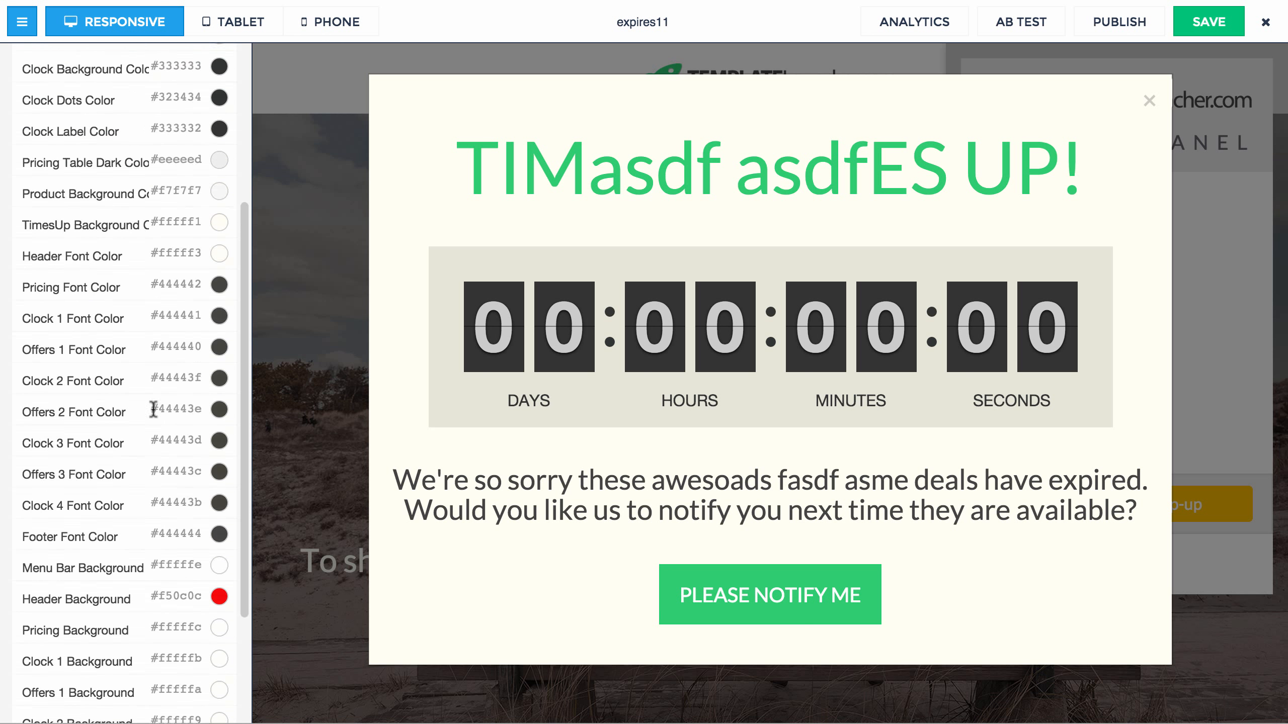
scroll(150, 391, "up", 3)
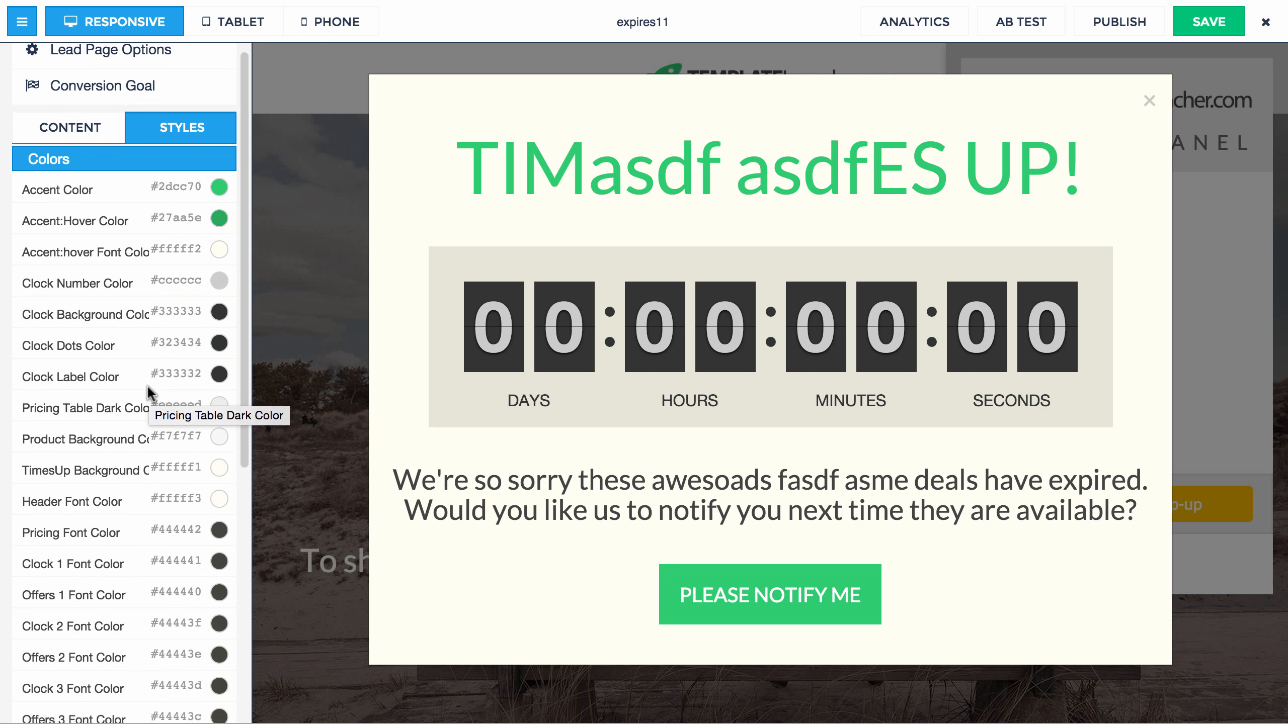
scroll(95, 415, "down", 2)
left_click(167, 411)
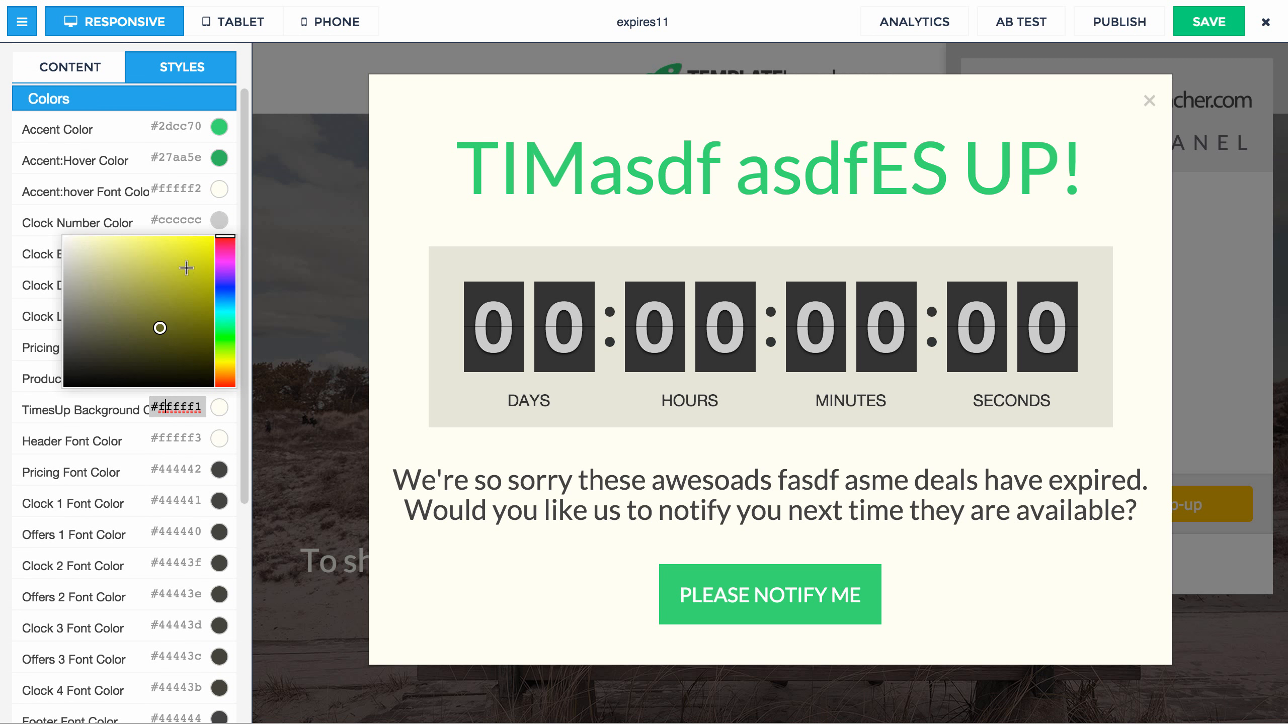
left_click_drag(187, 267, 190, 235)
left_click(203, 235)
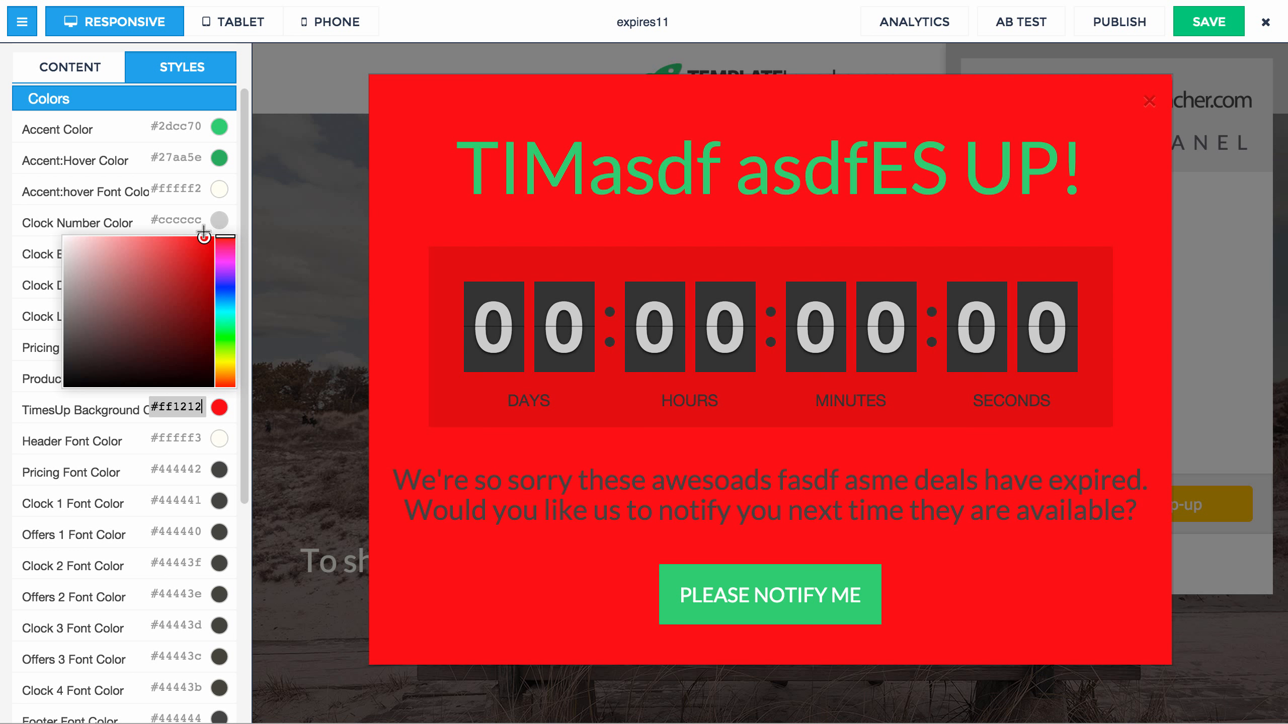
left_click(122, 431)
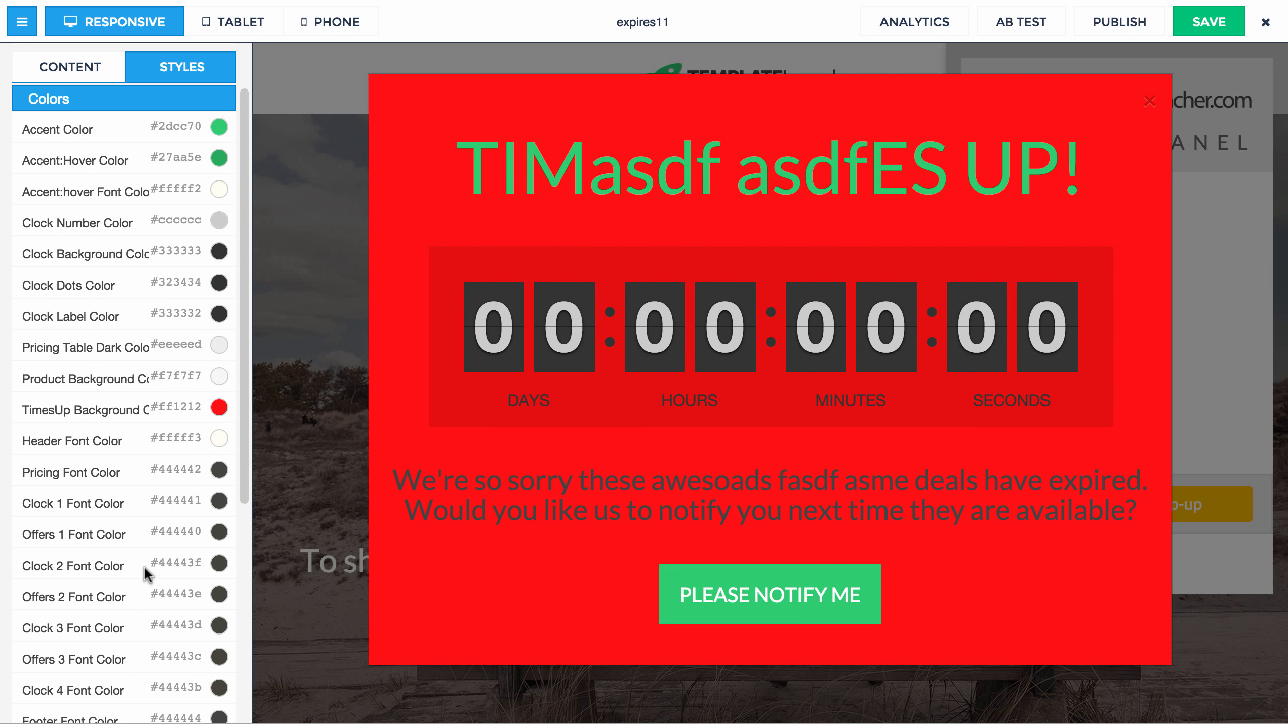
- Set the Clock Background Color to white #ffffff and the Clock Number Color to red #f50c0c
scroll(147, 573, "down", 2)
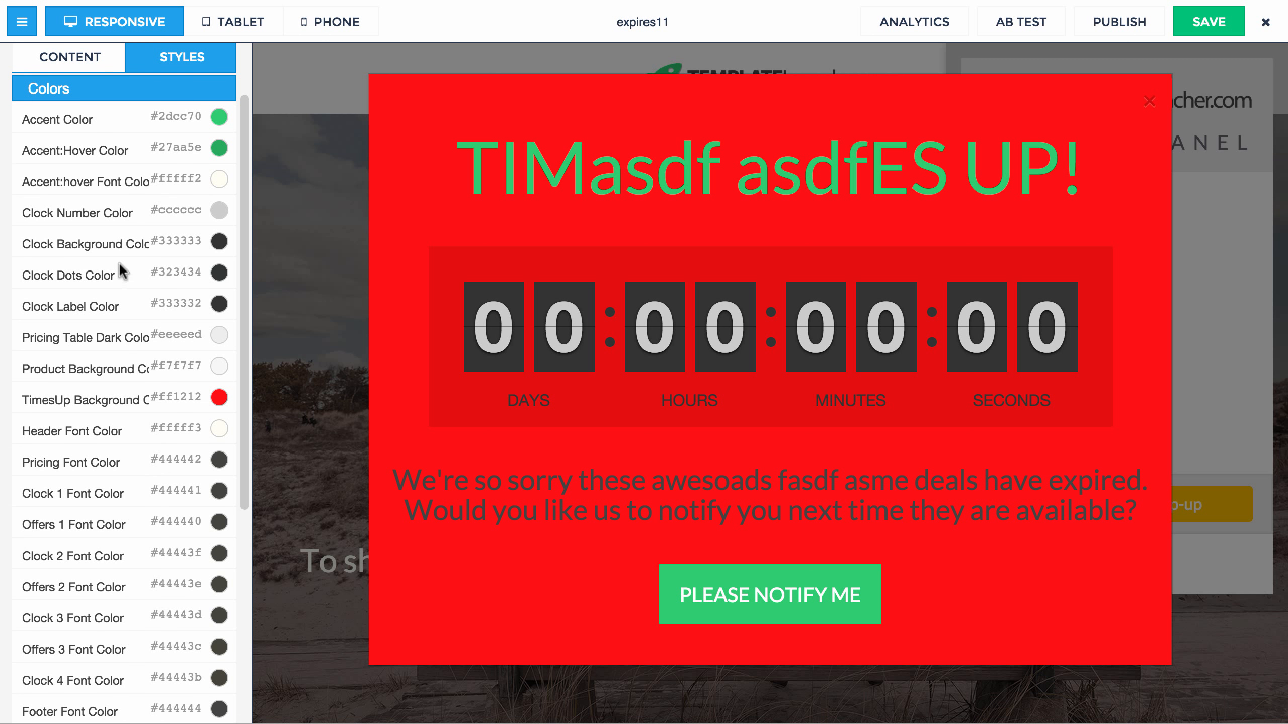
left_click(167, 240)
left_click_drag(70, 93, 63, 72)
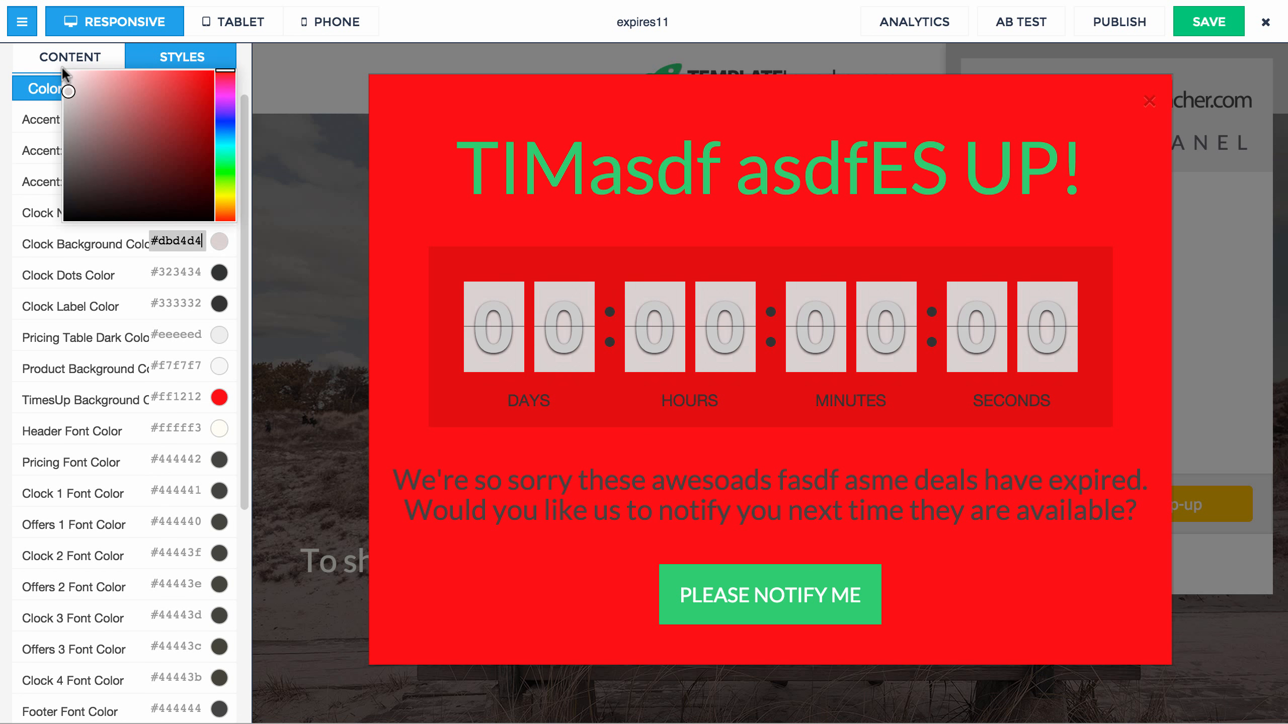
left_click(100, 331)
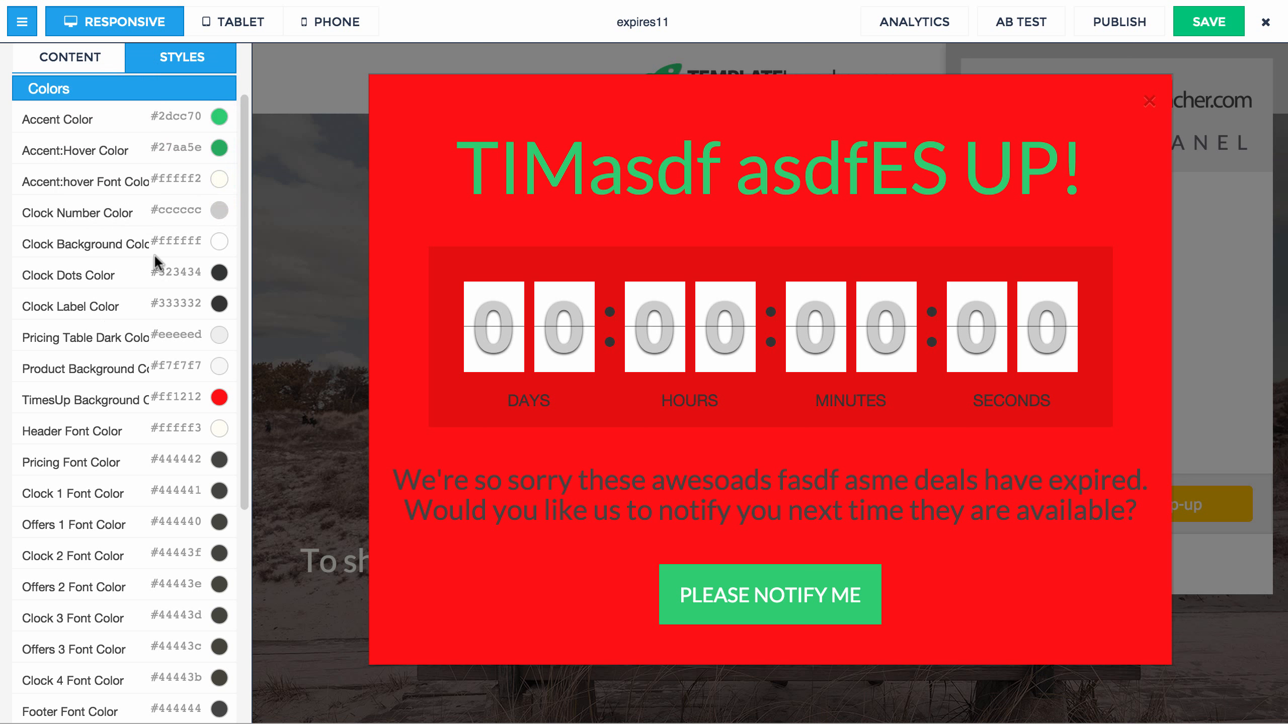
left_click(171, 210)
left_click_drag(203, 54, 207, 46)
scroll(208, 45, "up", 1)
left_click(121, 322)
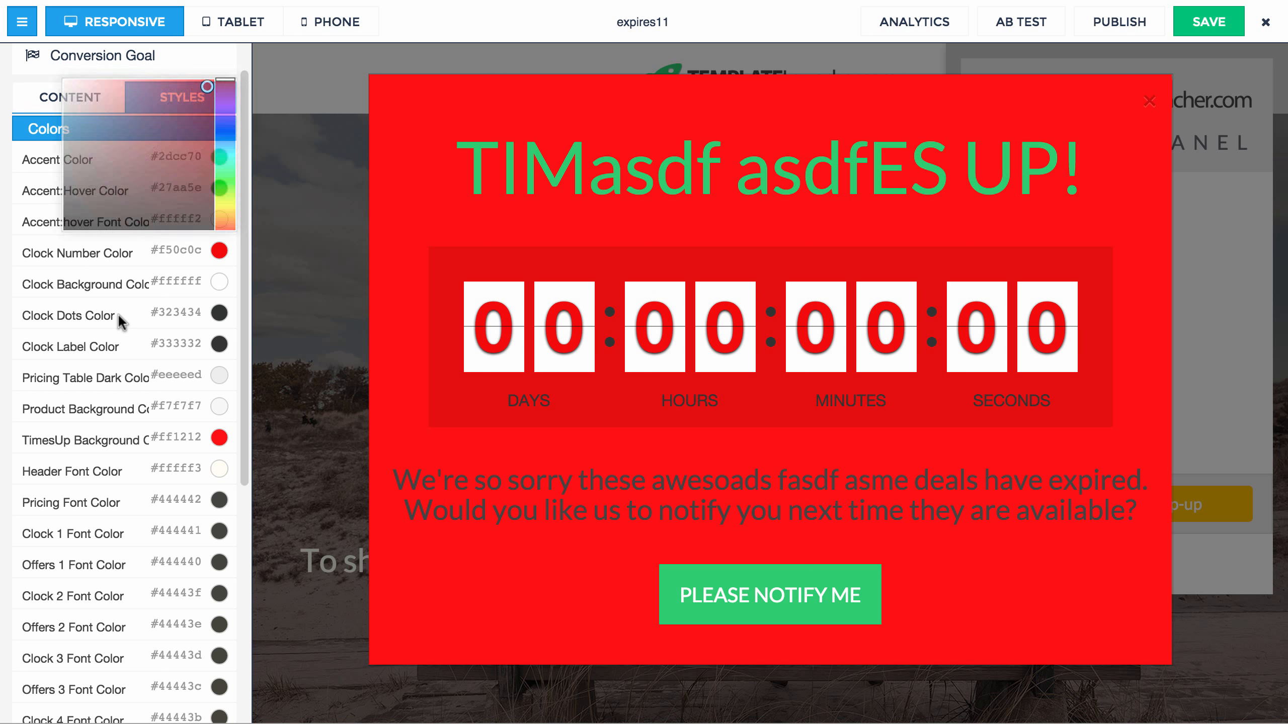
- Set the Clock Label Color to white #ffffff
left_click(177, 343)
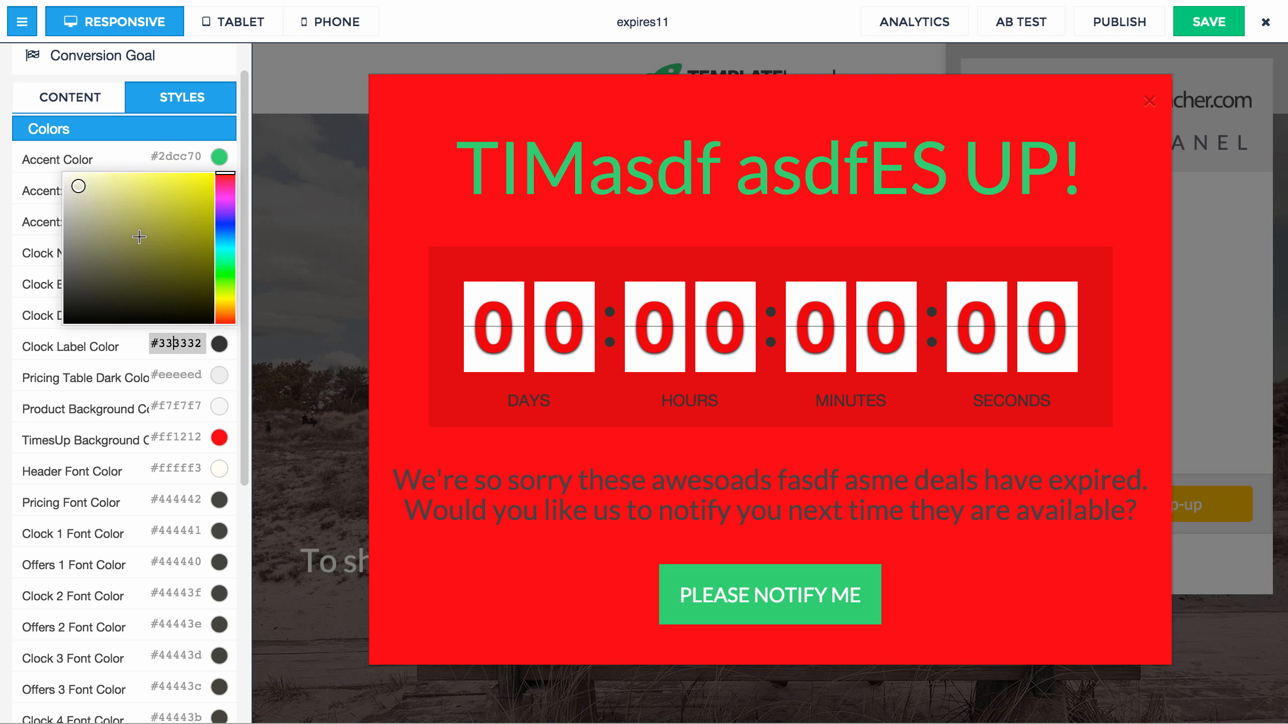
left_click_drag(78, 187, 38, 134)
left_click(65, 496)
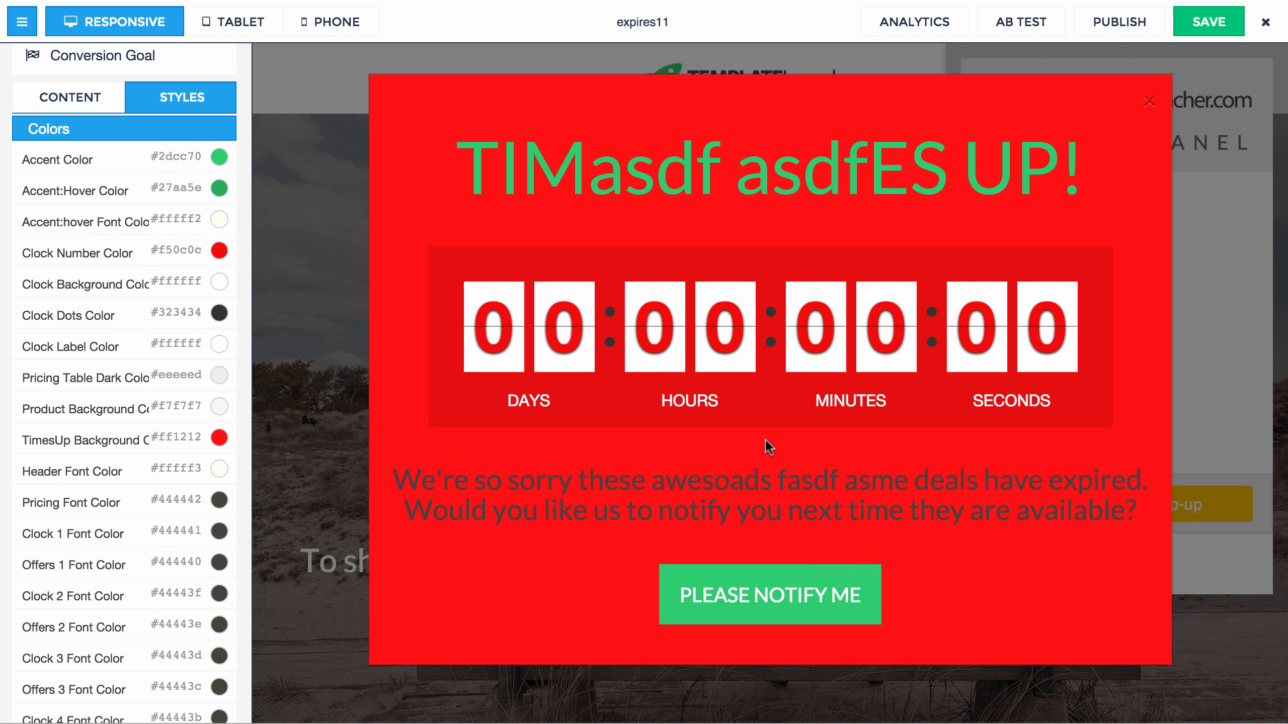
- Insert more placeholder text, "asdf ad", into the pop-up's title and select the end of the title
left_click(725, 172)
type("asdf ad")
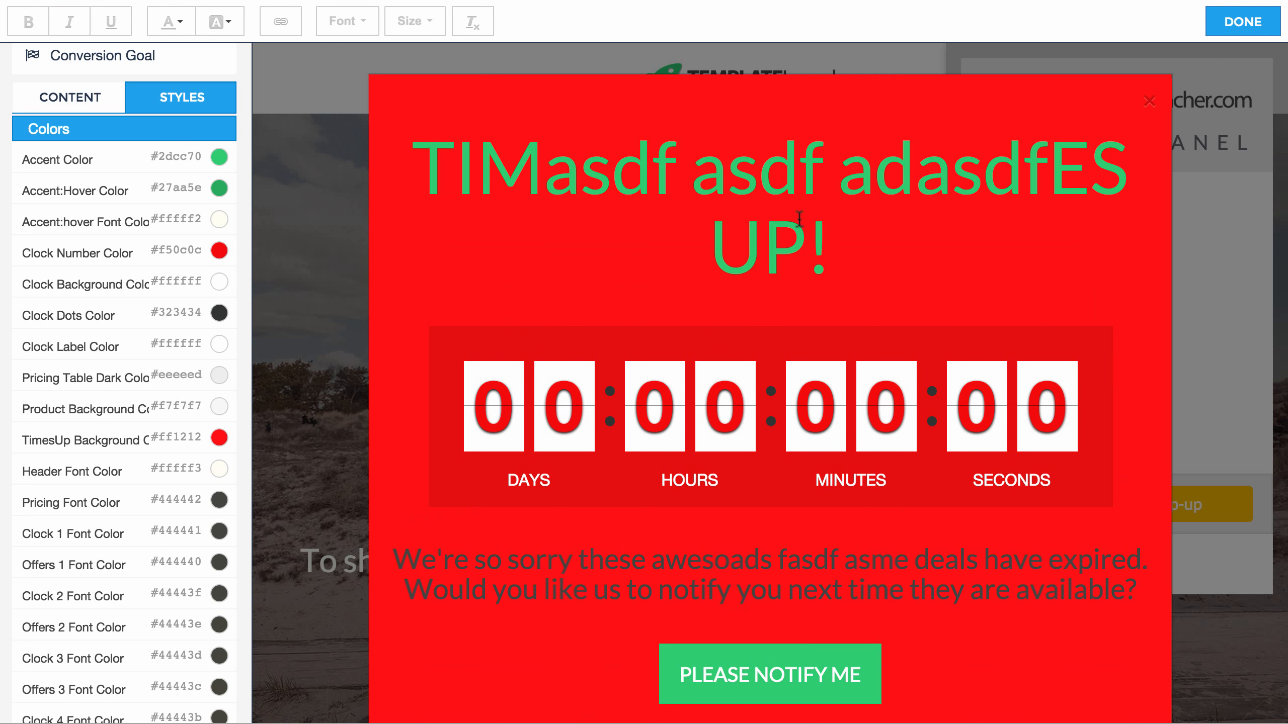
left_click_drag(830, 268, 759, 170)
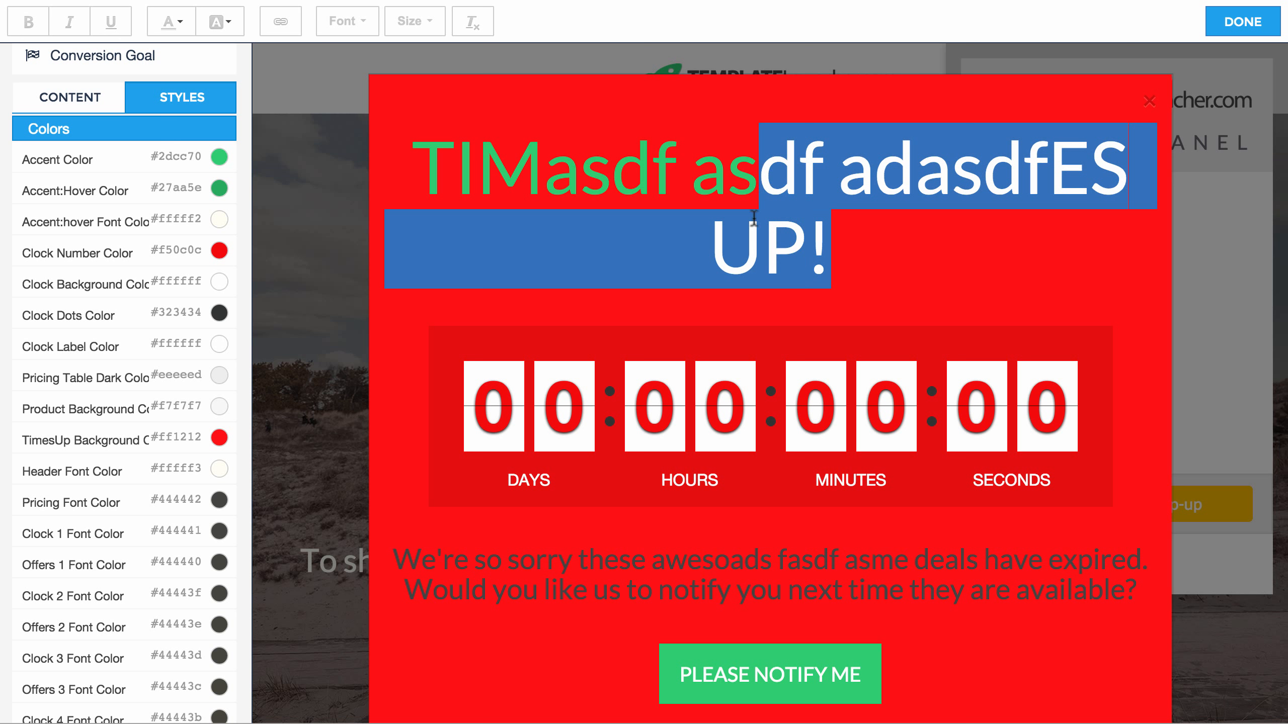
scroll(735, 382, "down", 2)
- Review the PLEASE NOTIFY ME button's URL and opt-in form link actions, and reopen and close the "Times Up!" pop-up
left_click(735, 604)
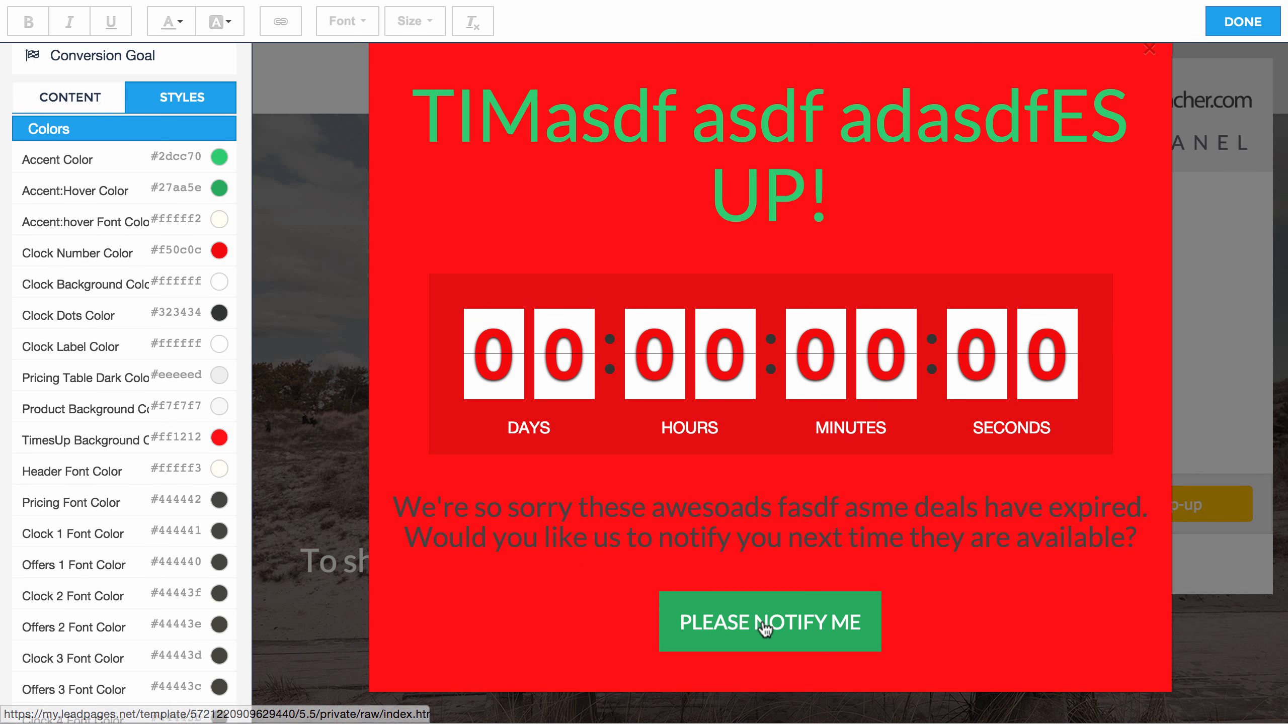
left_click(824, 625)
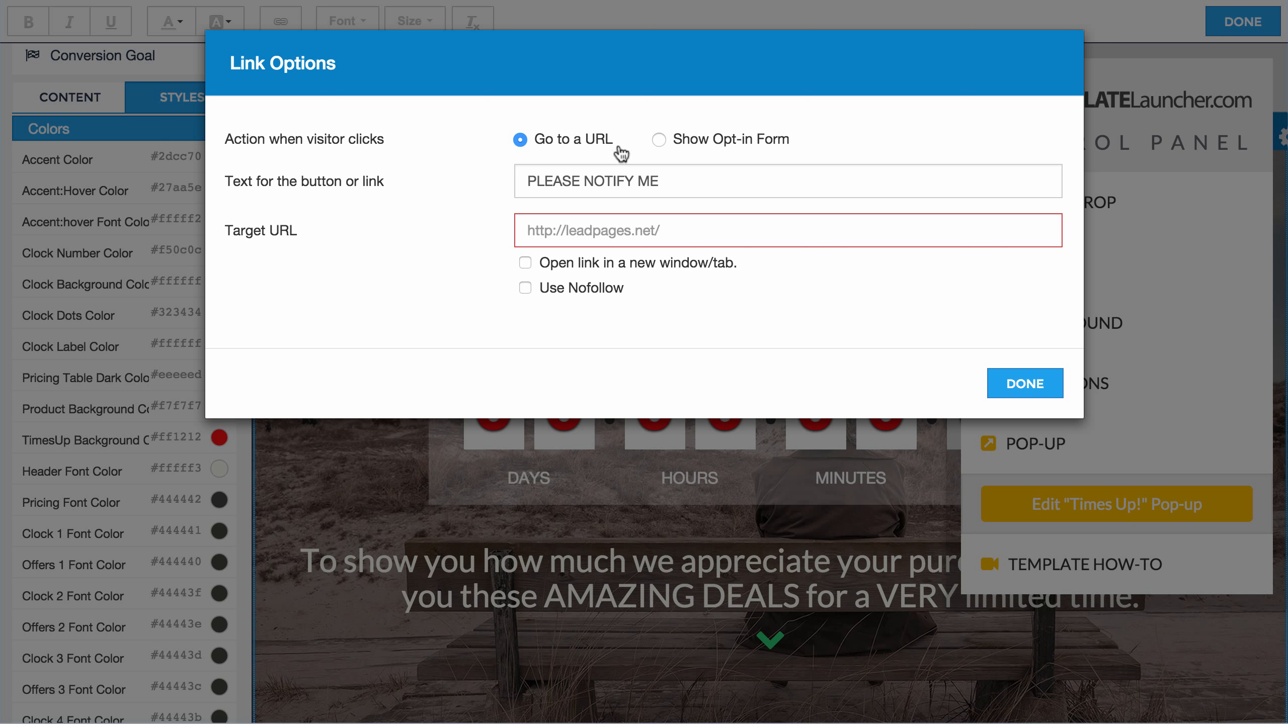
left_click(659, 140)
left_click(538, 147)
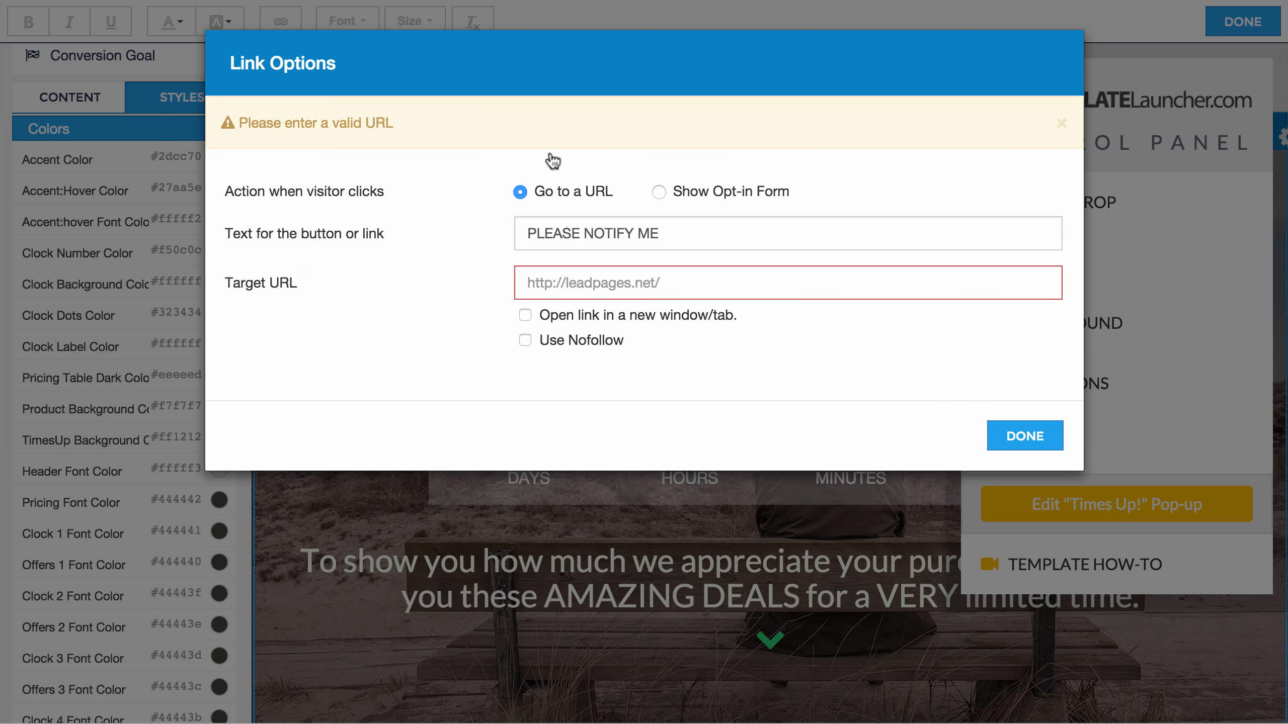
left_click(1026, 437)
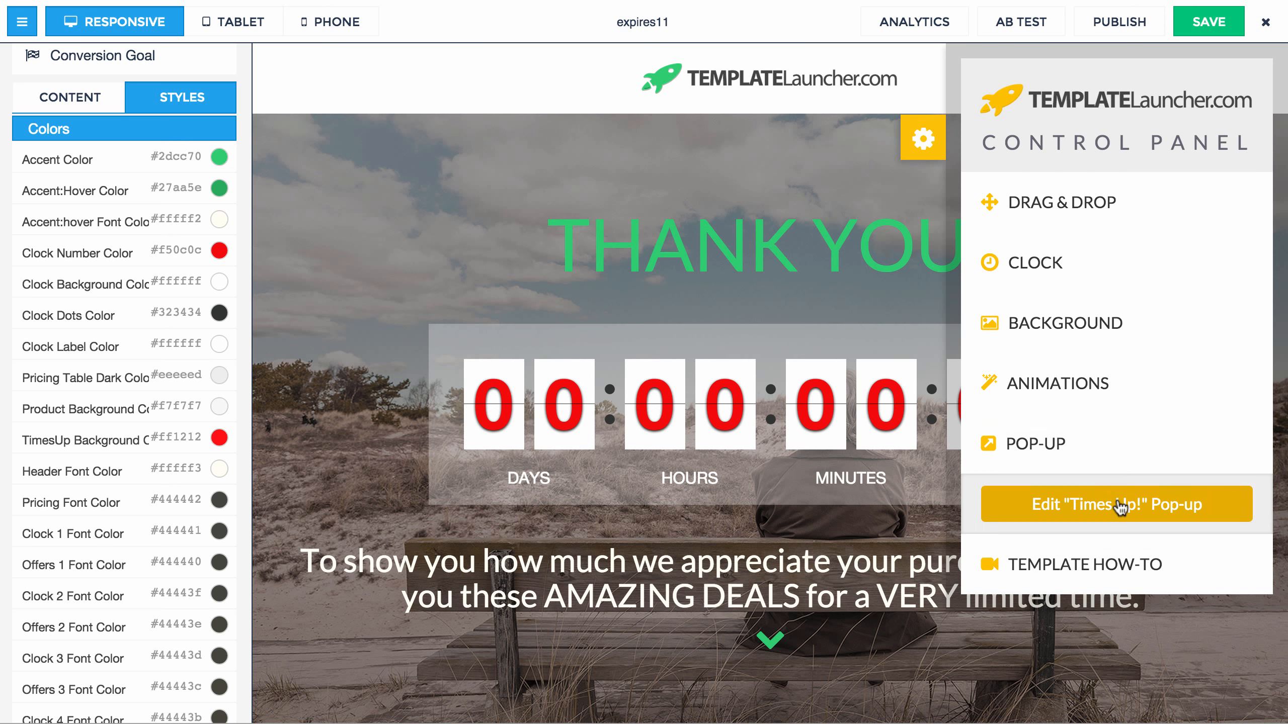
left_click(1086, 505)
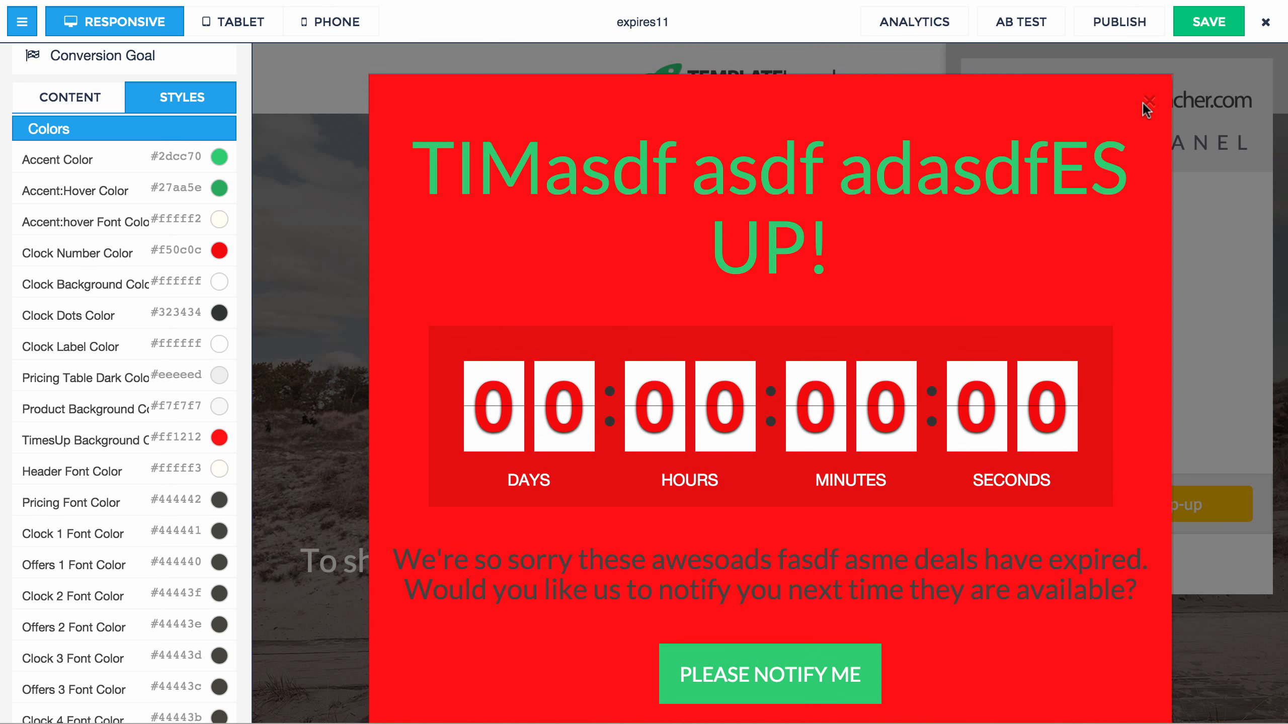
left_click(1147, 104)
- Set the clock's Limited Time Offer Countdown to 1500 seconds and check the countdown in the "Times Up!" pop-up
left_click(1160, 256)
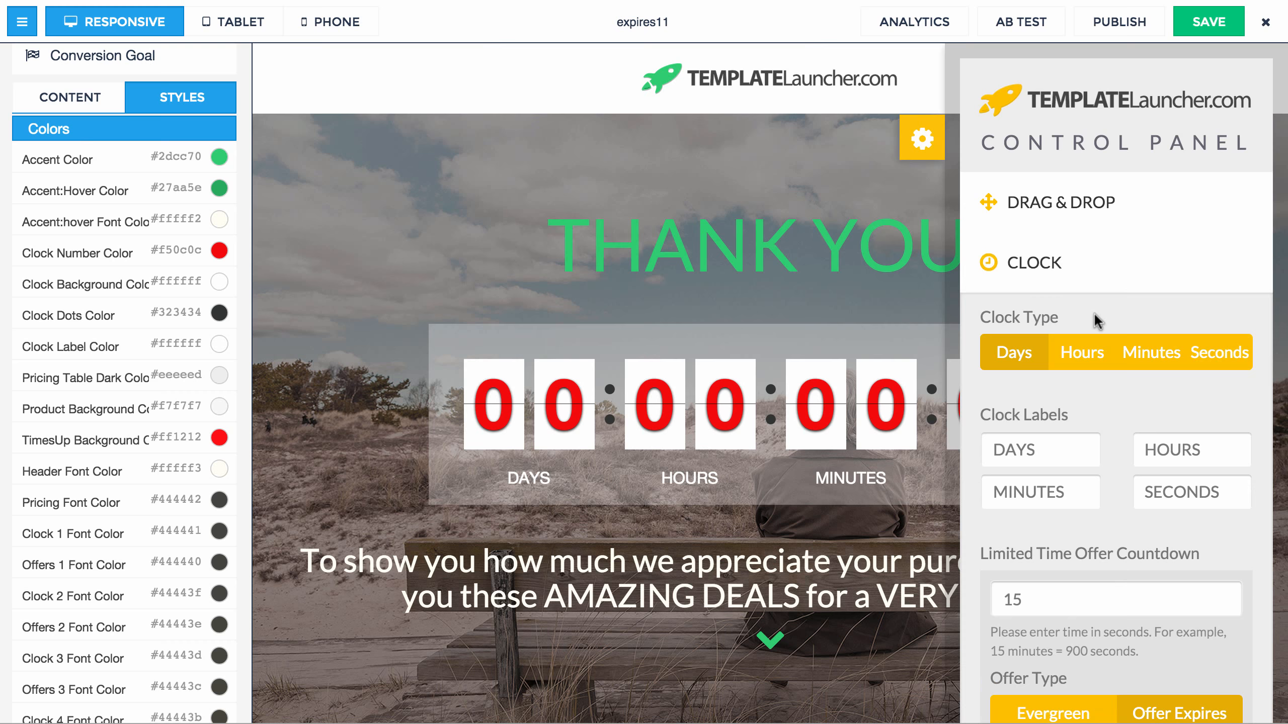
scroll(1097, 320, "down", 4)
left_click_drag(1055, 422, 991, 423)
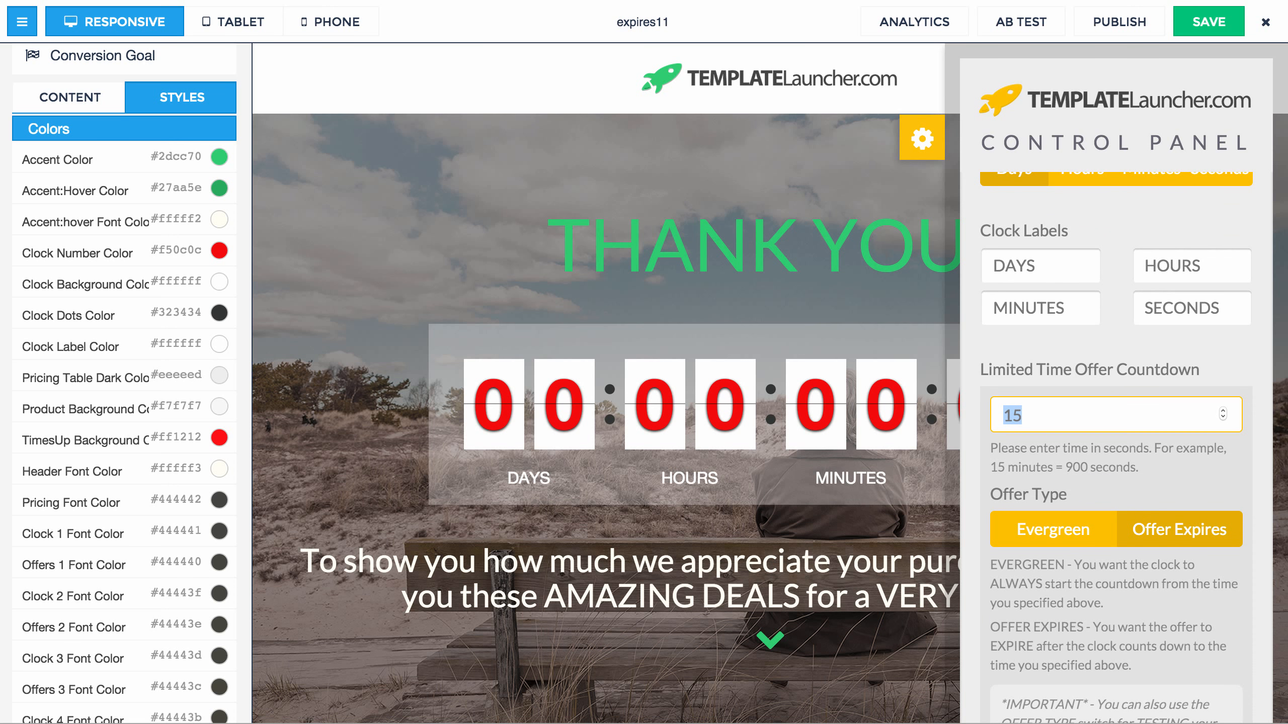
scroll(1074, 305, "up", 4)
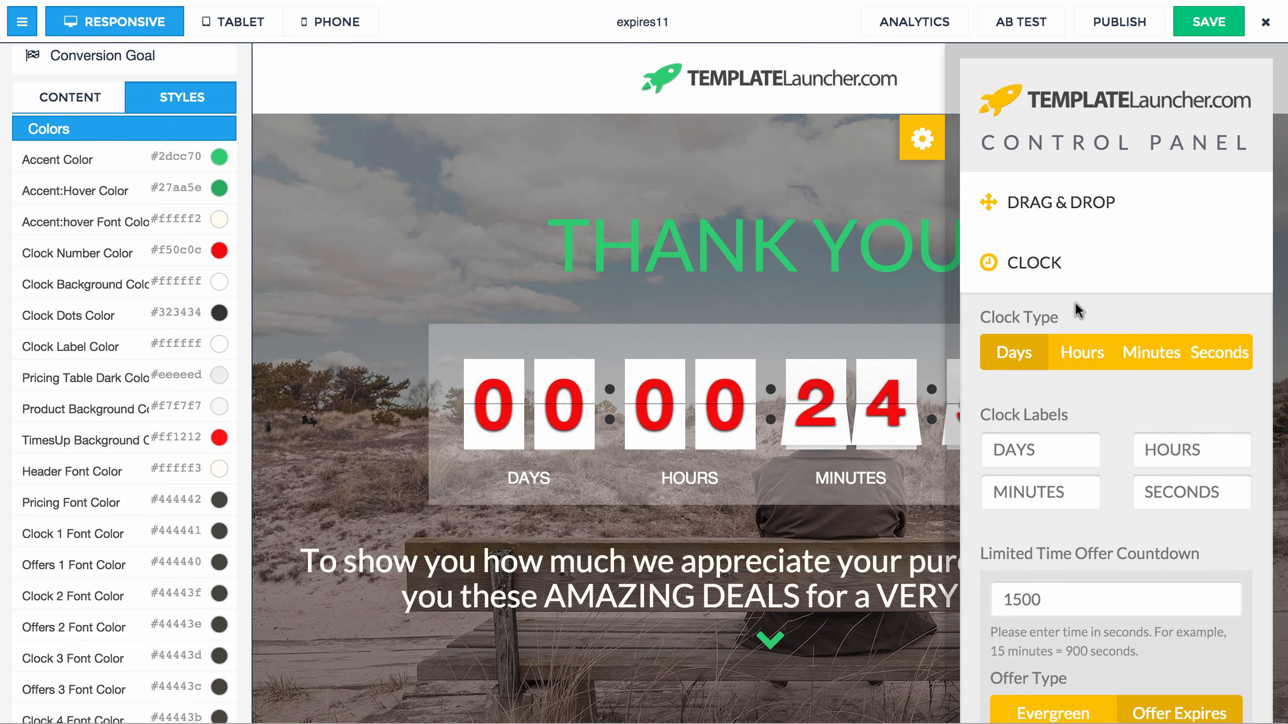
left_click(1077, 294)
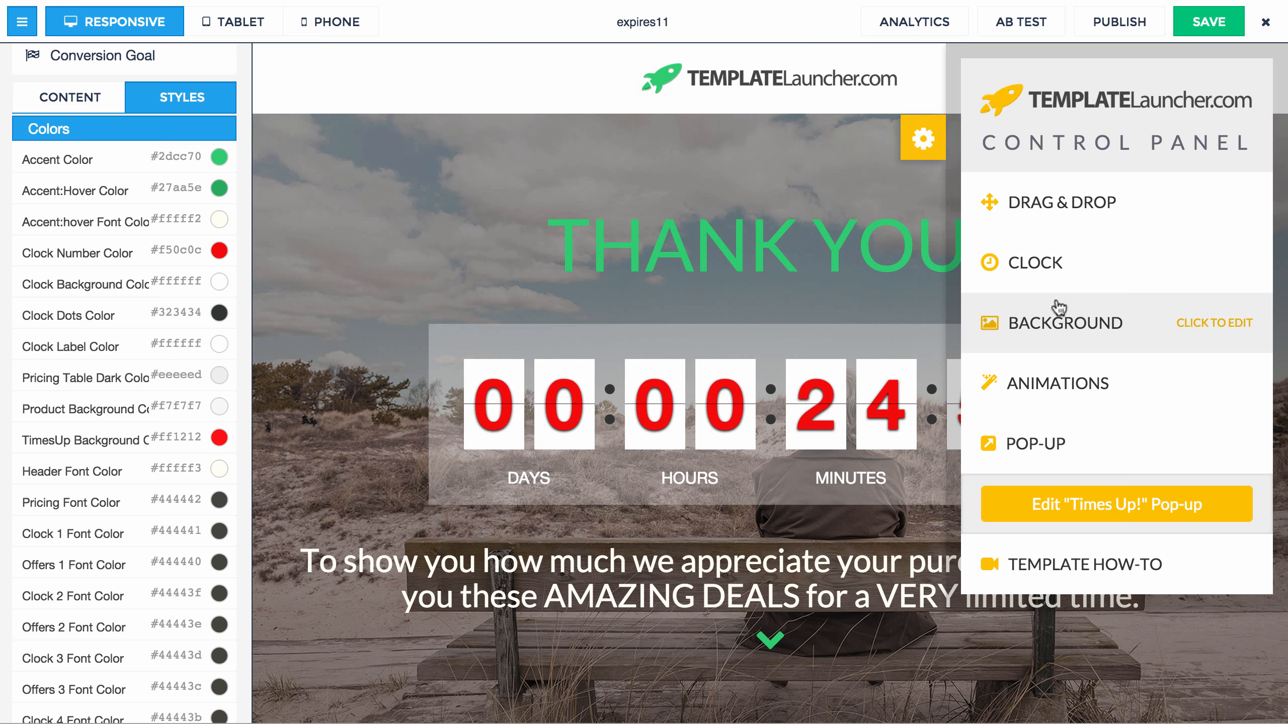
left_click(1100, 525)
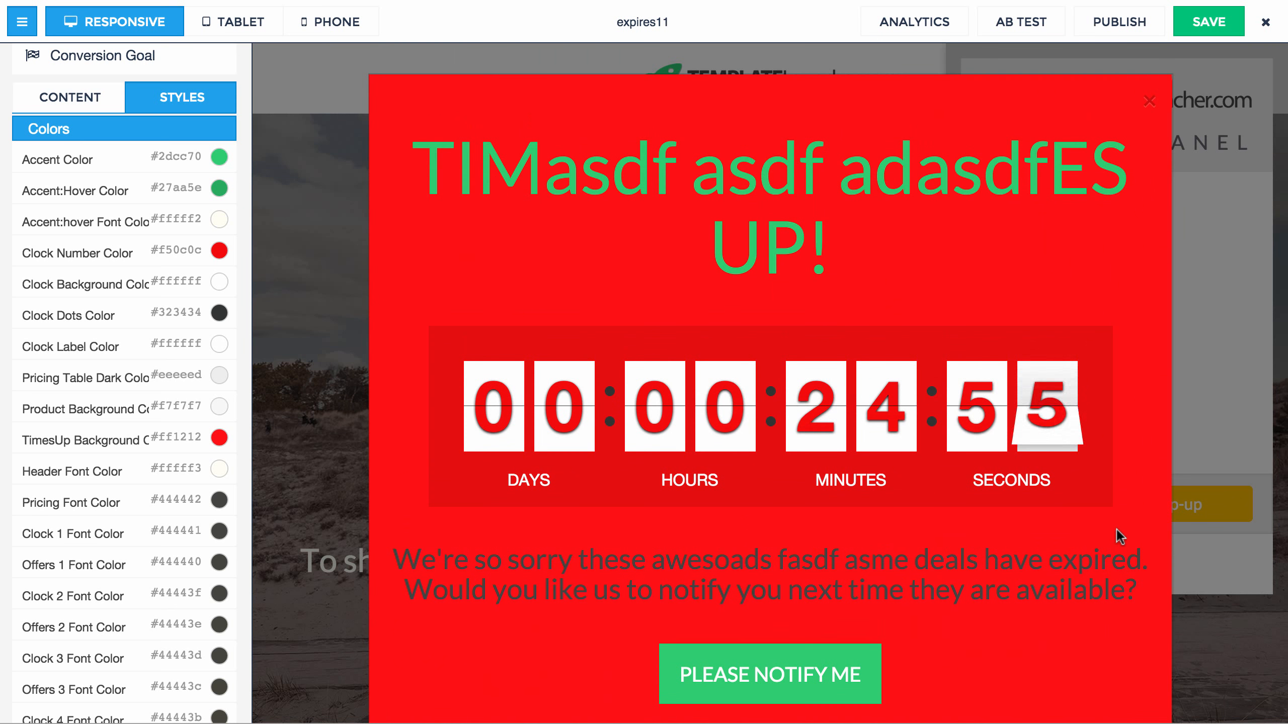
left_click(1206, 289)
- Set the Clock Type to Minutes and check the clock in the "Times Up!" pop-up
left_click(1057, 284)
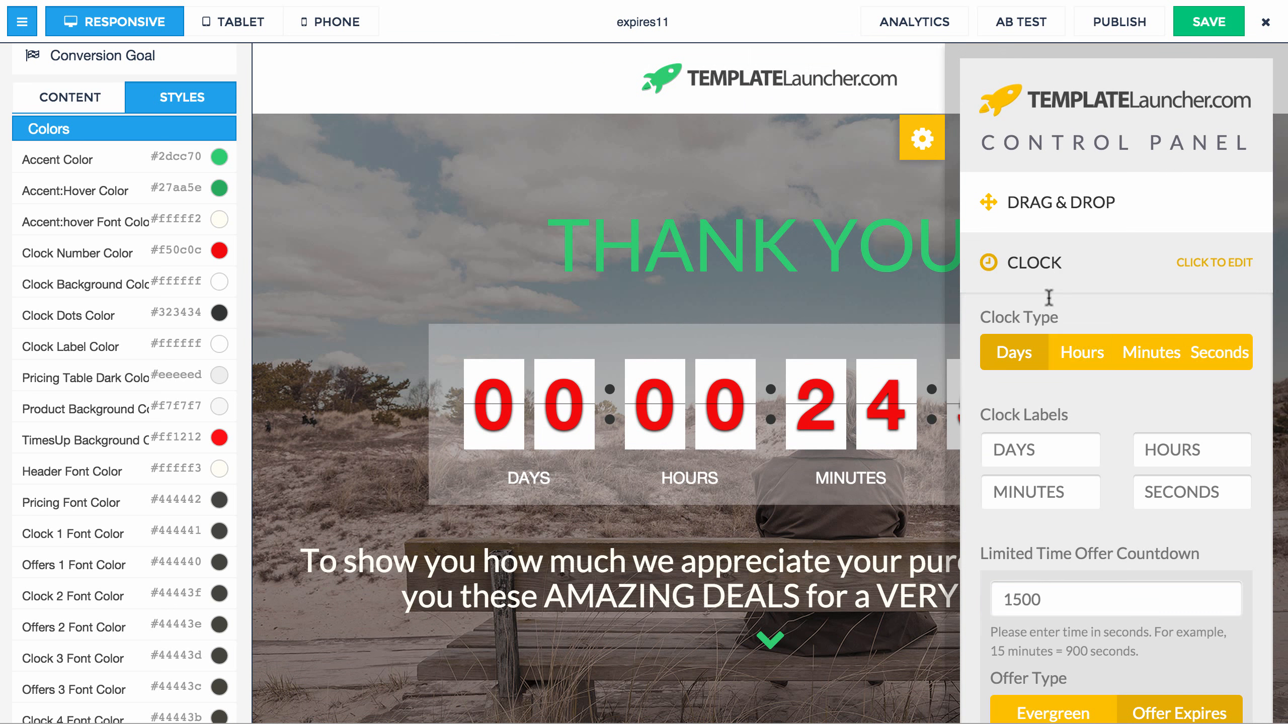
left_click(1128, 365)
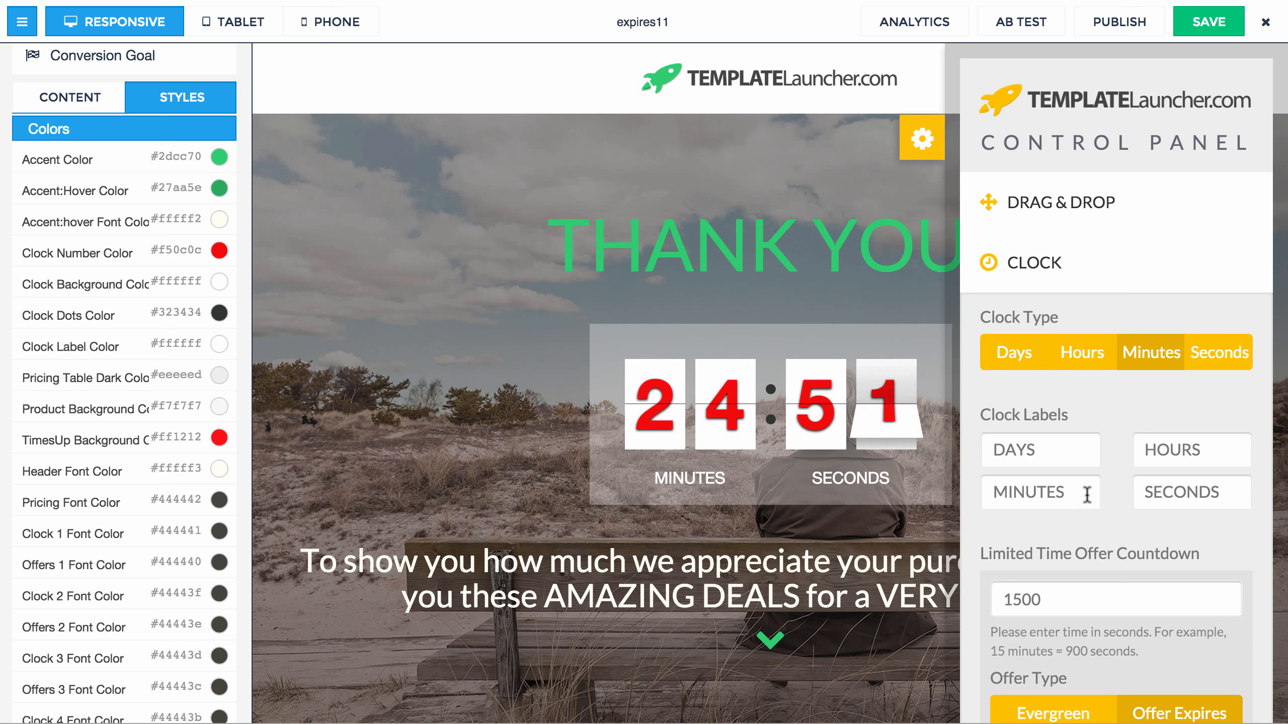
left_click(1069, 290)
left_click(1093, 513)
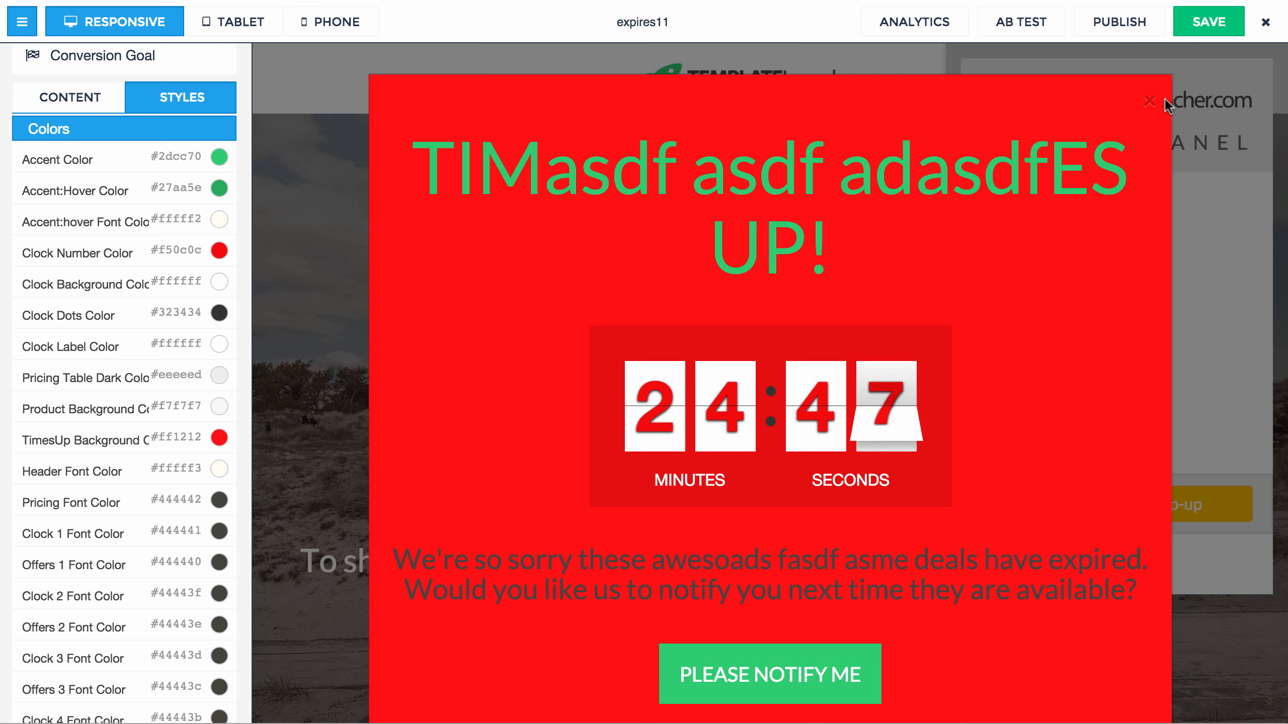
left_click(1149, 102)
- Collapse the Pop-Up settings, show the page's content elements and select the "THANK YOU!" title in the header
left_click(1090, 445)
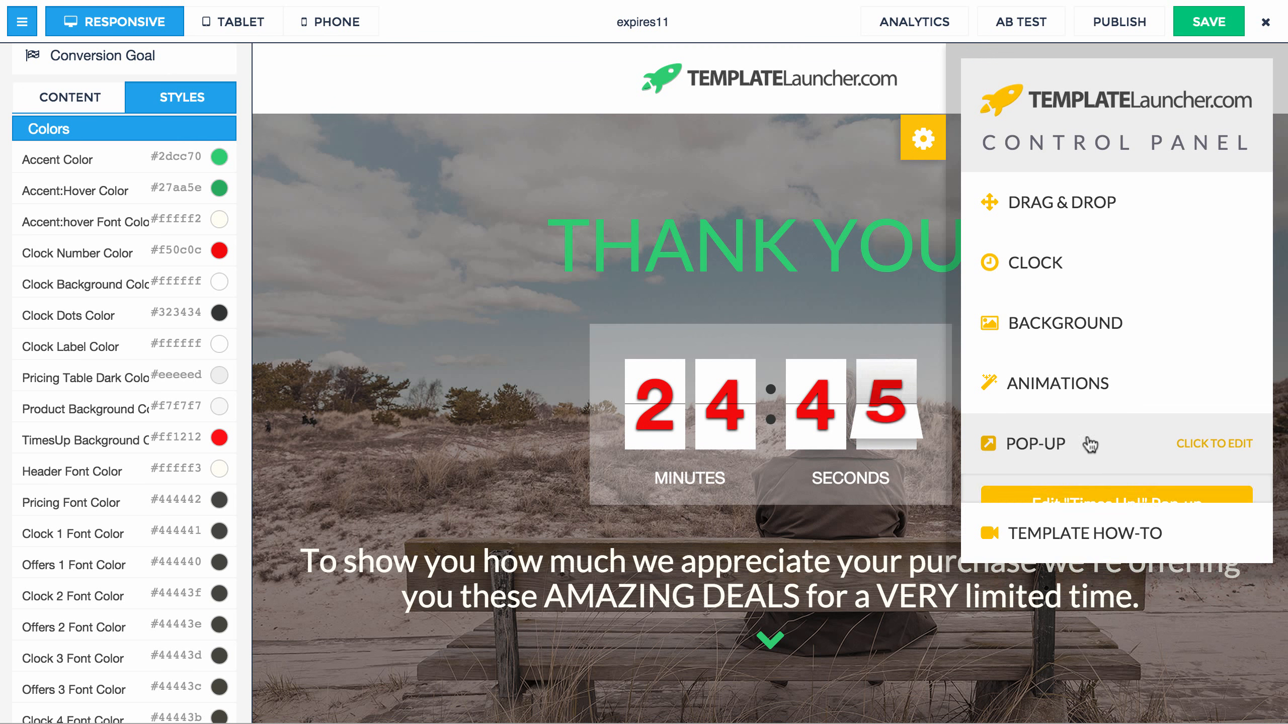
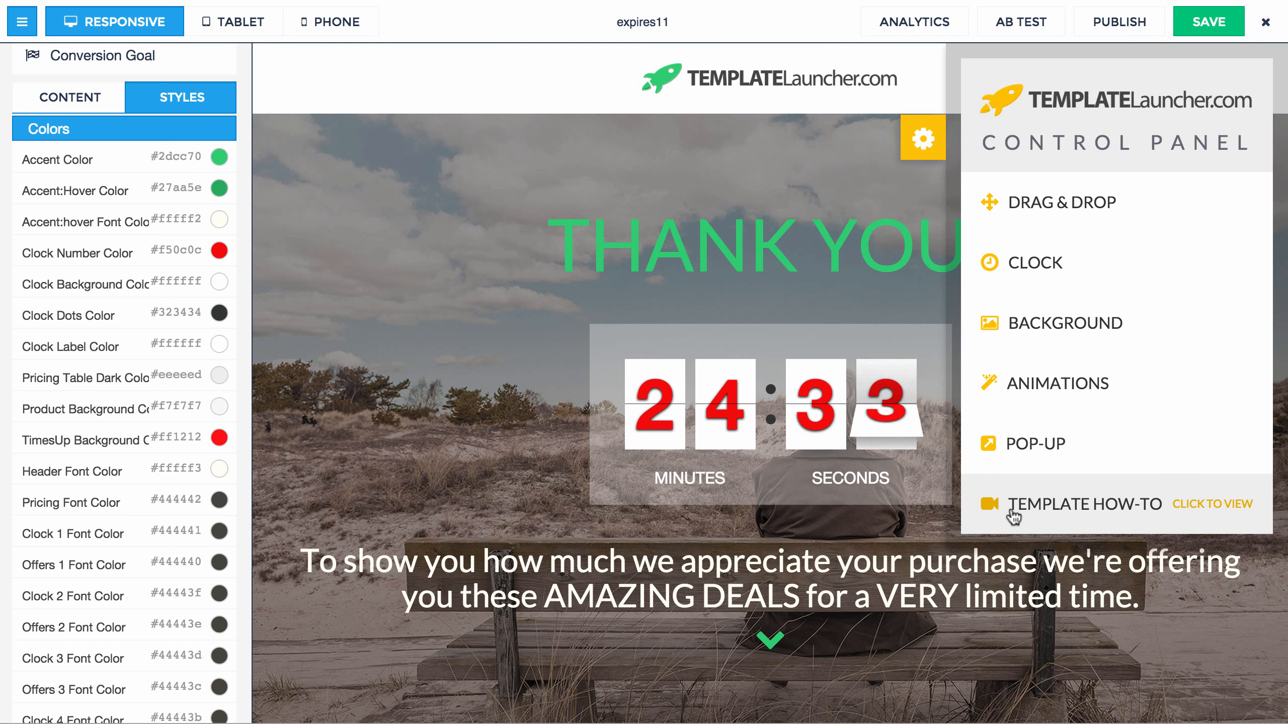
left_click(61, 89)
left_click(511, 241)
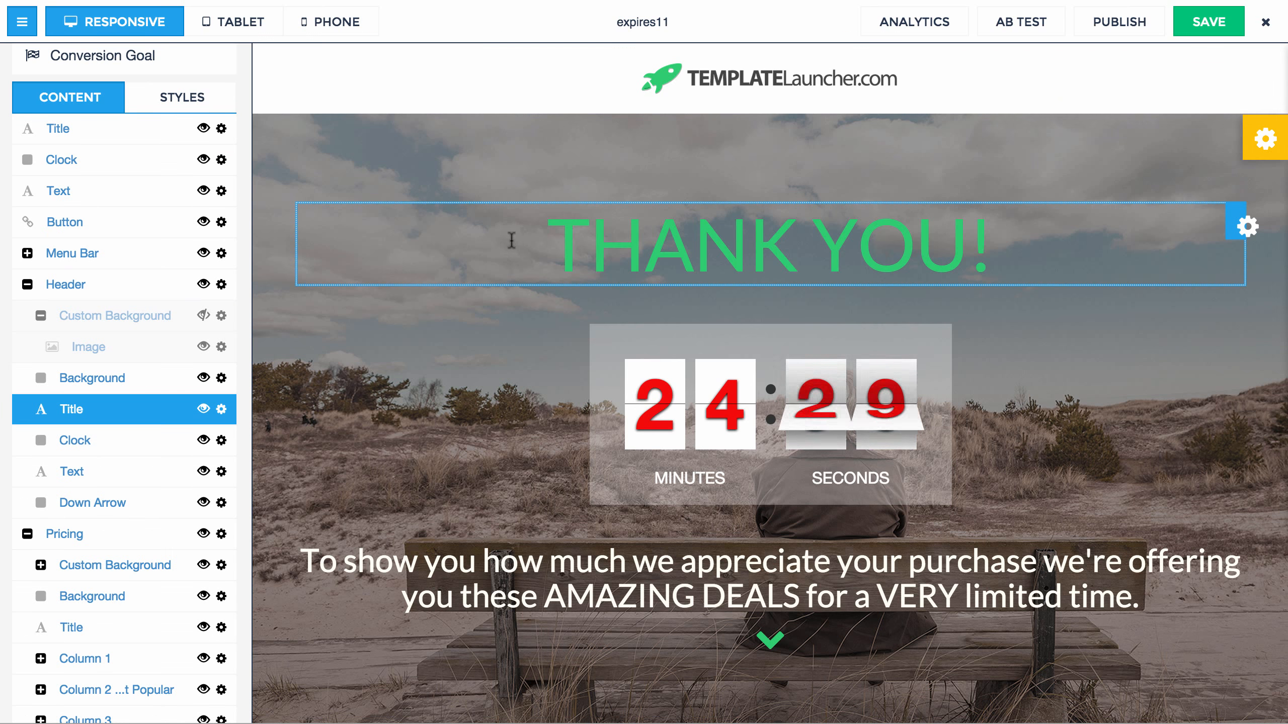
- Look through the page's pricing, offers and countdown sections down to the last "MORE EXPIRING OFFERS" cards
scroll(446, 238, "down", 15)
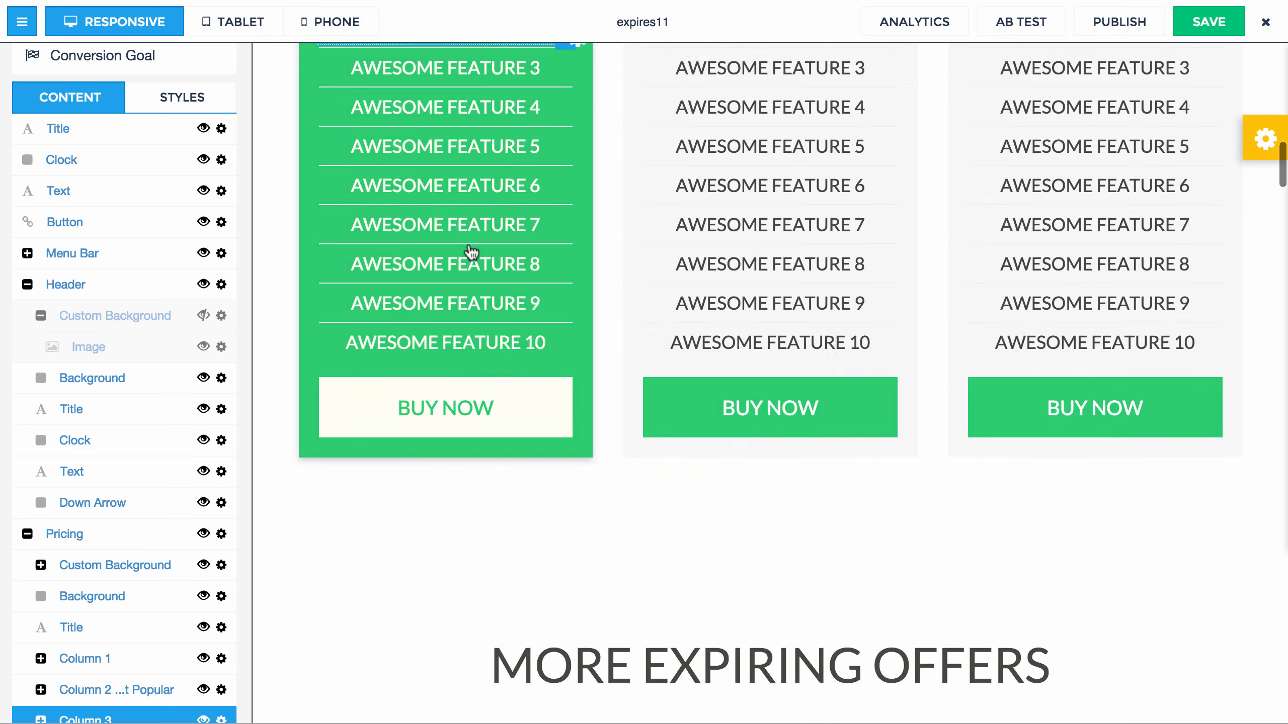
scroll(471, 251, "down", 15)
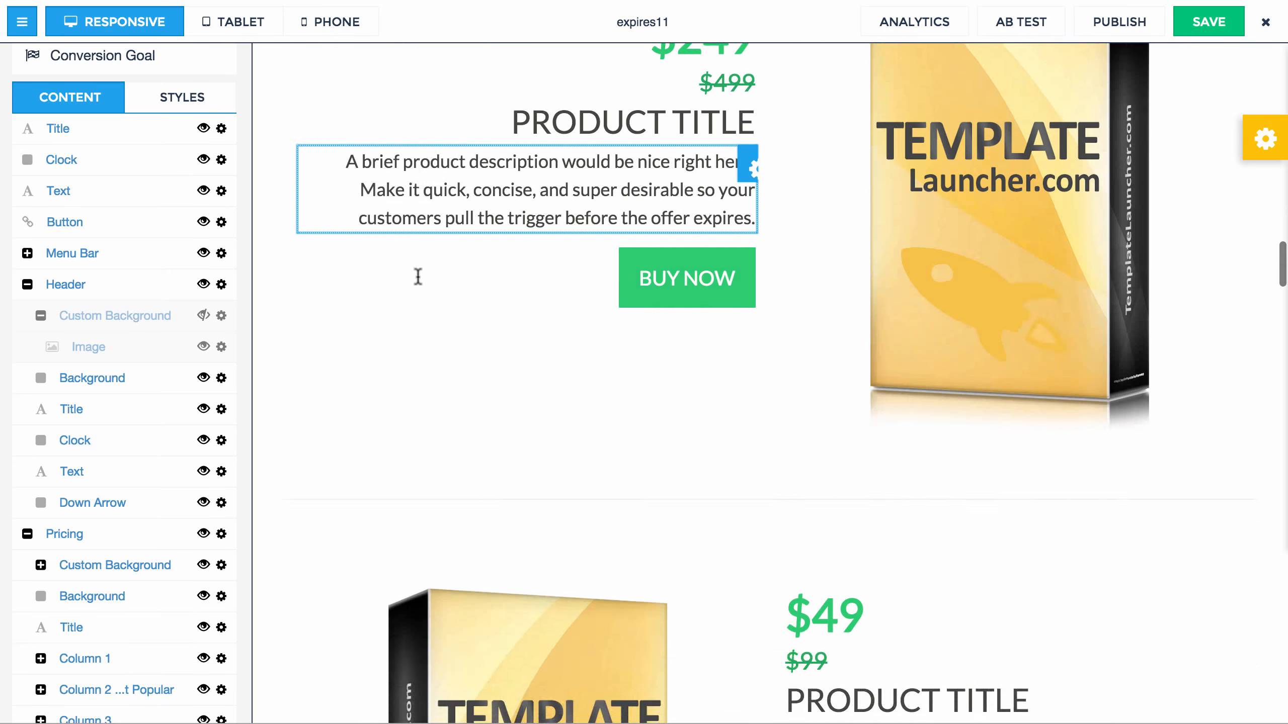
scroll(418, 276, "down", 15)
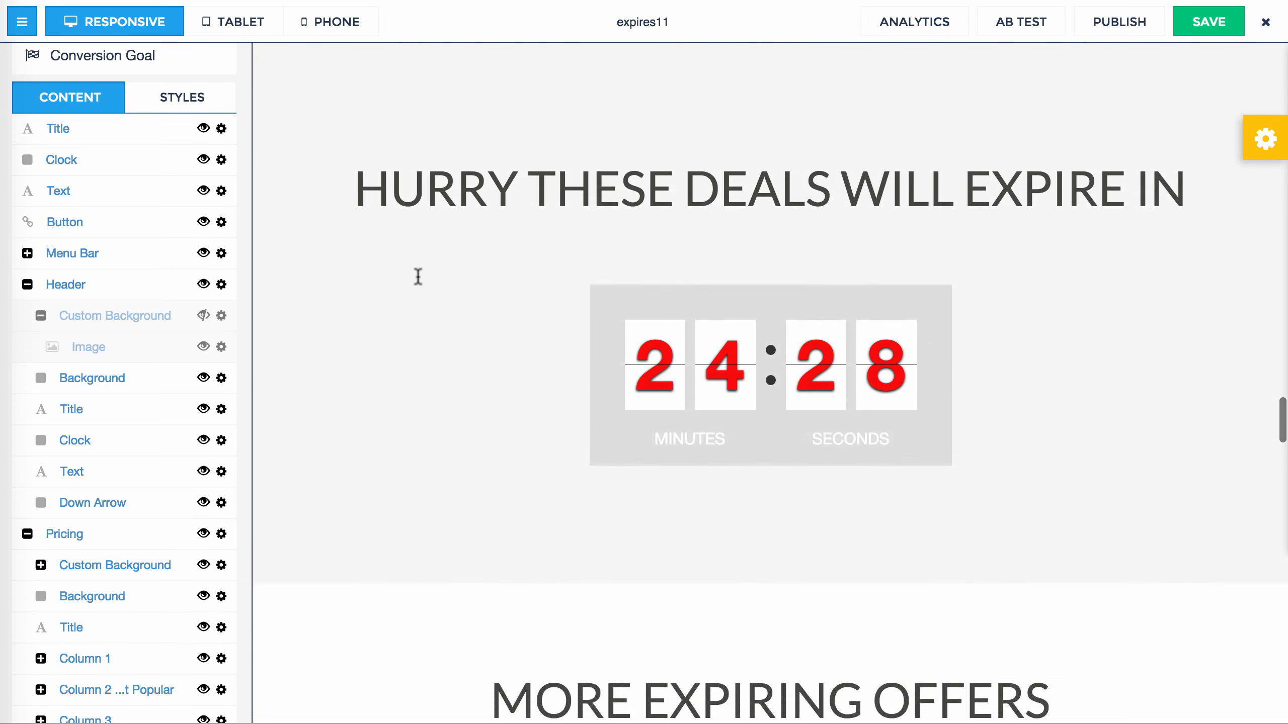
scroll(418, 277, "down", 15)
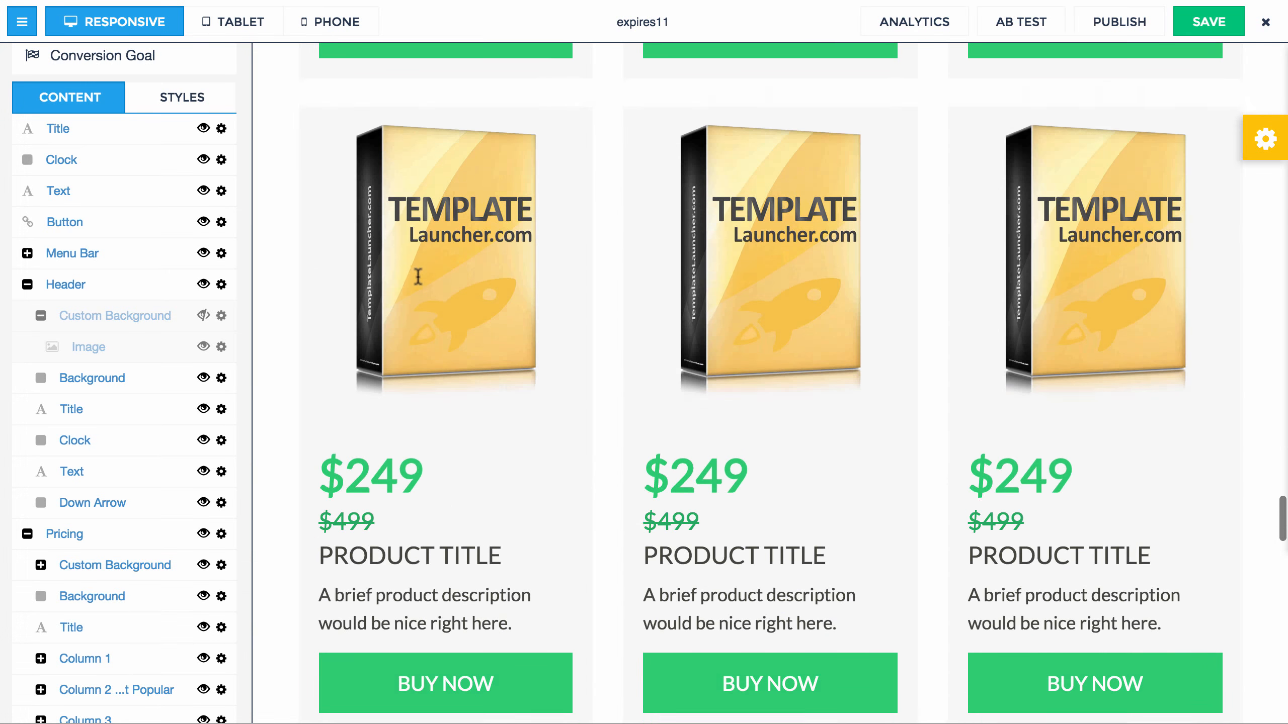
scroll(418, 276, "down", 15)
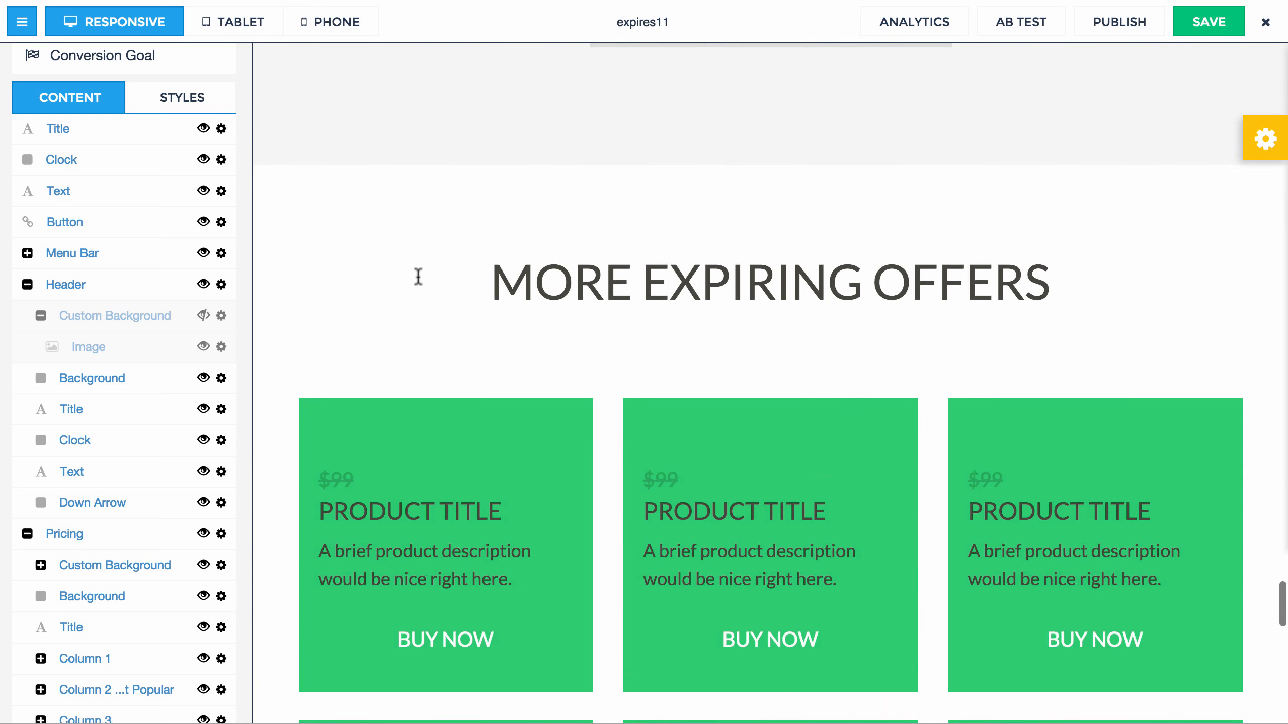
scroll(417, 276, "down", 10)
scroll(416, 279, "up", 5)
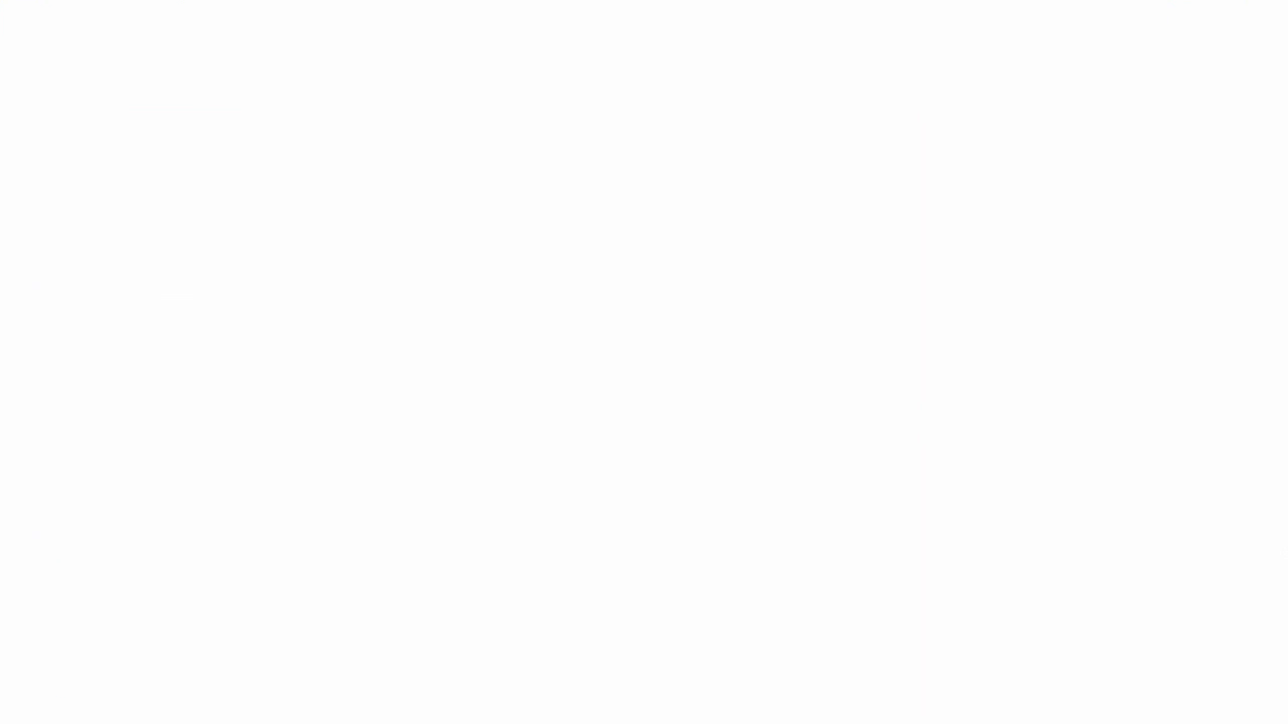
- Switch to the template's preview page and examine the overlays on the offer cards under "OFFER EXPIRED"
scroll(496, 301, "down", 15)
scroll(497, 299, "down", 15)
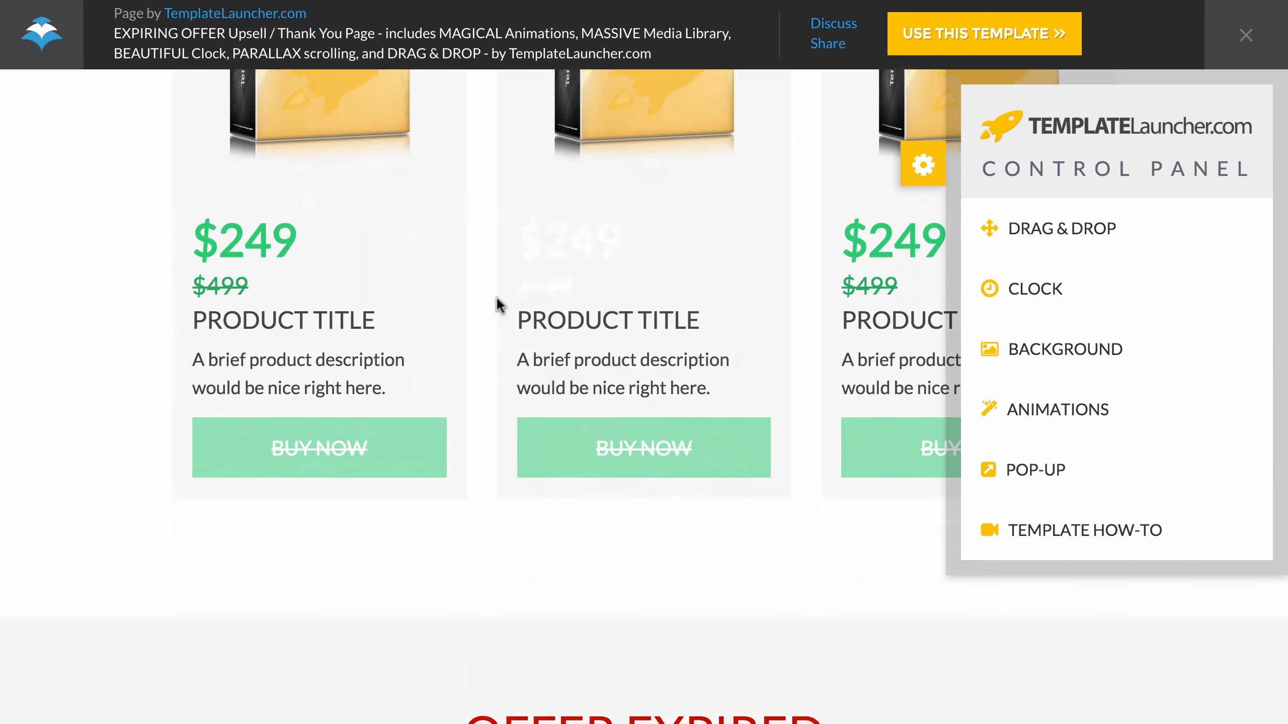
scroll(500, 305, "up", 2)
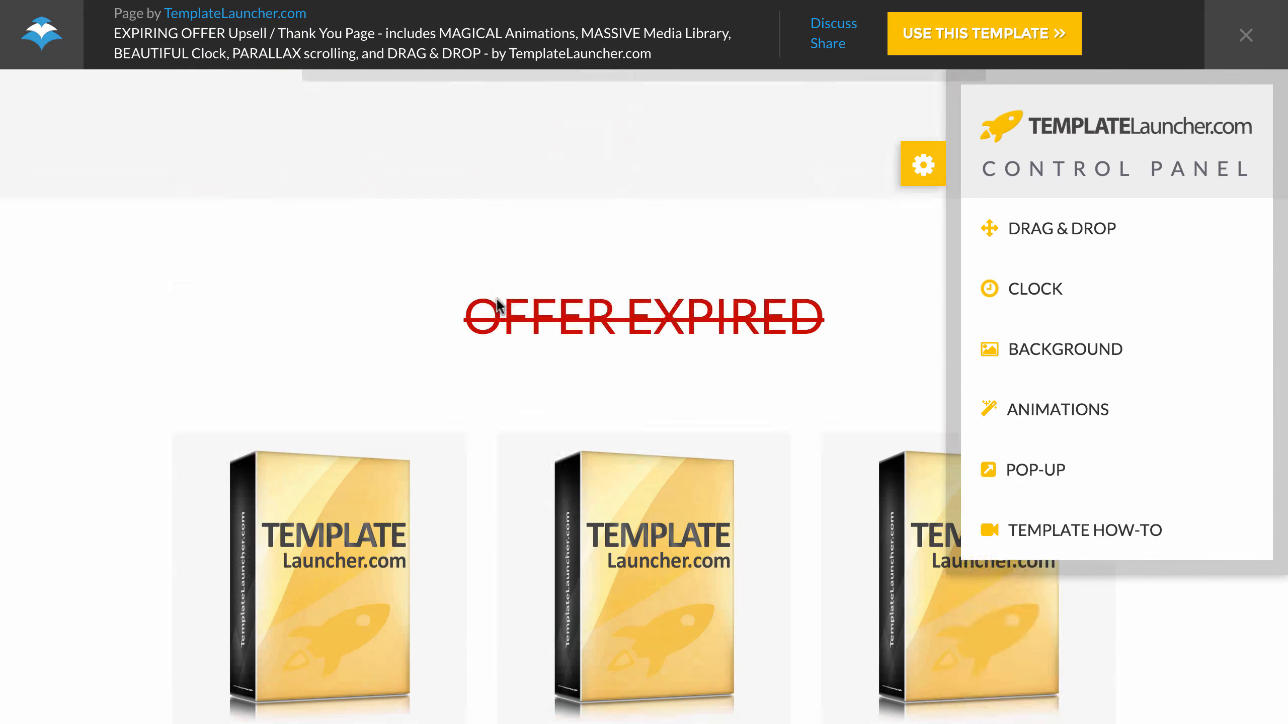
scroll(355, 319, "down", 6)
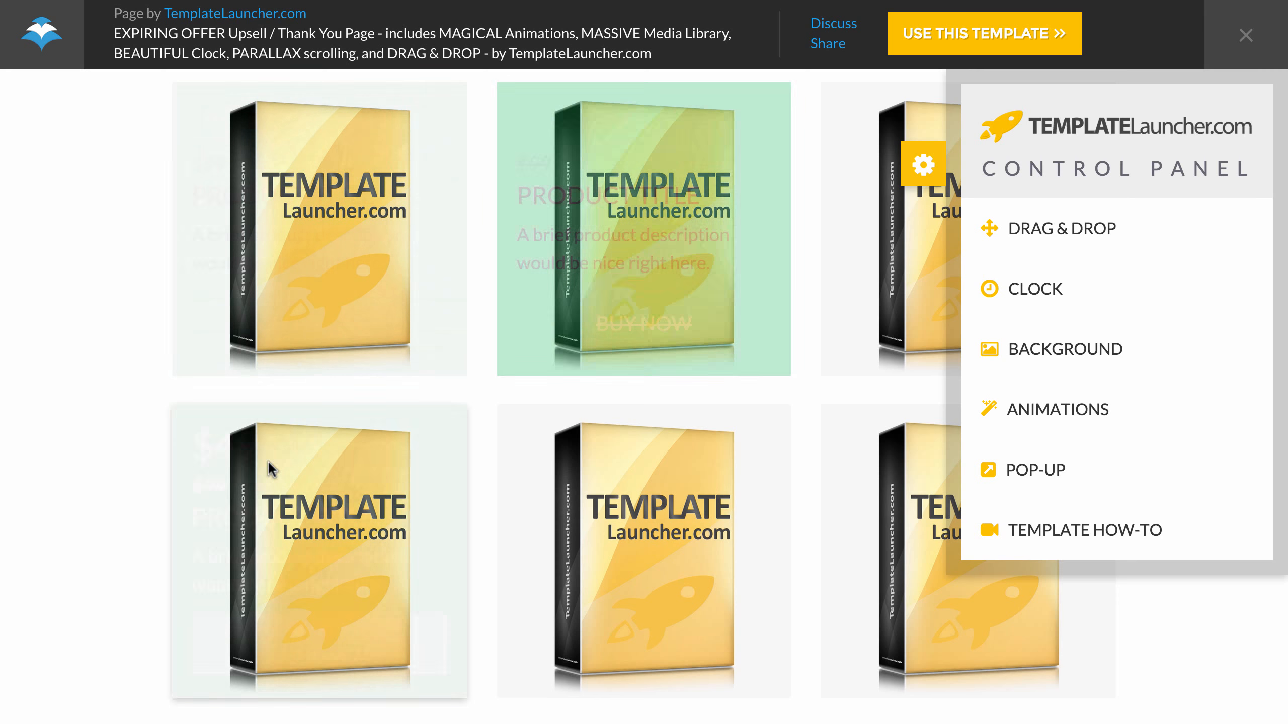
scroll(274, 487, "down", 3)
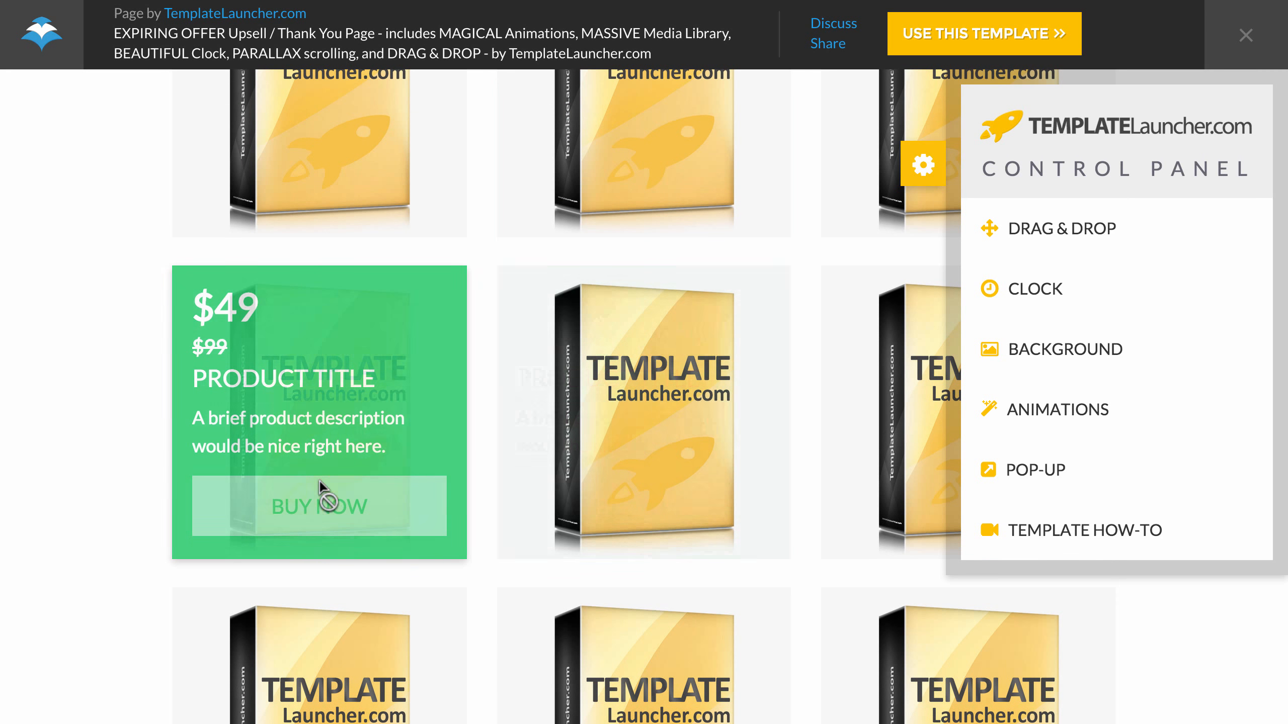
scroll(322, 502, "down", 3)
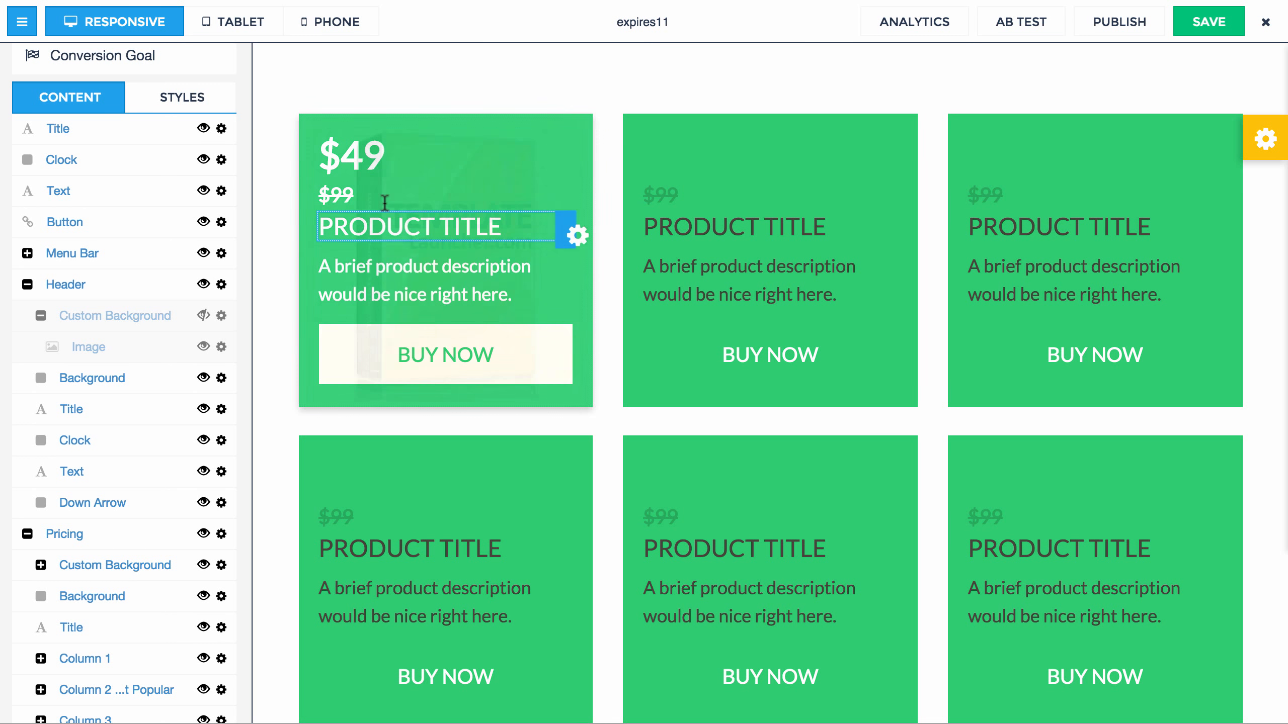
- In the first Offers 3 card, edit the price to "$49asd fsf" and insert "asdf" before TITLE in the product title
left_click(377, 159)
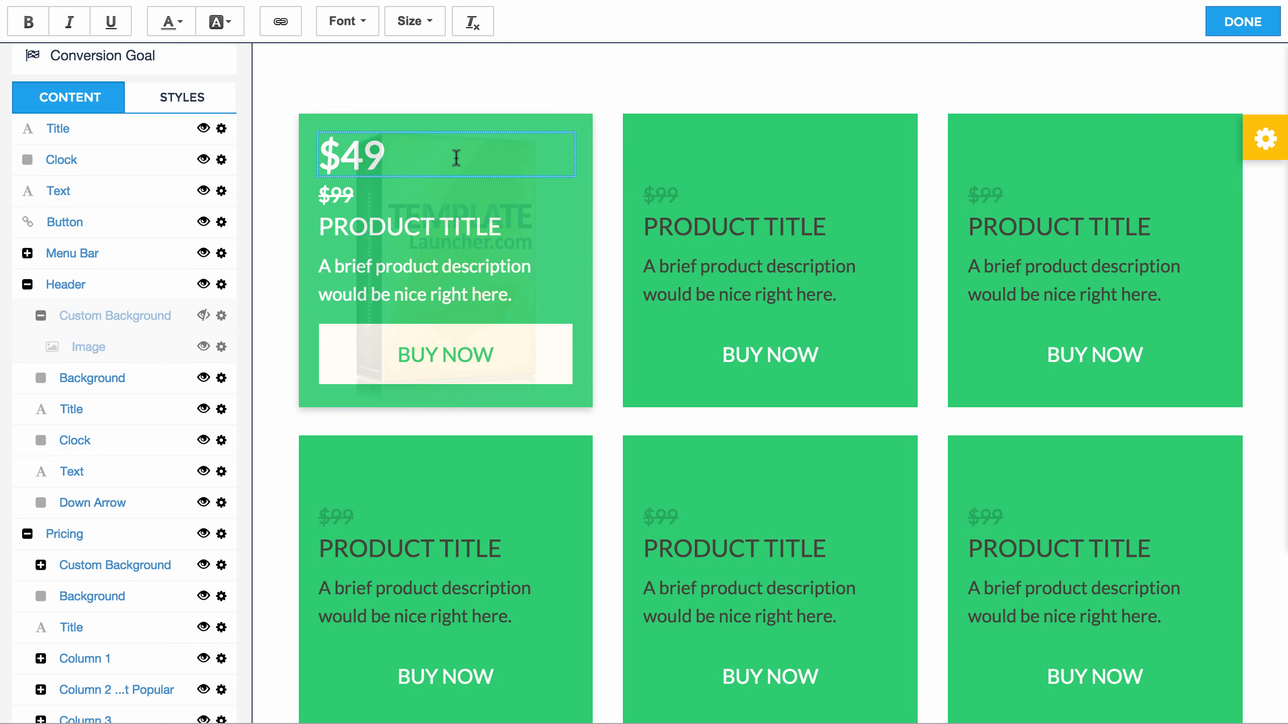
type("asdf")
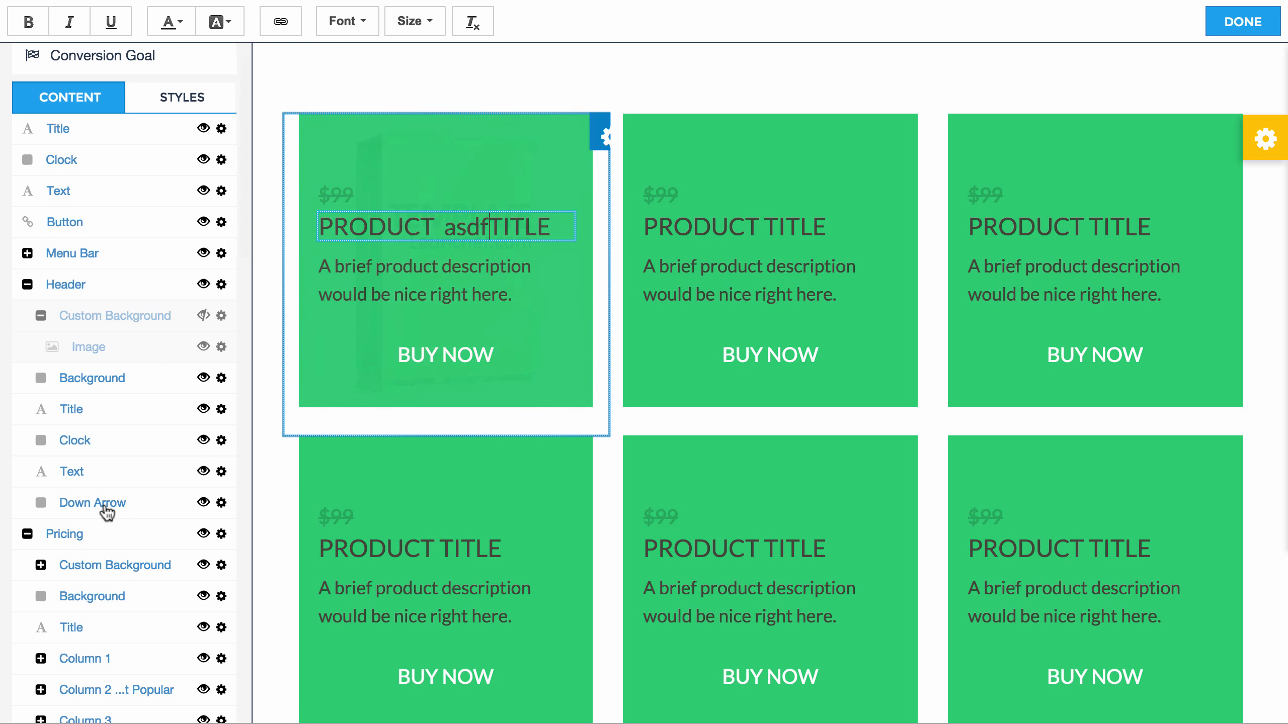
- Replace the image of Card 1 in Offers 3, Row 1, Column 1 with the green money envelope picture
scroll(102, 454, "down", 20)
scroll(105, 461, "down", 3)
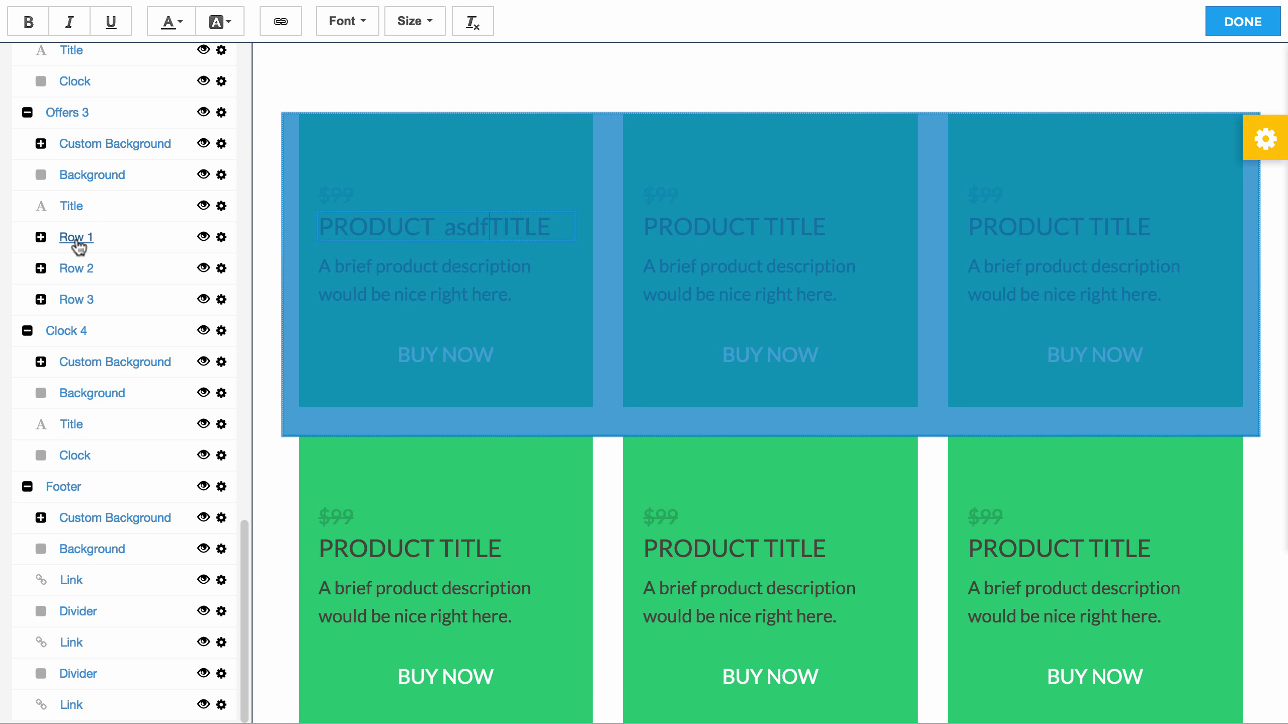
left_click(78, 238)
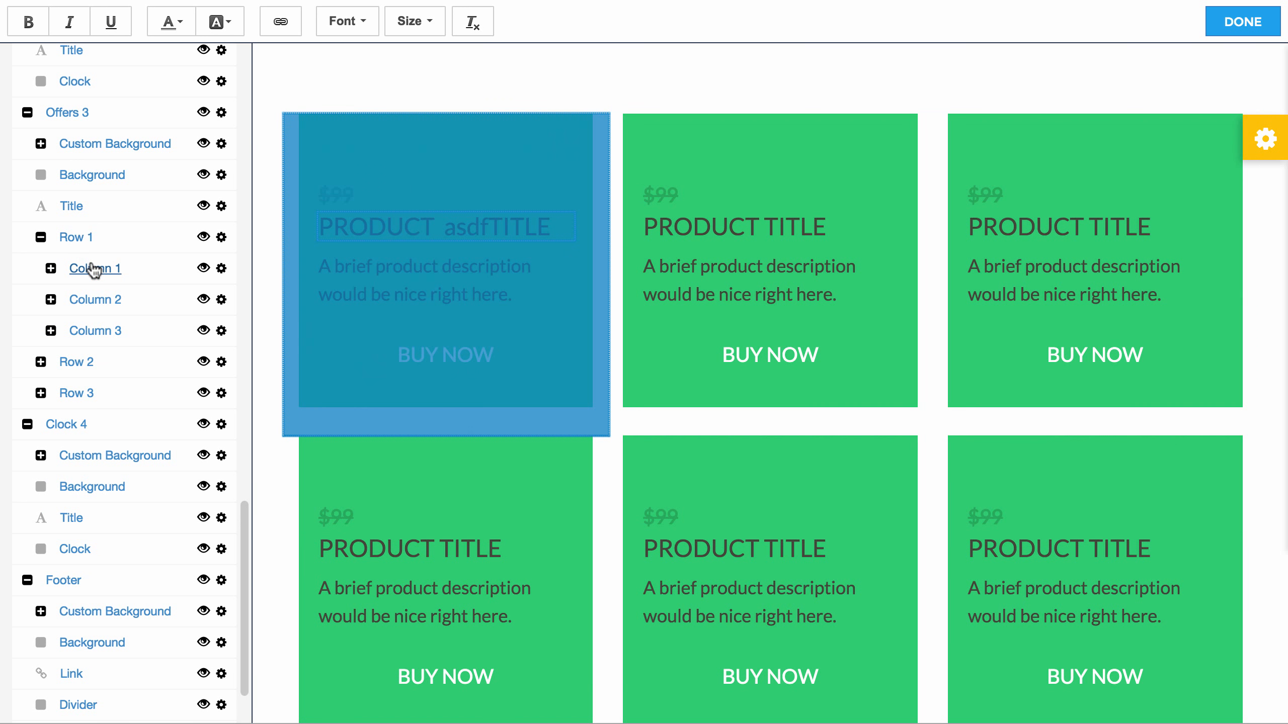
left_click(88, 267)
left_click(96, 298)
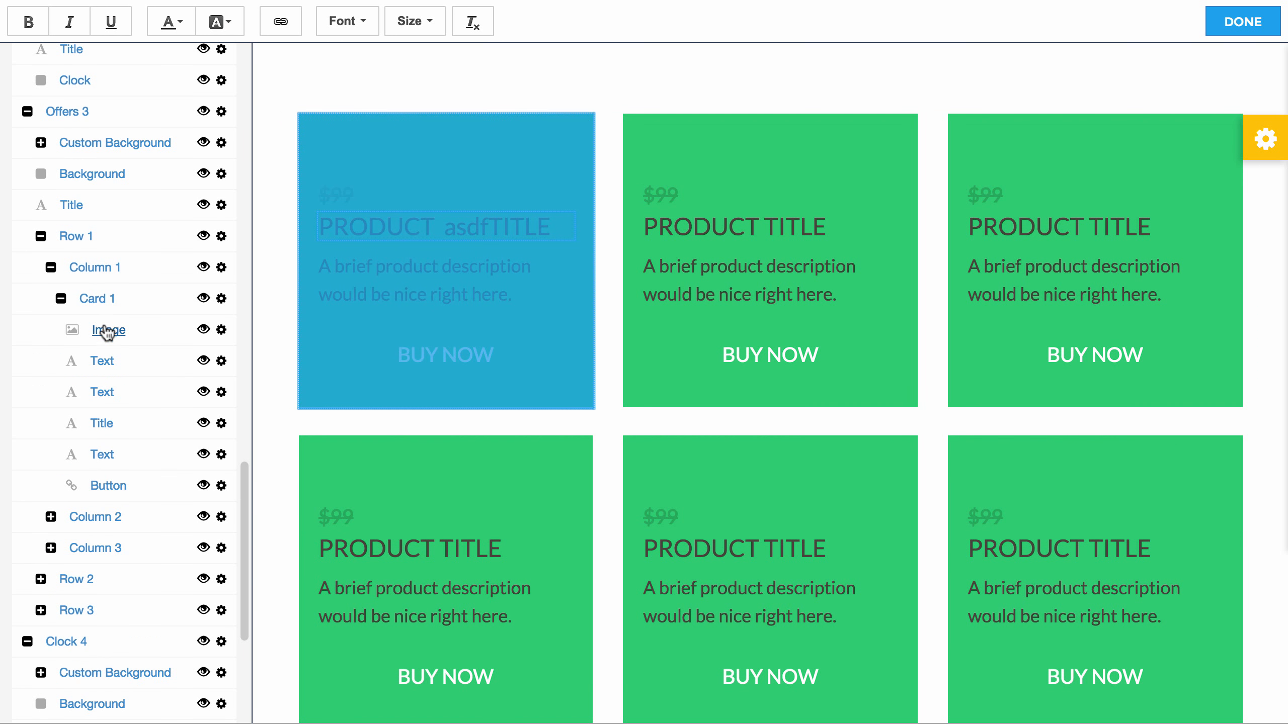
left_click(108, 330)
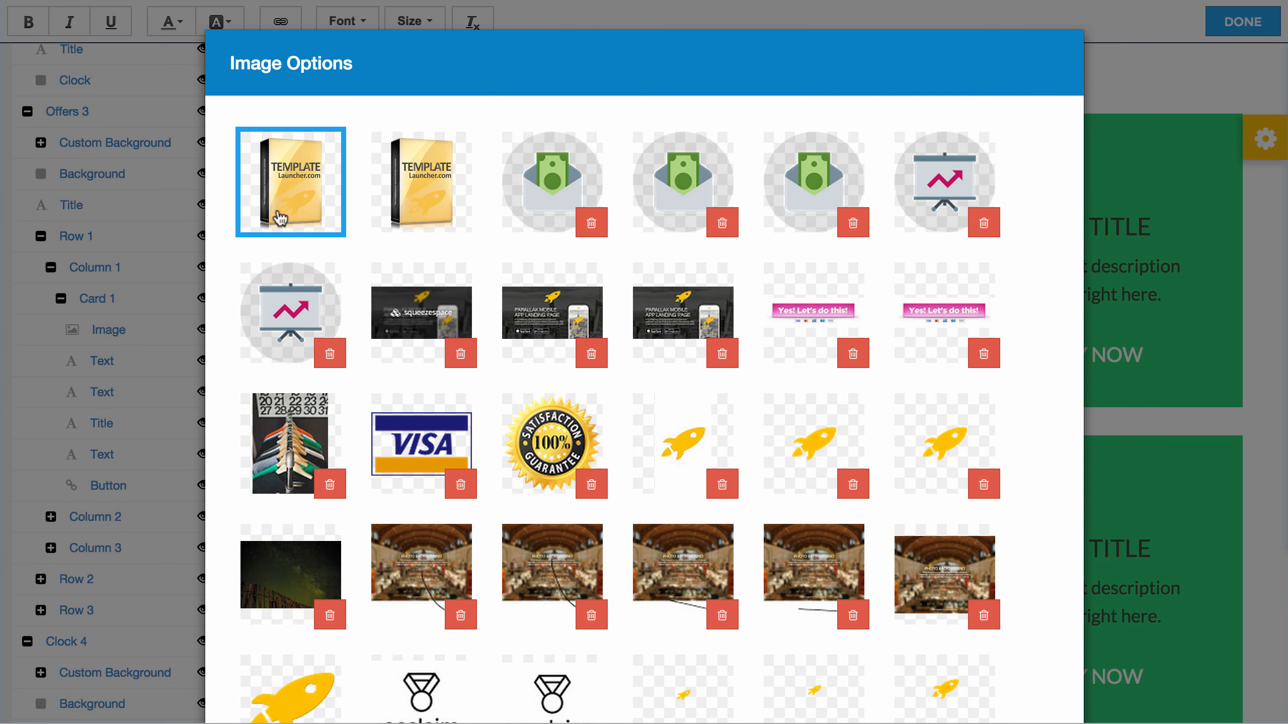
left_click(540, 194)
scroll(910, 600, "down", 5)
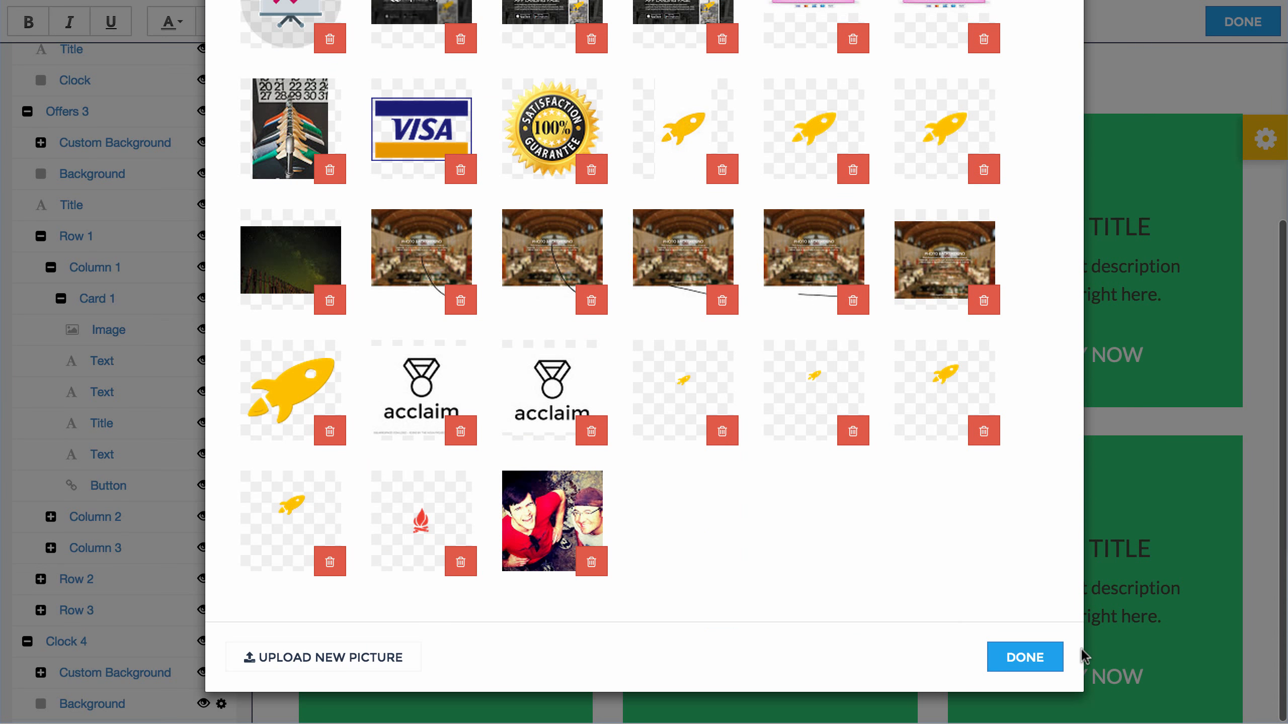
left_click(1043, 660)
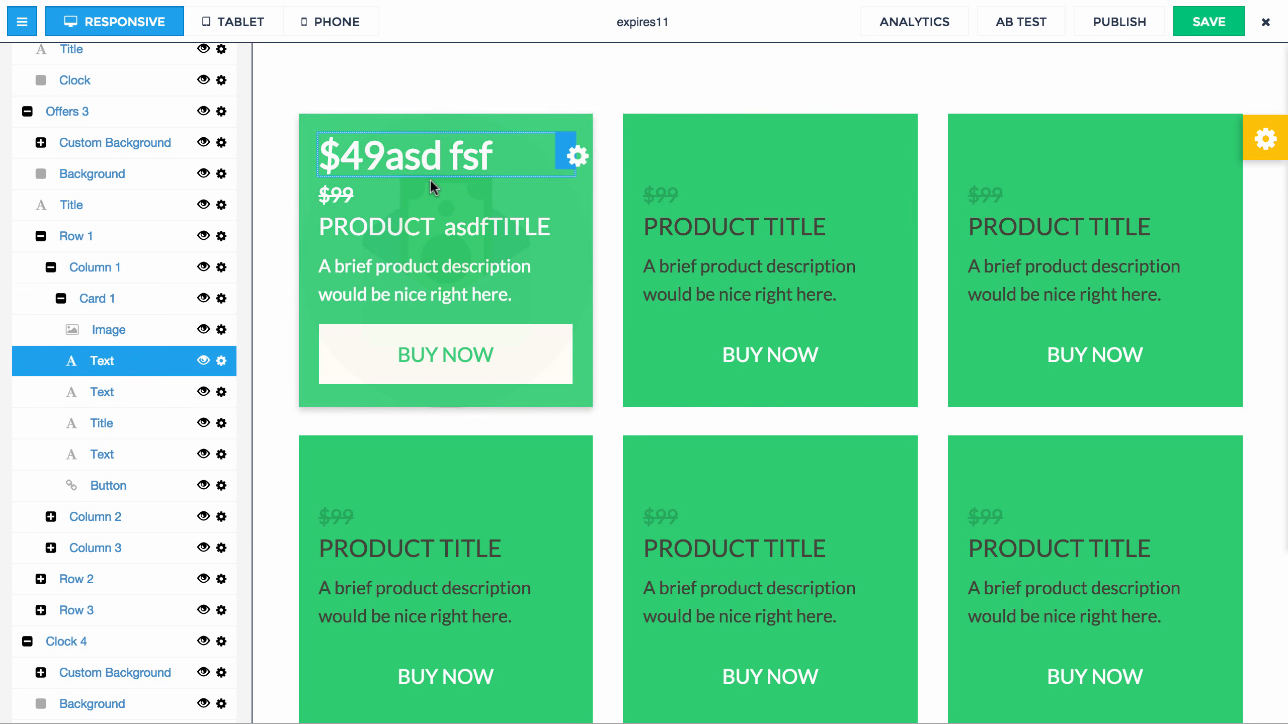
- Check the offer cards' overlays on the template's preview page, and return to the page header in the editor
left_click(781, 1)
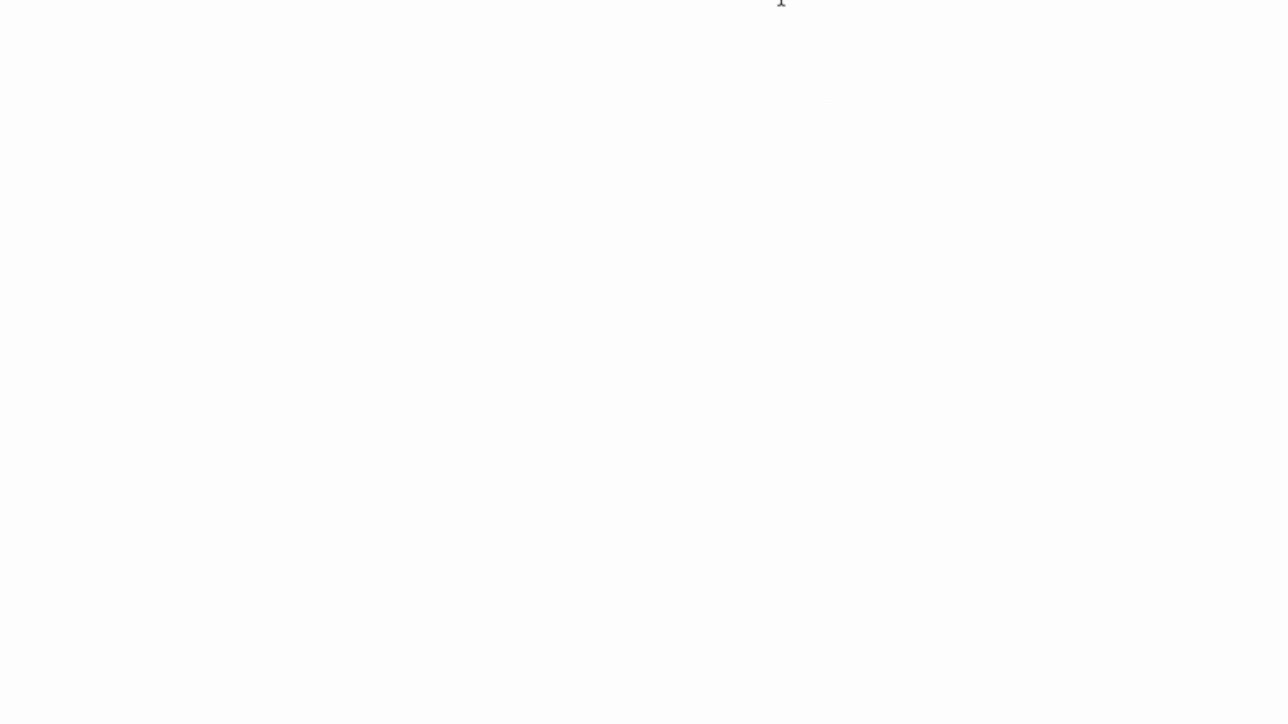
scroll(396, 335, "down", 1)
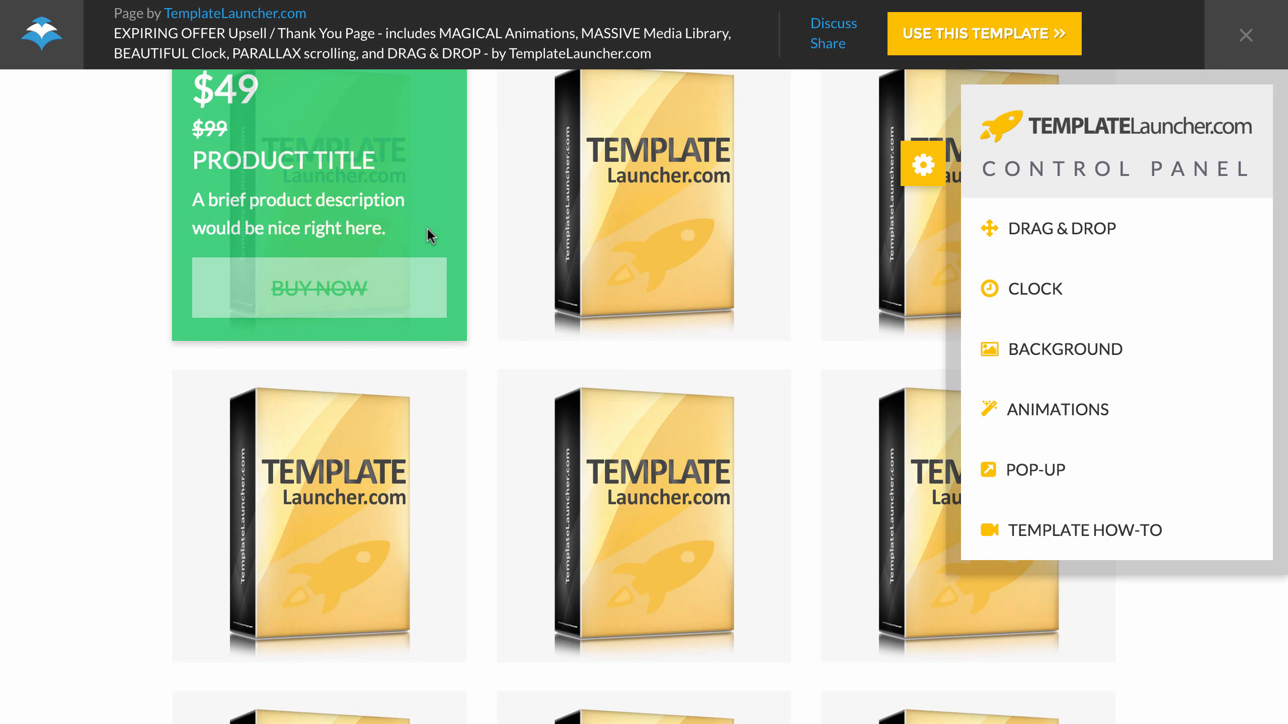
scroll(256, 299, "up", 5)
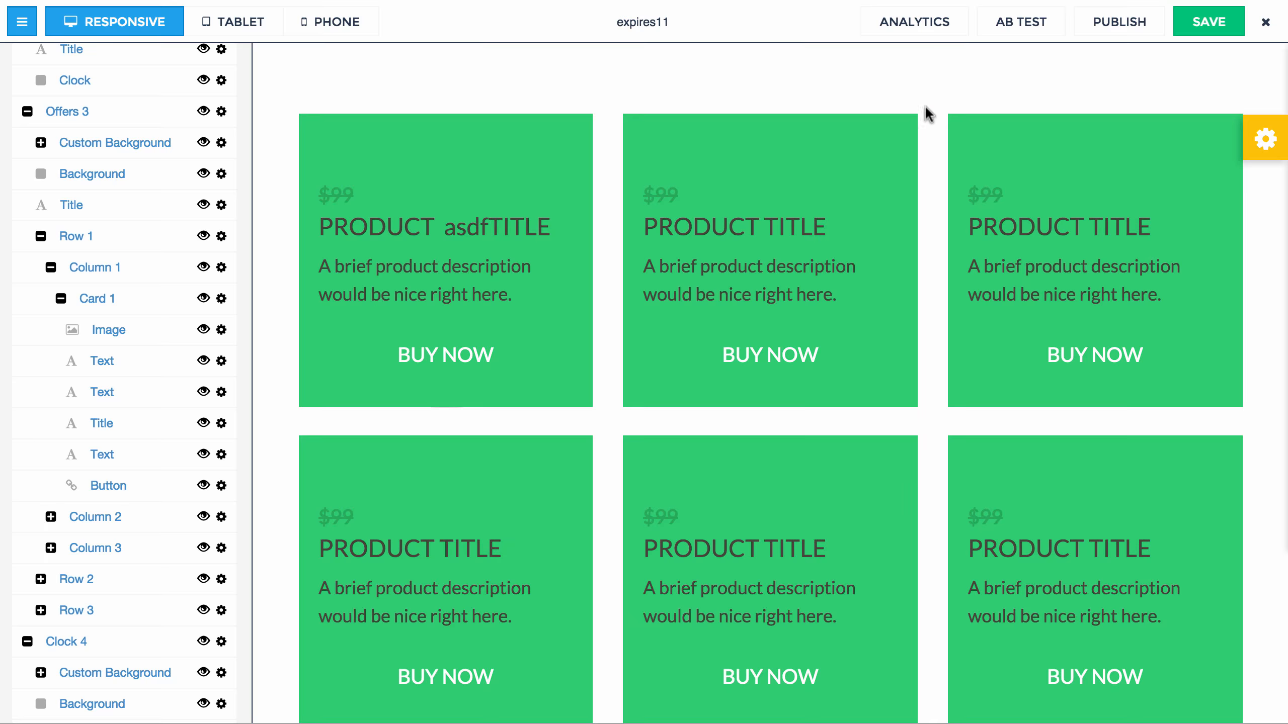
scroll(925, 107, "up", 20)
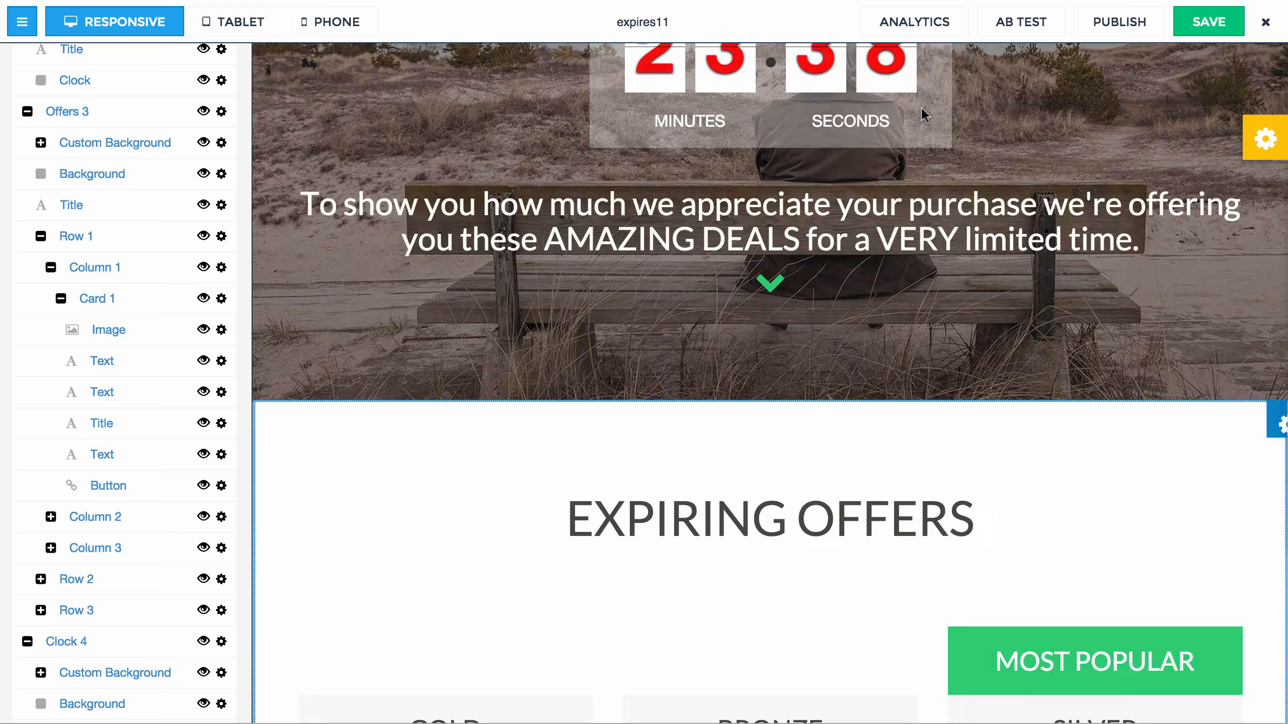
scroll(921, 106, "up", 7)
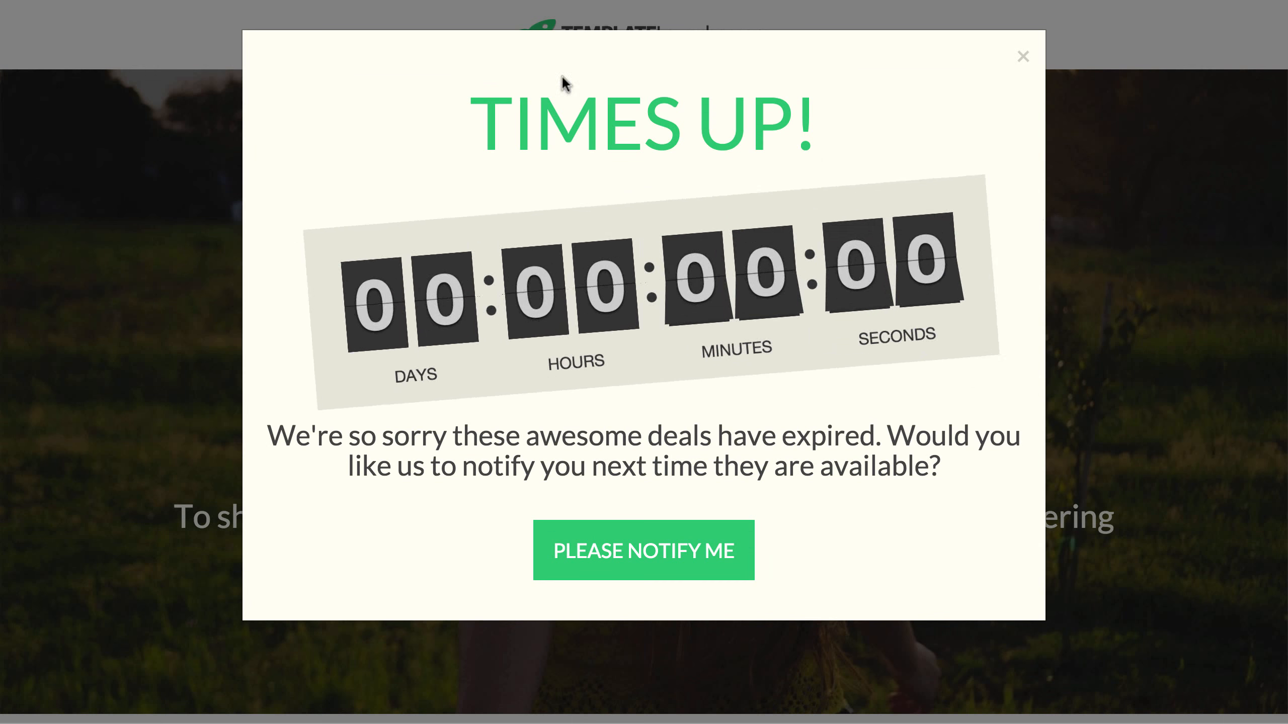
- Close the "Times Up!" pop-up on the full-page preview and review the running countdown and animated sections from header to footer
left_click(1025, 57)
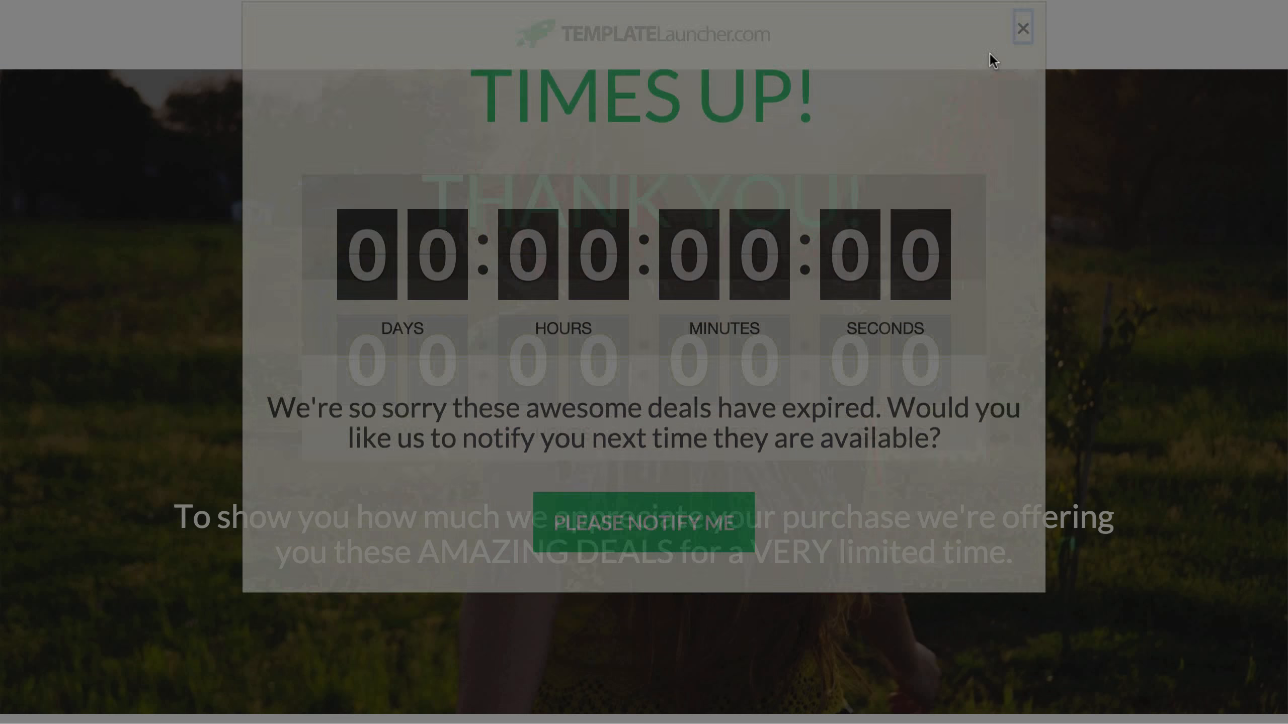
left_click(86, 1)
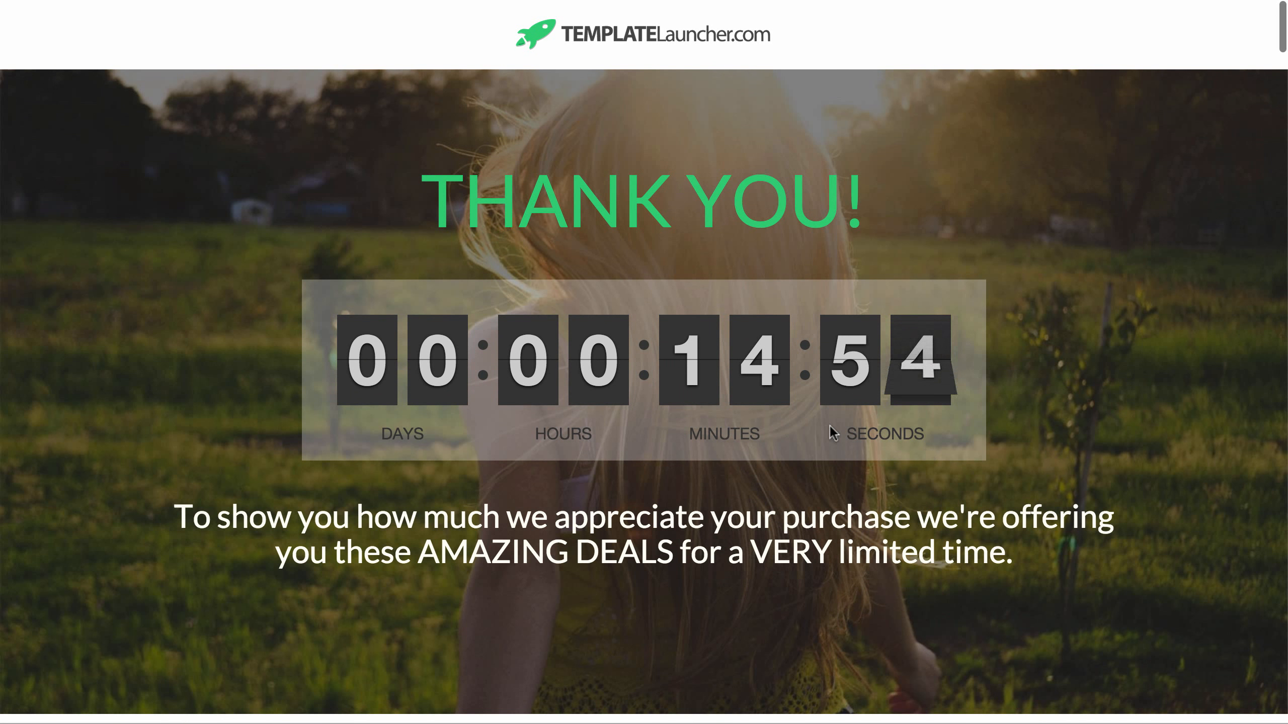
scroll(236, 381, "down", 5)
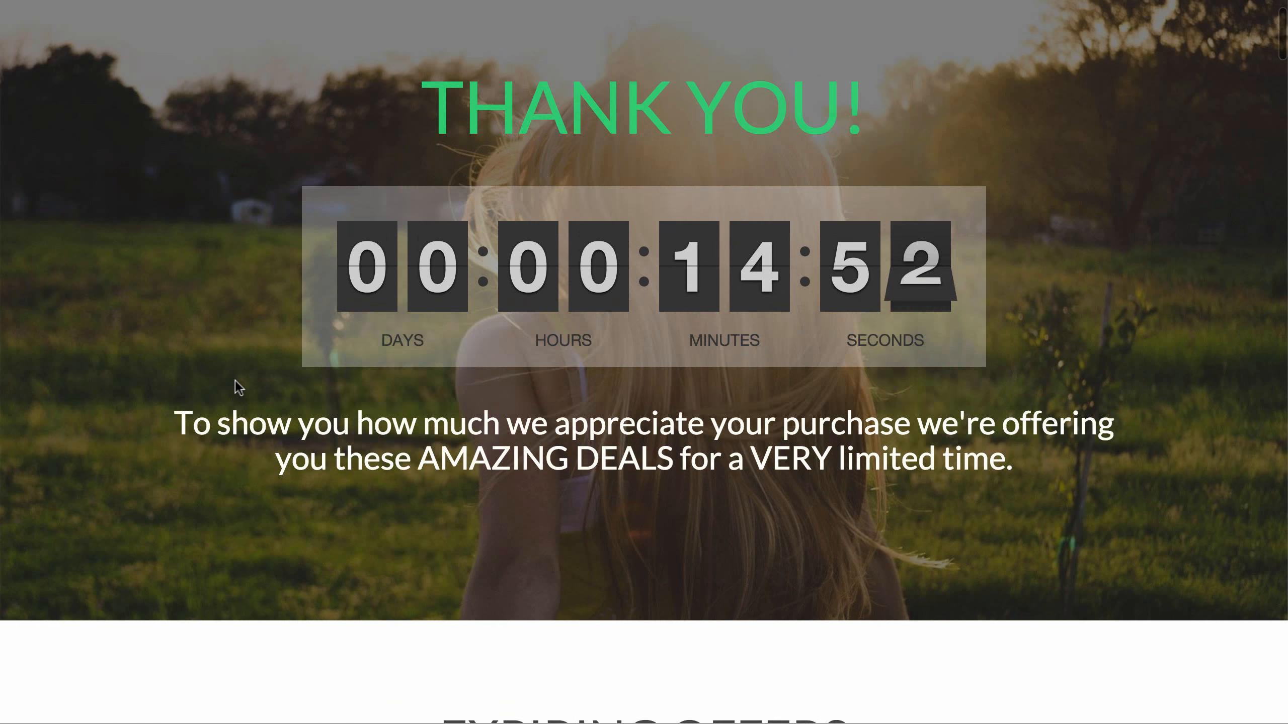
scroll(228, 377, "down", 10)
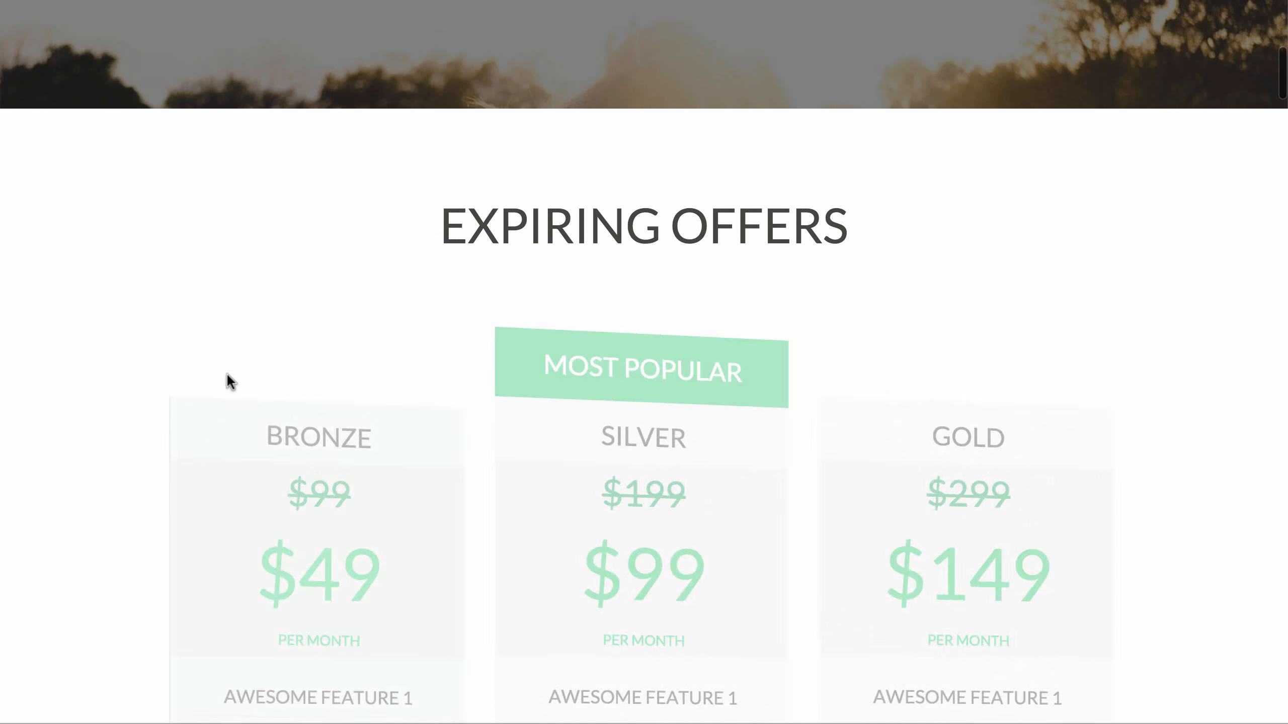
scroll(227, 372, "down", 15)
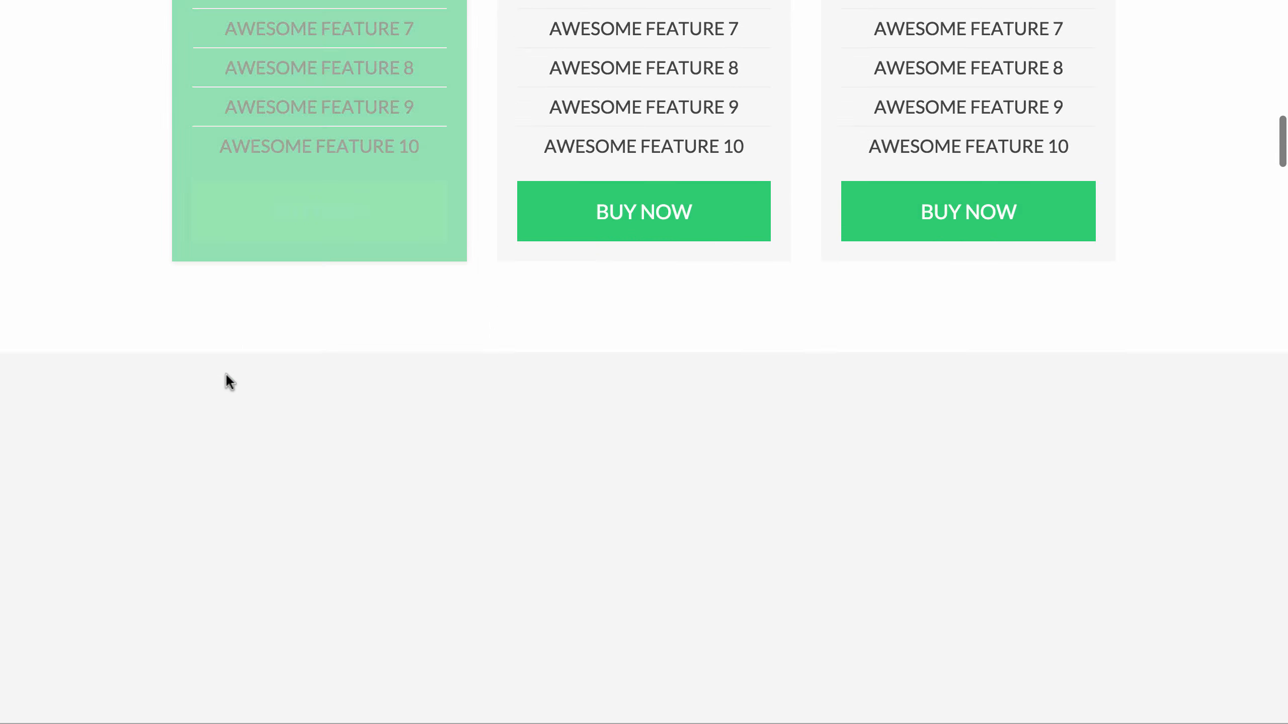
scroll(224, 372, "down", 12)
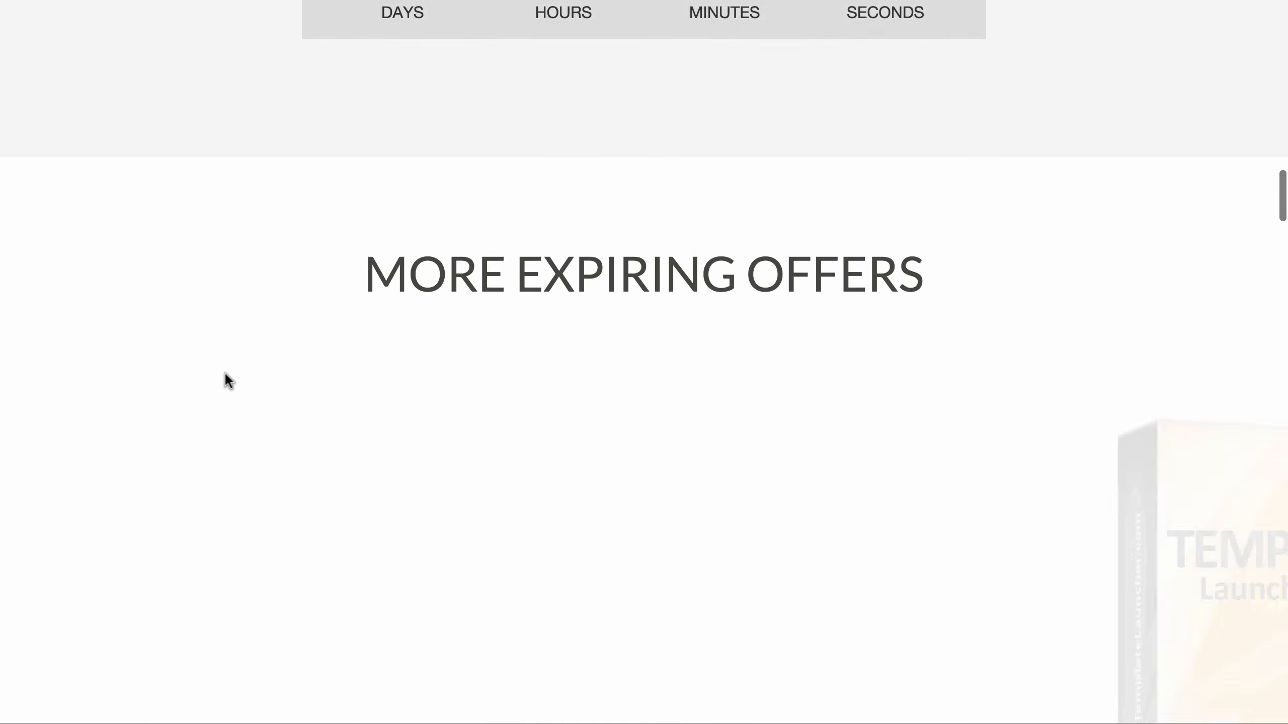
scroll(224, 371, "down", 15)
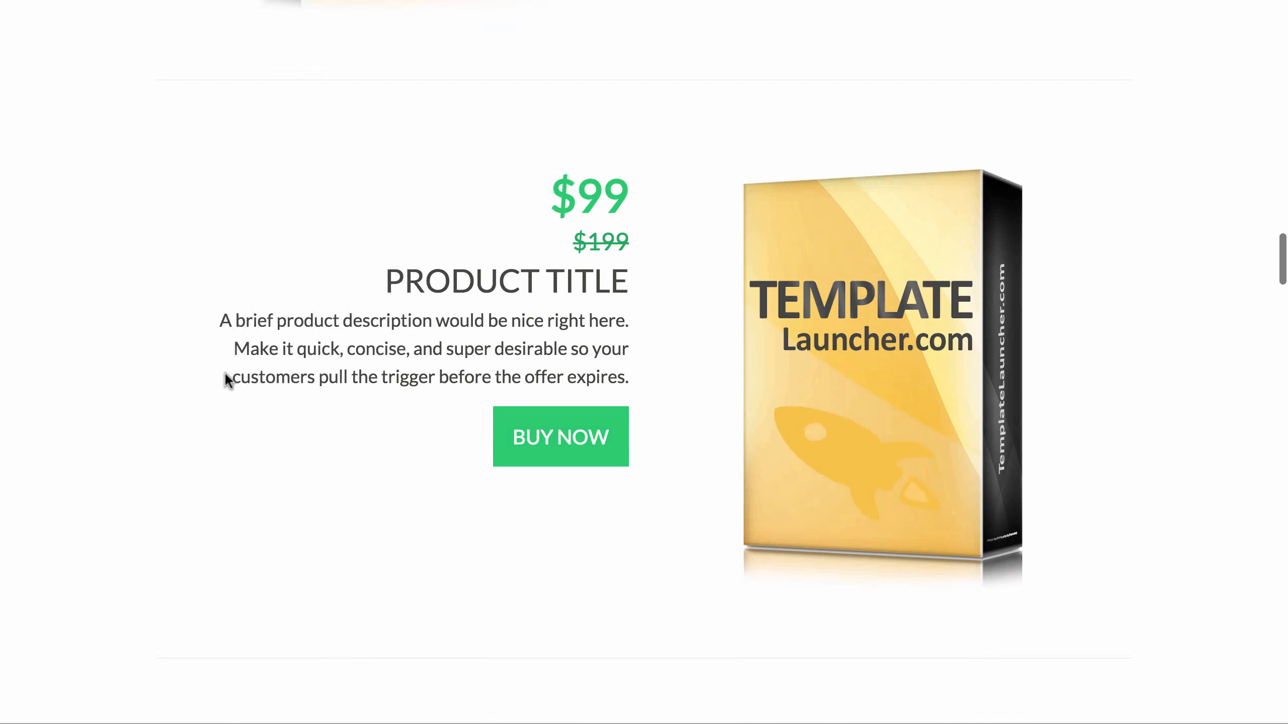
scroll(224, 373, "down", 15)
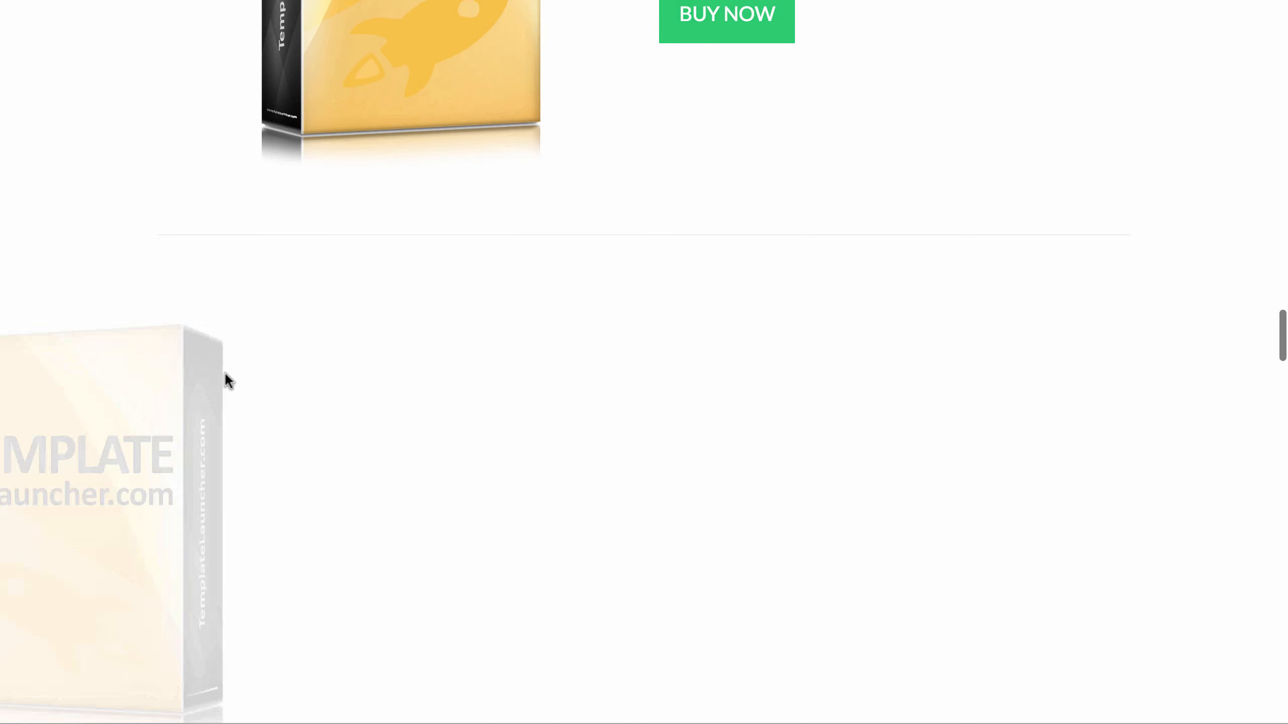
scroll(226, 375, "down", 13)
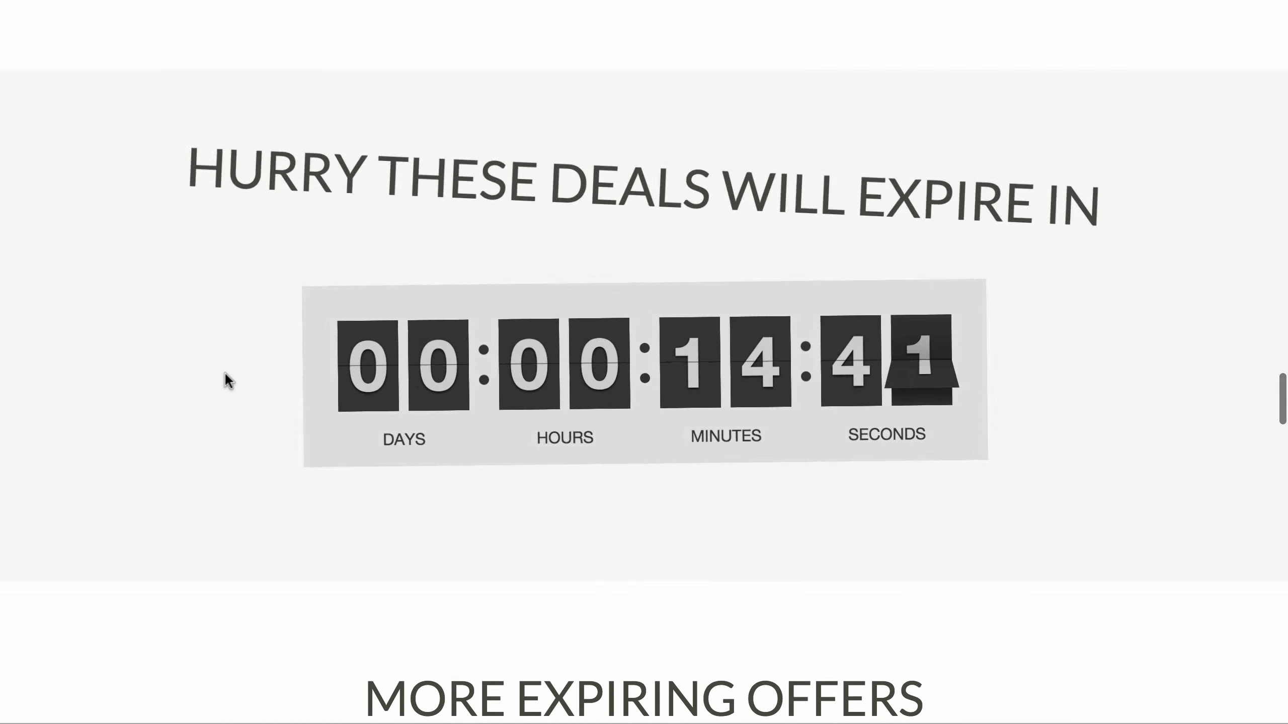
scroll(224, 373, "down", 14)
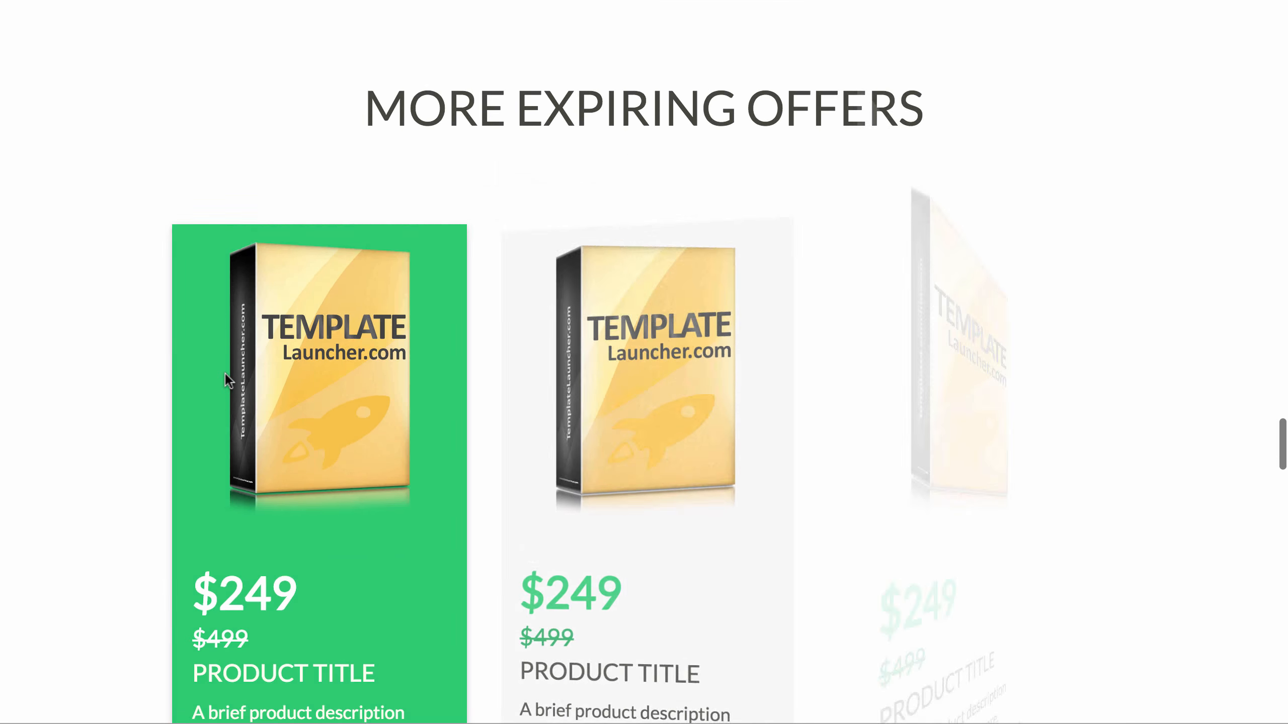
scroll(224, 374, "down", 14)
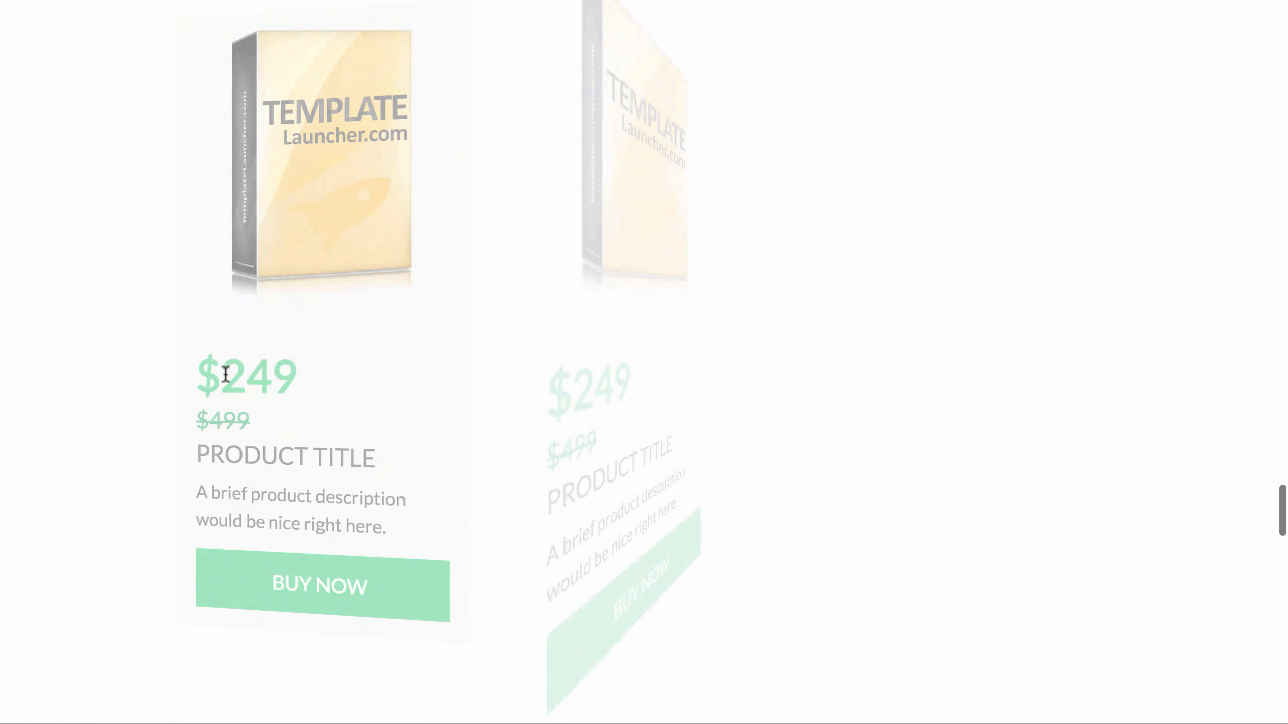
scroll(225, 371, "down", 14)
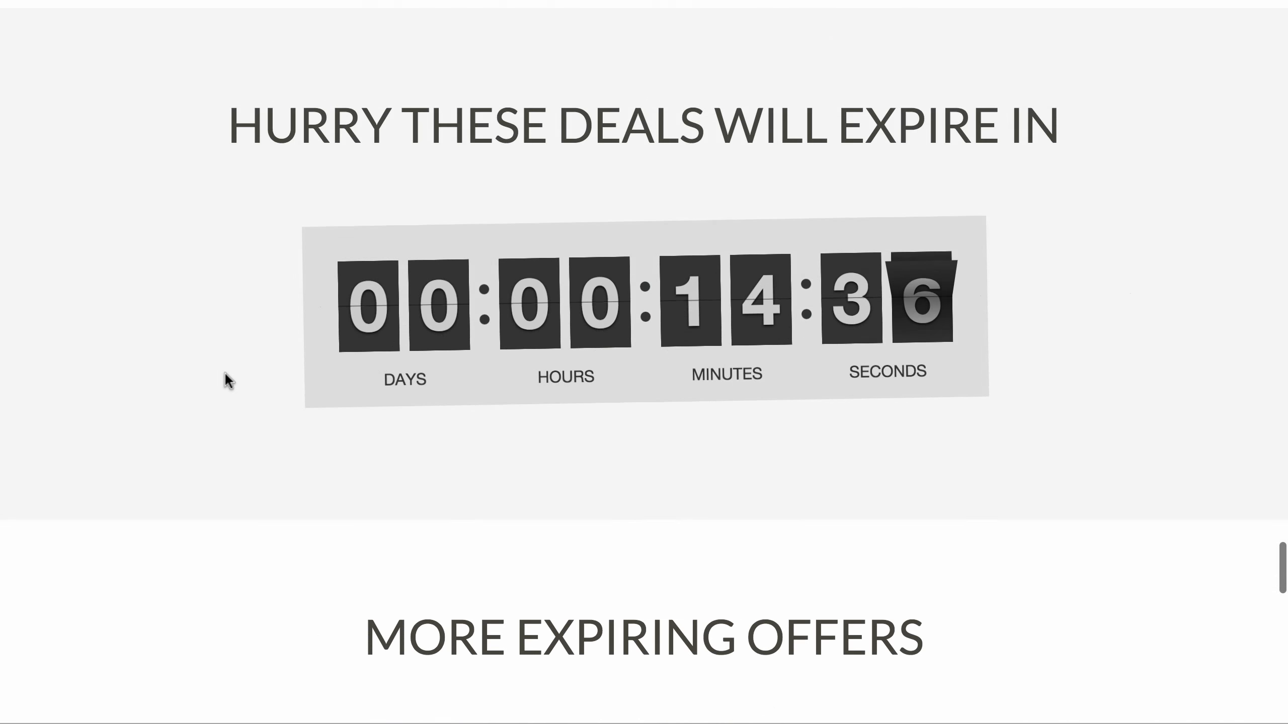
scroll(226, 375, "down", 10)
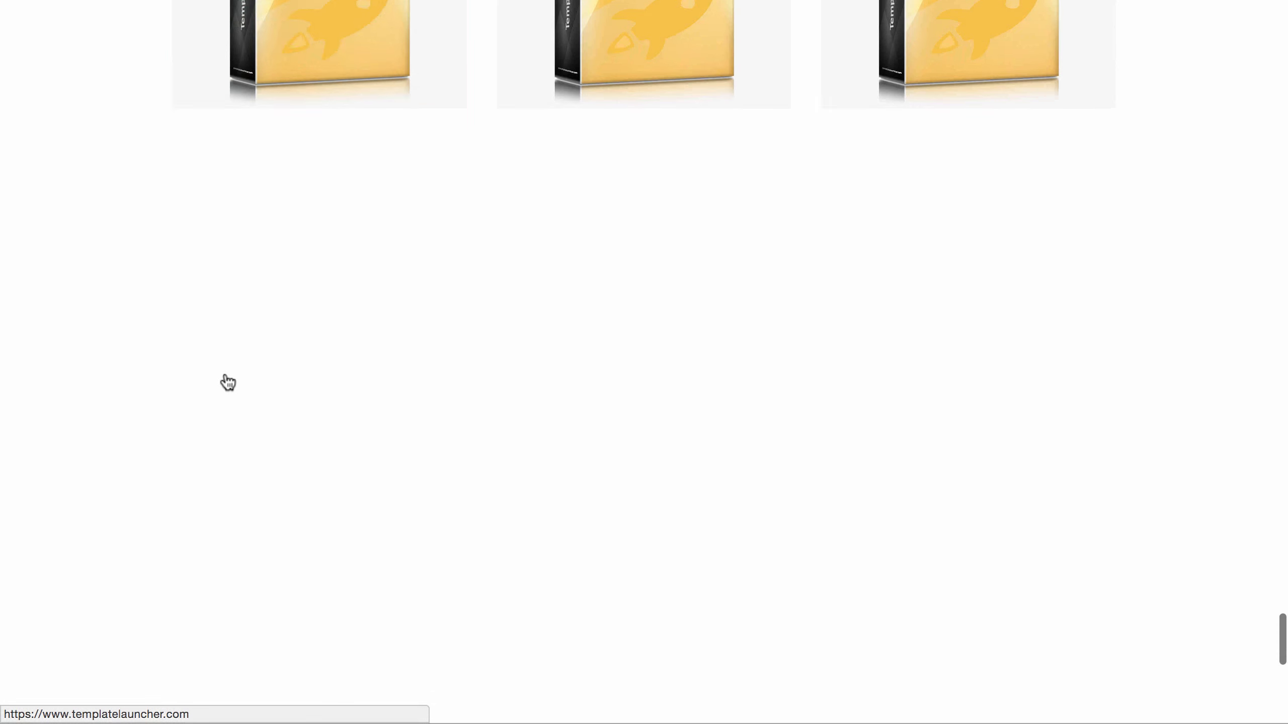
scroll(225, 373, "down", 7)
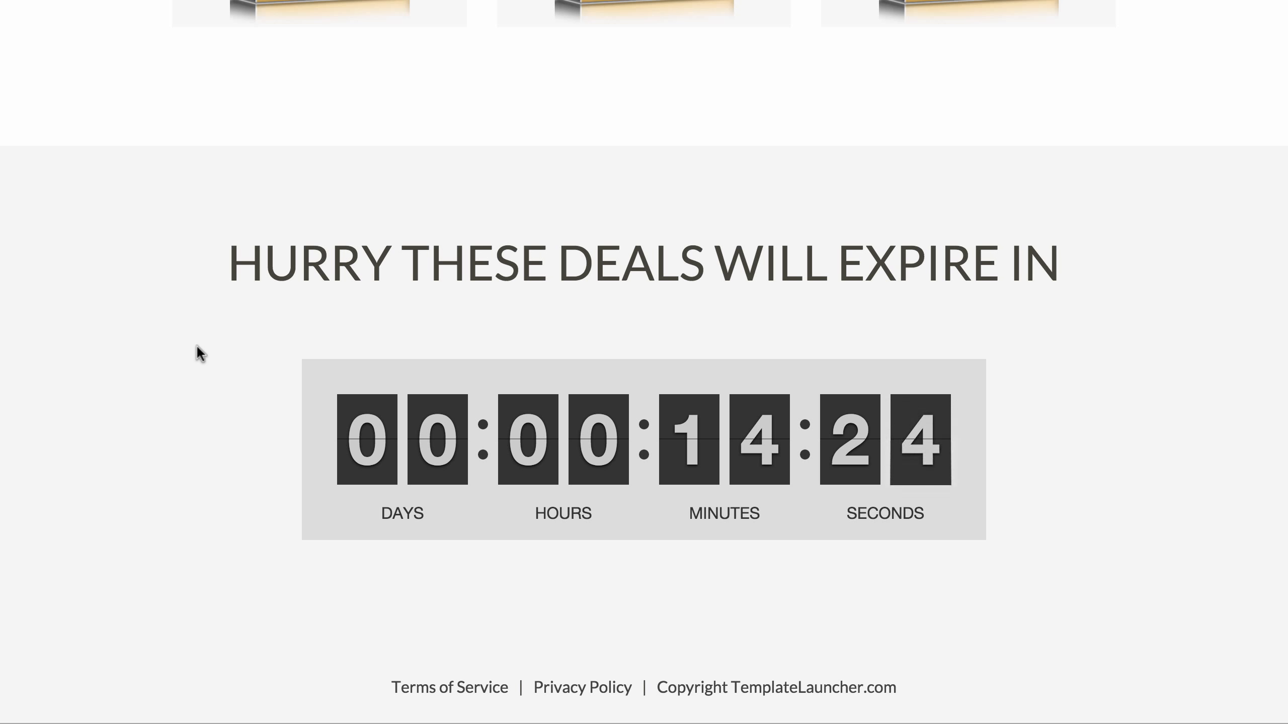
scroll(196, 344, "up", 15)
scroll(197, 346, "down", 1)
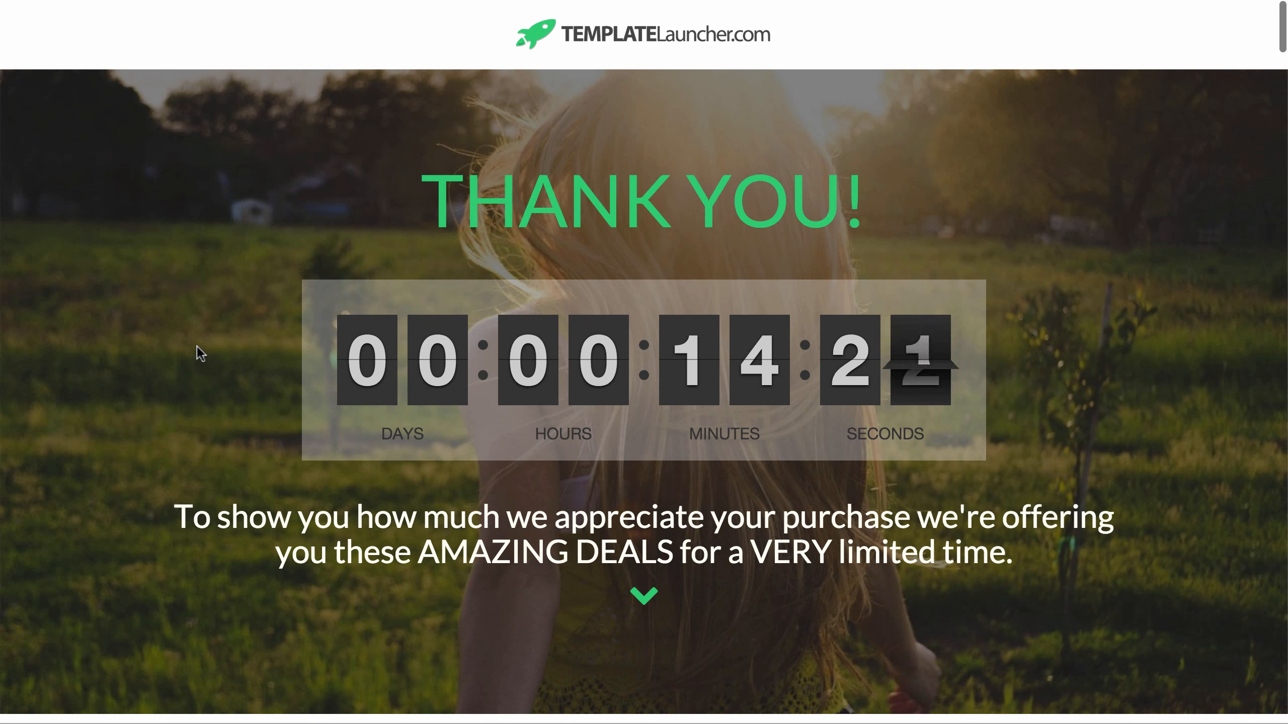